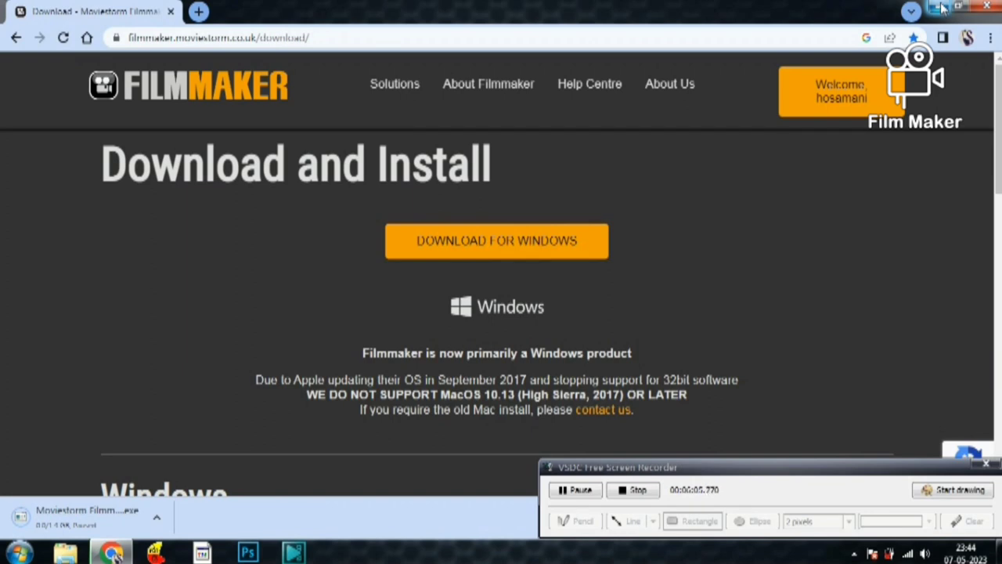
Step: Exit the browser despite the download in progress, and refresh the desktop
{"action": "left_click", "coordinate": [988, 9]}
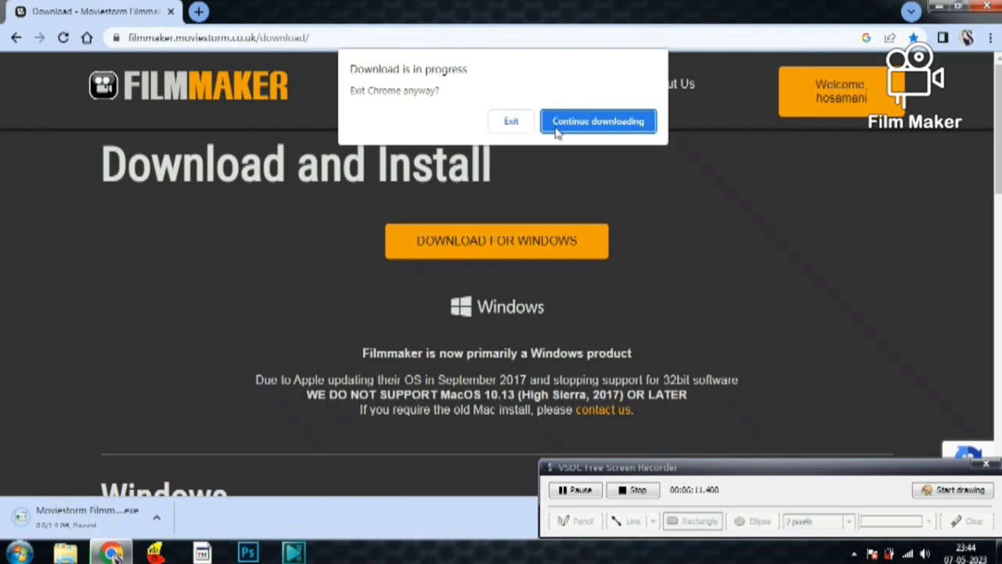
{"action": "left_click", "coordinate": [513, 121]}
{"action": "right_click", "coordinate": [541, 109]}
{"action": "left_click", "coordinate": [567, 150]}
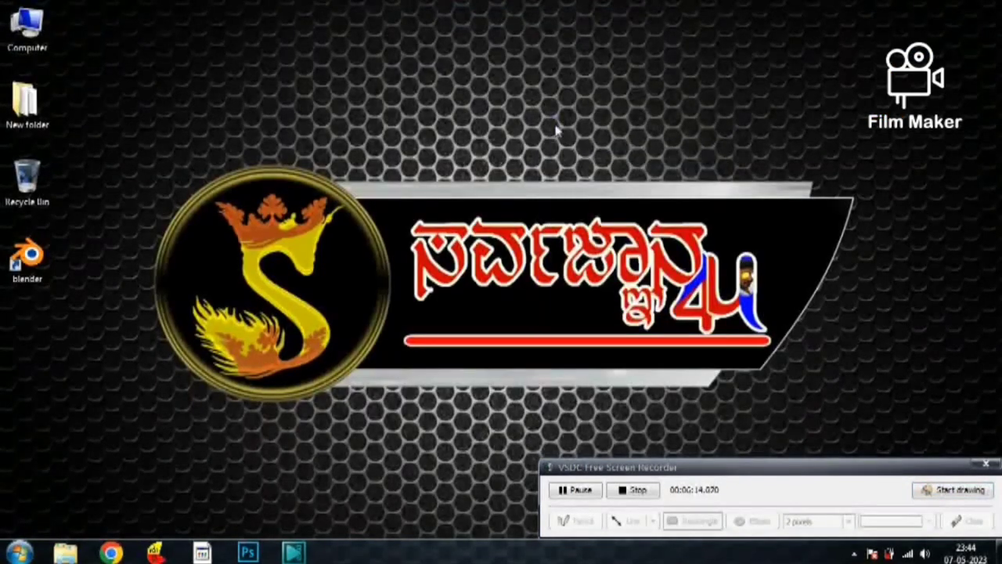
{"action": "right_click", "coordinate": [549, 114]}
{"action": "left_click", "coordinate": [577, 155]}
{"action": "right_click", "coordinate": [561, 116]}
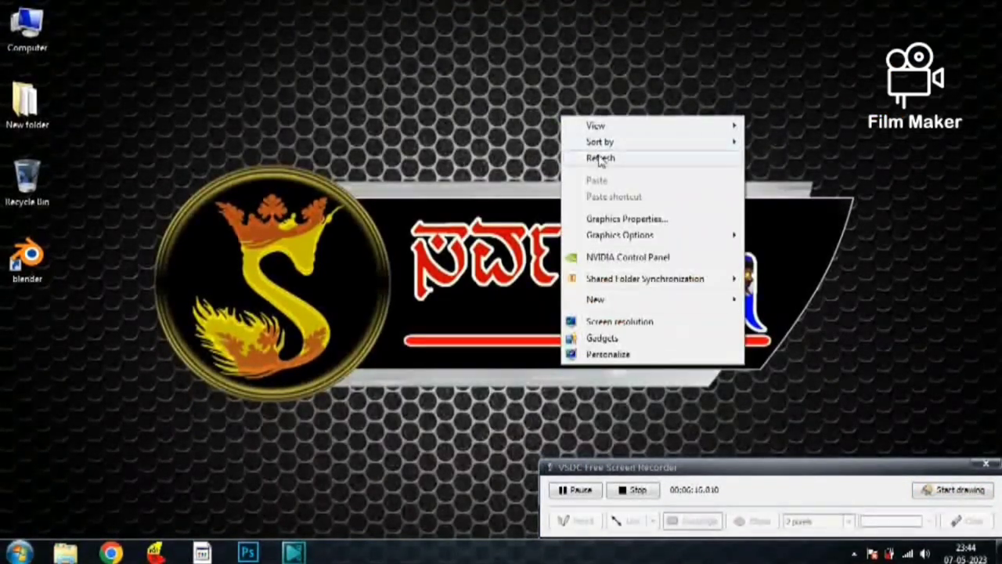
{"action": "left_click", "coordinate": [592, 156]}
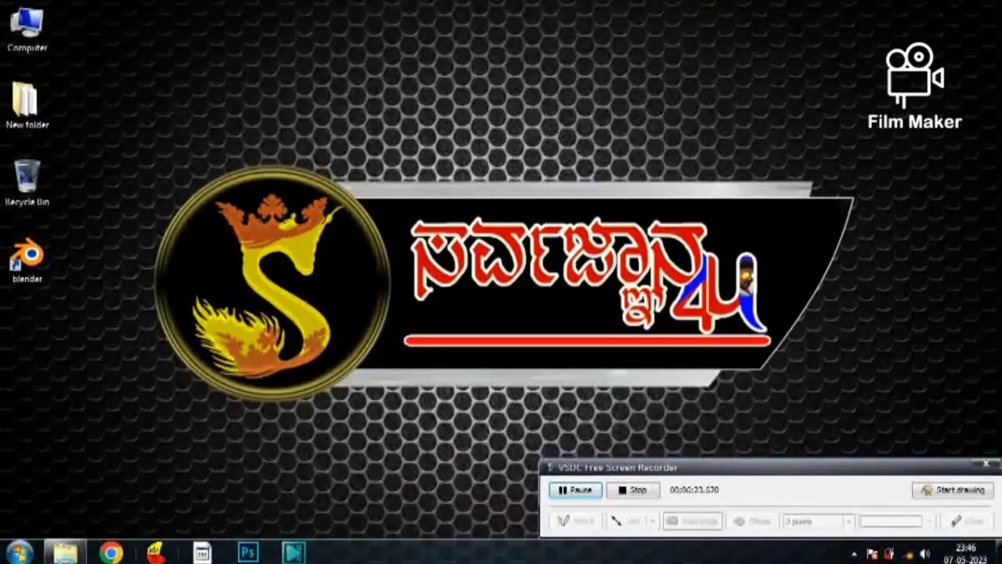
Step: Look at the Moviestorm Filmmaker LTS installer in the animation application folder, close the folder window, and refresh the desktop
{"action": "left_click", "coordinate": [67, 554]}
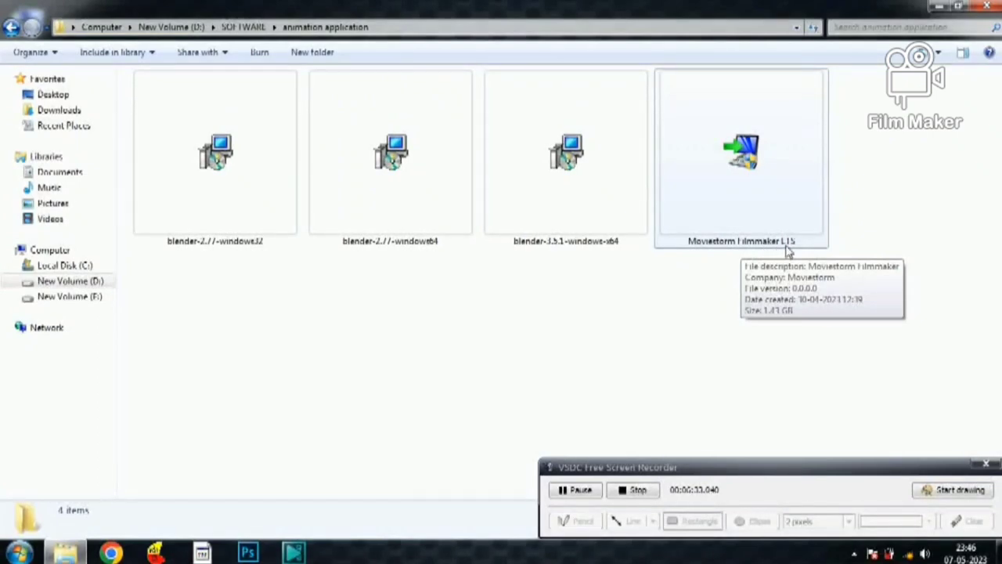
{"action": "left_click", "coordinate": [761, 226]}
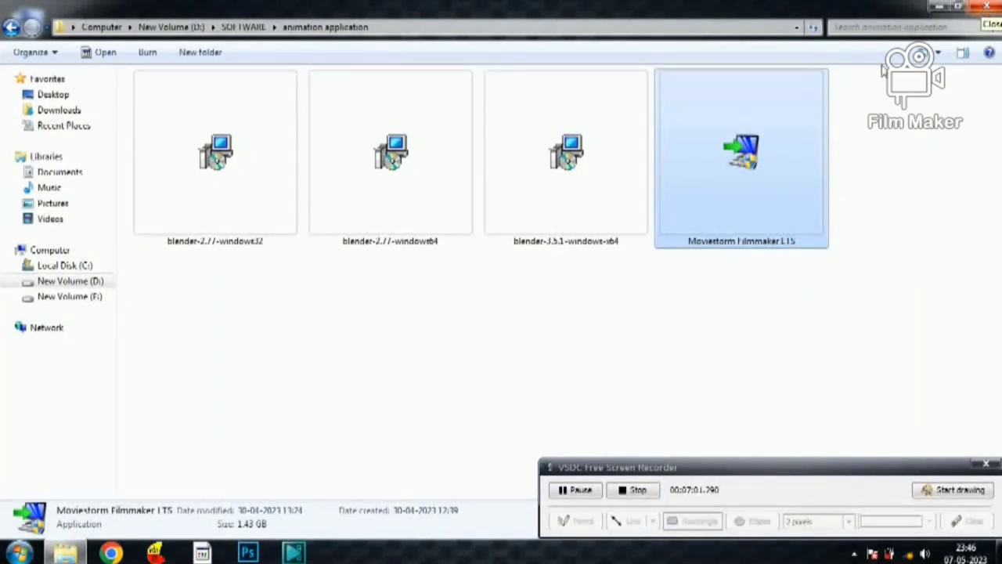
{"action": "left_click", "coordinate": [988, 7]}
{"action": "right_click", "coordinate": [290, 149]}
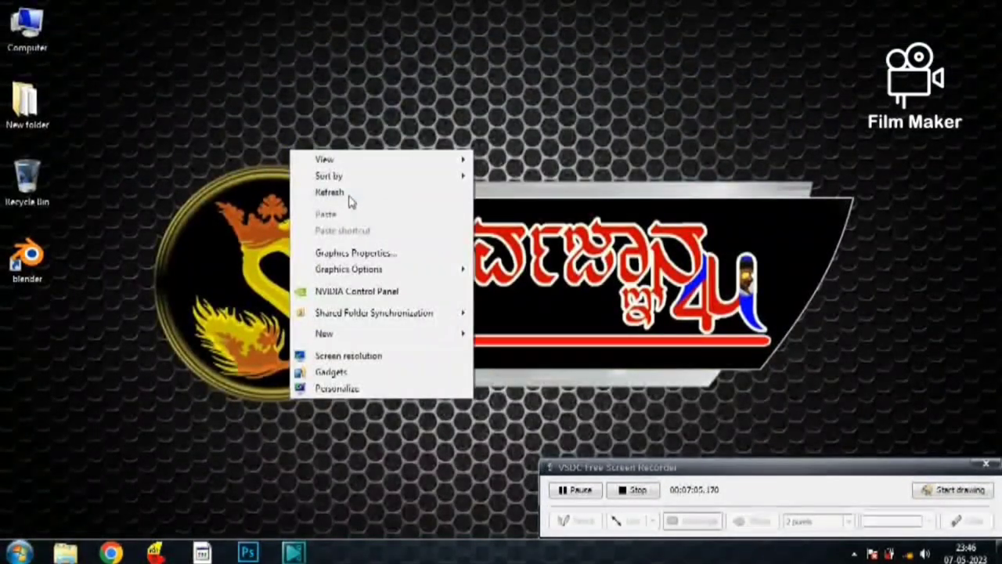
{"action": "left_click", "coordinate": [330, 192]}
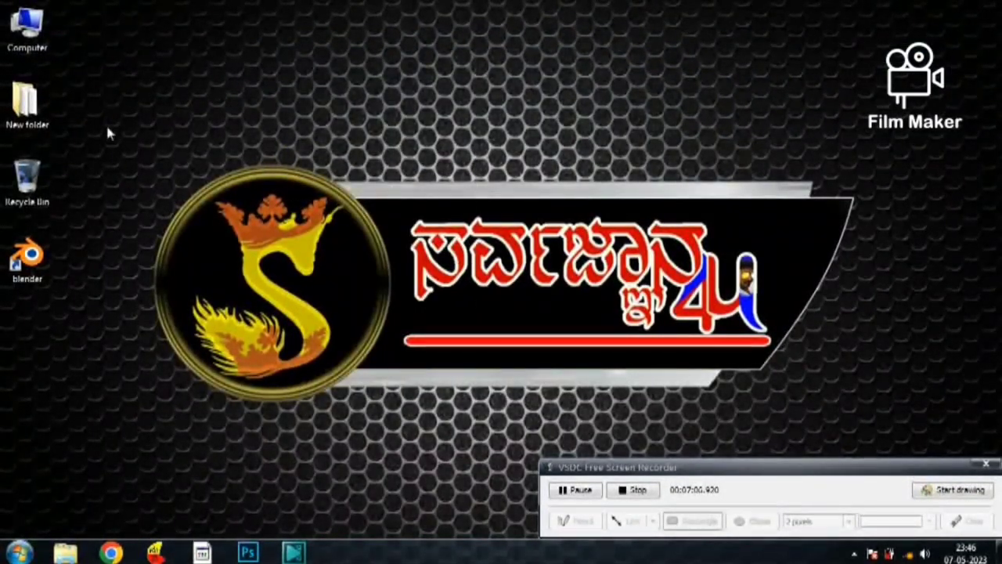
Step: Launch Moviestorm Filmmaker from its shortcut in the desktop's New folder
{"action": "double_click", "coordinate": [26, 102]}
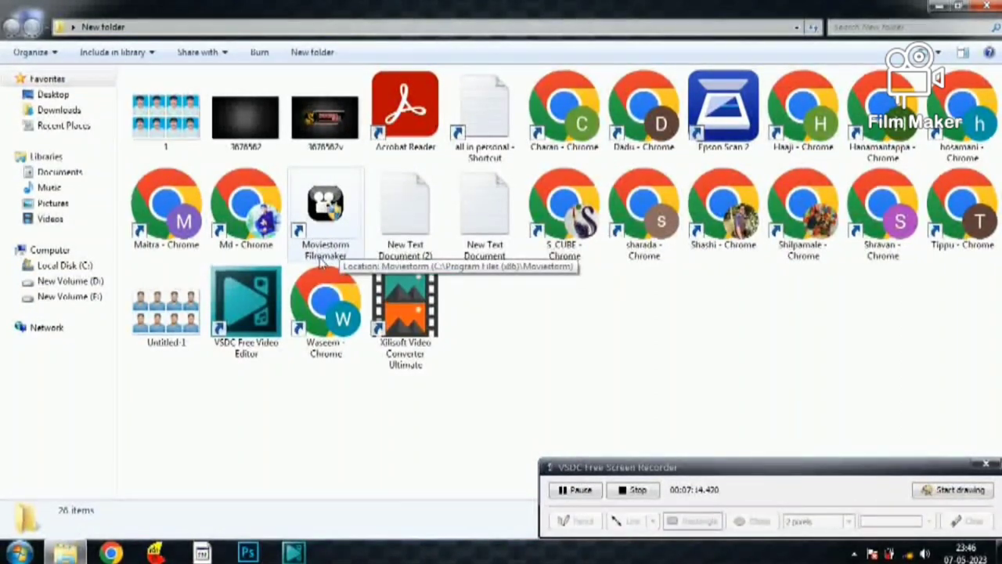
{"action": "left_click", "coordinate": [327, 202]}
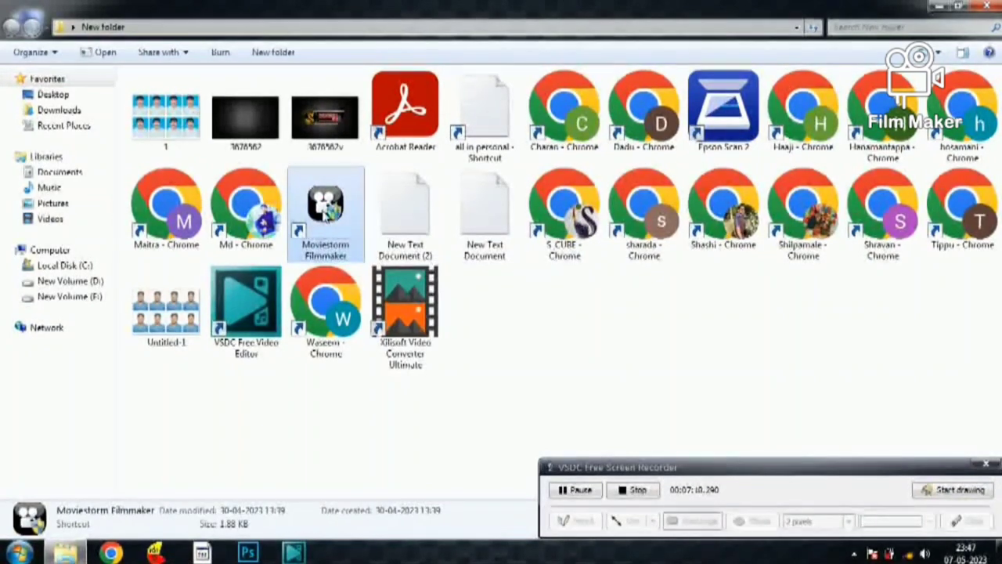
{"action": "double_click", "coordinate": [325, 204]}
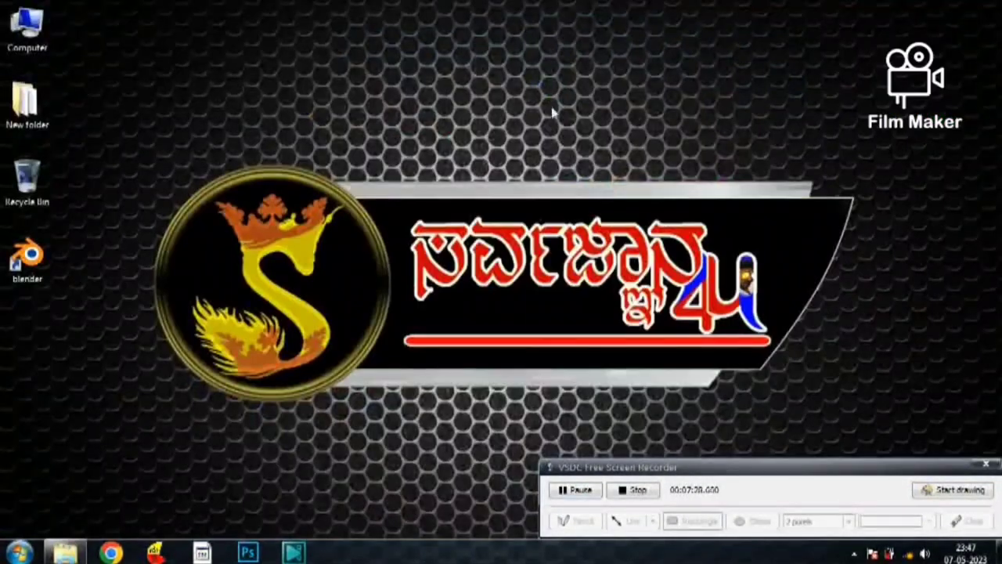
{"action": "right_click", "coordinate": [532, 86]}
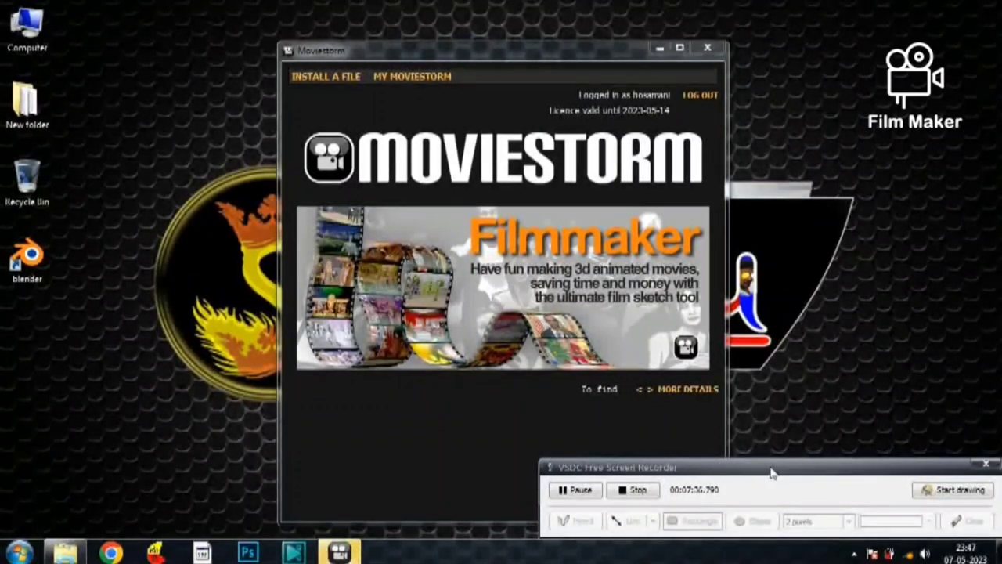
Step: Start Moviestorm from its launcher window, keeping the screen recorder panel out of the way
{"action": "left_click_drag", "start_coordinate": [771, 473], "coordinate": [236, 473]}
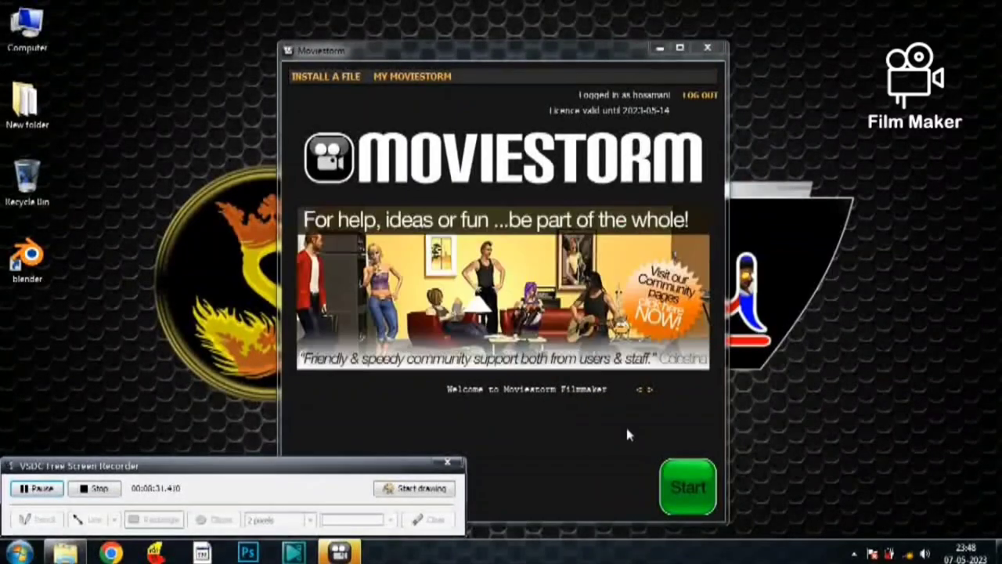
{"action": "left_click", "coordinate": [685, 487]}
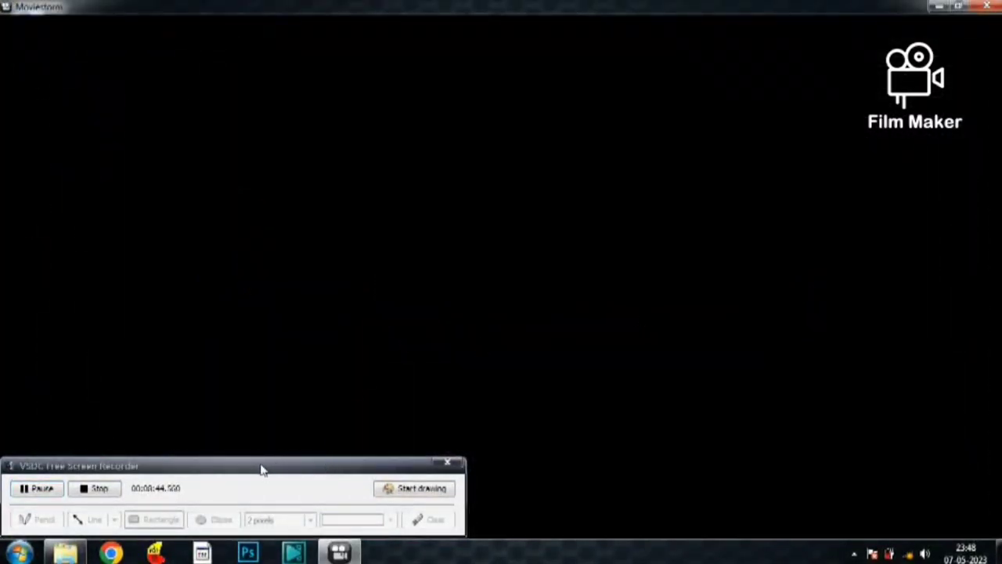
{"action": "left_click_drag", "start_coordinate": [237, 472], "coordinate": [772, 515]}
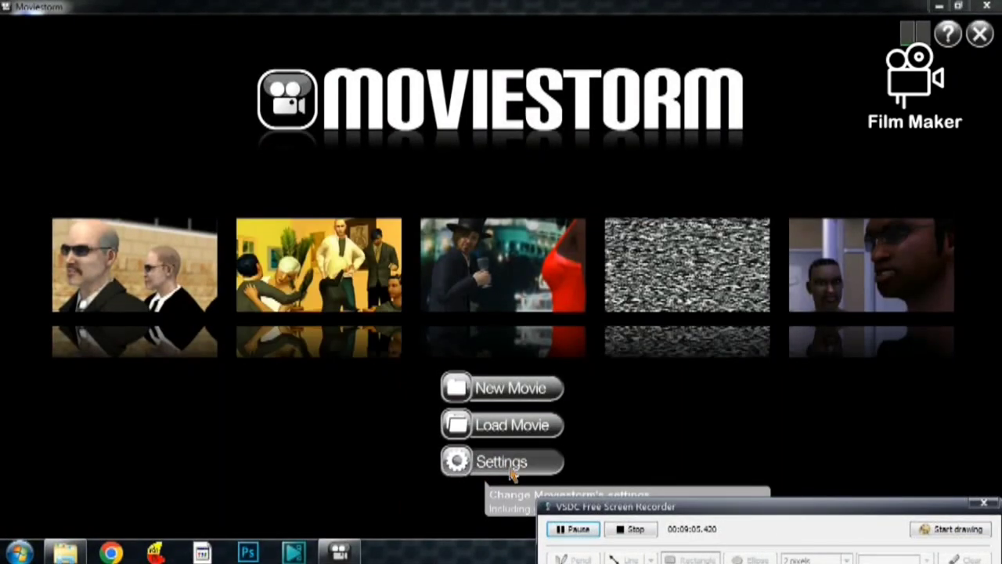
Step: Begin a new movie and look through the Moviestorm, Starter Movies and Background Movies templates
{"action": "left_click", "coordinate": [509, 388]}
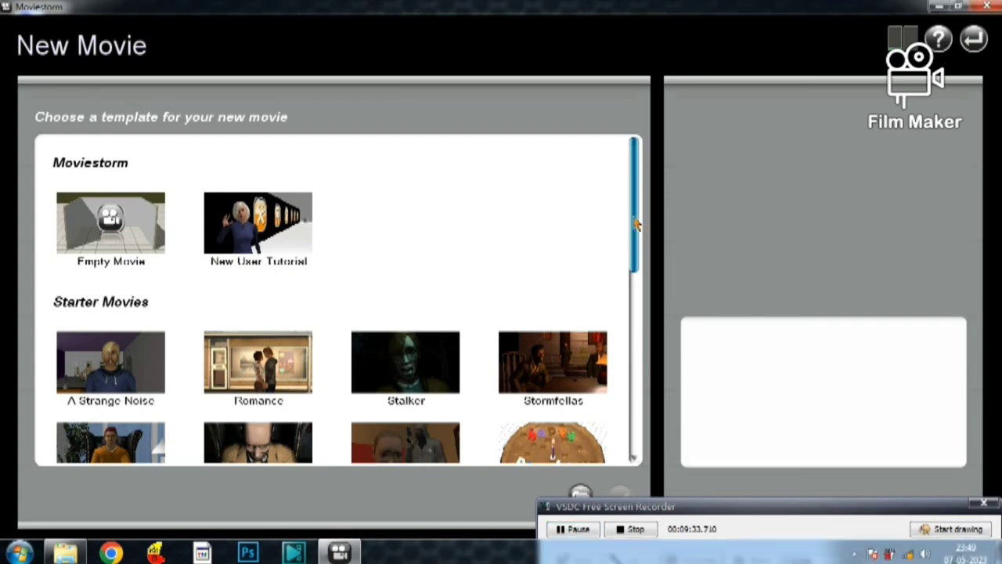
{"action": "left_click_drag", "start_coordinate": [639, 227], "coordinate": [636, 289]}
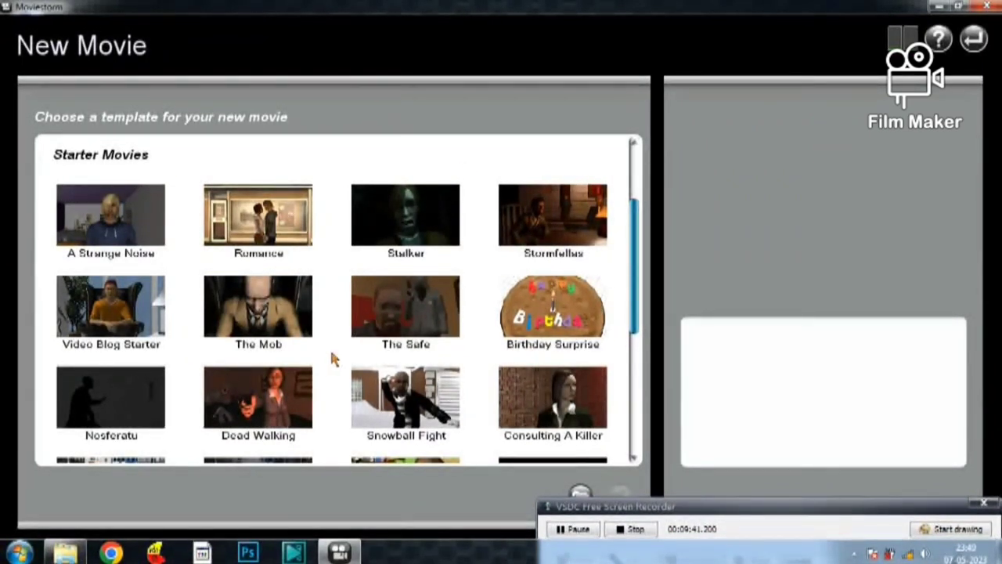
{"action": "scroll", "coordinate": [332, 358], "scroll_direction": "down", "scroll_amount": 5}
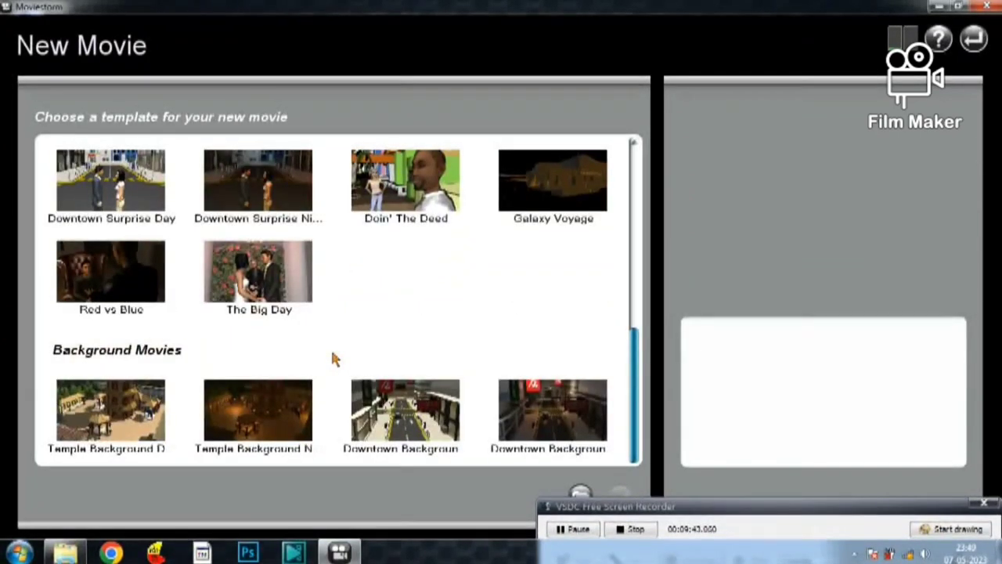
{"action": "scroll", "coordinate": [329, 339], "scroll_direction": "up", "scroll_amount": 2}
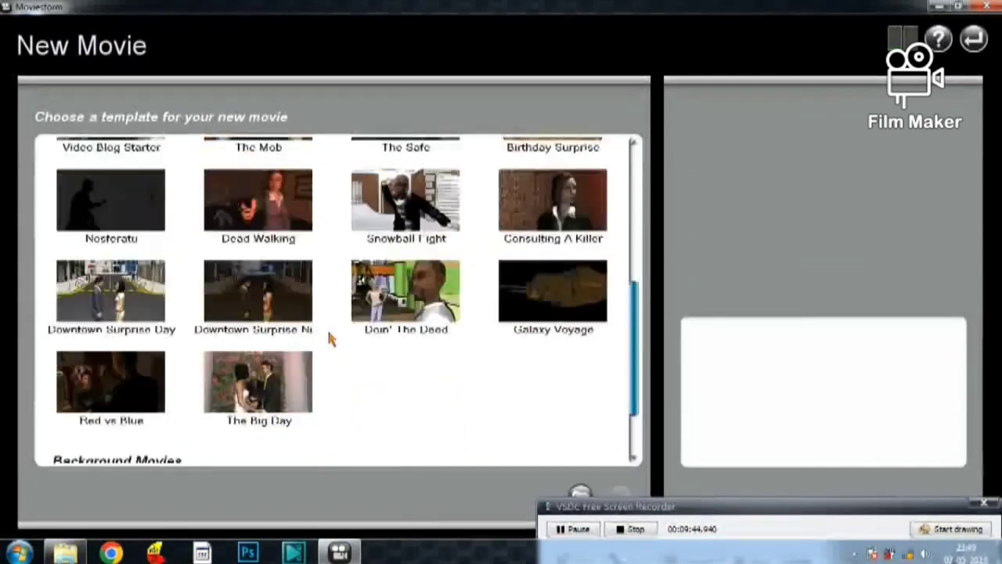
{"action": "scroll", "coordinate": [329, 338], "scroll_direction": "up", "scroll_amount": 2}
{"action": "scroll", "coordinate": [329, 337], "scroll_direction": "up", "scroll_amount": 2}
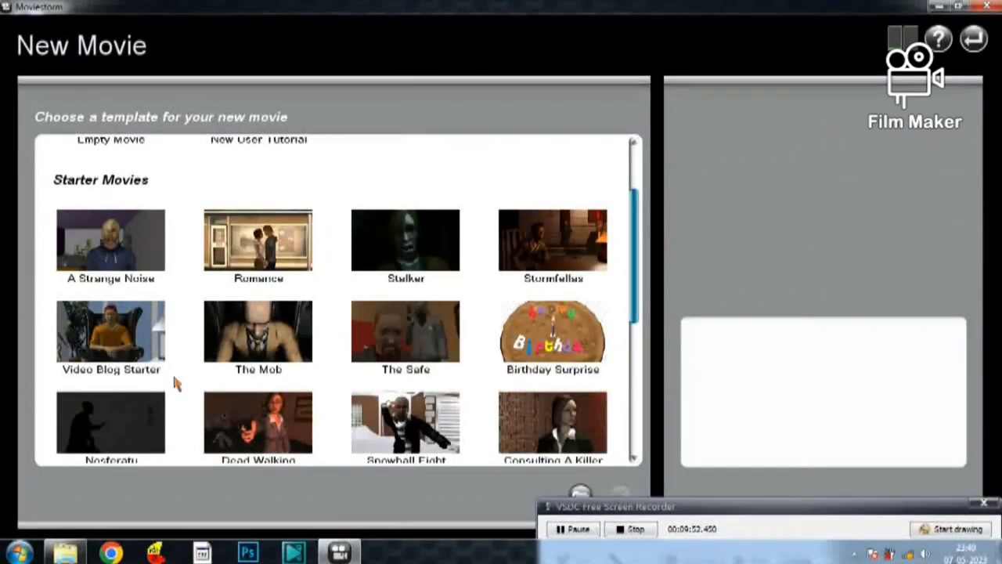
{"action": "scroll", "coordinate": [459, 378], "scroll_direction": "down", "scroll_amount": 4}
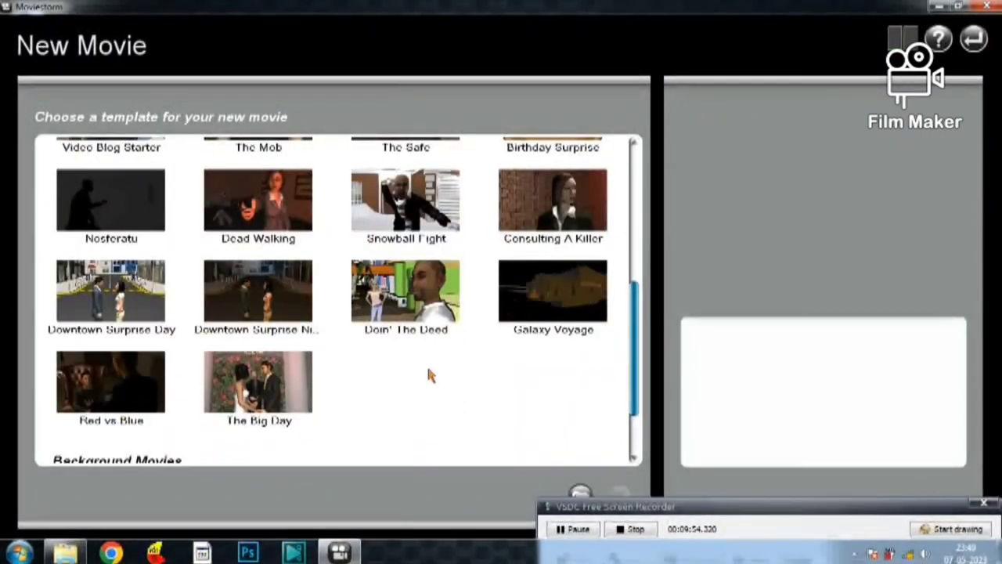
{"action": "scroll", "coordinate": [338, 300], "scroll_direction": "up", "scroll_amount": 6}
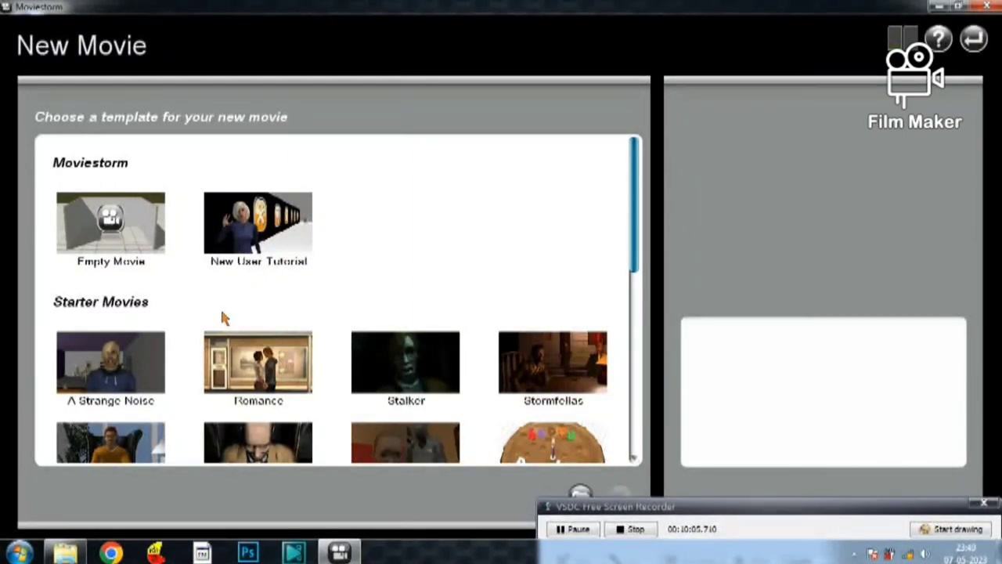
{"action": "scroll", "coordinate": [317, 353], "scroll_direction": "down", "scroll_amount": 2}
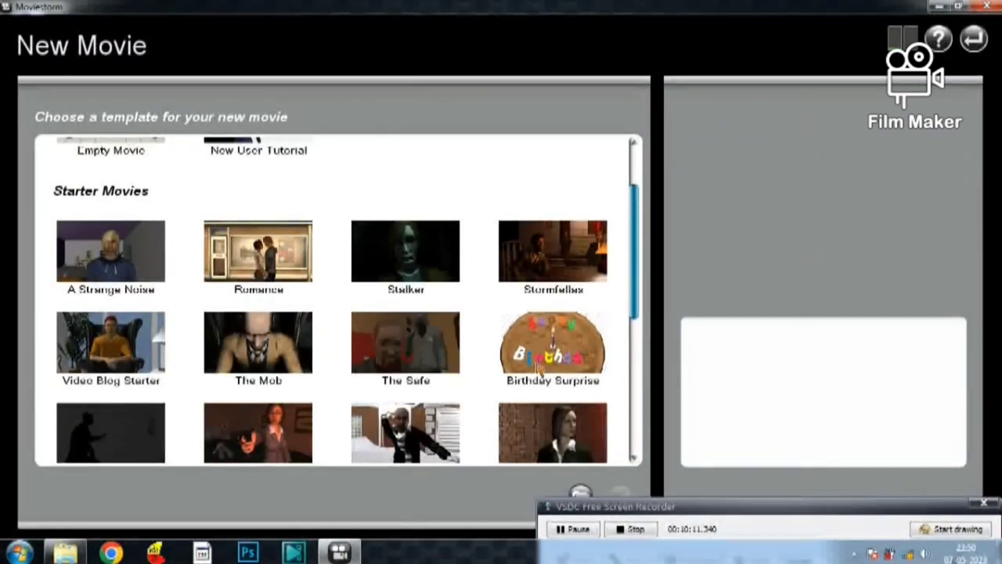
{"action": "scroll", "coordinate": [537, 371], "scroll_direction": "down", "scroll_amount": 3}
{"action": "scroll", "coordinate": [537, 369], "scroll_direction": "down", "scroll_amount": 5}
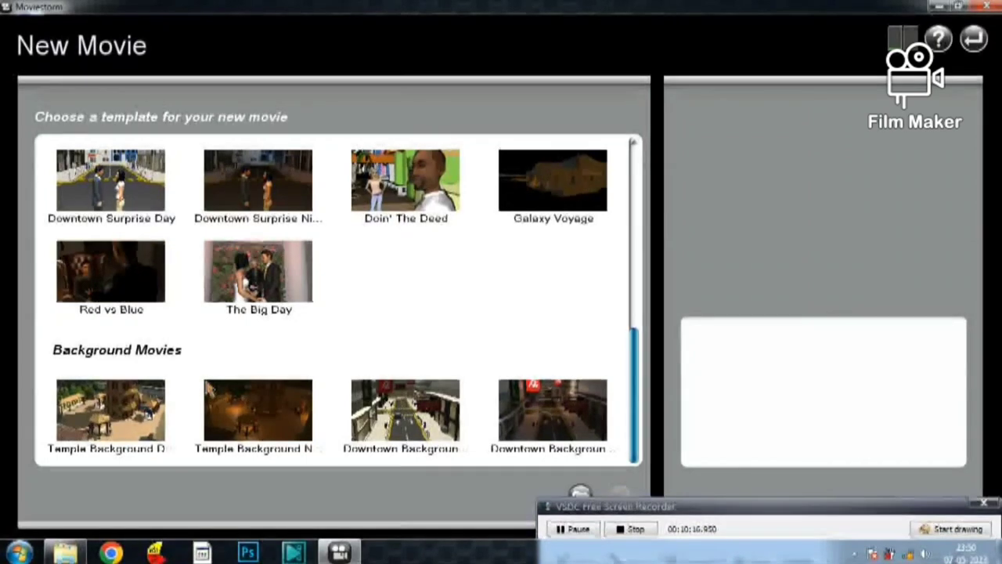
{"action": "scroll", "coordinate": [208, 387], "scroll_direction": "up", "scroll_amount": 10}
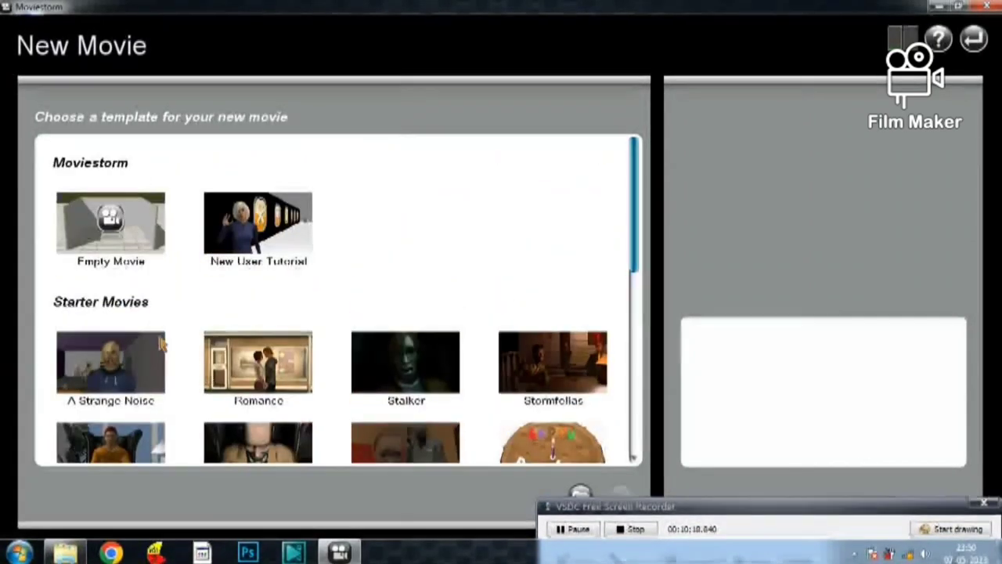
Step: Create the new movie from the Empty Movie template
{"action": "left_click", "coordinate": [112, 242]}
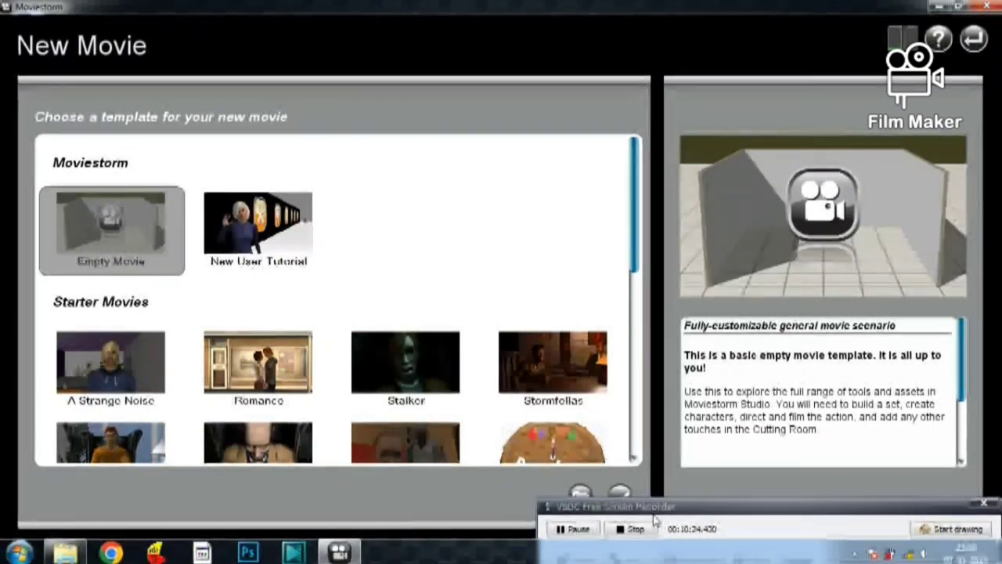
{"action": "mouse_move", "coordinate": [753, 517]}
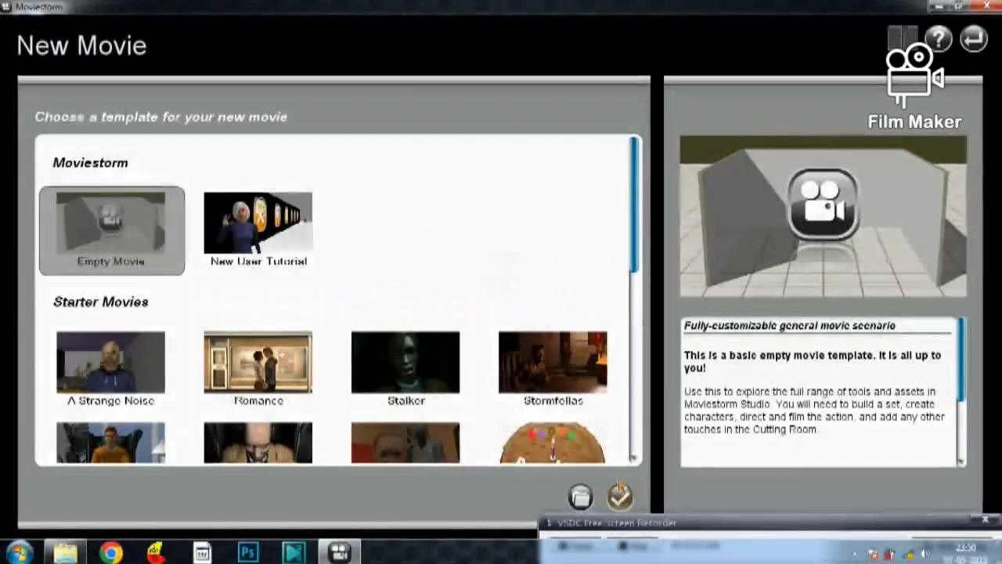
{"action": "left_click", "coordinate": [620, 497]}
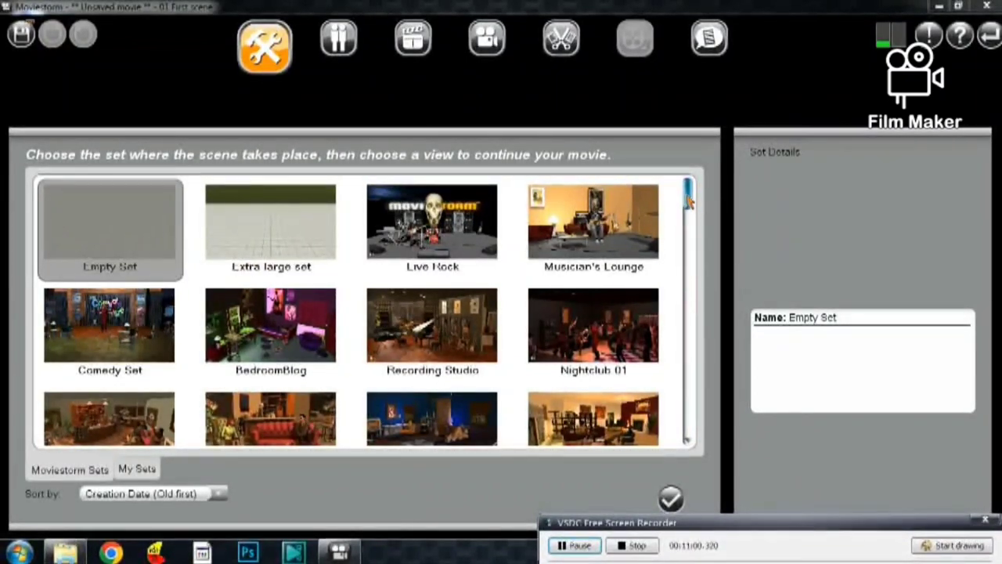
Step: Look through the list of ready-made Moviestorm sets available for the first scene
{"action": "scroll", "coordinate": [689, 213], "scroll_direction": "down", "scroll_amount": 1}
{"action": "left_click_drag", "start_coordinate": [689, 213], "coordinate": [672, 384]}
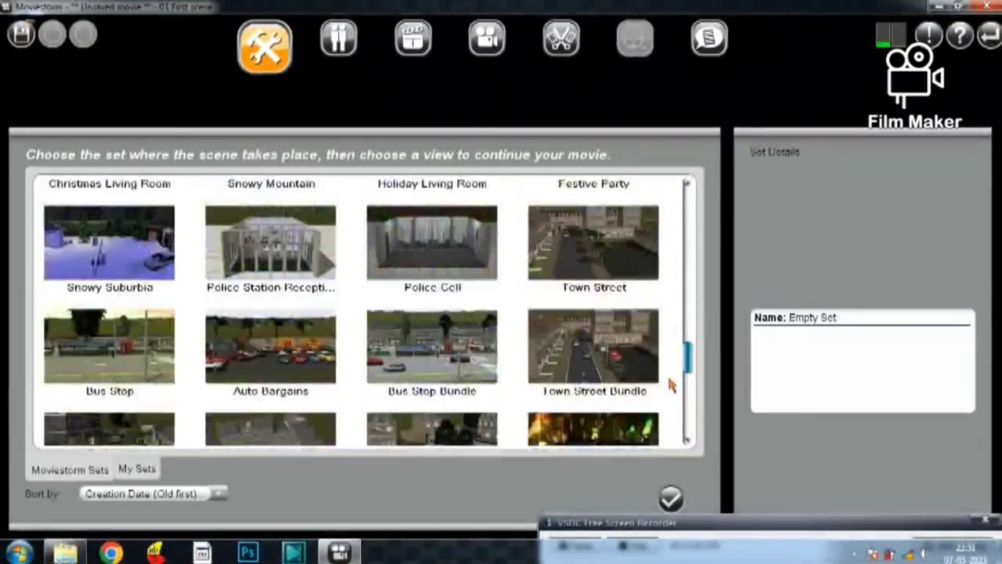
{"action": "scroll", "coordinate": [665, 437], "scroll_direction": "down", "scroll_amount": 1}
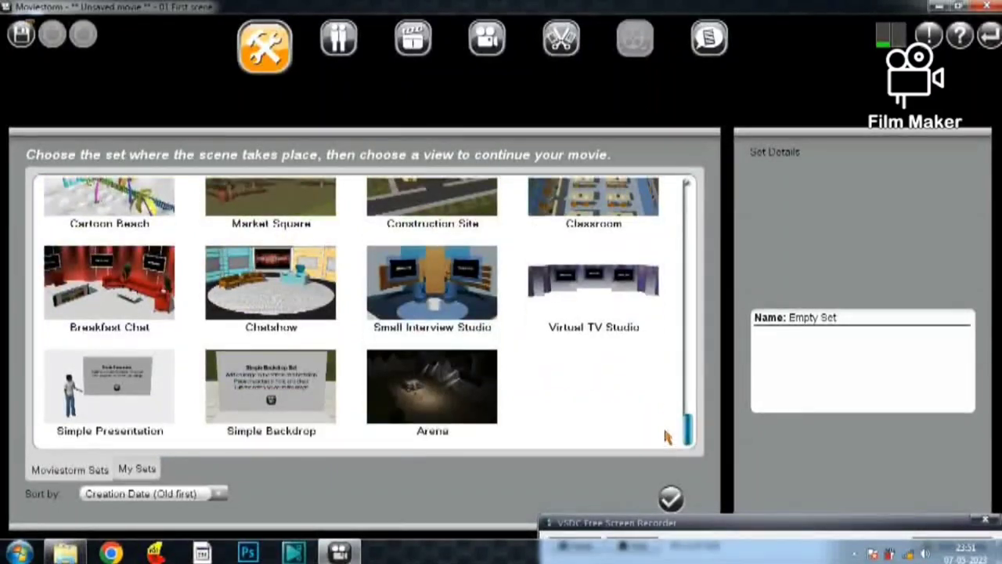
{"action": "left_click_drag", "start_coordinate": [677, 400], "coordinate": [691, 198]}
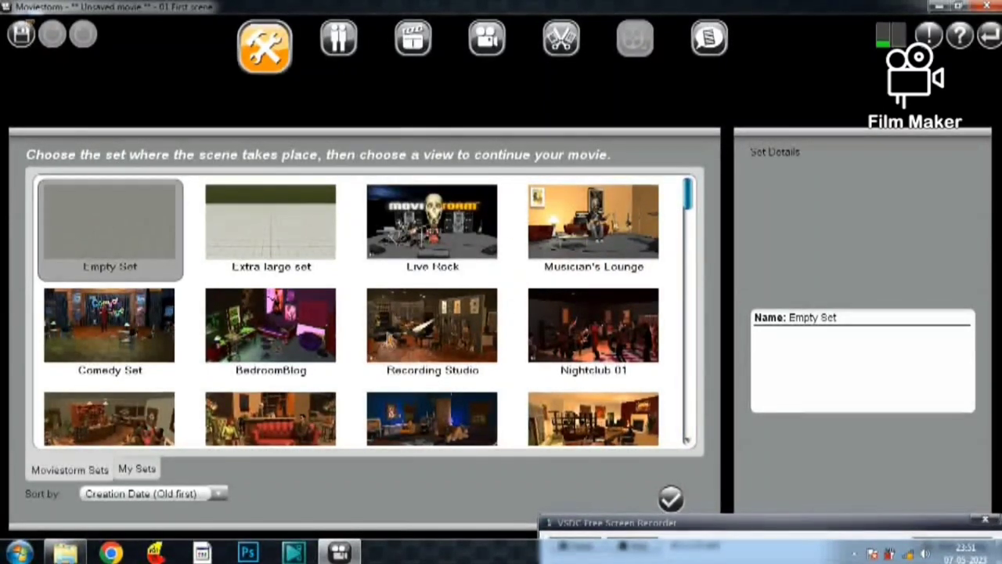
{"action": "scroll", "coordinate": [389, 337], "scroll_direction": "down", "scroll_amount": 3}
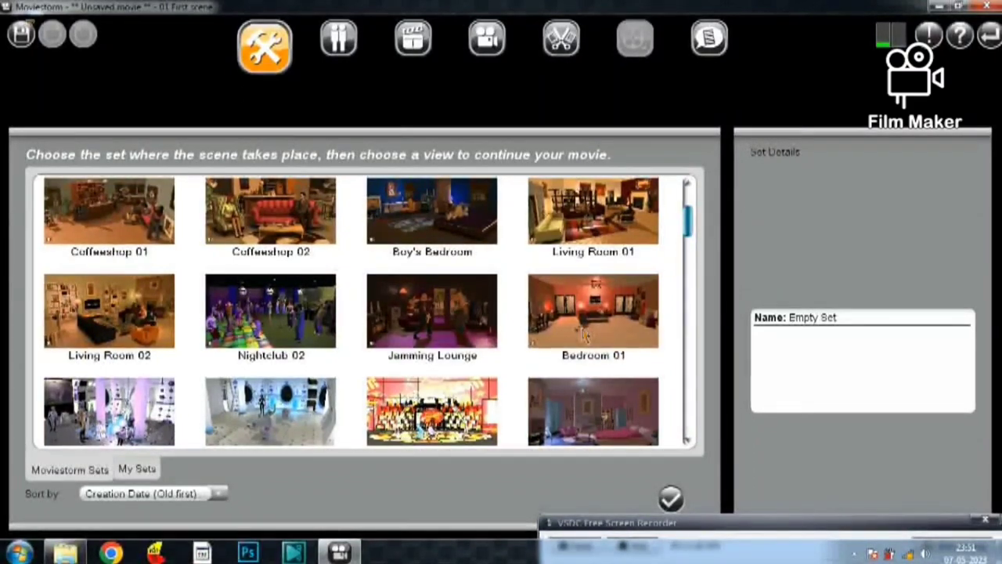
{"action": "scroll", "coordinate": [583, 335], "scroll_direction": "up", "scroll_amount": 3}
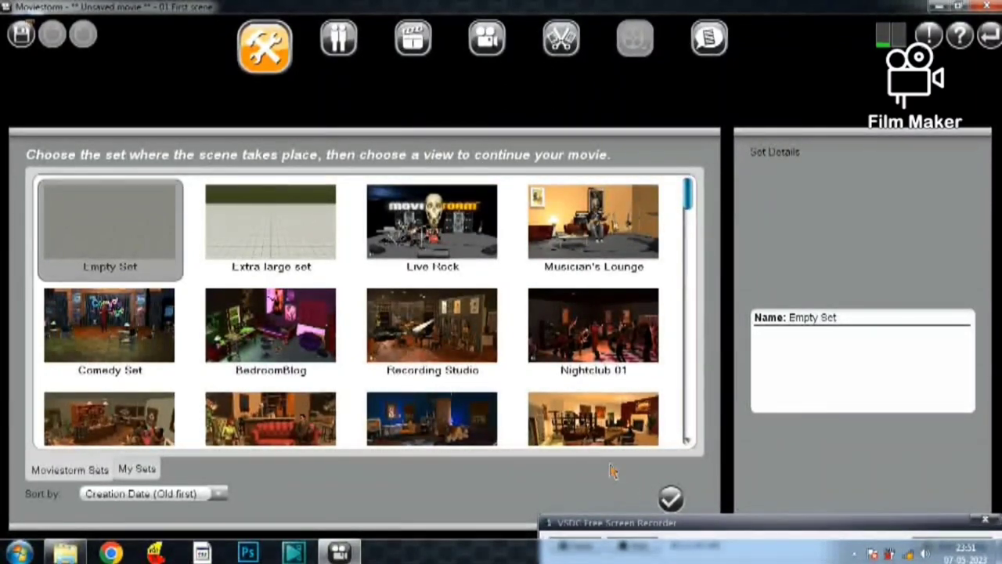
Step: Return to the main menu without saving the new movie
{"action": "left_click", "coordinate": [989, 36]}
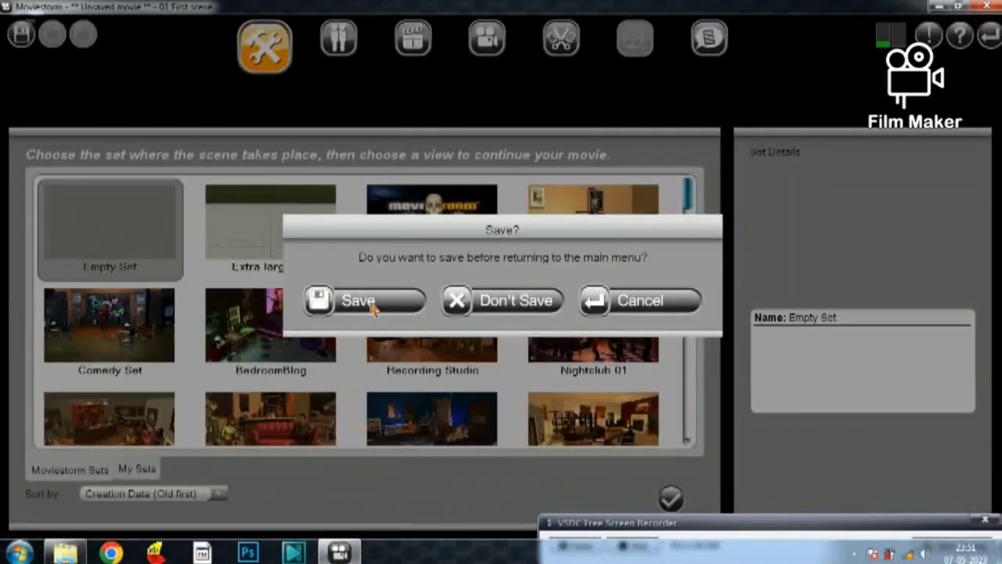
{"action": "left_click", "coordinate": [502, 302]}
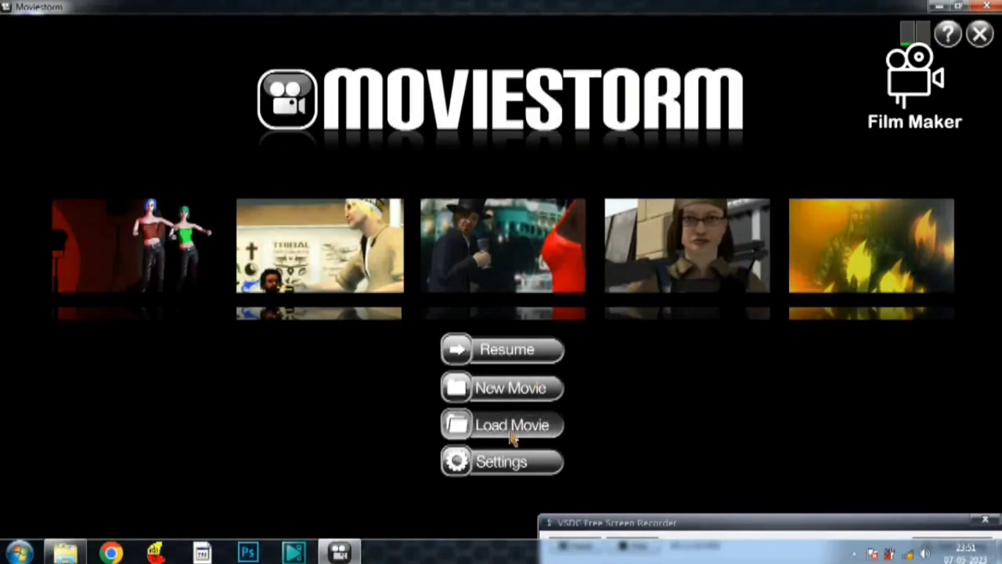
Step: Load the saved movie named song
{"action": "left_click", "coordinate": [514, 431]}
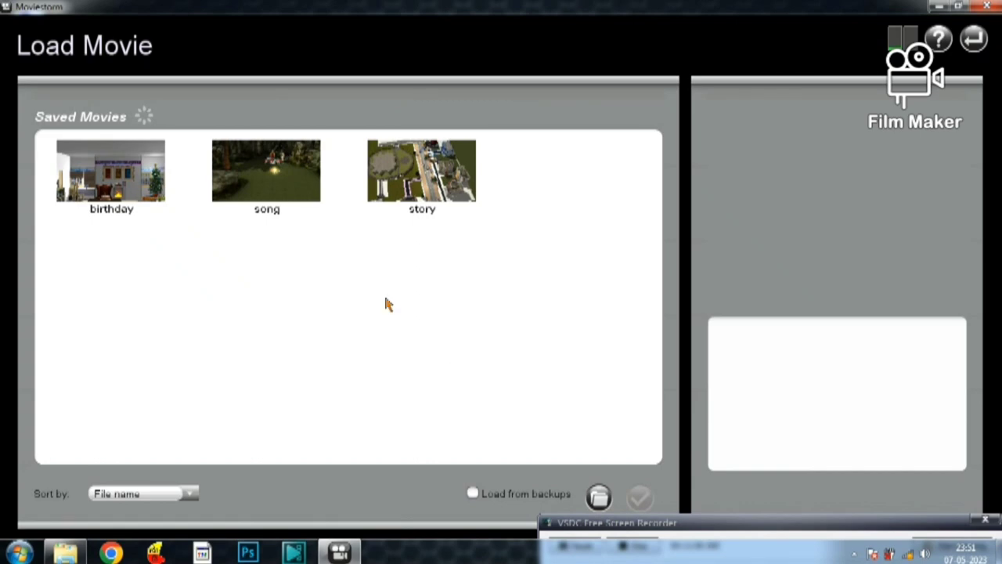
{"action": "left_click", "coordinate": [272, 188]}
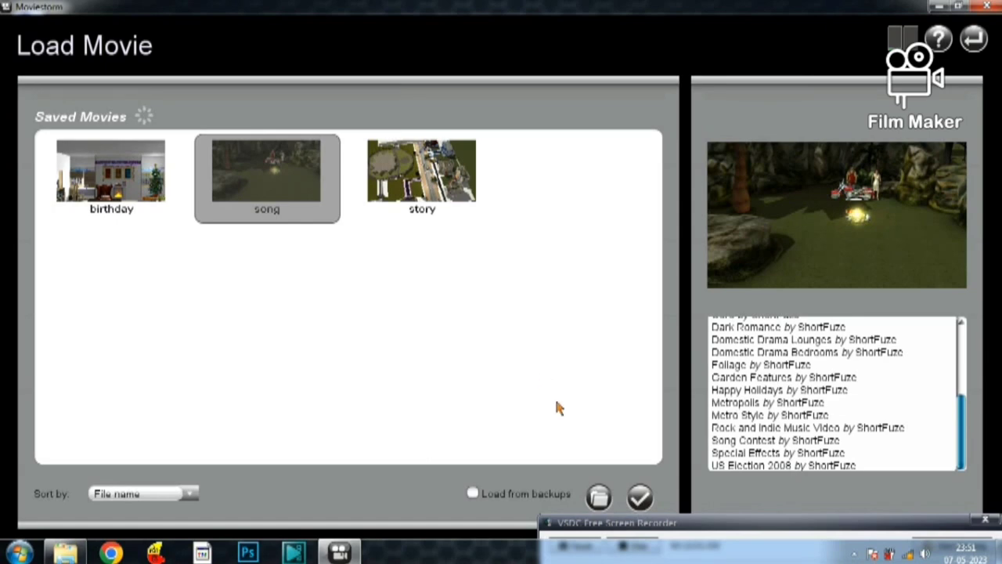
{"action": "left_click", "coordinate": [640, 499]}
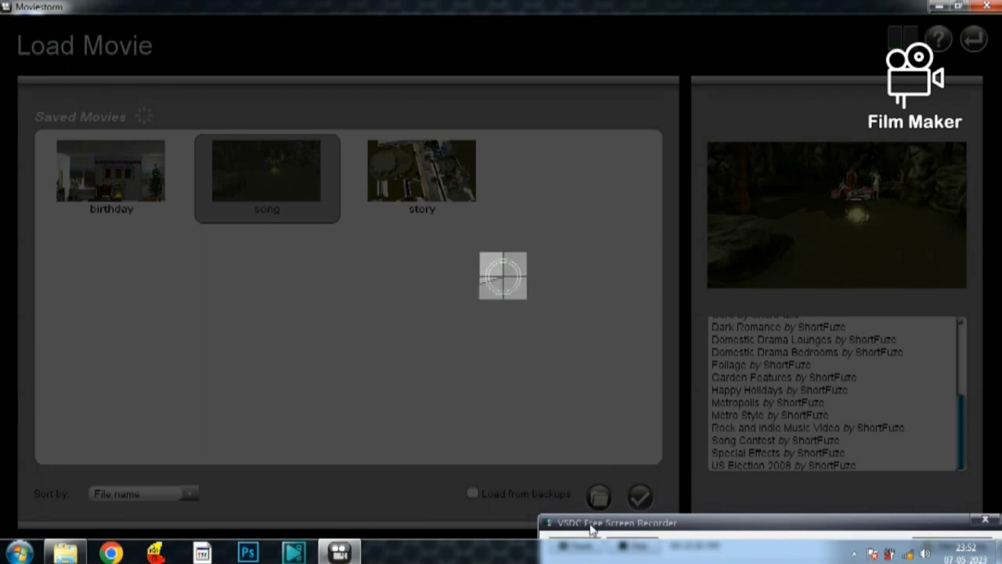
{"action": "mouse_move", "coordinate": [593, 530]}
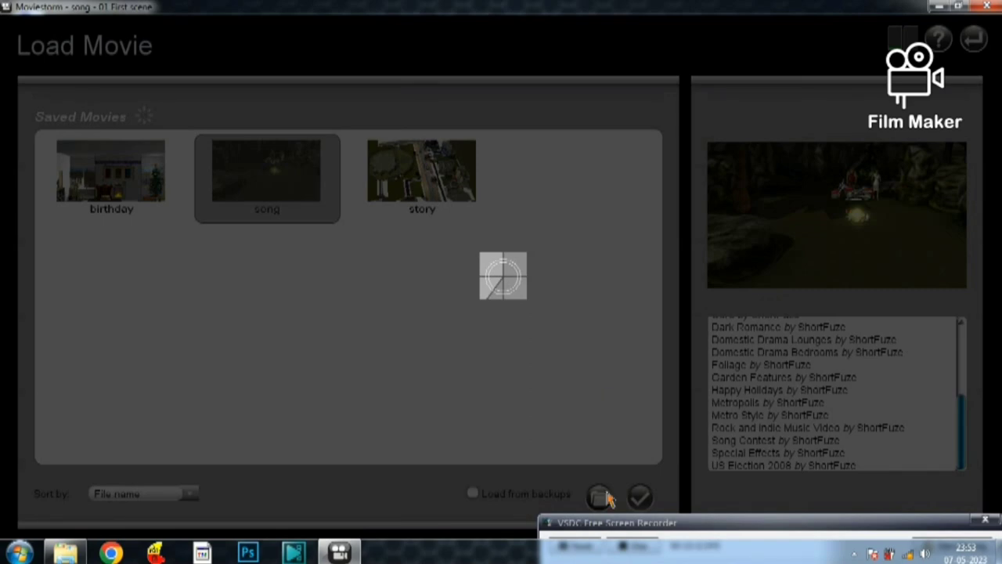
{"action": "left_click", "coordinate": [610, 529]}
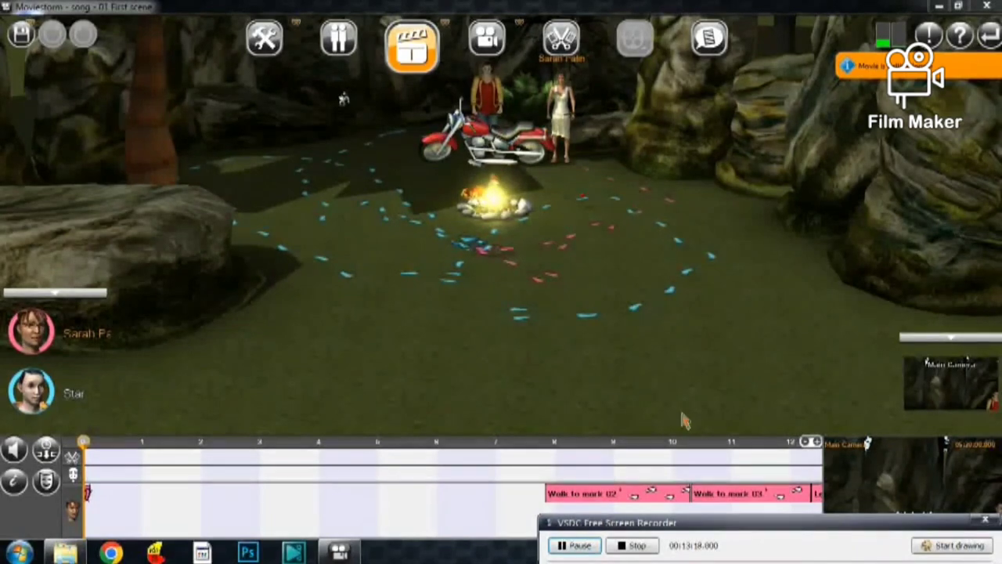
Step: Play back the first scene of the song movie, keeping the playback controls unobstructed
{"action": "left_click", "coordinate": [622, 308]}
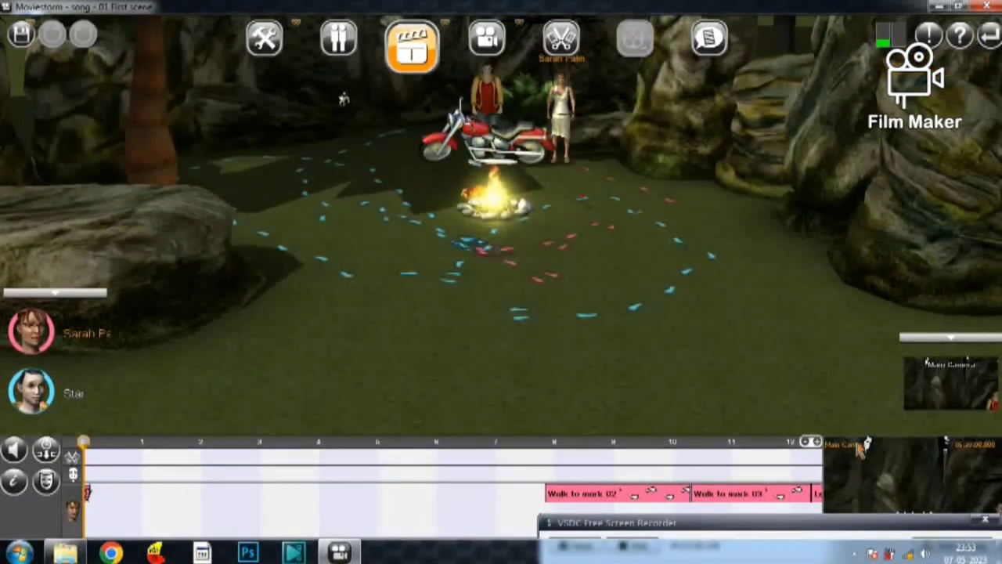
{"action": "left_click_drag", "start_coordinate": [907, 523], "coordinate": [384, 534]}
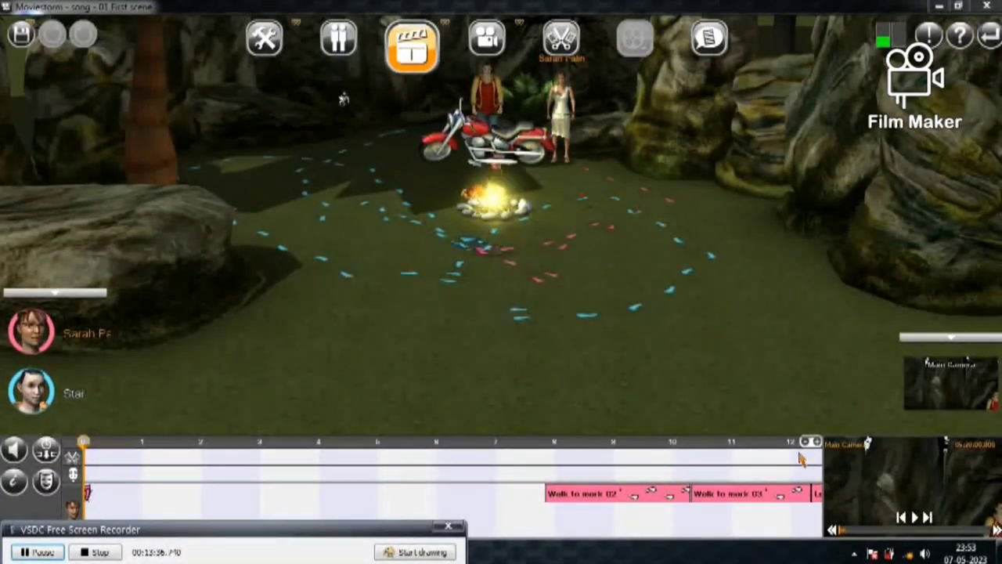
{"action": "left_click", "coordinate": [915, 518]}
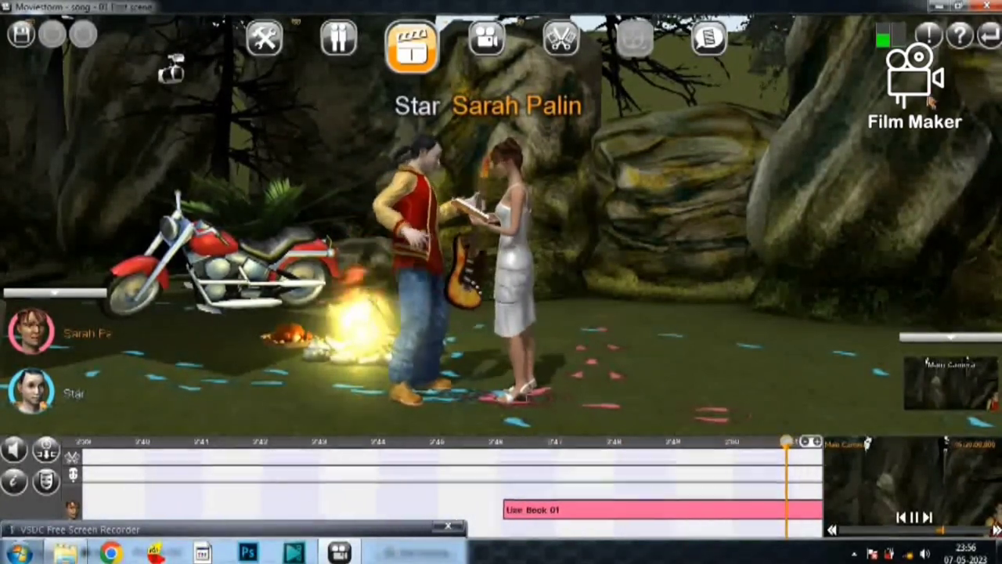
Step: Save the song movie and return to the main menu
{"action": "left_click", "coordinate": [993, 41]}
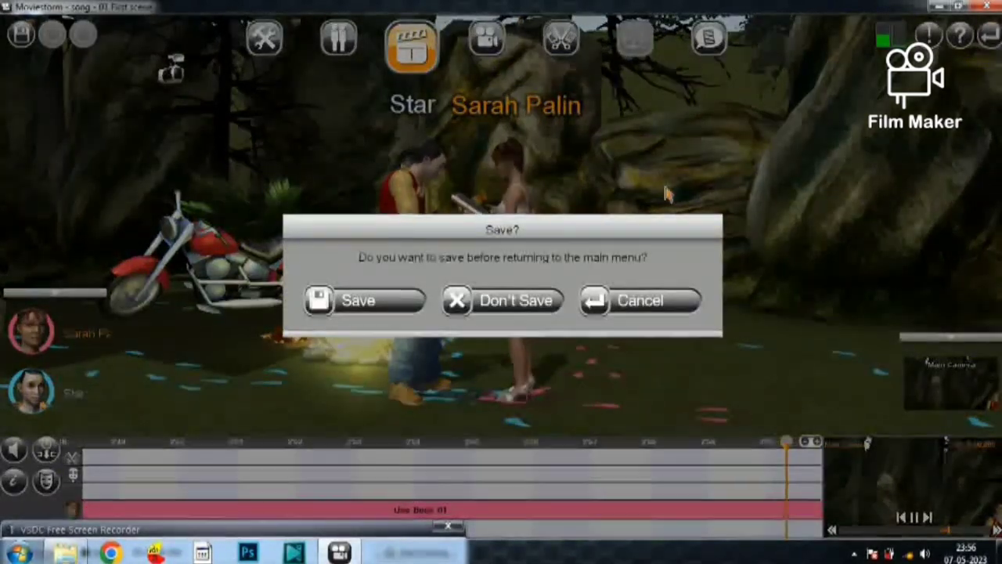
{"action": "left_click", "coordinate": [368, 300]}
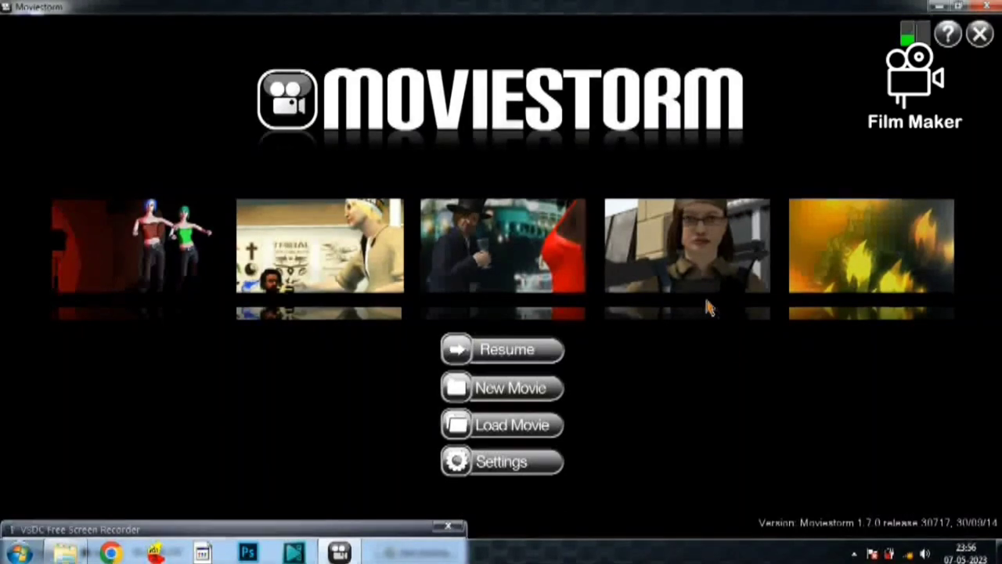
Step: Create another new movie from the Empty Movie template
{"action": "left_click", "coordinate": [510, 392]}
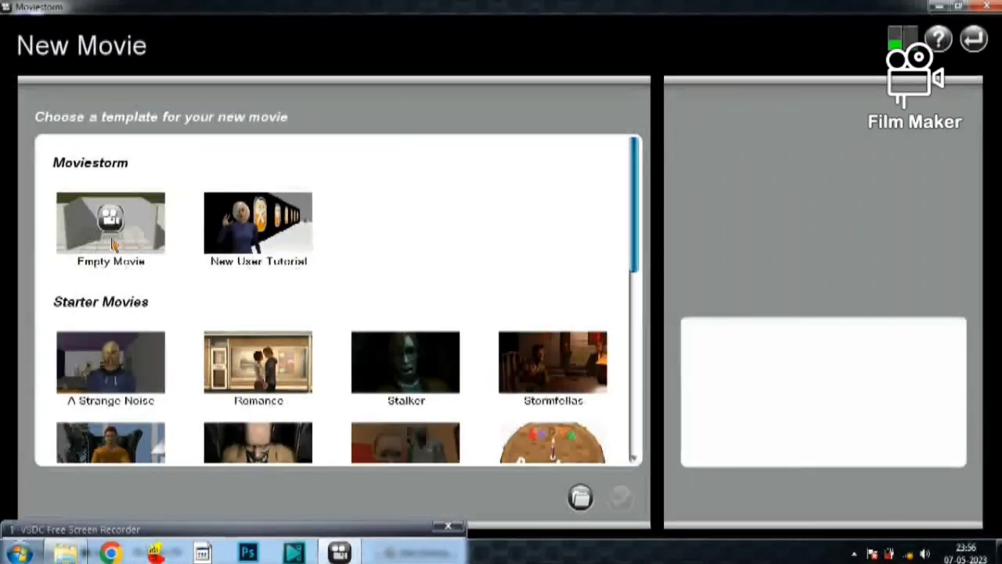
{"action": "left_click", "coordinate": [112, 247]}
{"action": "left_click", "coordinate": [618, 496]}
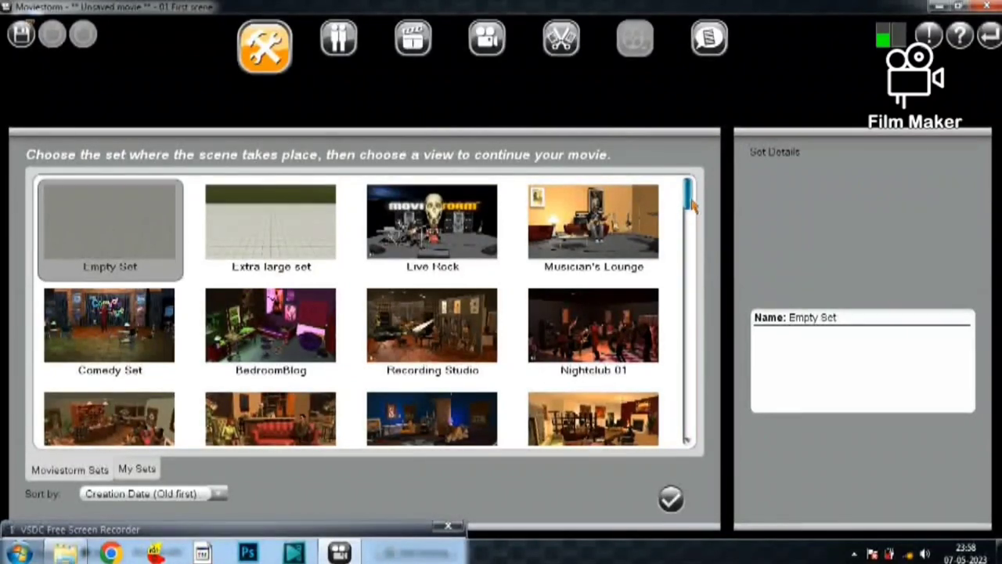
Step: Preview the Teen Bedroom set and look through the remaining ready-made Moviestorm sets to the end of the list
{"action": "left_click_drag", "start_coordinate": [690, 206], "coordinate": [686, 299]}
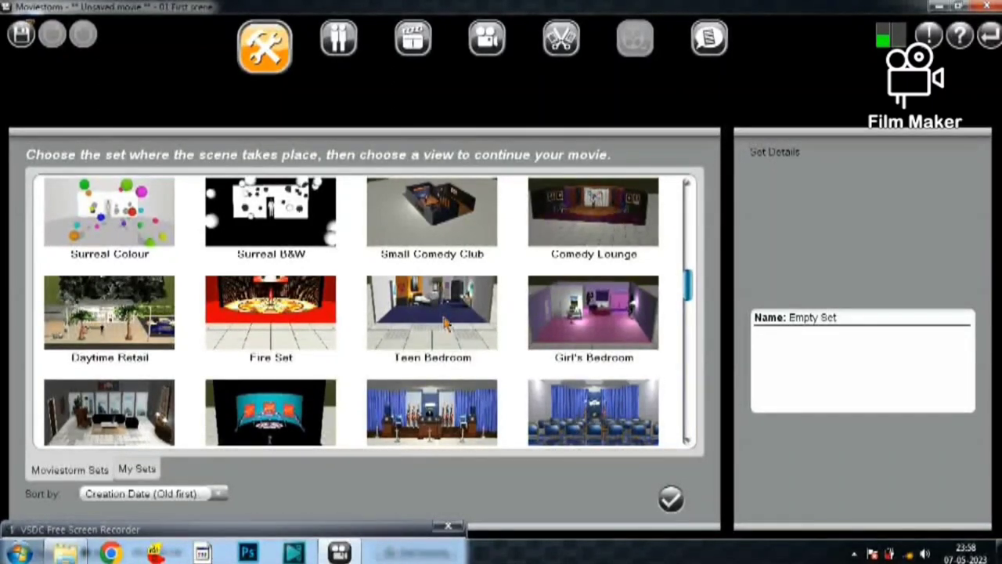
{"action": "left_click", "coordinate": [445, 324]}
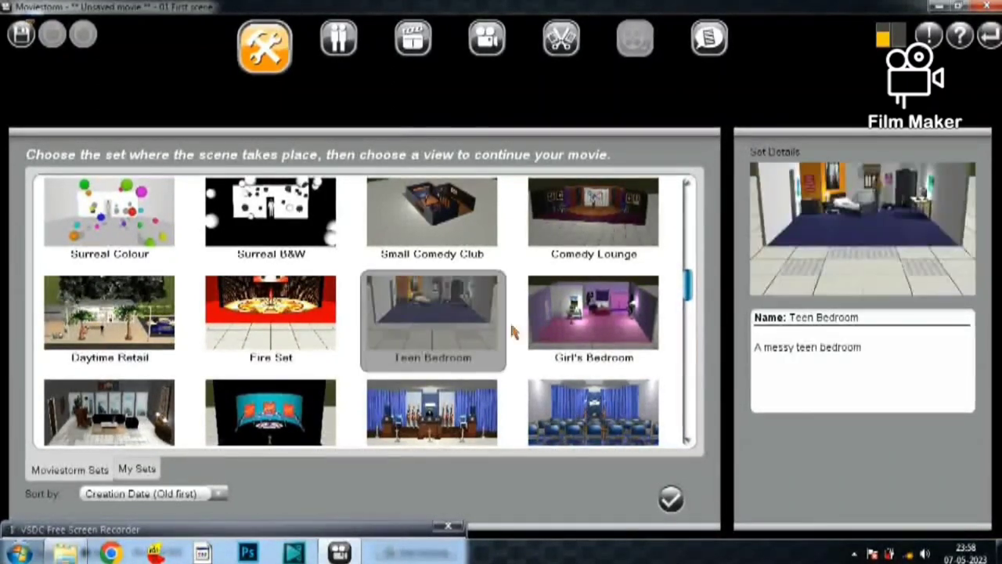
{"action": "scroll", "coordinate": [595, 319], "scroll_direction": "down", "scroll_amount": 3}
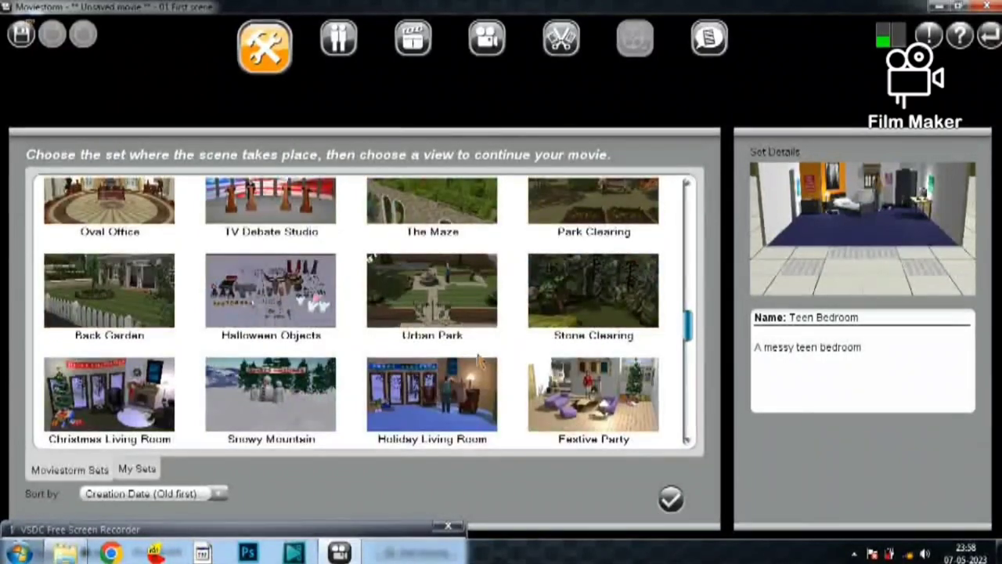
{"action": "scroll", "coordinate": [218, 301], "scroll_direction": "down", "scroll_amount": 3}
{"action": "scroll", "coordinate": [371, 333], "scroll_direction": "down", "scroll_amount": 2}
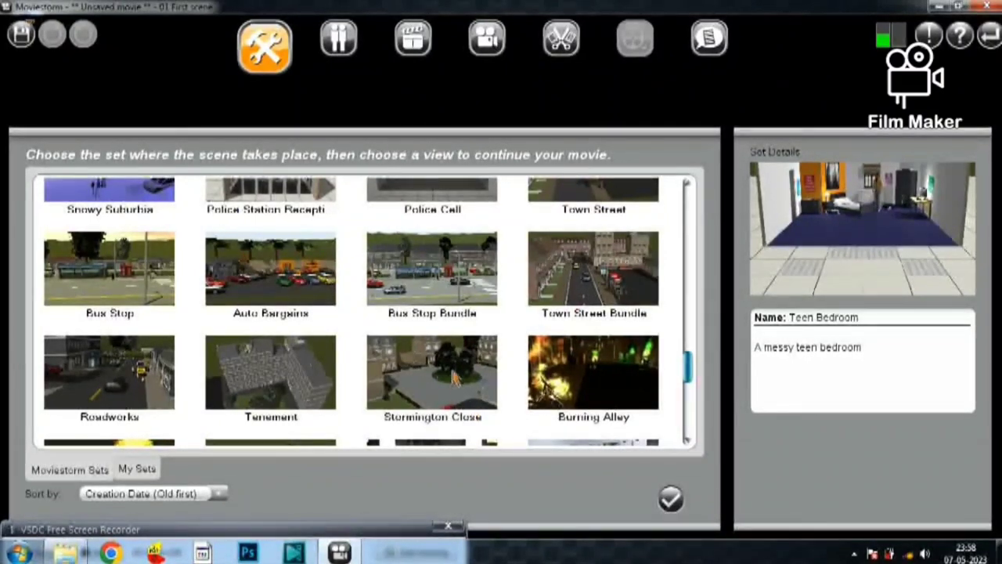
{"action": "scroll", "coordinate": [427, 382], "scroll_direction": "down", "scroll_amount": 2}
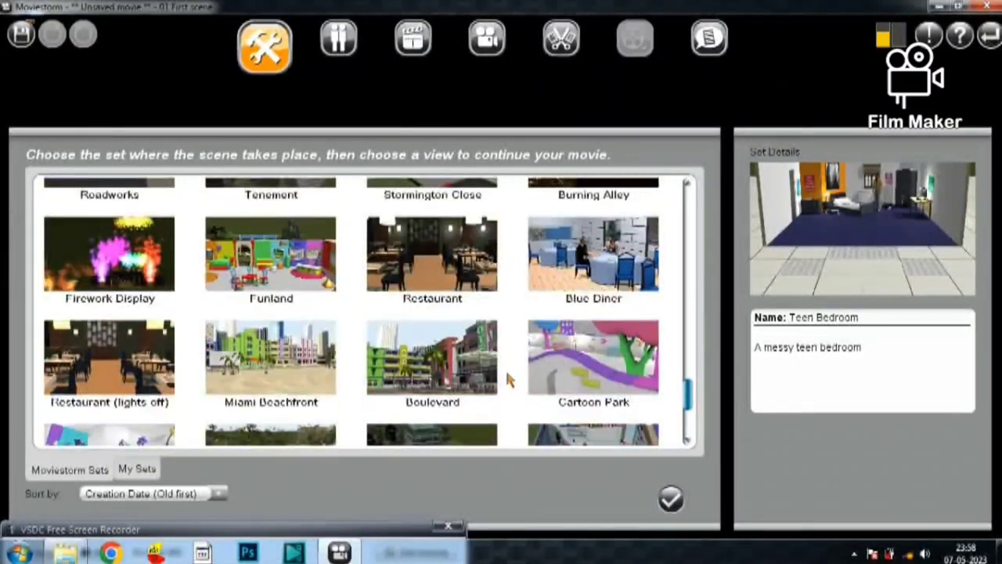
{"action": "scroll", "coordinate": [505, 366], "scroll_direction": "down", "scroll_amount": 2}
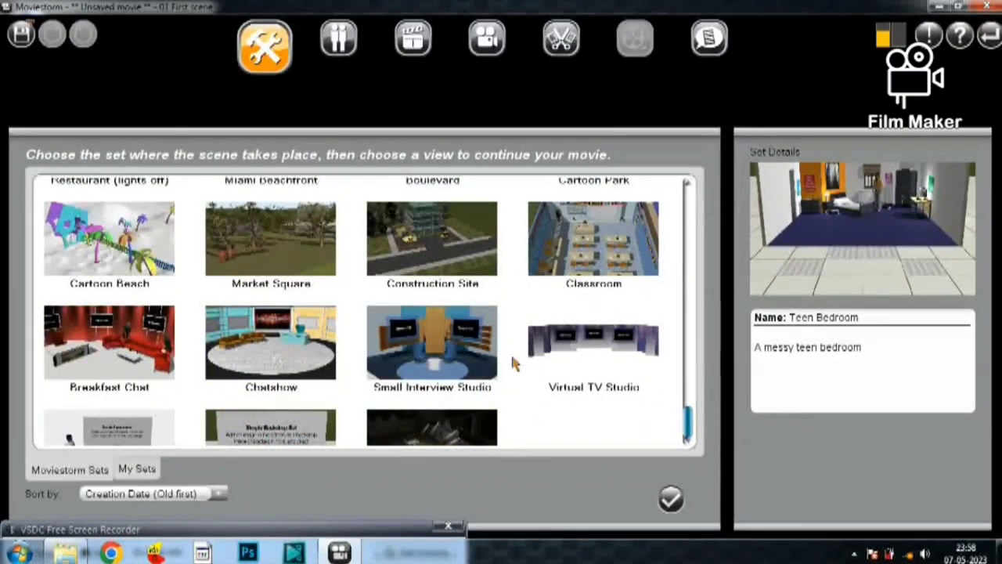
{"action": "scroll", "coordinate": [516, 358], "scroll_direction": "down", "scroll_amount": 1}
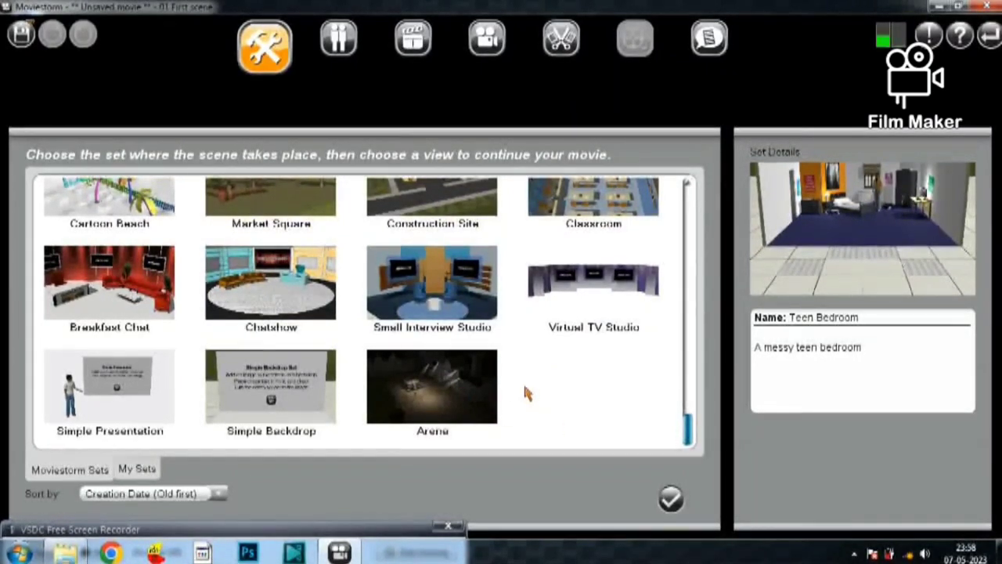
Step: Use the Town Street Bundle set for the first scene and agree to overwrite the current set with it
{"action": "scroll", "coordinate": [526, 394], "scroll_direction": "up", "scroll_amount": 4}
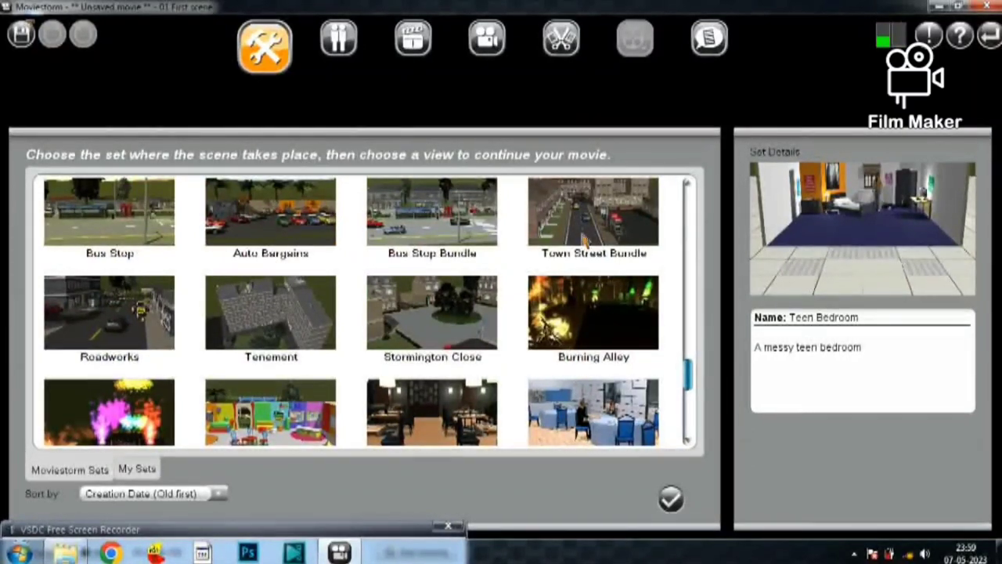
{"action": "left_click", "coordinate": [586, 235]}
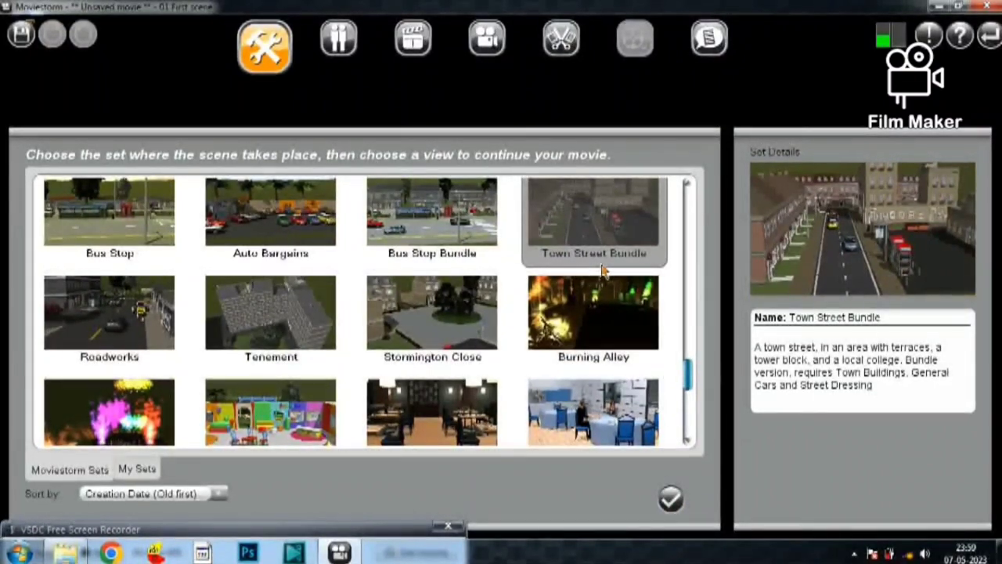
{"action": "left_click", "coordinate": [670, 499]}
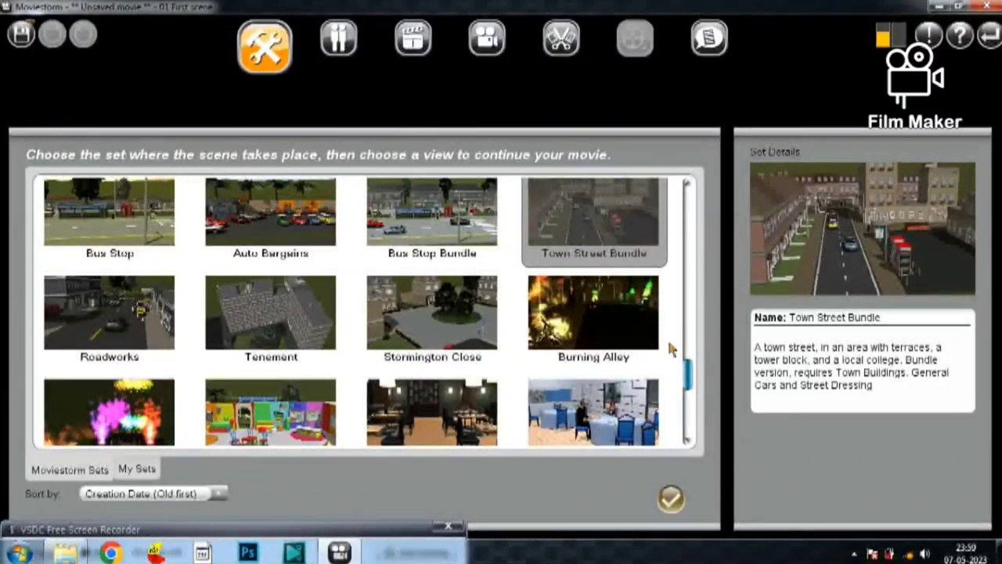
{"action": "left_click", "coordinate": [671, 502]}
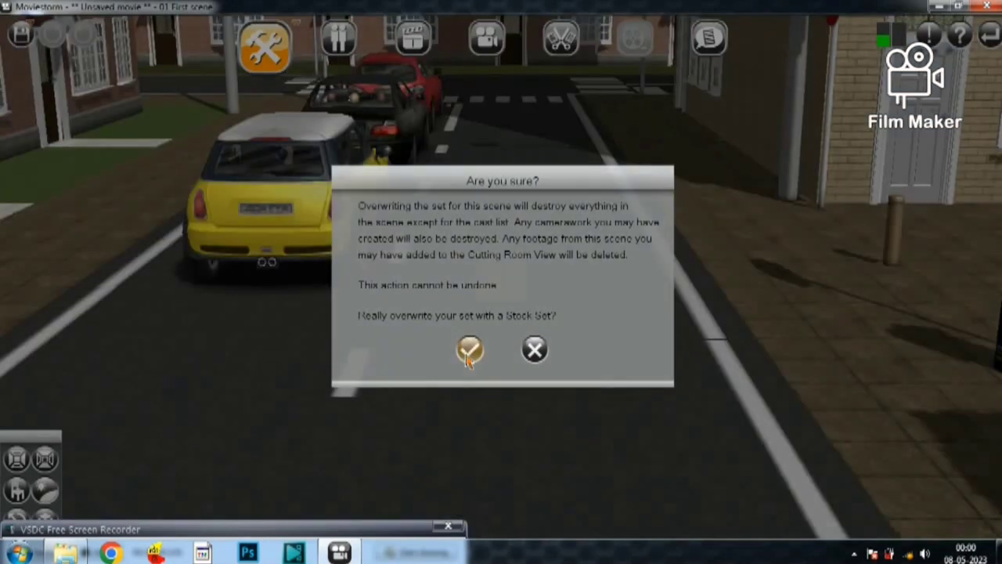
{"action": "left_click", "coordinate": [472, 354]}
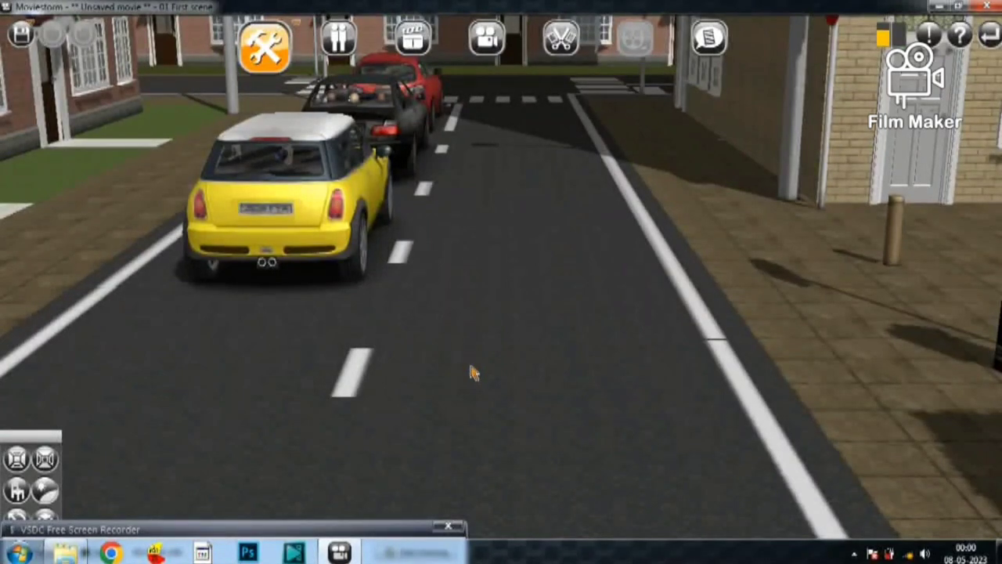
Step: Examine the road and the parked cars around the yellow car in the town street set, both close up and from behind
{"action": "left_click_drag", "start_coordinate": [239, 532], "coordinate": [777, 512]}
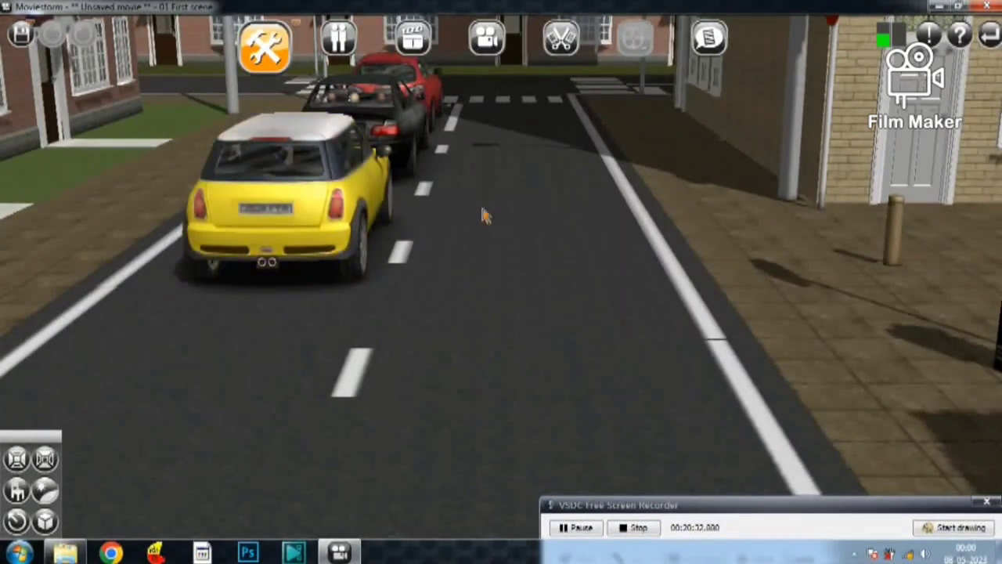
{"action": "scroll", "coordinate": [484, 219], "scroll_direction": "up", "scroll_amount": 2}
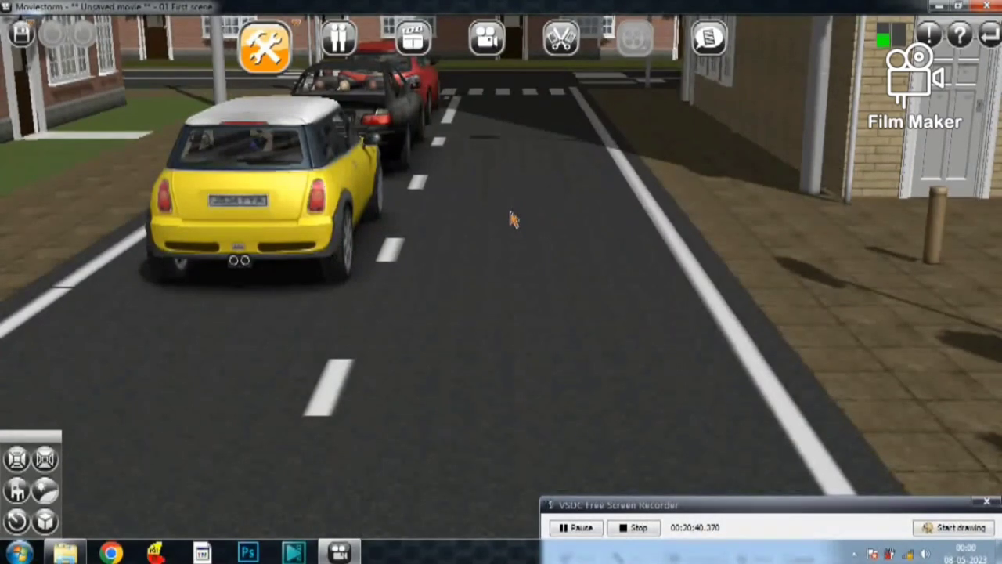
{"action": "left_click", "coordinate": [557, 217]}
{"action": "mouse_move", "coordinate": [558, 220]}
{"action": "right_mouse_down"}
{"action": "mouse_move", "coordinate": [483, 220]}
{"action": "mouse_move", "coordinate": [629, 235]}
{"action": "mouse_move", "coordinate": [689, 227]}
{"action": "mouse_move", "coordinate": [720, 201]}
{"action": "mouse_move", "coordinate": [720, 174]}
{"action": "mouse_move", "coordinate": [552, 212]}
{"action": "right_mouse_up"}
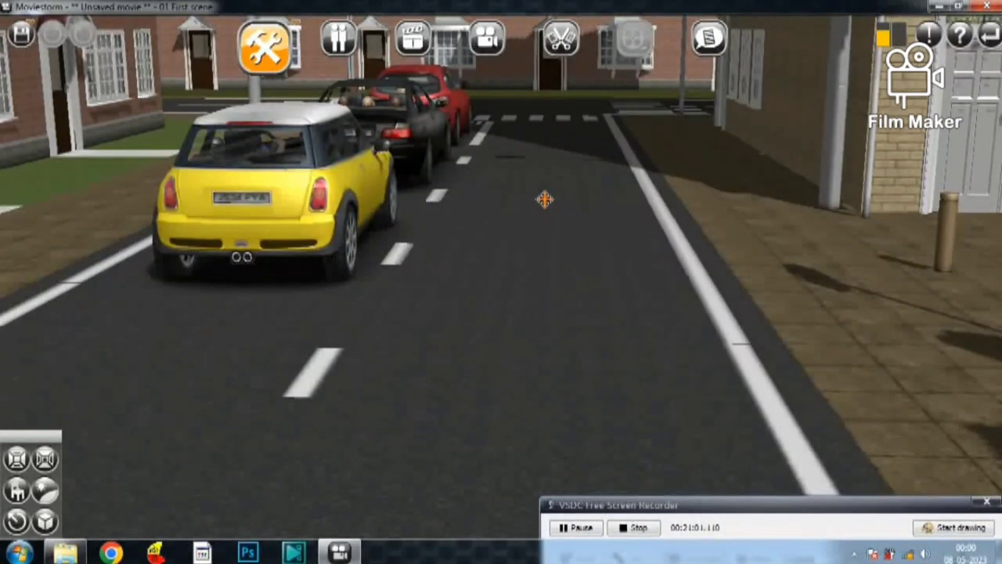
{"action": "right_click_drag", "start_coordinate": [545, 200], "coordinate": [611, 244]}
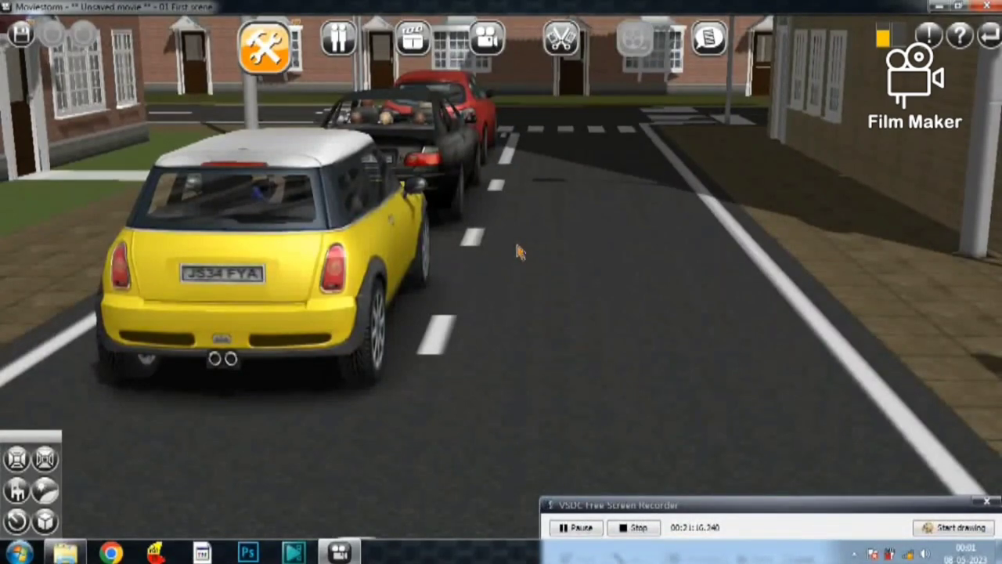
{"action": "left_click_drag", "start_coordinate": [517, 250], "coordinate": [557, 270]}
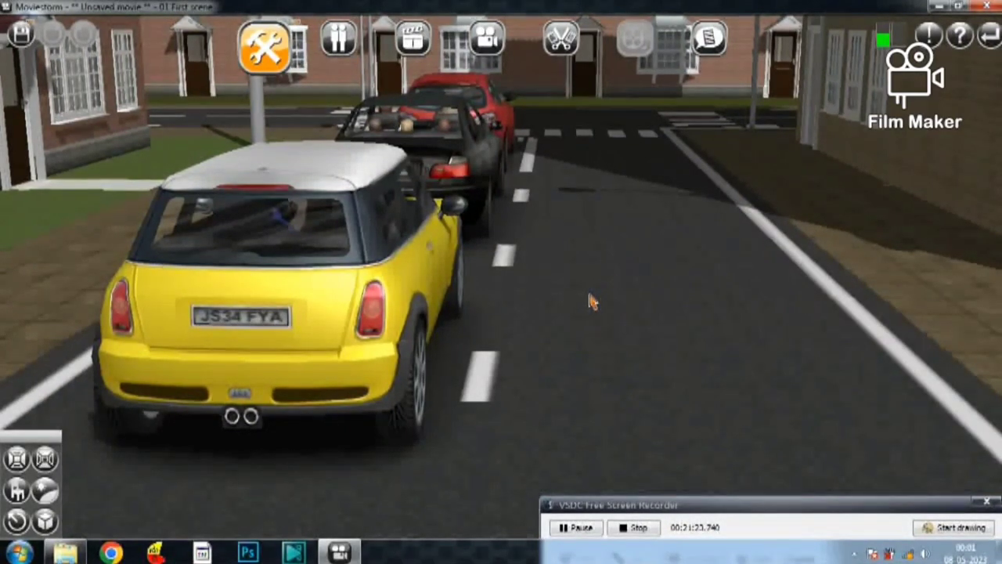
{"action": "scroll", "coordinate": [591, 300], "scroll_direction": "up", "scroll_amount": 5}
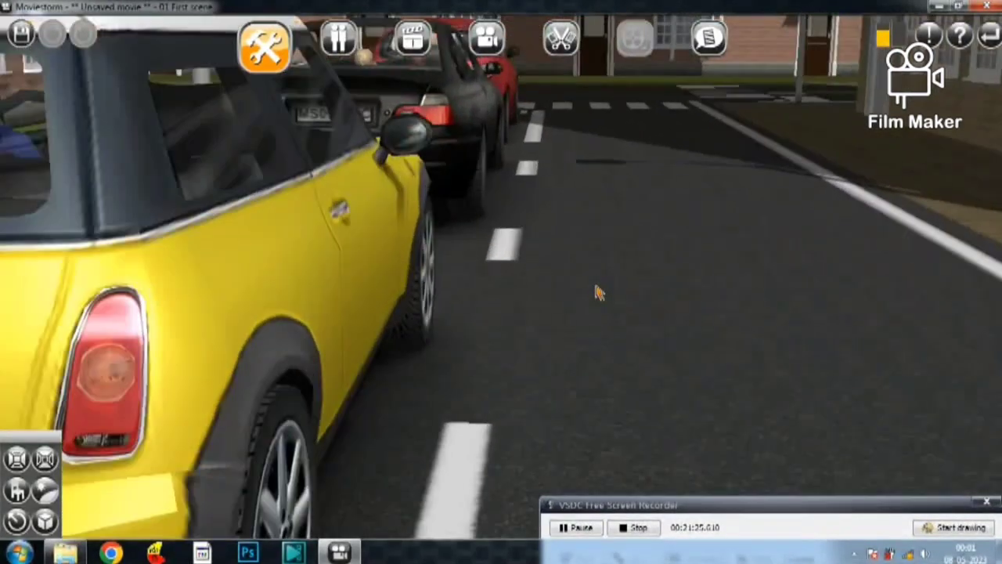
{"action": "scroll", "coordinate": [595, 294], "scroll_direction": "up", "scroll_amount": 3}
{"action": "scroll", "coordinate": [597, 293], "scroll_direction": "up", "scroll_amount": 4}
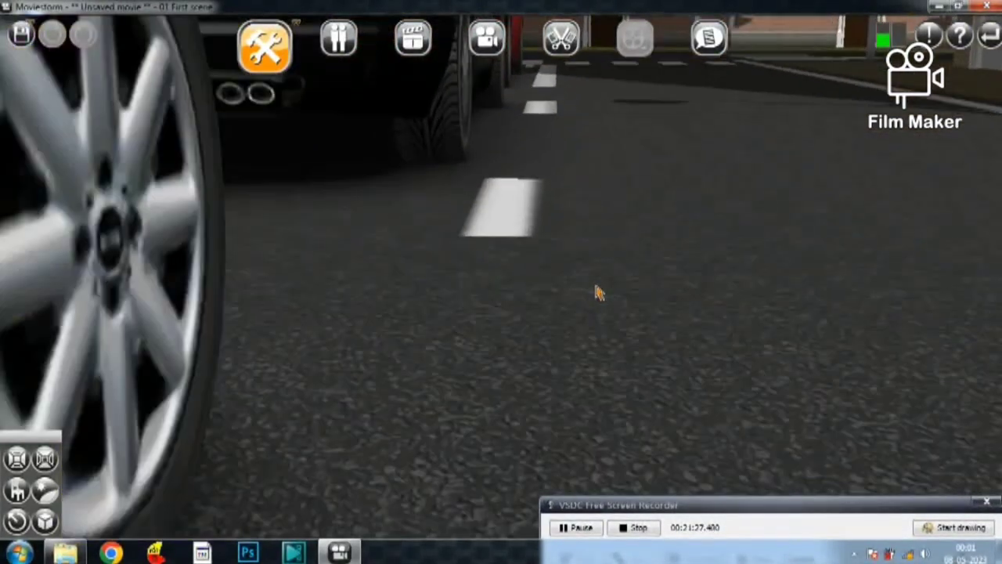
{"action": "scroll", "coordinate": [597, 293], "scroll_direction": "down", "scroll_amount": 4}
{"action": "scroll", "coordinate": [597, 292], "scroll_direction": "down", "scroll_amount": 4}
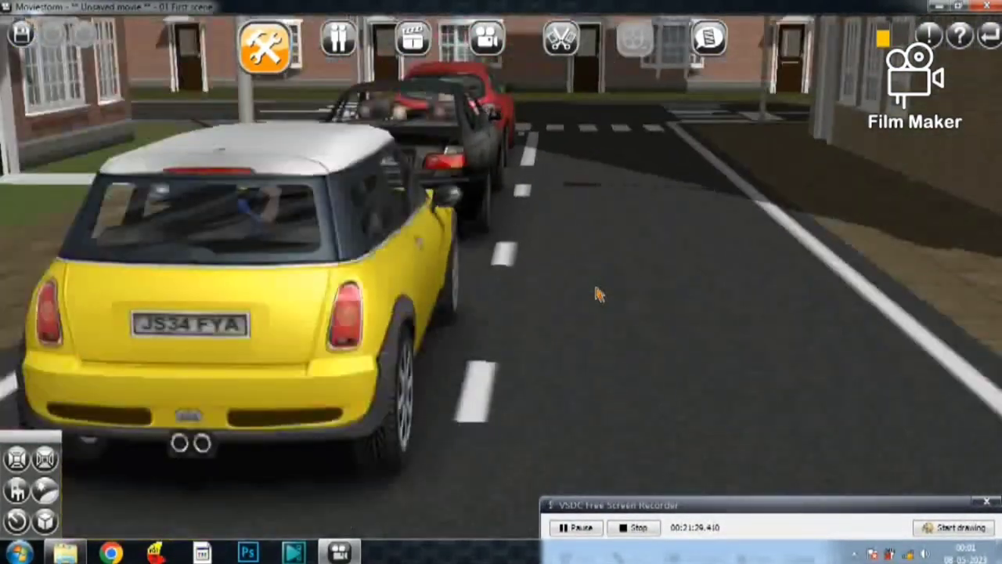
{"action": "scroll", "coordinate": [597, 291], "scroll_direction": "down", "scroll_amount": 2}
Step: Survey the whole town street from a higher, wider view that takes in the houses, pavements and bus shelter
{"action": "left_click_drag", "start_coordinate": [597, 291], "coordinate": [686, 311]}
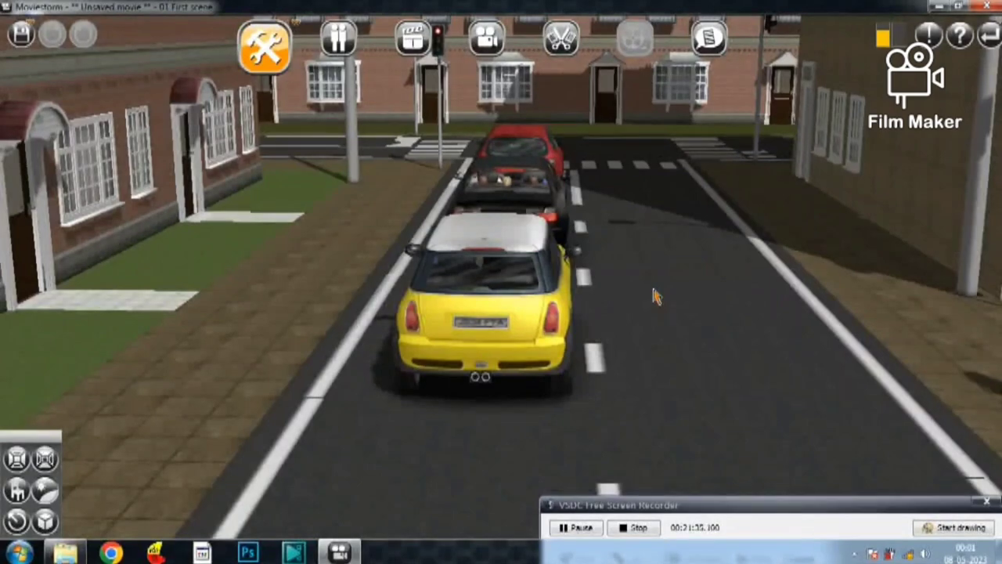
{"action": "left_click_drag", "start_coordinate": [660, 293], "coordinate": [727, 293]}
{"action": "scroll", "coordinate": [729, 296], "scroll_direction": "down", "scroll_amount": 3}
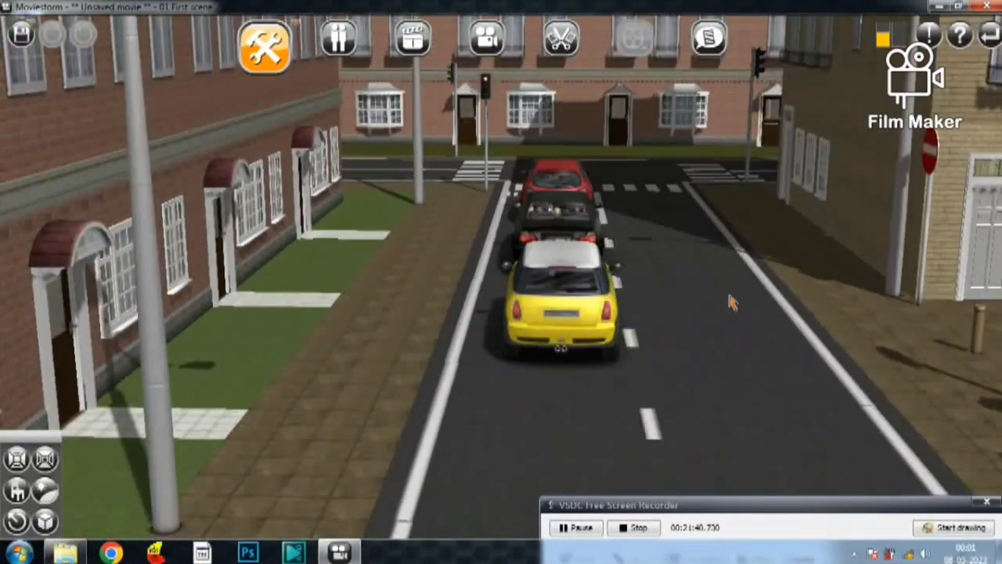
{"action": "scroll", "coordinate": [732, 298], "scroll_direction": "down", "scroll_amount": 3}
{"action": "scroll", "coordinate": [731, 301], "scroll_direction": "down", "scroll_amount": 3}
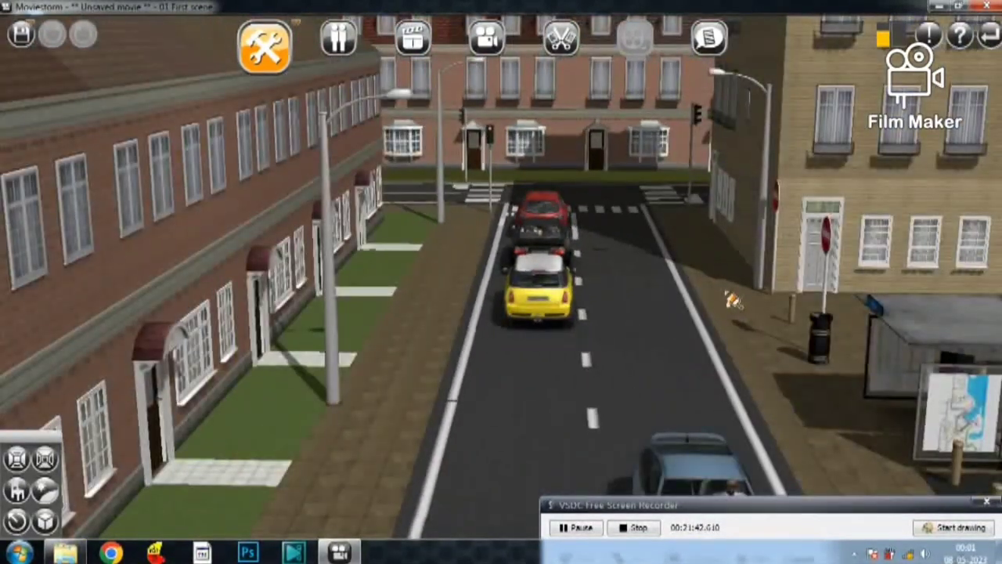
Step: Survey the whole town street set from far away, then move back in to the road, parked cars and bus shelter
{"action": "scroll", "coordinate": [731, 300], "scroll_direction": "down", "scroll_amount": 10}
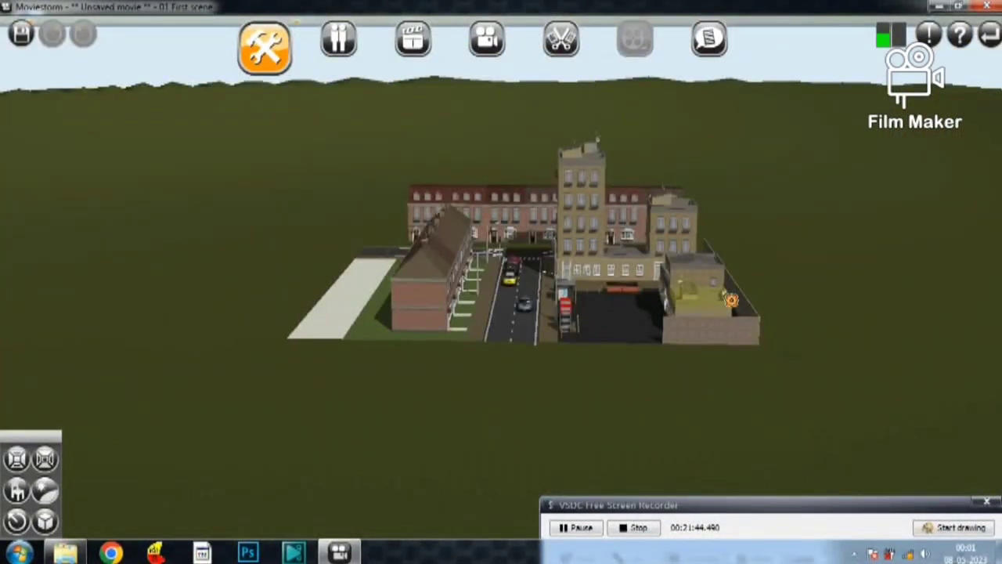
{"action": "scroll", "coordinate": [730, 300], "scroll_direction": "up", "scroll_amount": 3}
{"action": "scroll", "coordinate": [732, 300], "scroll_direction": "up", "scroll_amount": 1}
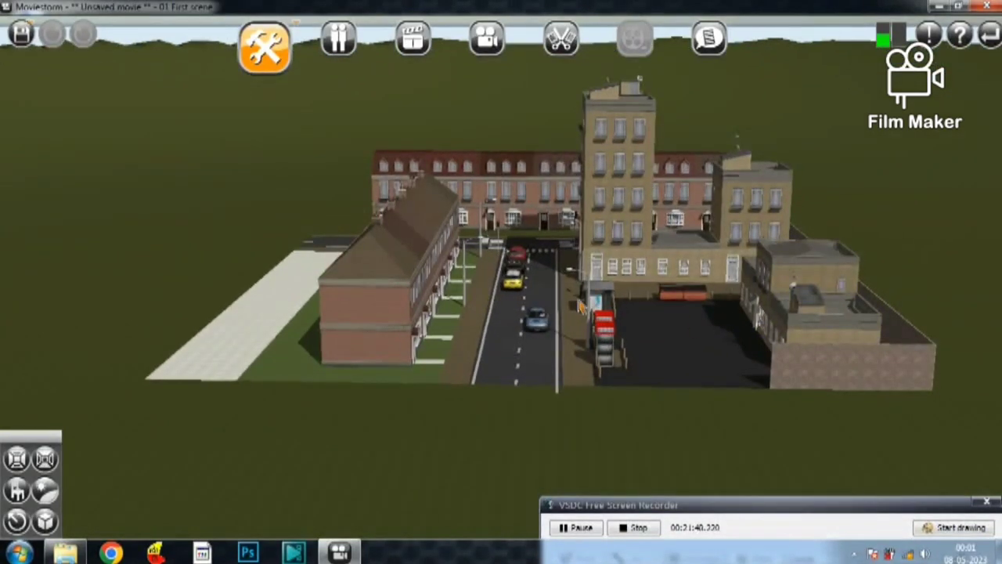
{"action": "scroll", "coordinate": [517, 313], "scroll_direction": "up", "scroll_amount": 4}
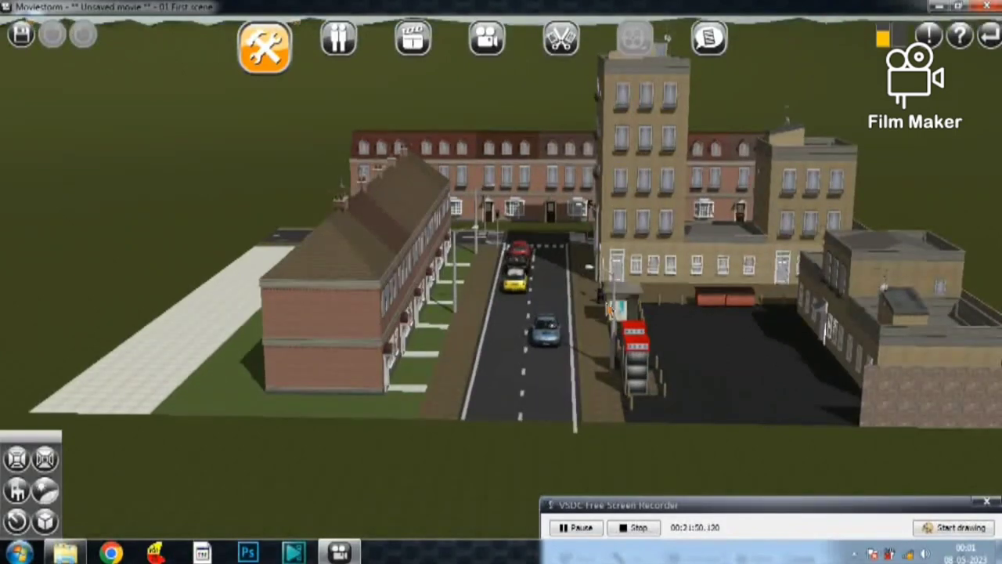
{"action": "scroll", "coordinate": [610, 311], "scroll_direction": "up", "scroll_amount": 2}
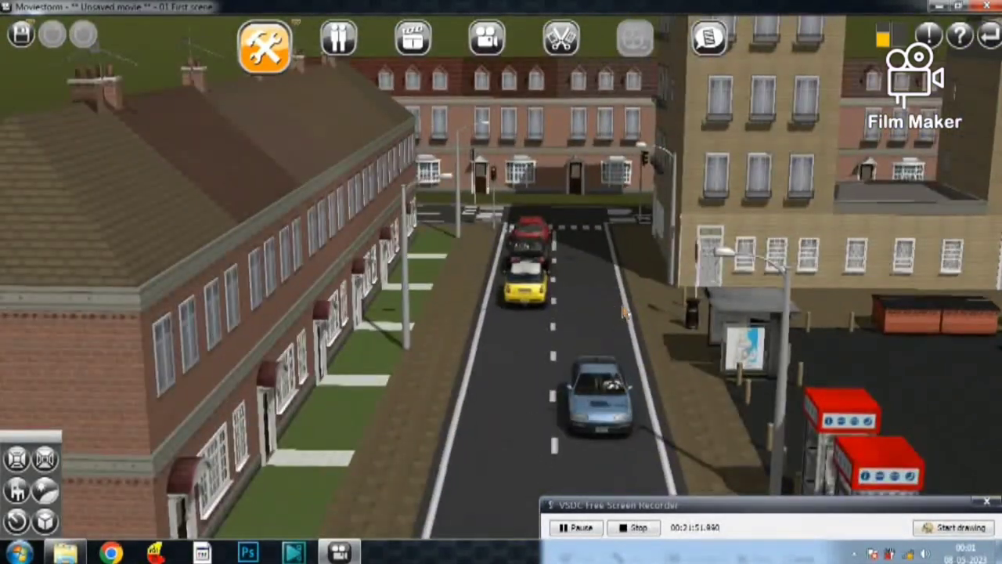
{"action": "scroll", "coordinate": [624, 311], "scroll_direction": "up", "scroll_amount": 2}
{"action": "right_click_drag", "start_coordinate": [624, 291], "coordinate": [622, 293]}
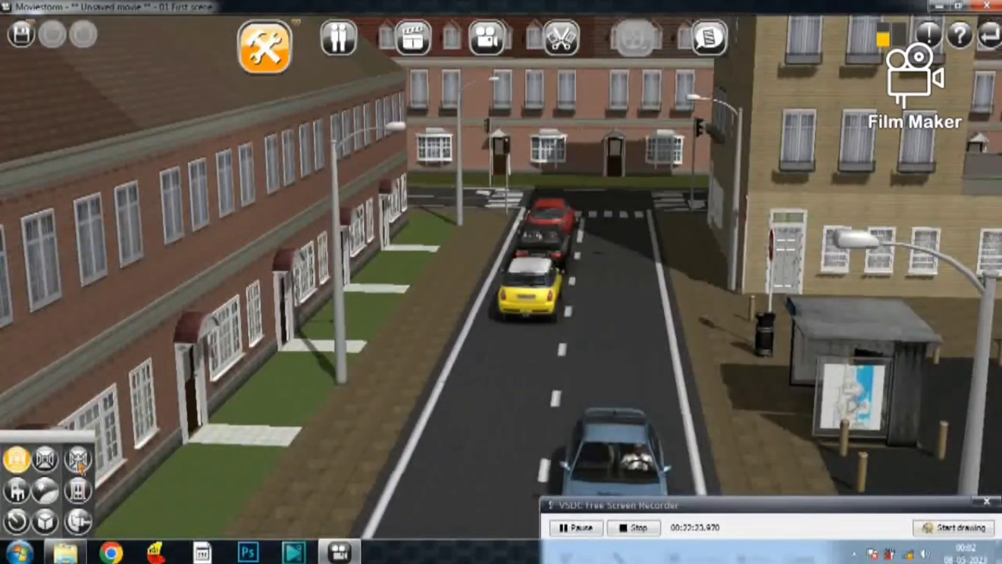
Step: Try out a dark brown door from the collection of doors, windows and fireplaces on the road
{"action": "left_click", "coordinate": [79, 462]}
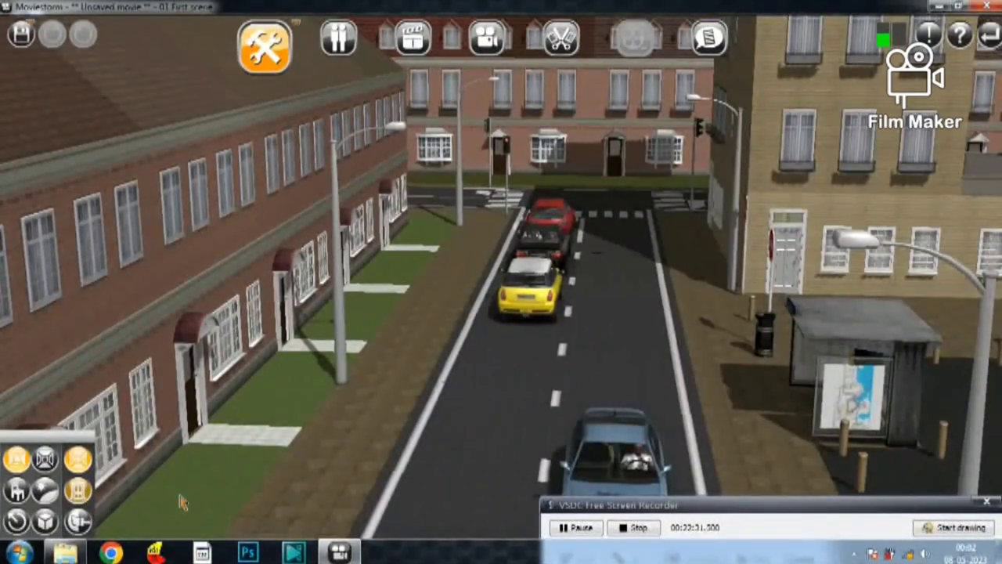
{"action": "left_click", "coordinate": [86, 491]}
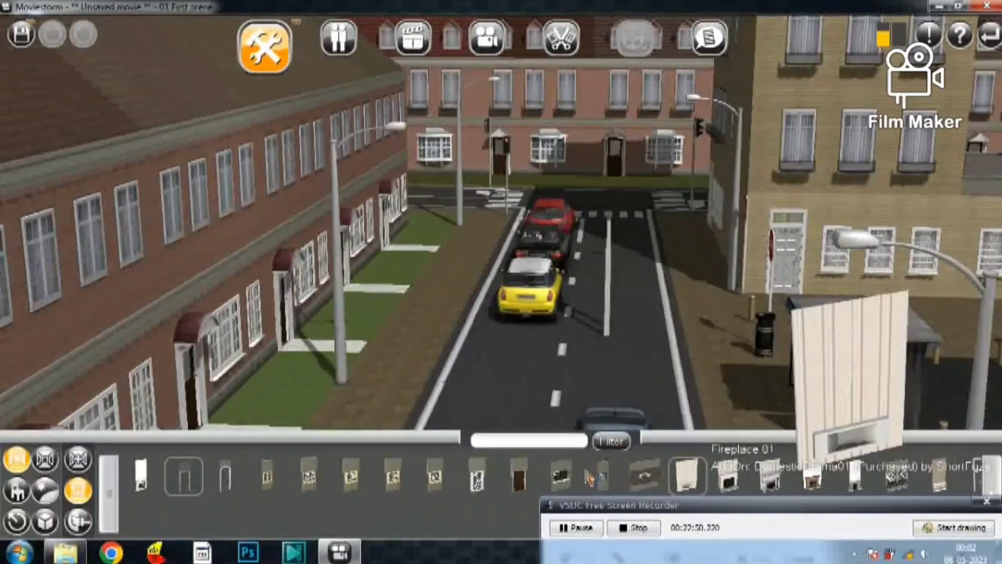
{"action": "left_click", "coordinate": [515, 476]}
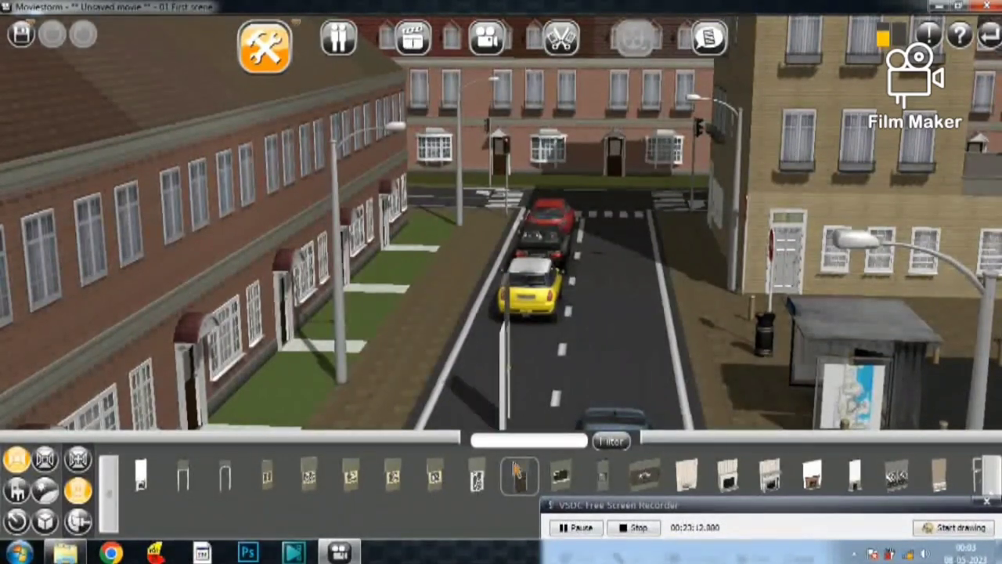
{"action": "right_click", "coordinate": [489, 423]}
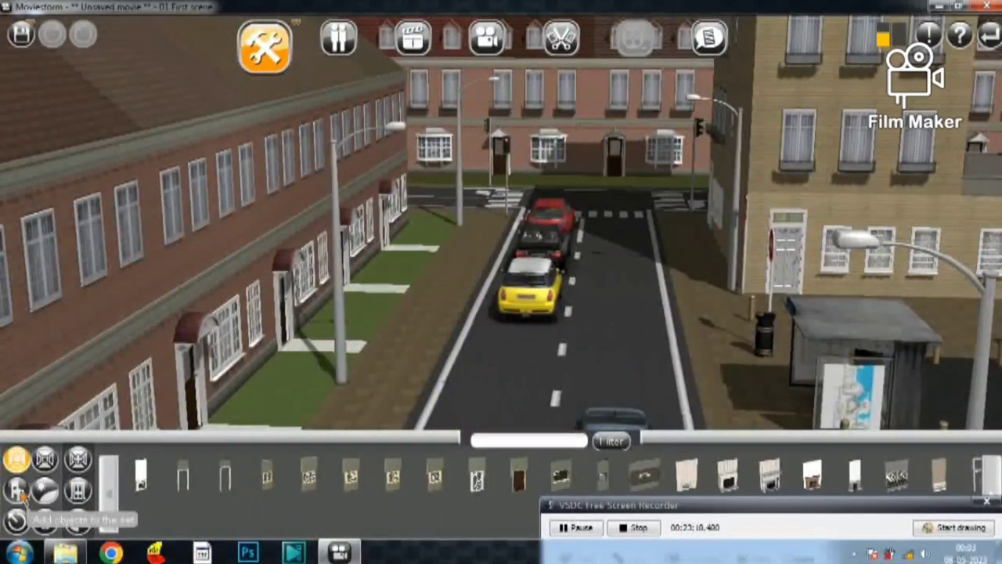
Step: Look through the library of objects for the set, including the pottery, furniture, plants, electronics and coffee shop items
{"action": "left_click", "coordinate": [141, 522]}
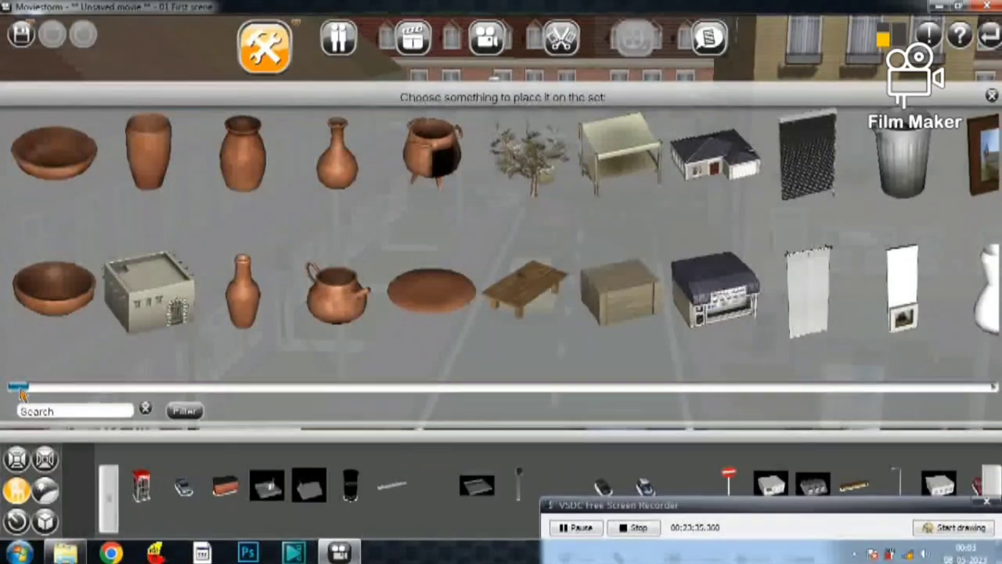
{"action": "left_click_drag", "start_coordinate": [21, 393], "coordinate": [41, 393]}
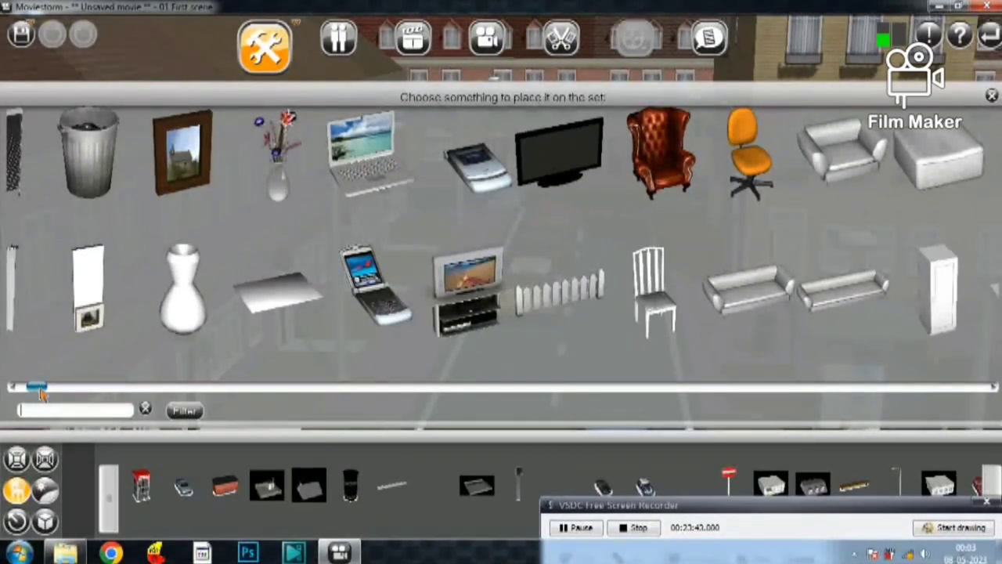
{"action": "left_click_drag", "start_coordinate": [39, 391], "coordinate": [91, 386]}
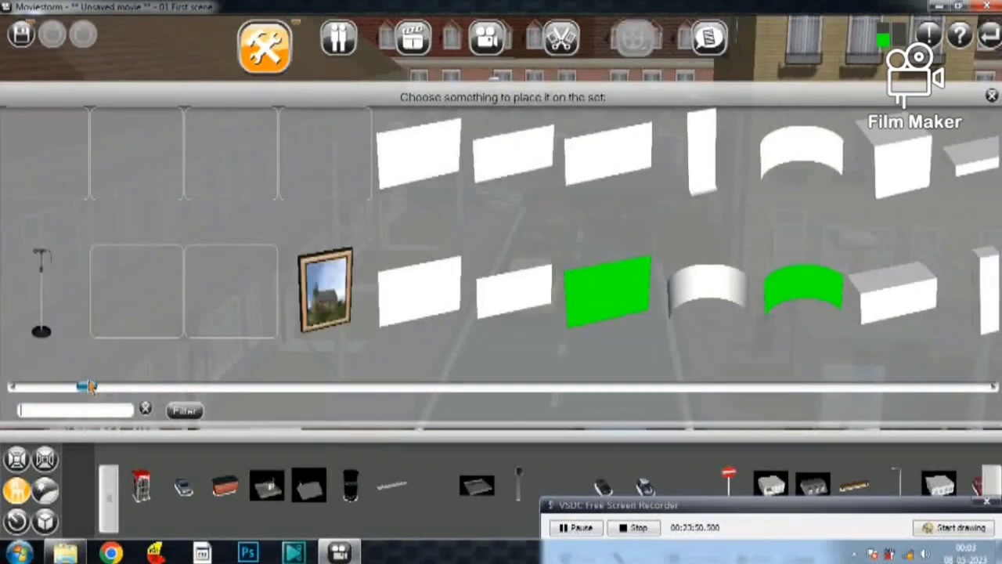
{"action": "left_click_drag", "start_coordinate": [89, 386], "coordinate": [123, 385]}
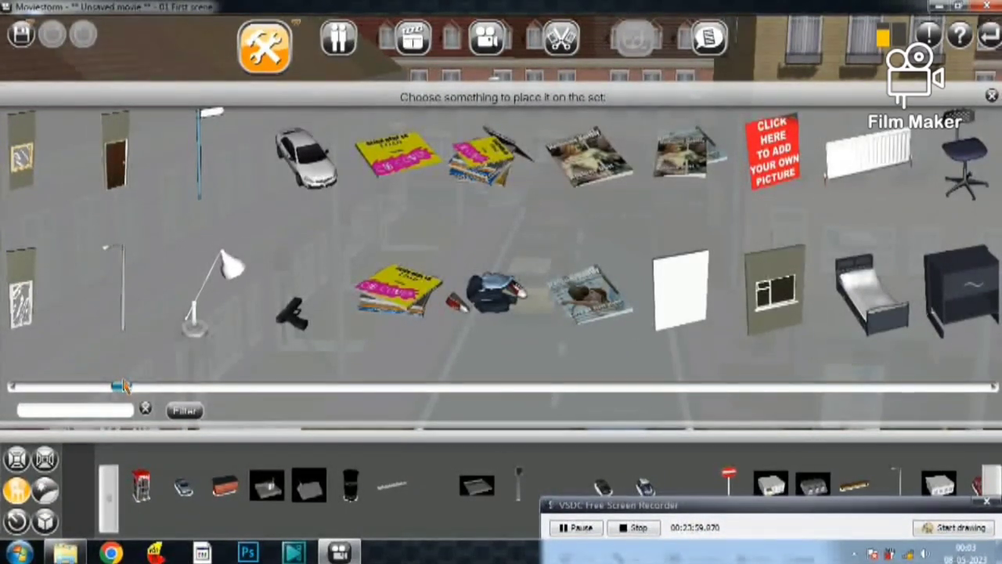
{"action": "left_click_drag", "start_coordinate": [122, 385], "coordinate": [68, 385]}
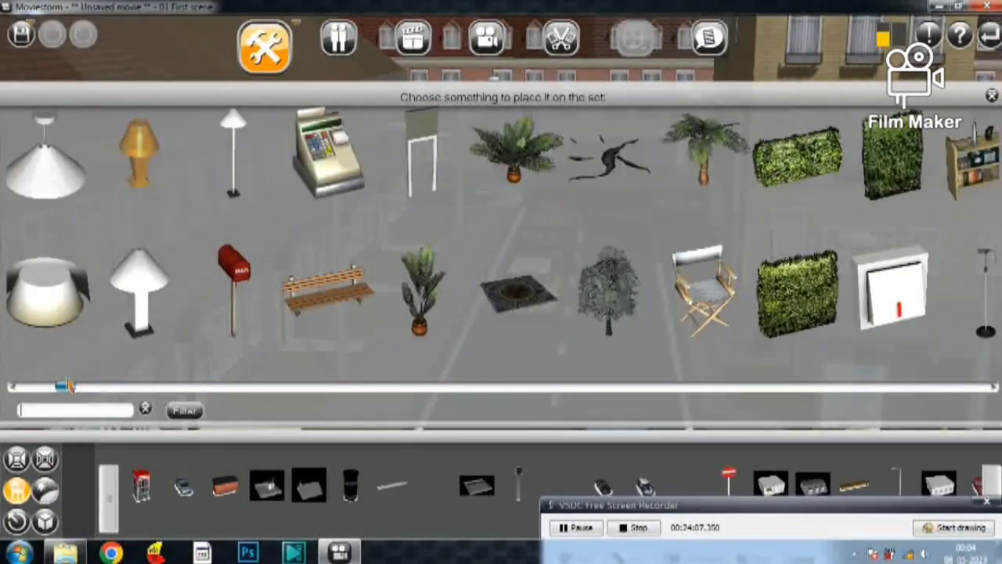
{"action": "left_click_drag", "start_coordinate": [65, 385], "coordinate": [149, 401]}
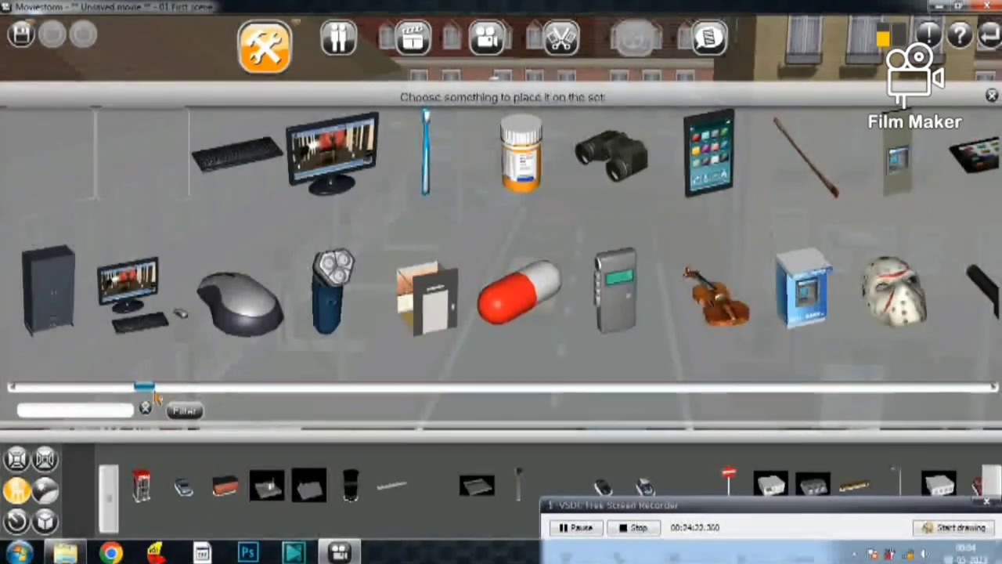
{"action": "left_click_drag", "start_coordinate": [155, 397], "coordinate": [200, 400]}
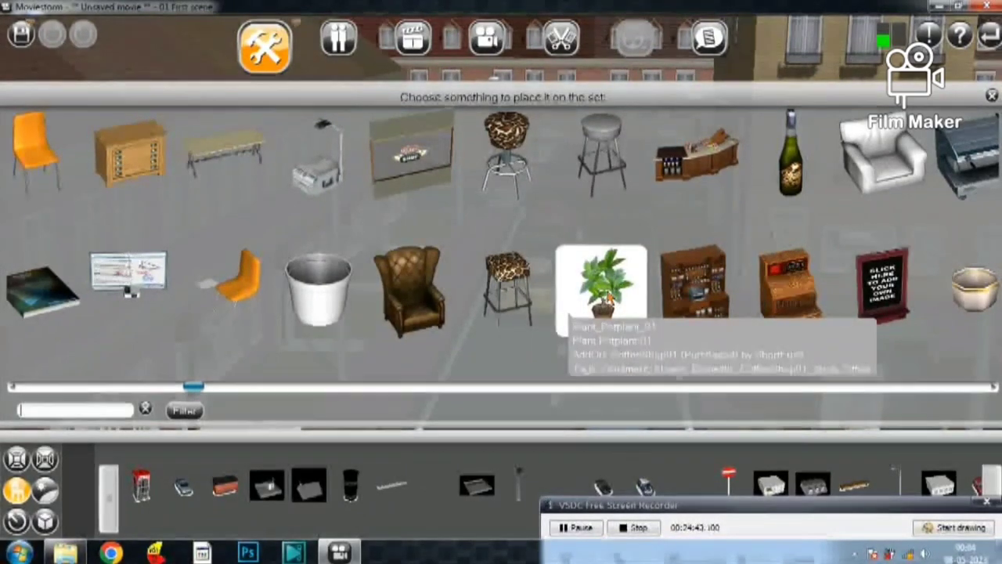
Step: Add the Plant_Potplant_01 potted plant to the set and position it on the grass in front of the terraced houses
{"action": "left_click", "coordinate": [603, 288]}
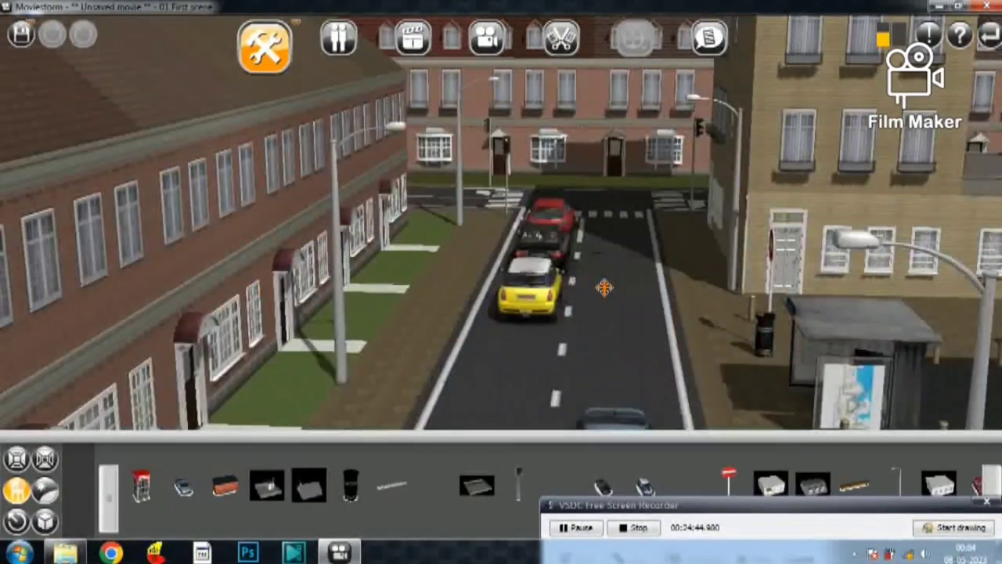
{"action": "left_click", "coordinate": [415, 335]}
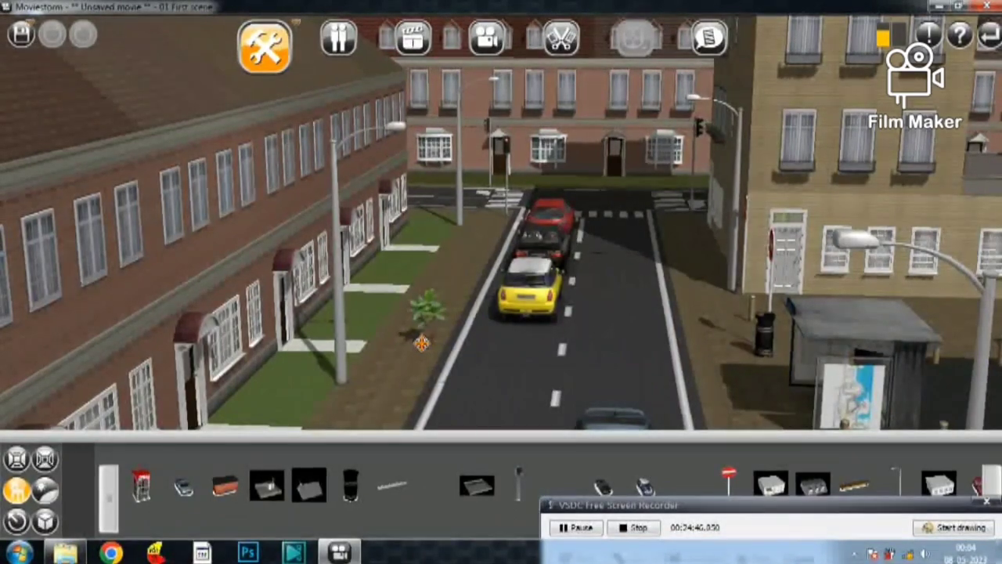
{"action": "left_click_drag", "start_coordinate": [407, 352], "coordinate": [290, 369]}
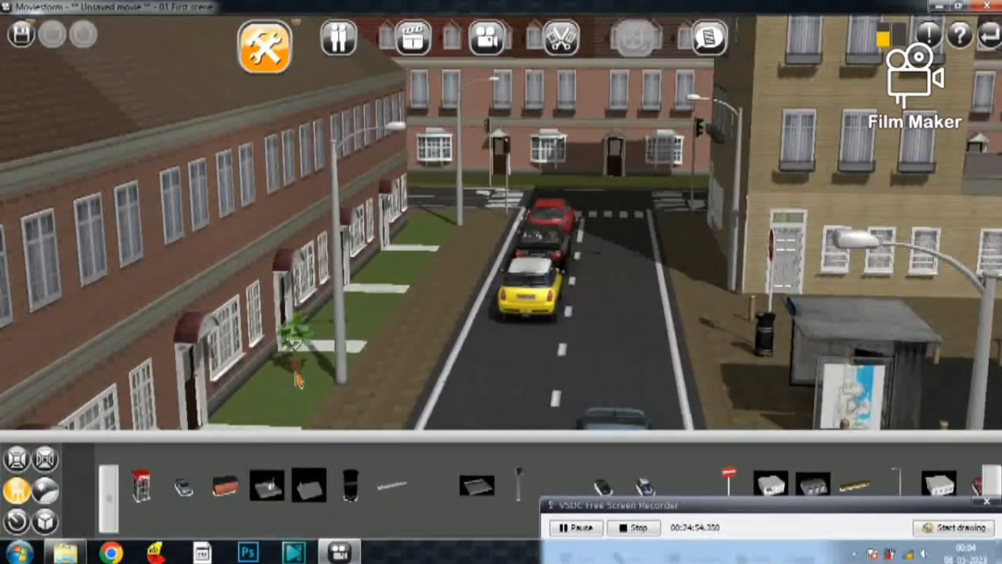
Step: Open the customization settings of the potted plant and turn on its move and rotate handles
{"action": "double_click", "coordinate": [297, 380]}
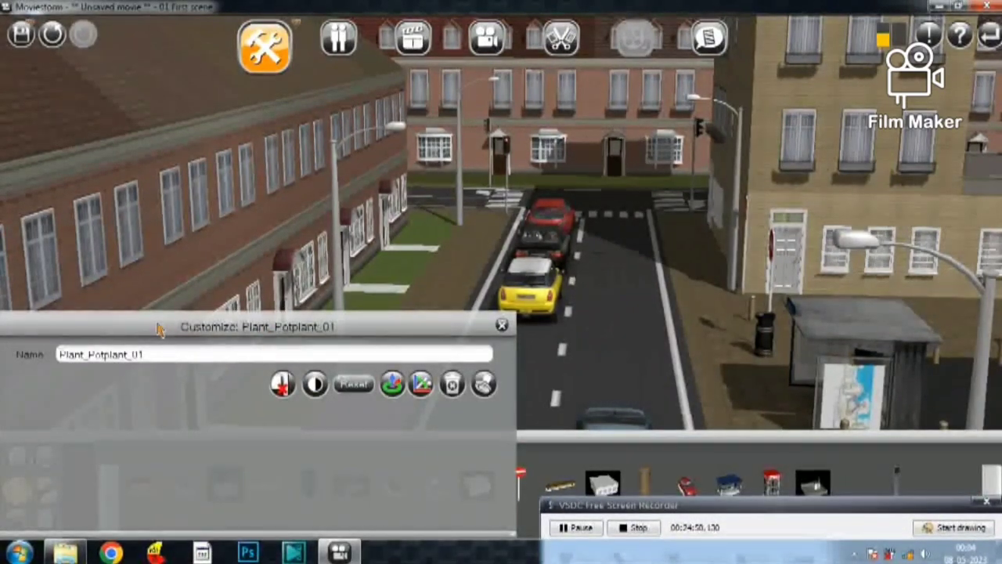
{"action": "left_click_drag", "start_coordinate": [157, 329], "coordinate": [595, 261]}
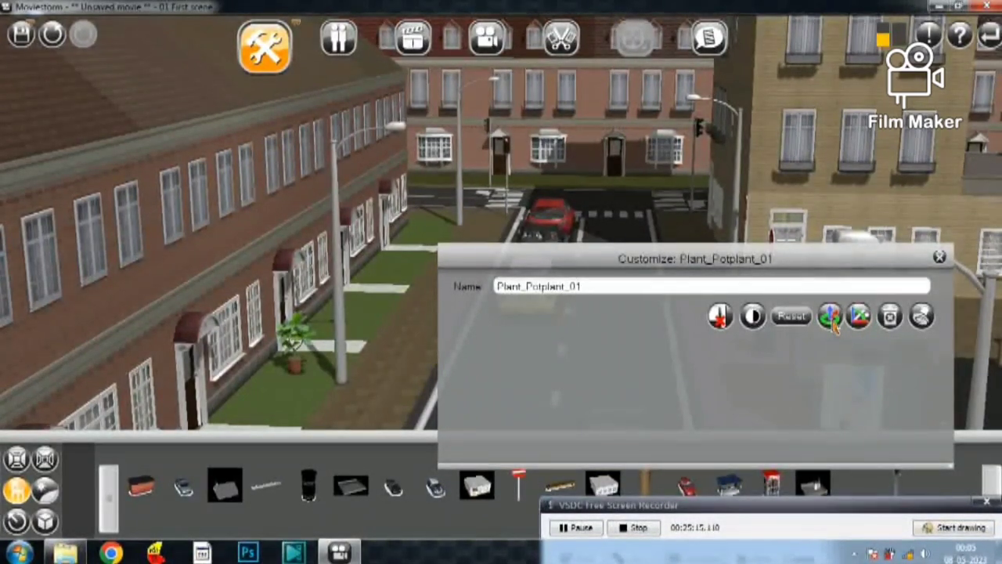
{"action": "left_click", "coordinate": [834, 324]}
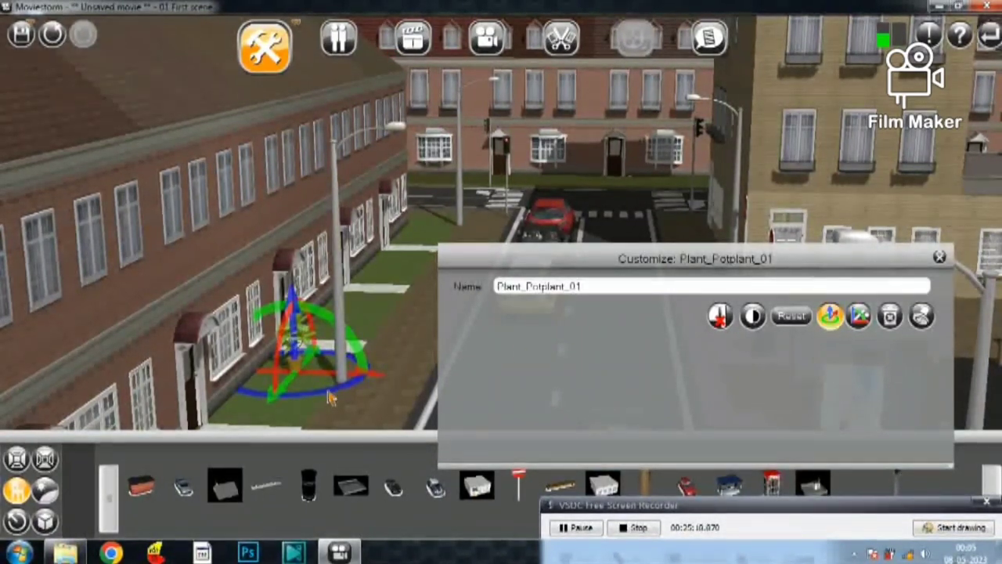
{"action": "left_click", "coordinate": [833, 324]}
{"action": "left_click", "coordinate": [833, 324]}
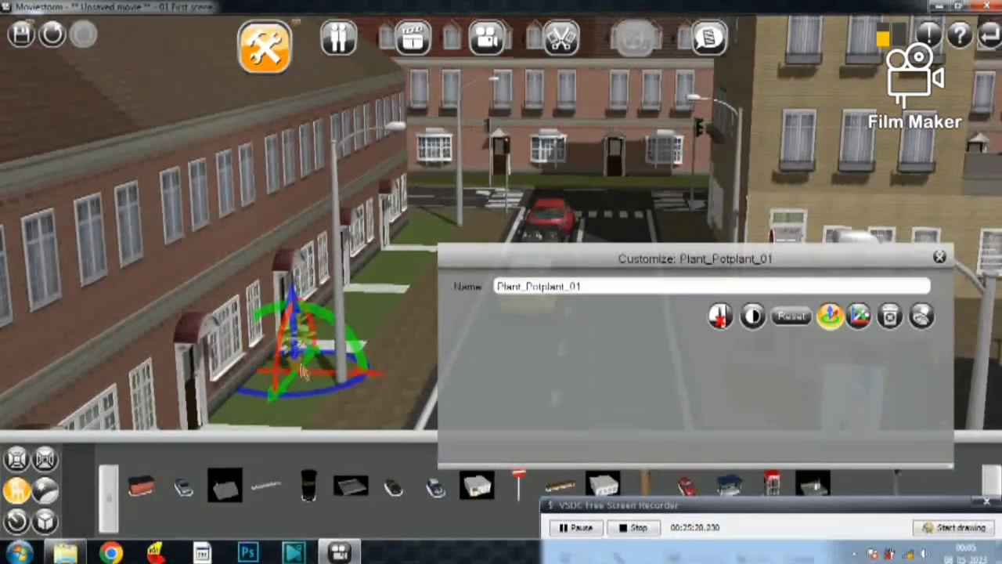
Step: Get a clear close view of the potted plant and rotate it about its vertical axis
{"action": "scroll", "coordinate": [258, 368], "scroll_direction": "down", "scroll_amount": 3}
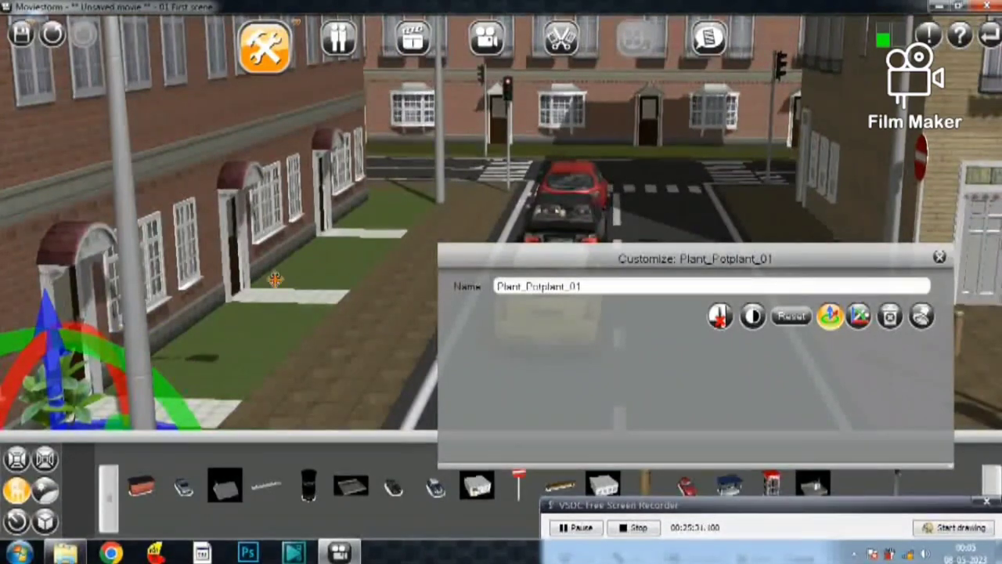
{"action": "right_click_drag", "start_coordinate": [274, 280], "coordinate": [423, 227]}
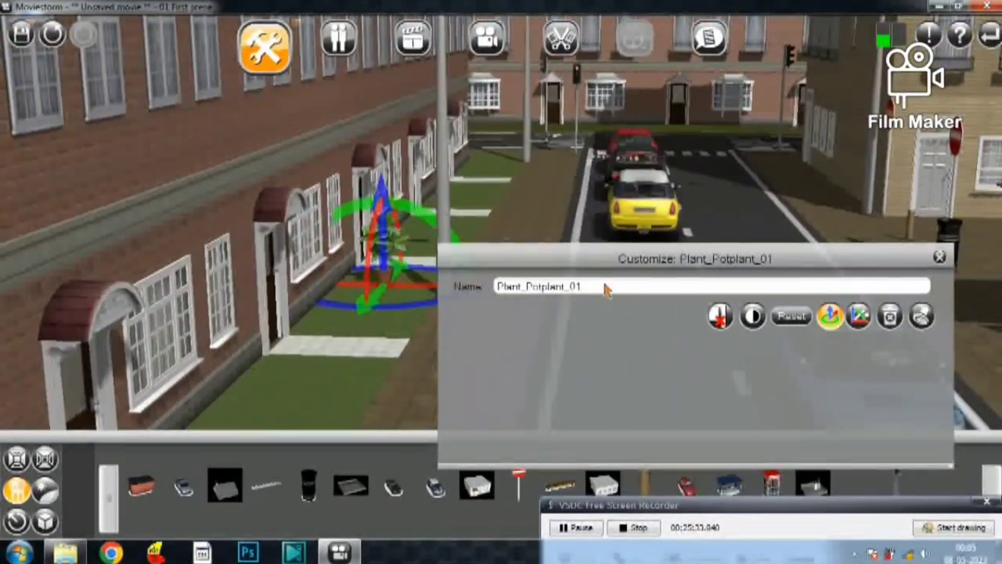
{"action": "left_click_drag", "start_coordinate": [607, 288], "coordinate": [644, 399]}
{"action": "scroll", "coordinate": [335, 332], "scroll_direction": "up", "scroll_amount": 3}
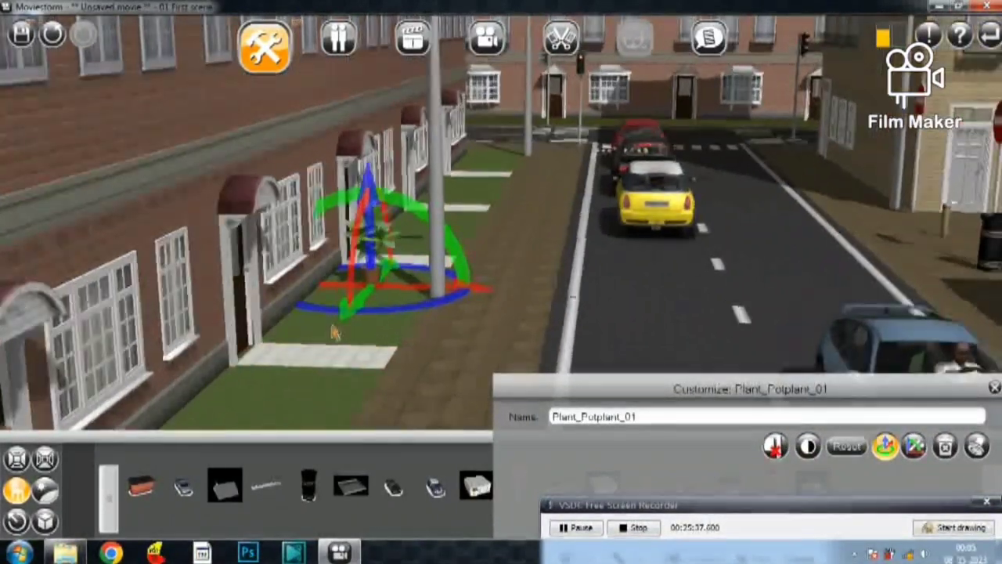
{"action": "right_click_drag", "start_coordinate": [329, 349], "coordinate": [368, 350]}
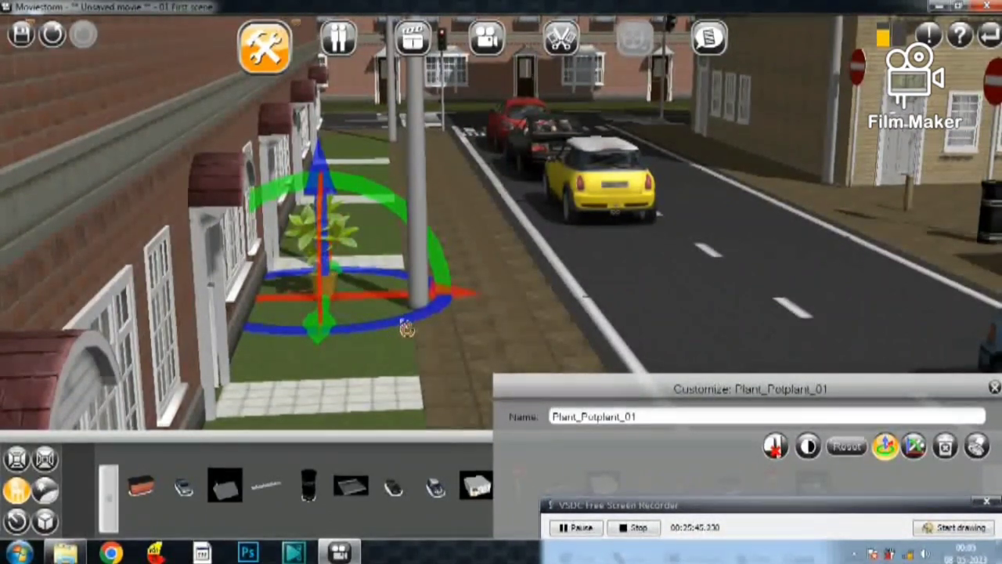
{"action": "left_click_drag", "start_coordinate": [381, 333], "coordinate": [293, 337]}
{"action": "mouse_move", "coordinate": [367, 339]}
{"action": "left_mouse_down"}
{"action": "mouse_move", "coordinate": [456, 320]}
{"action": "mouse_move", "coordinate": [358, 324]}
{"action": "left_mouse_up"}
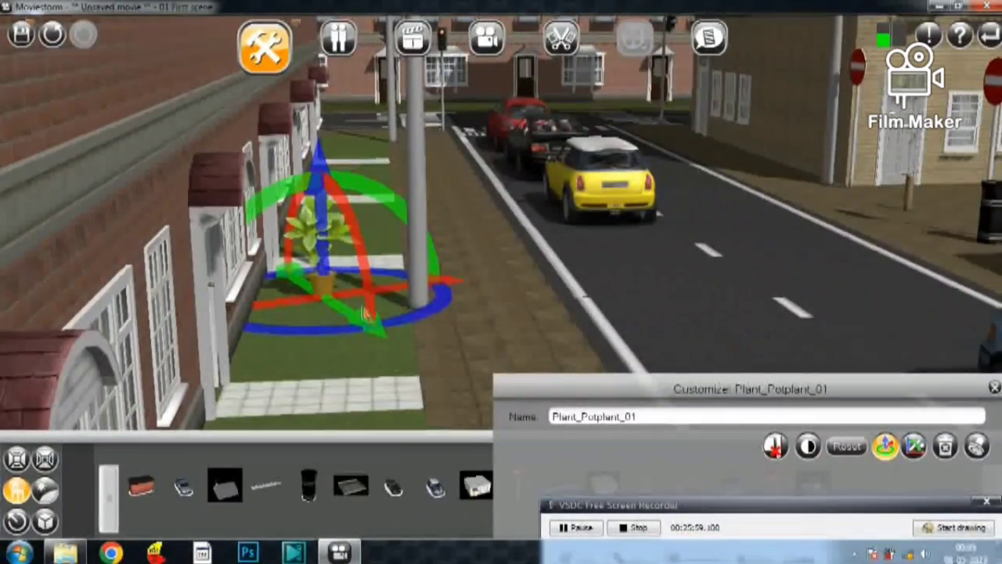
Step: Tilt the potted plant back and forth with the red and green rotation rings
{"action": "left_click_drag", "start_coordinate": [371, 293], "coordinate": [356, 248]}
{"action": "left_click_drag", "start_coordinate": [337, 203], "coordinate": [352, 305]}
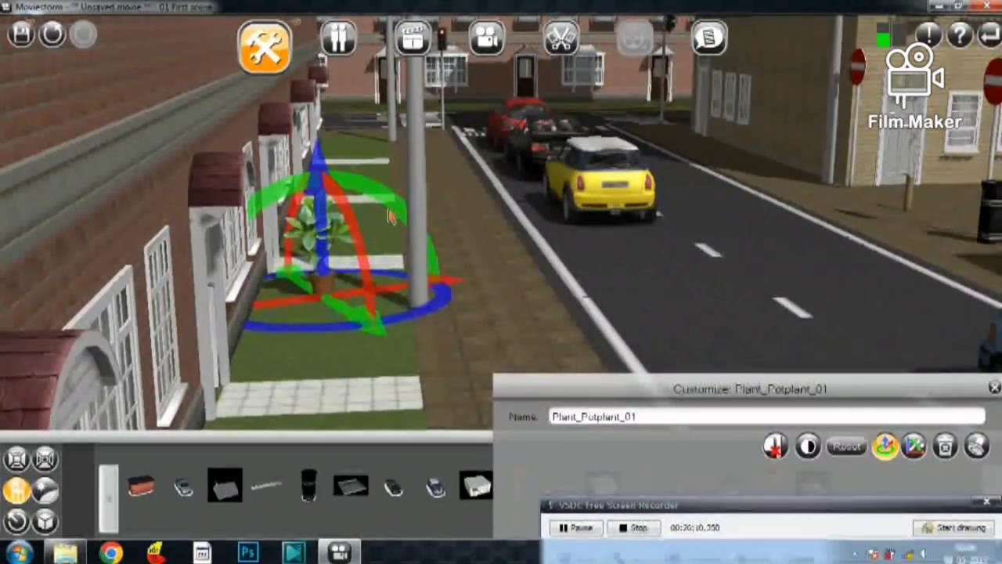
{"action": "left_click_drag", "start_coordinate": [383, 196], "coordinate": [367, 229]}
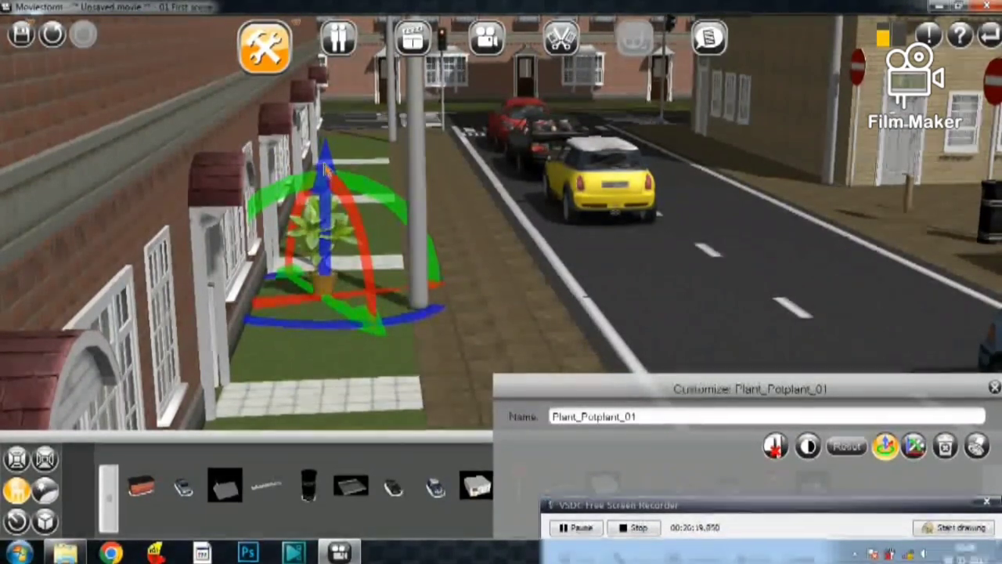
Step: Raise the potted plant slightly along its vertical axis and check its height above the grass from ground level
{"action": "mouse_move", "coordinate": [325, 149]}
{"action": "left_mouse_down"}
{"action": "mouse_move", "coordinate": [330, 79]}
{"action": "mouse_move", "coordinate": [322, 150]}
{"action": "left_mouse_up"}
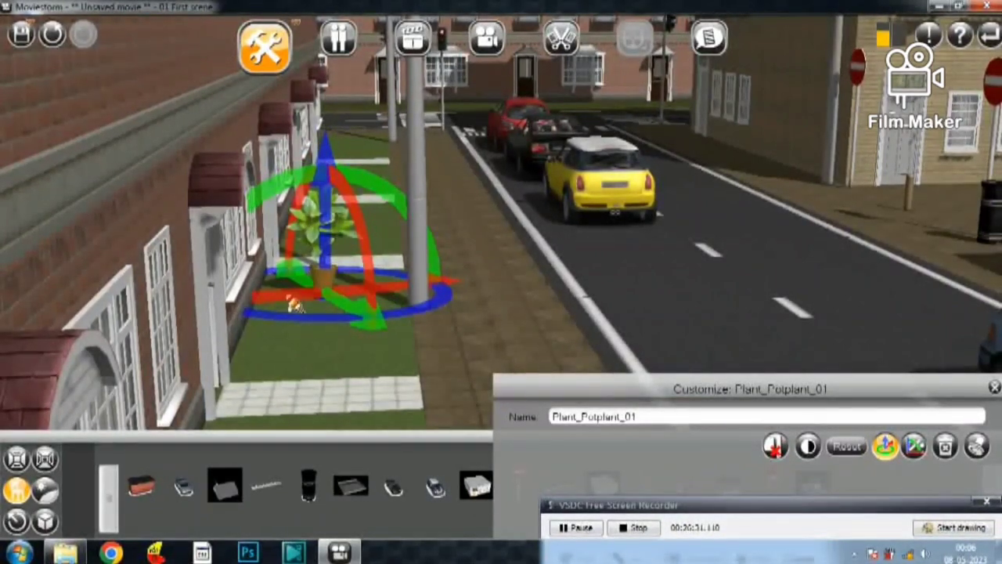
{"action": "scroll", "coordinate": [294, 305], "scroll_direction": "up", "scroll_amount": 5}
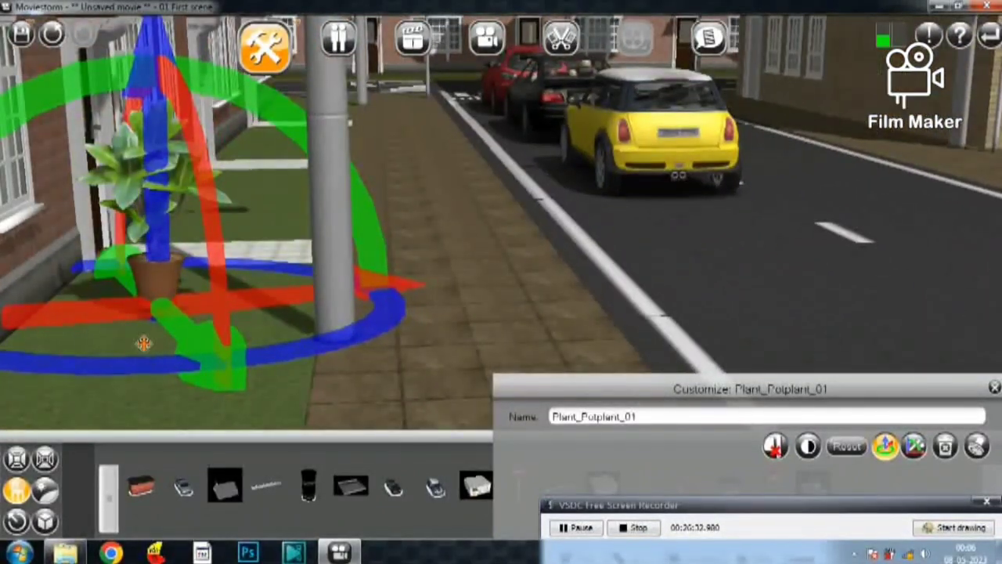
{"action": "right_click_drag", "start_coordinate": [143, 342], "coordinate": [298, 373]}
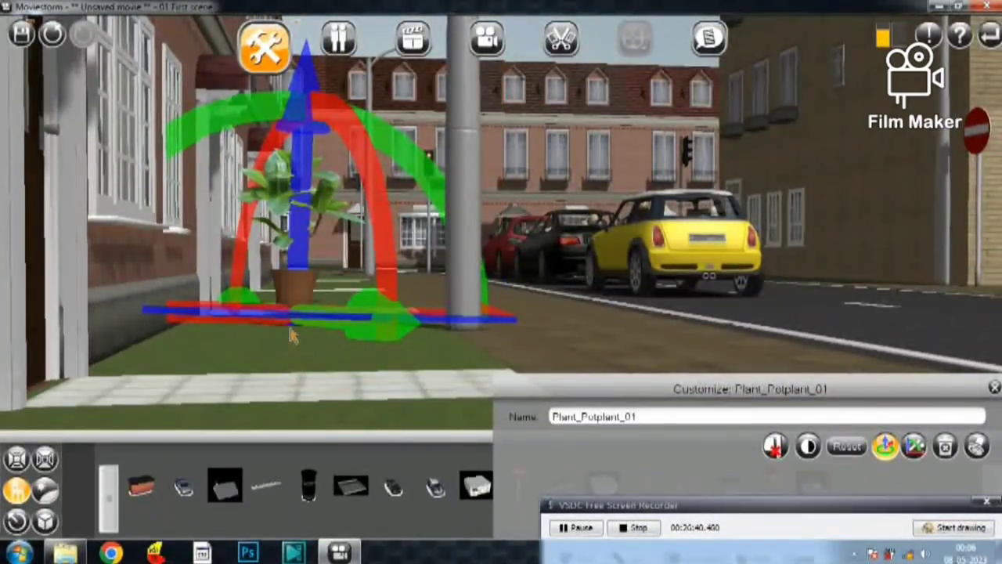
{"action": "scroll", "coordinate": [298, 331], "scroll_direction": "down", "scroll_amount": 4}
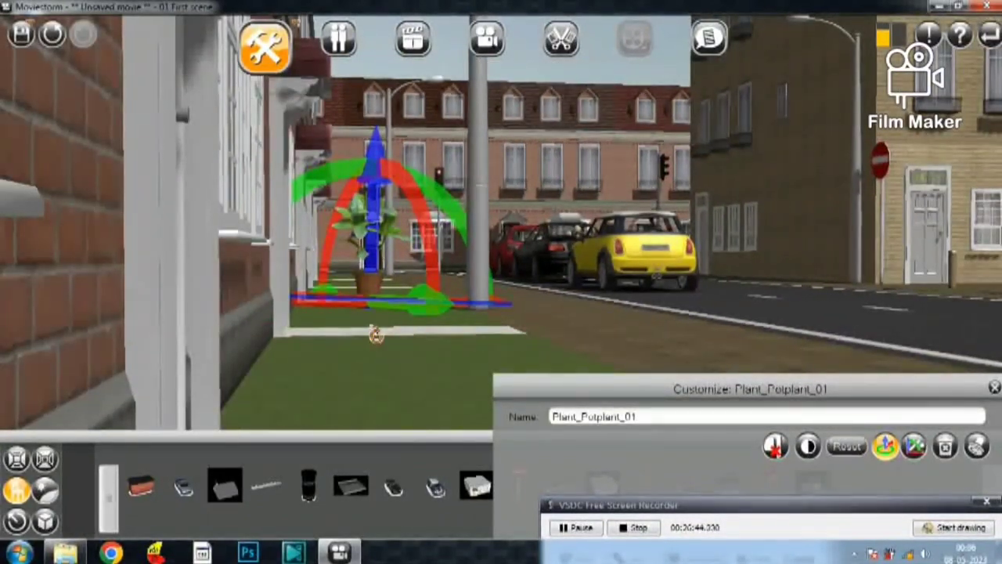
{"action": "right_click_drag", "start_coordinate": [376, 335], "coordinate": [352, 365]}
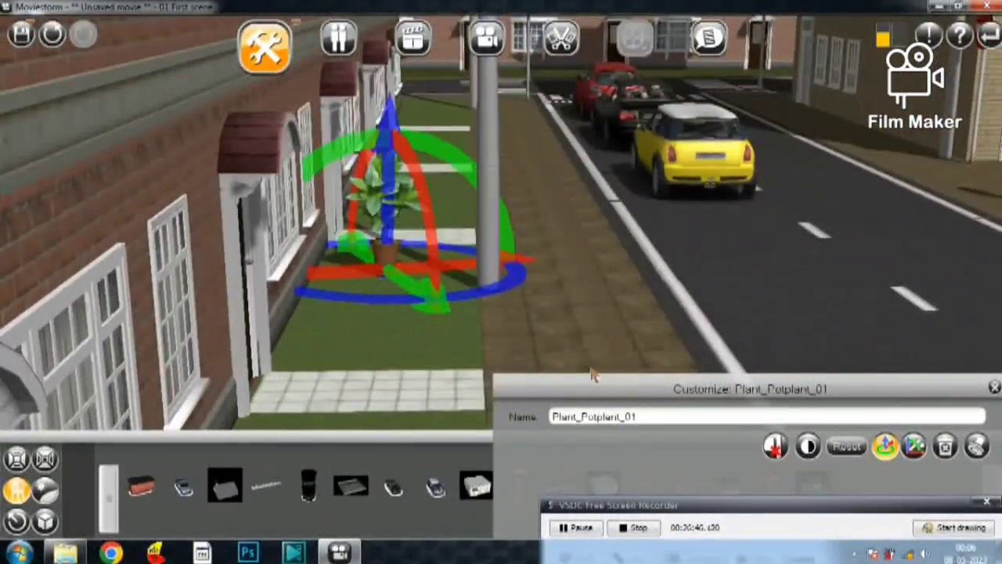
Step: Delete the potted plant from the lawn in front of the terraced houses
{"action": "left_click_drag", "start_coordinate": [624, 386], "coordinate": [335, 379]}
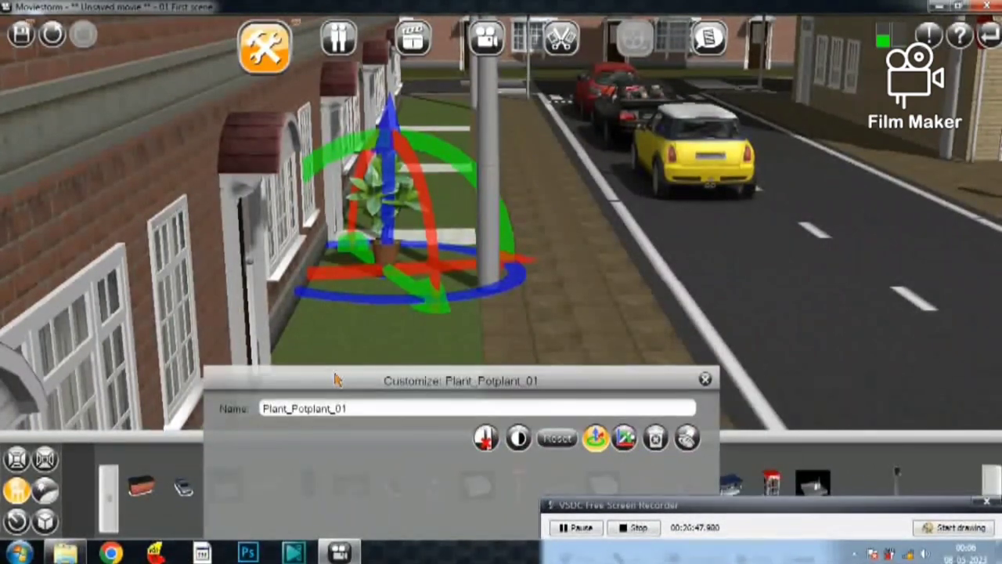
{"action": "left_click", "coordinate": [656, 440]}
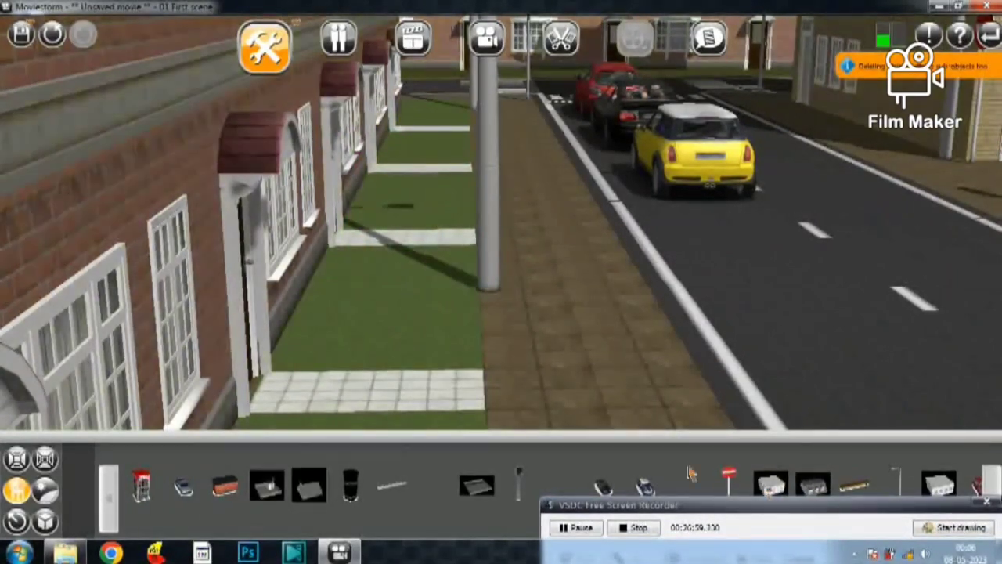
Step: Pull the view back to an elevated overview of the street, the brick row houses and the parked cars
{"action": "mouse_move", "coordinate": [307, 487]}
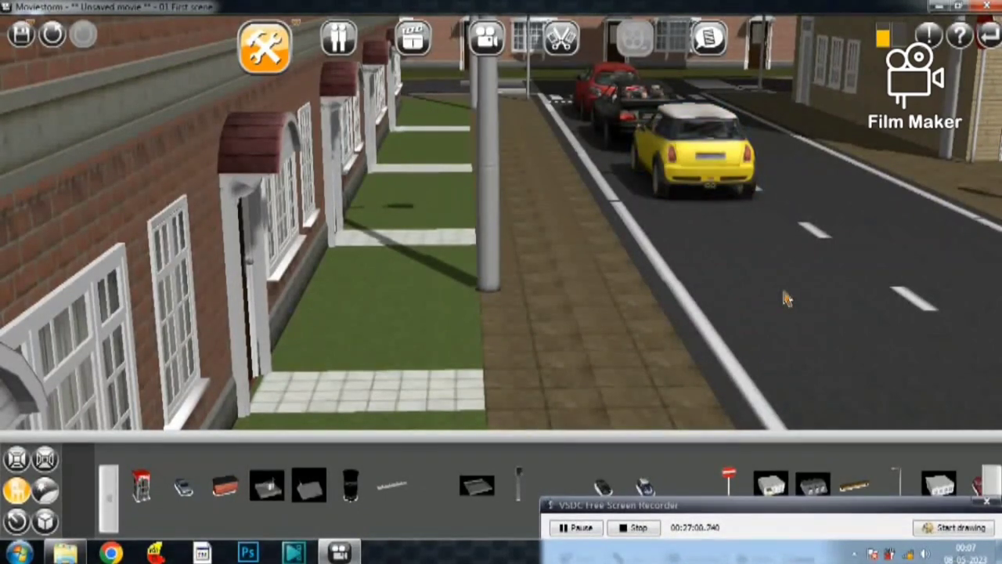
{"action": "scroll", "coordinate": [787, 296], "scroll_direction": "down", "scroll_amount": 3}
{"action": "scroll", "coordinate": [804, 347], "scroll_direction": "down", "scroll_amount": 4}
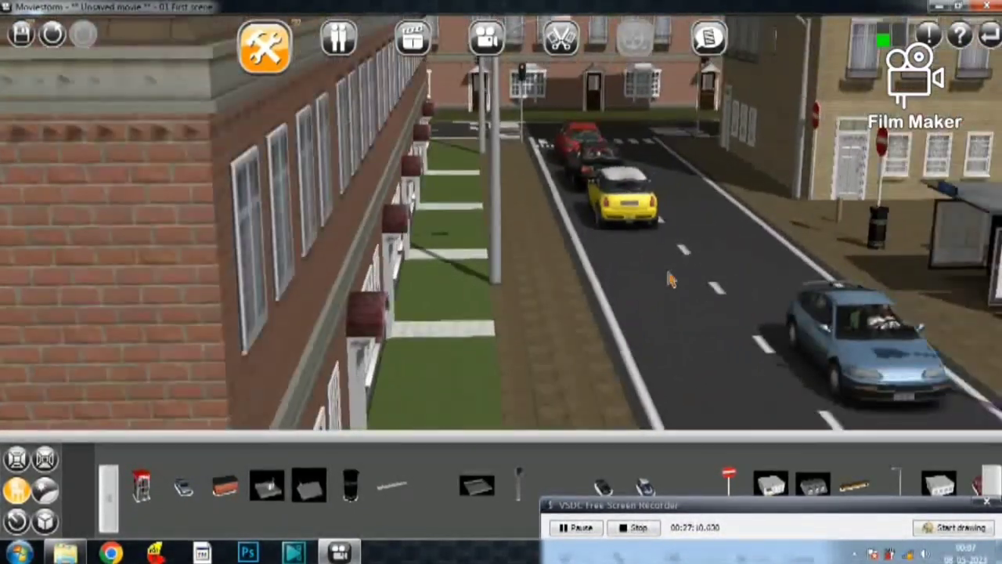
{"action": "scroll", "coordinate": [667, 274], "scroll_direction": "down", "scroll_amount": 3}
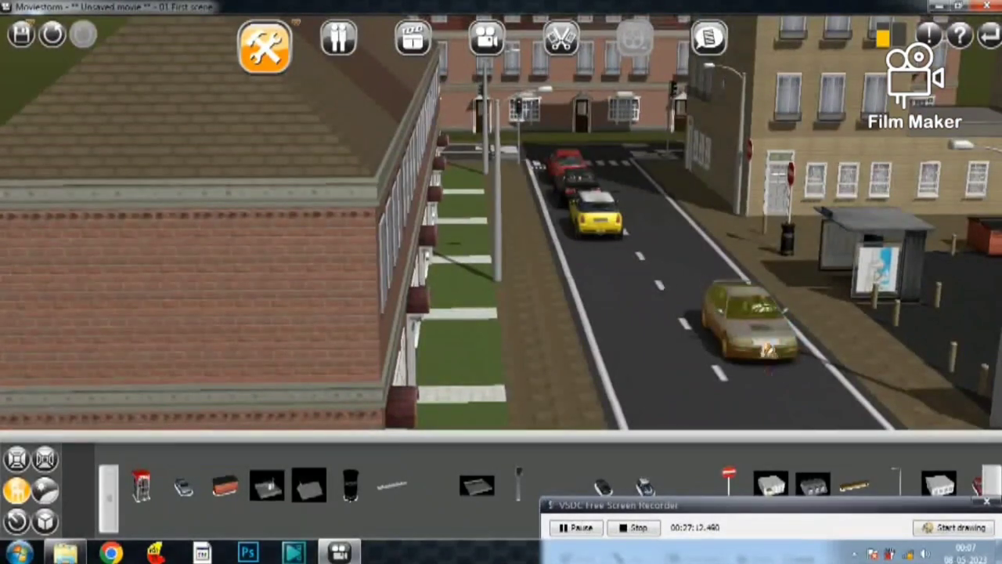
{"action": "scroll", "coordinate": [689, 313], "scroll_direction": "down", "scroll_amount": 3}
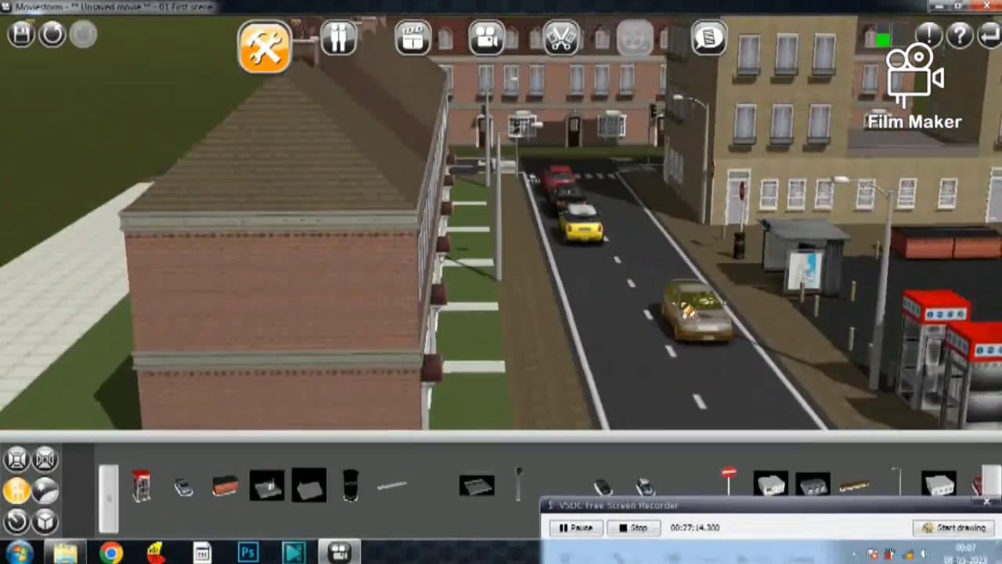
{"action": "right_click_drag", "start_coordinate": [662, 384], "coordinate": [692, 378]}
{"action": "right_click_drag", "start_coordinate": [569, 390], "coordinate": [615, 392]}
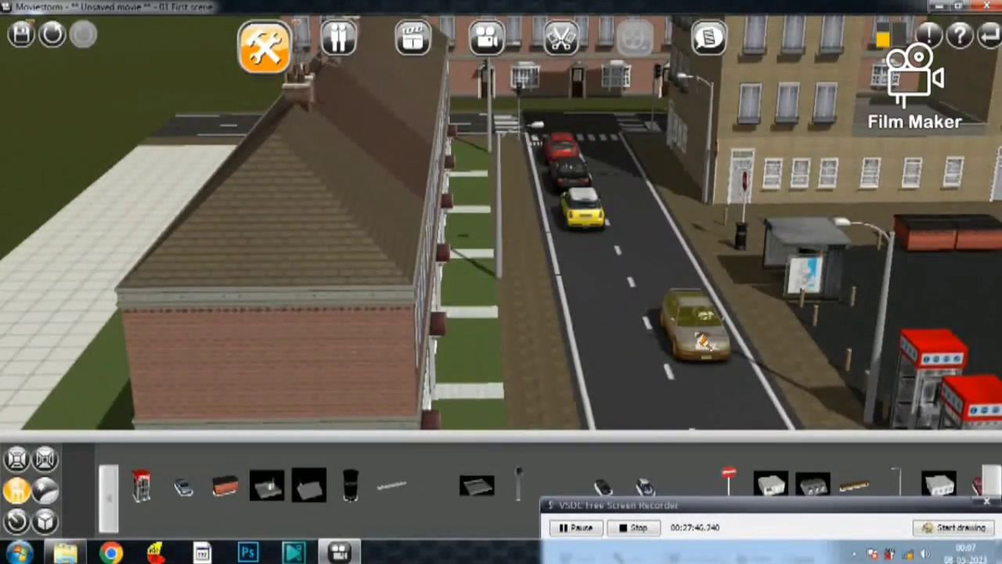
{"action": "left_click", "coordinate": [702, 341]}
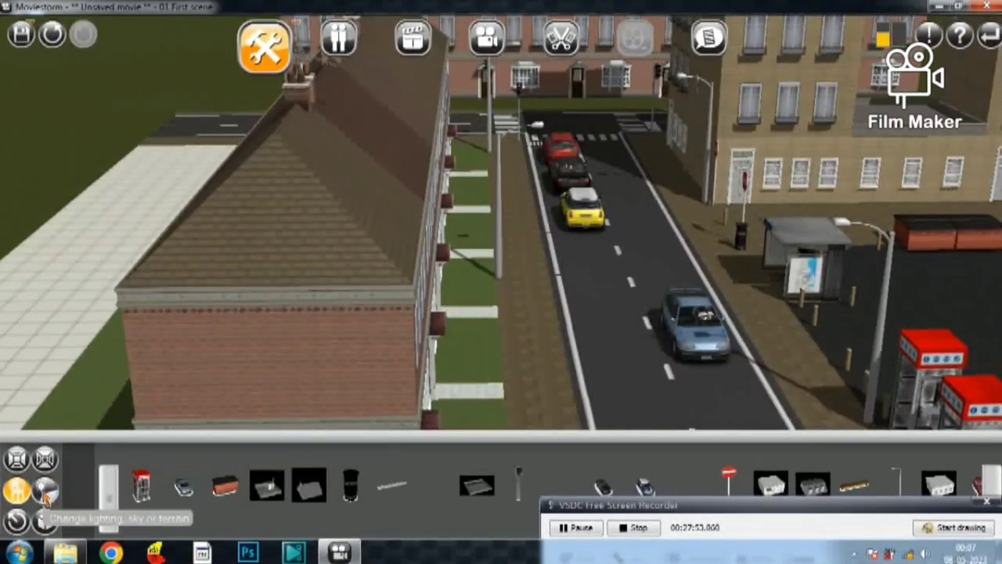
Step: Open the sky backdrop choices for the set and bring the sky above the buildings into view
{"action": "left_click", "coordinate": [45, 491]}
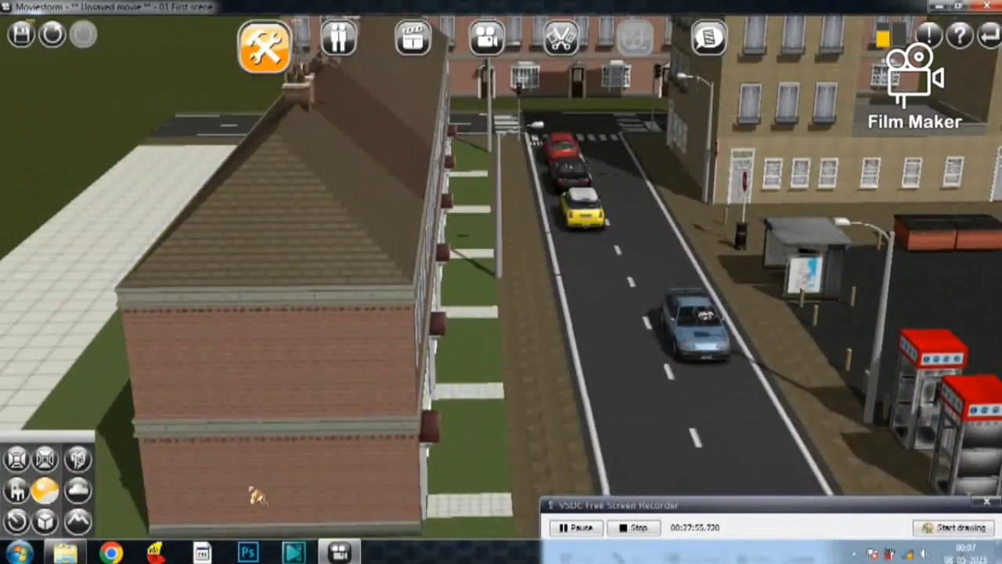
{"action": "left_click", "coordinate": [78, 492]}
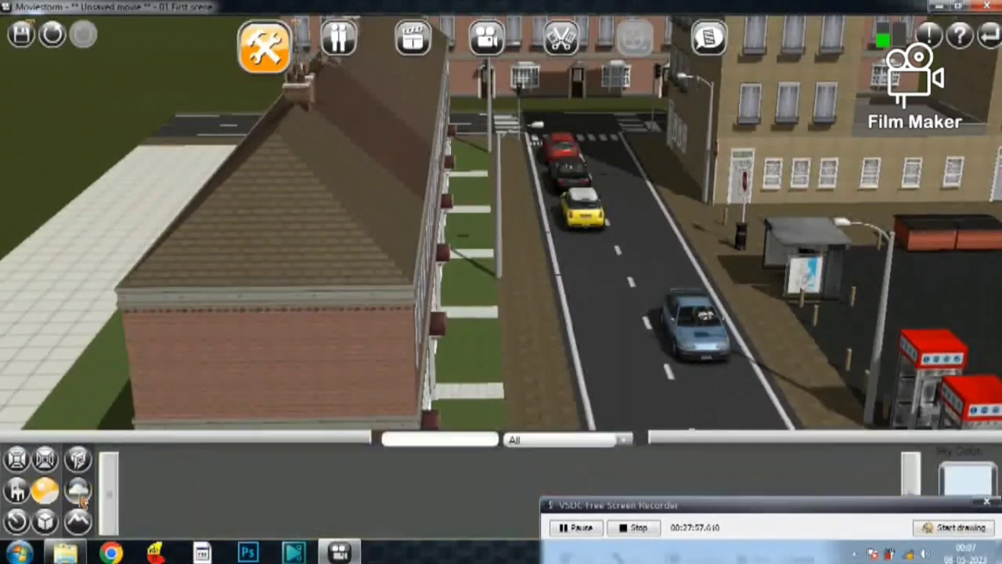
{"action": "mouse_move", "coordinate": [299, 487]}
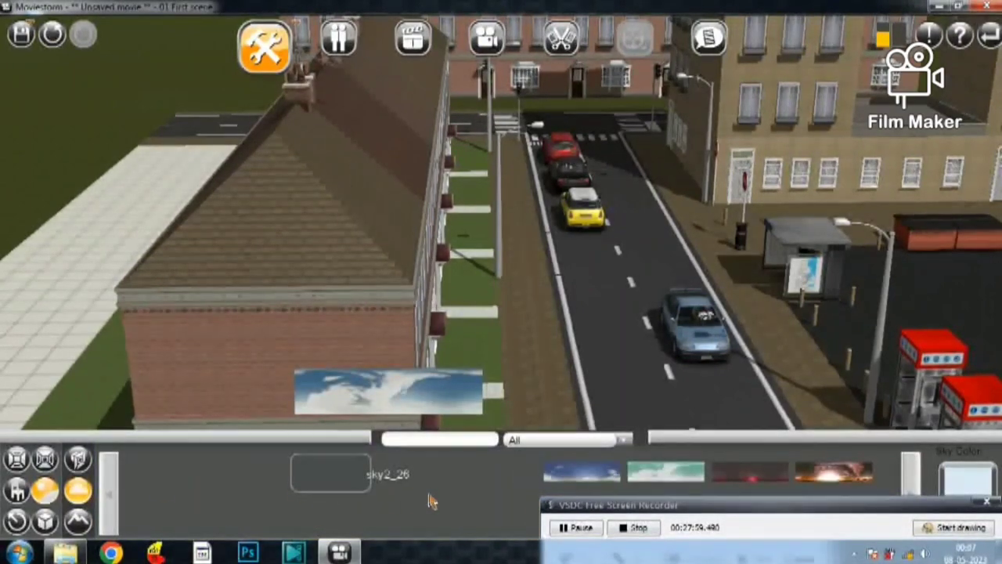
{"action": "mouse_move", "coordinate": [484, 486]}
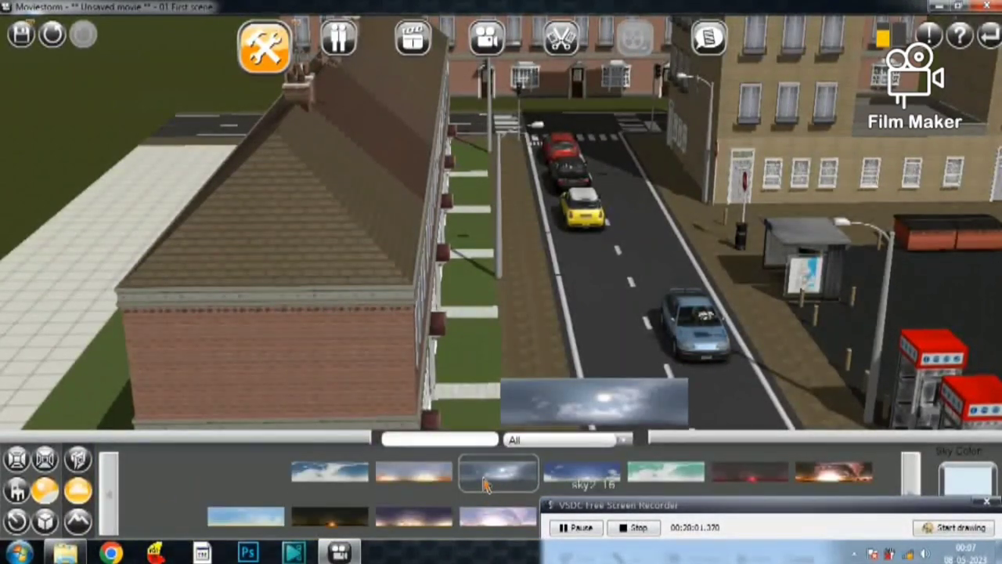
{"action": "scroll", "coordinate": [436, 311], "scroll_direction": "up", "scroll_amount": 3}
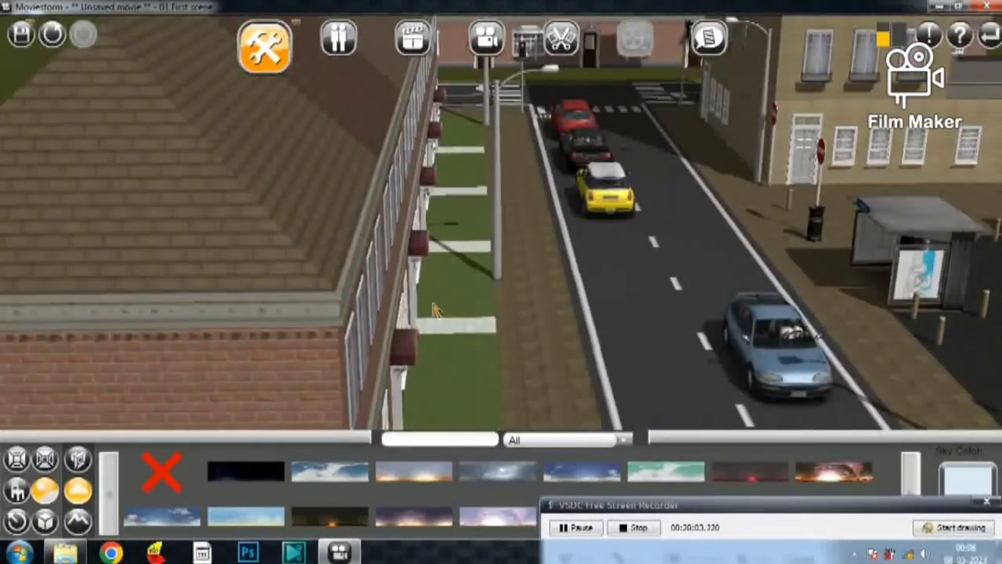
{"action": "scroll", "coordinate": [436, 311], "scroll_direction": "down", "scroll_amount": 3}
{"action": "scroll", "coordinate": [509, 340], "scroll_direction": "up", "scroll_amount": 1}
{"action": "scroll", "coordinate": [513, 267], "scroll_direction": "up", "scroll_amount": 3}
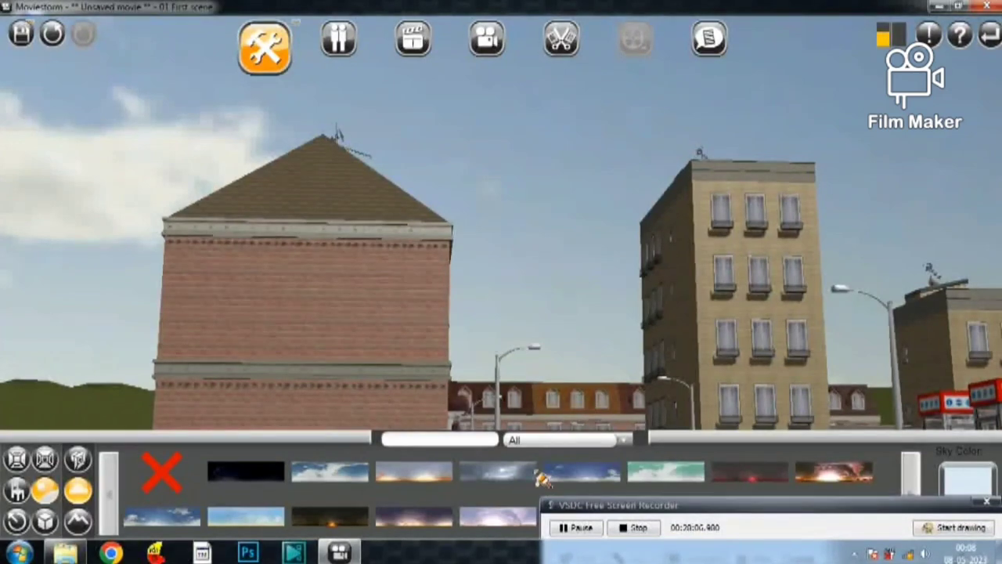
Step: Try several sky backdrops, including cloudy and sunset ones, and settle on the grey overcast sky2_16
{"action": "left_click", "coordinate": [333, 479]}
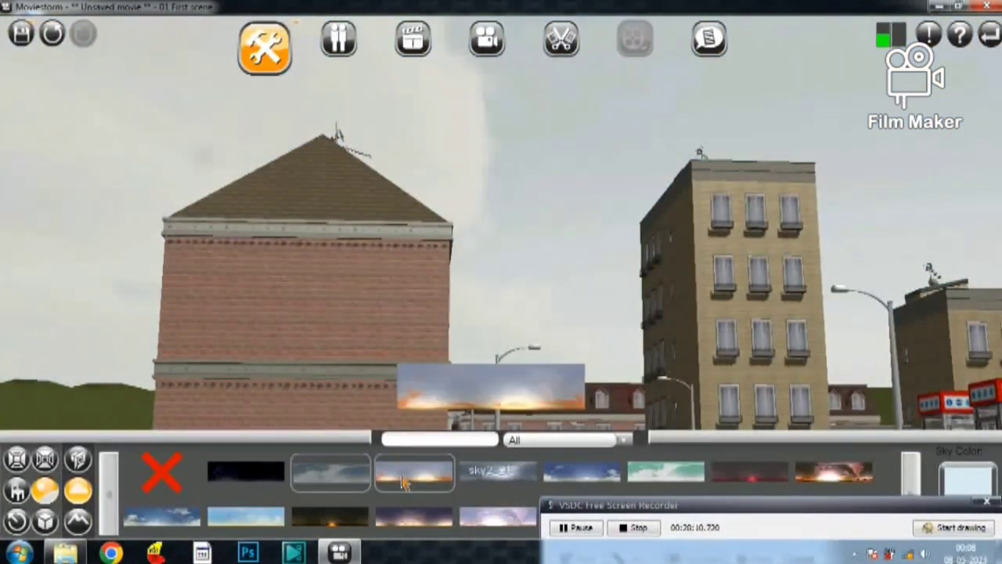
{"action": "left_click", "coordinate": [384, 480]}
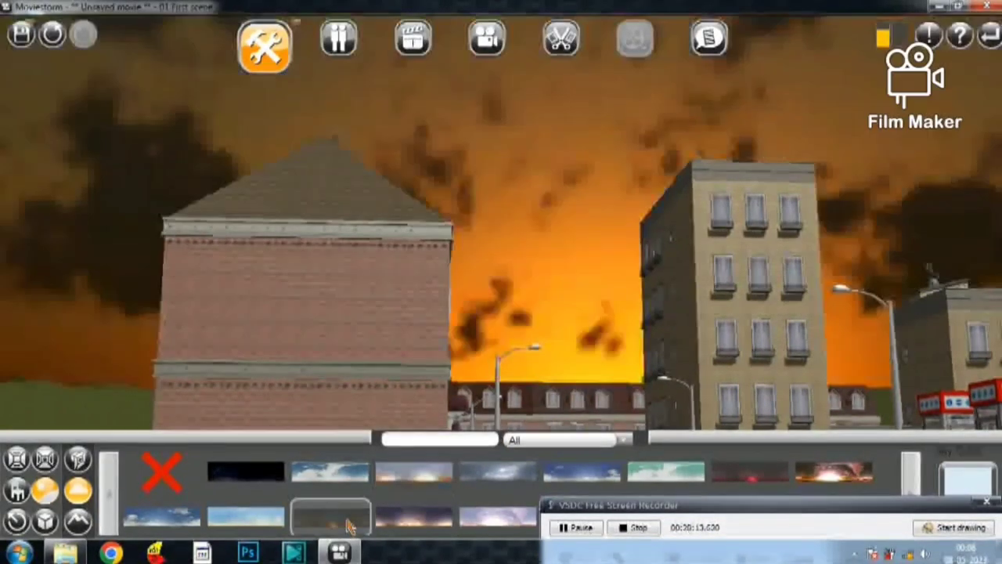
{"action": "left_click", "coordinate": [350, 525]}
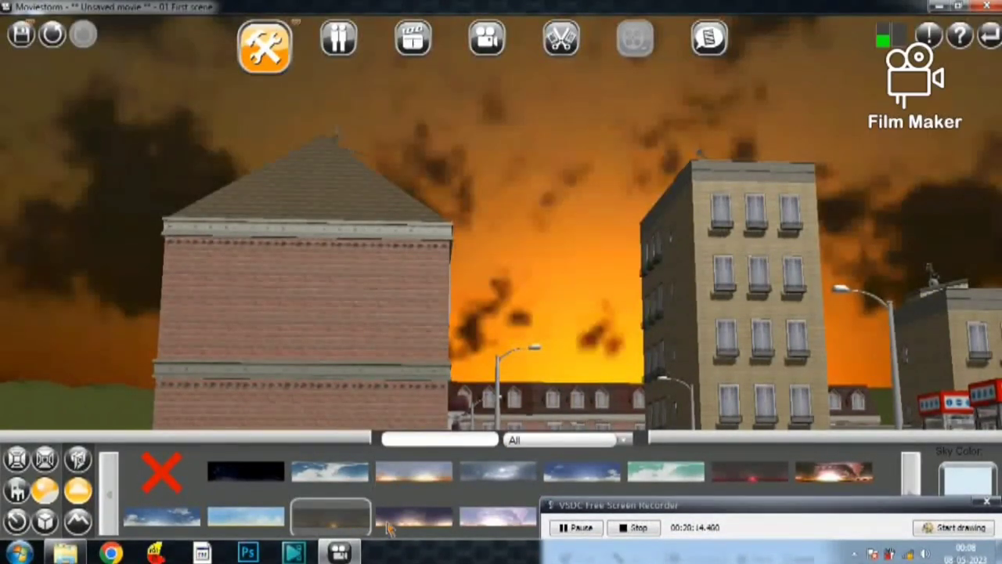
{"action": "left_click", "coordinate": [426, 517]}
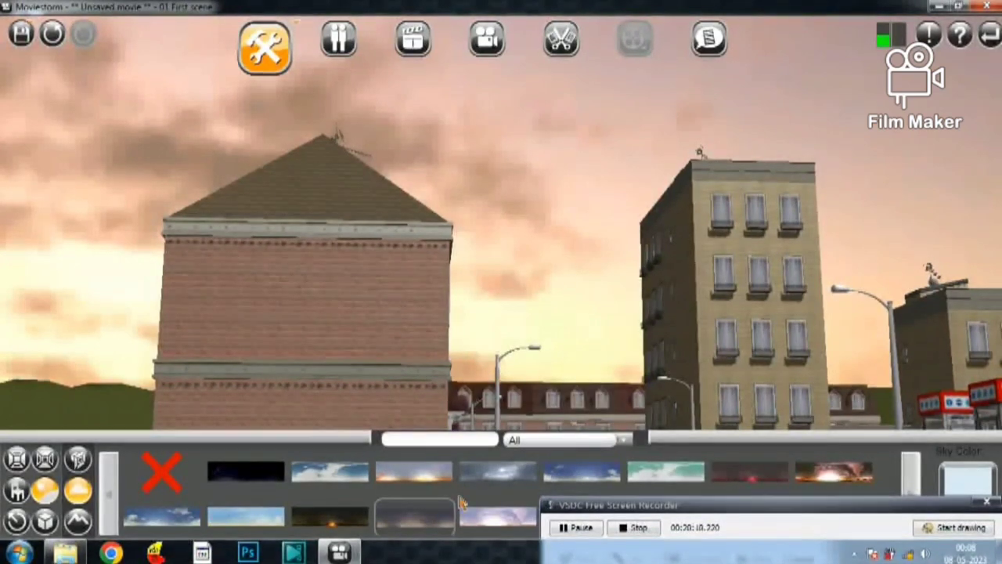
{"action": "left_click", "coordinate": [481, 455]}
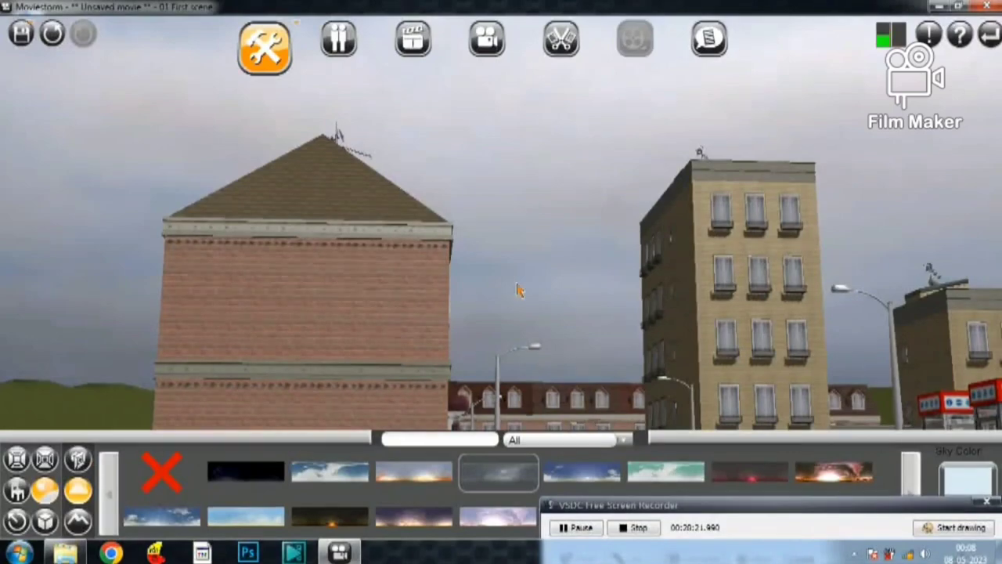
Step: Open terrain editing, preview the available ground textures and choose Grass for painting
{"action": "right_click_drag", "start_coordinate": [521, 257], "coordinate": [519, 308]}
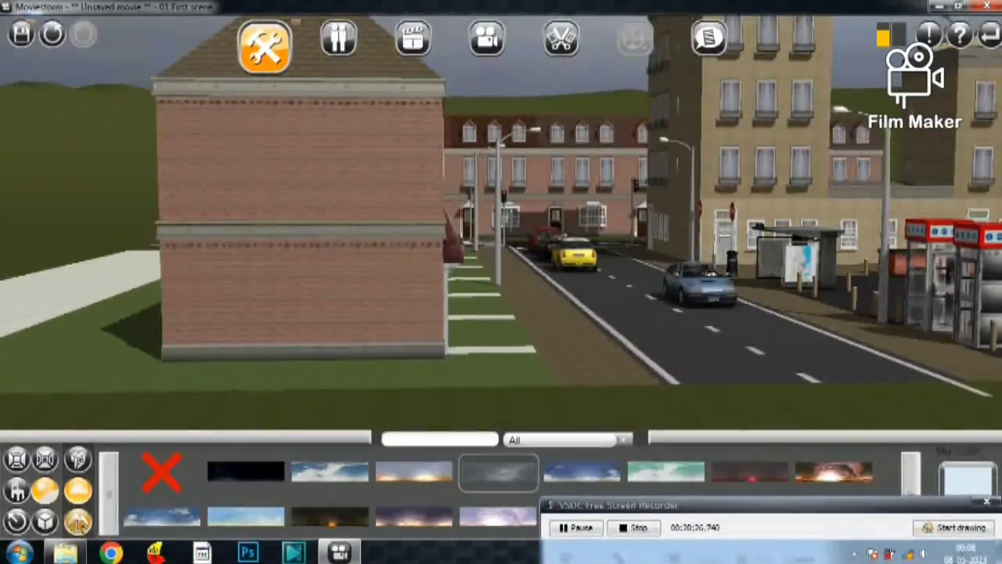
{"action": "left_click", "coordinate": [77, 523]}
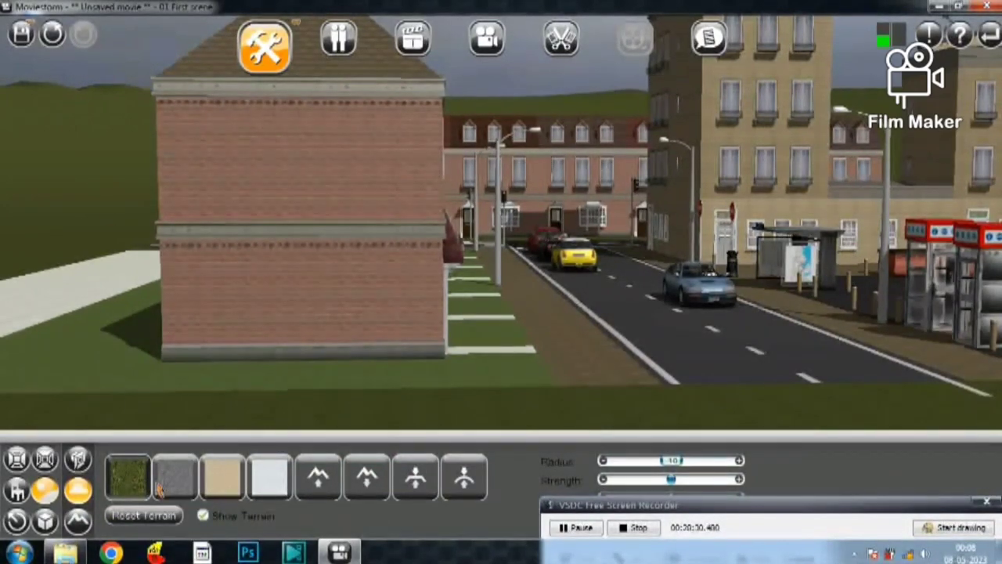
{"action": "left_click", "coordinate": [266, 479]}
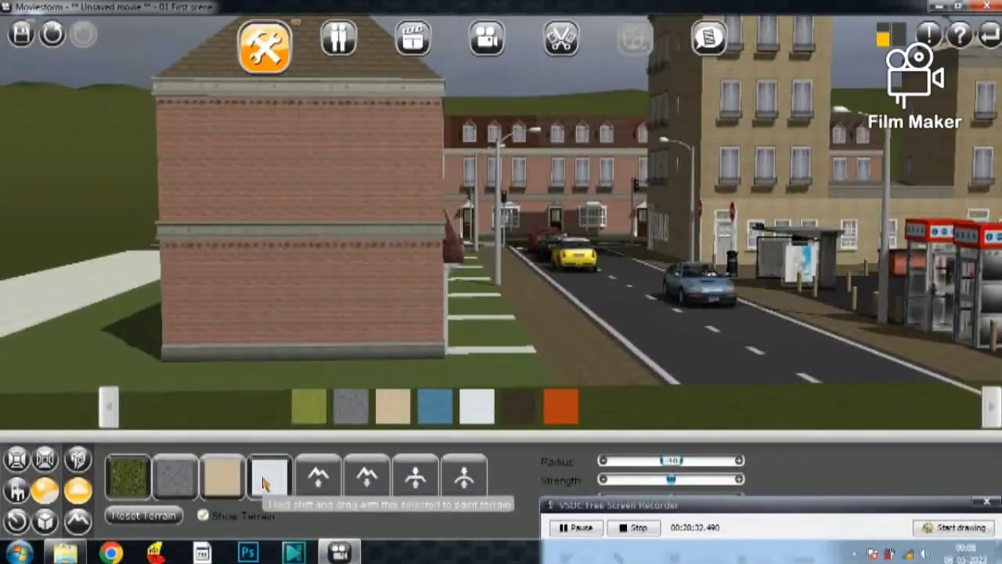
{"action": "mouse_move", "coordinate": [151, 423]}
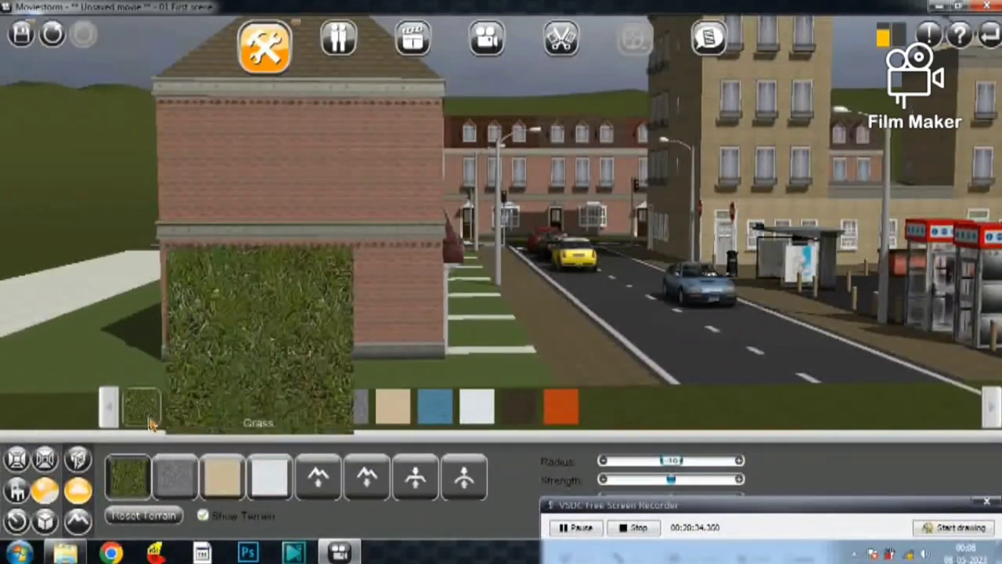
{"action": "mouse_move", "coordinate": [188, 425]}
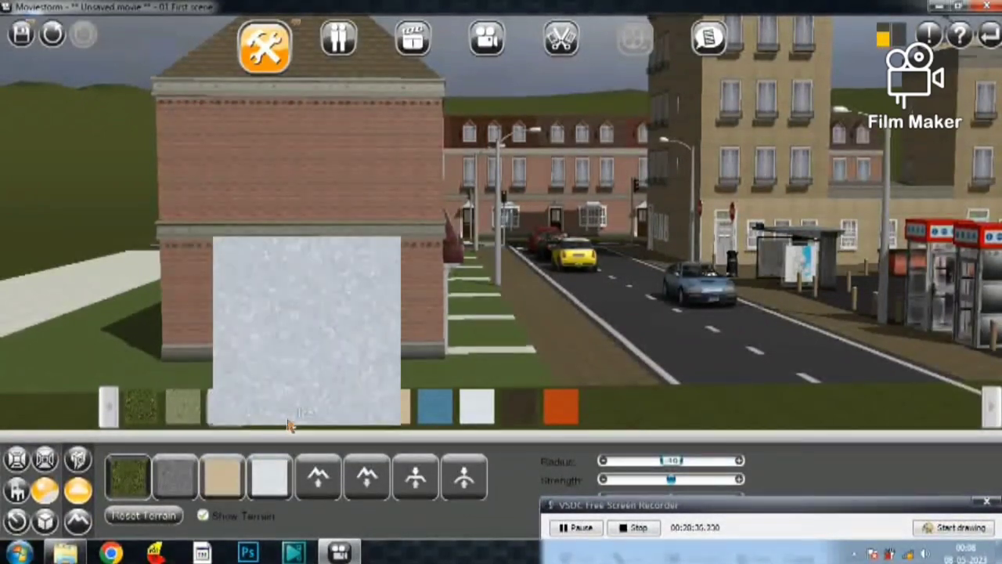
{"action": "left_click", "coordinate": [148, 421]}
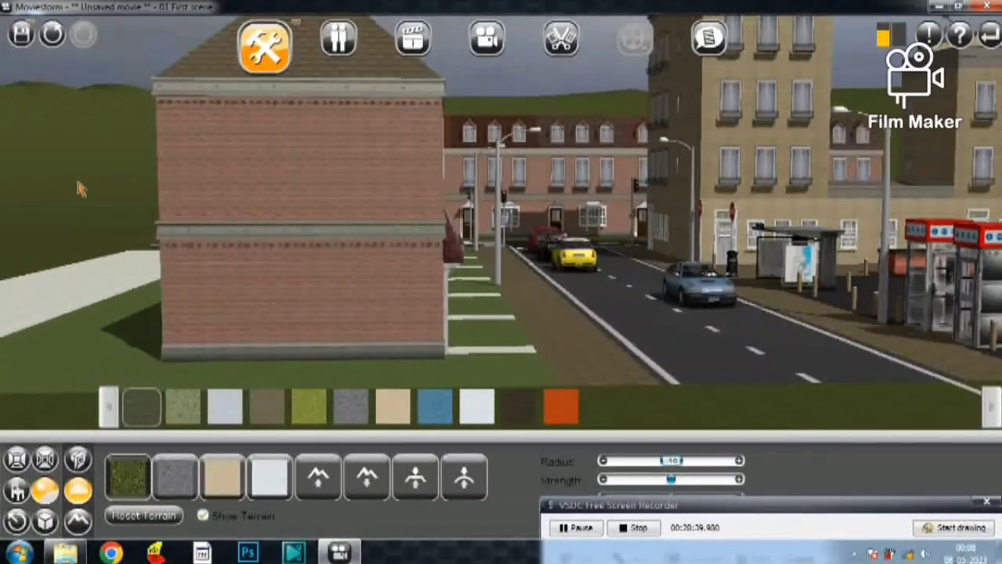
Step: Try different textures in the second terrain paint slot, including RedSand, and settle on Grass
{"action": "left_click", "coordinate": [186, 466]}
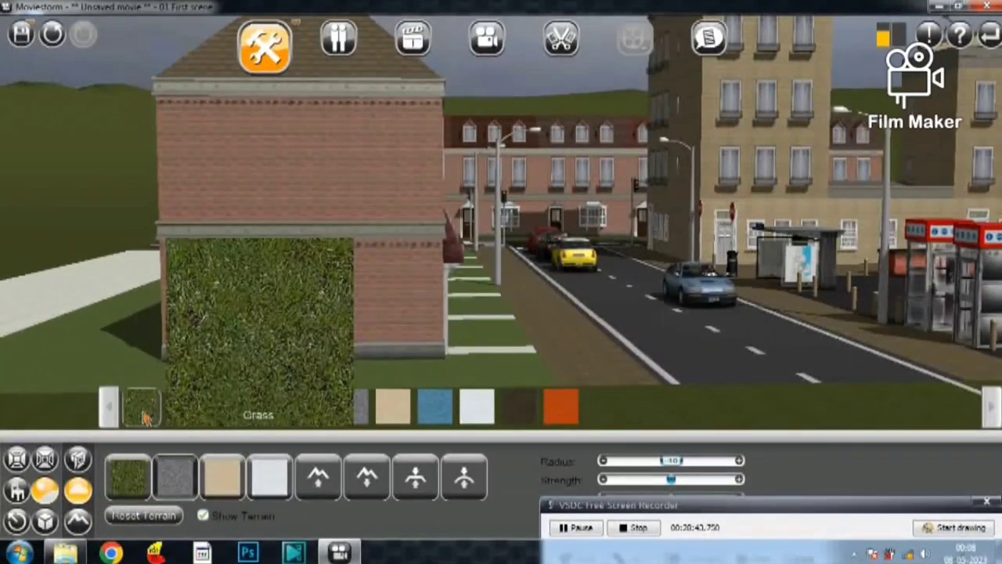
{"action": "left_click", "coordinate": [145, 416]}
{"action": "mouse_move", "coordinate": [185, 416]}
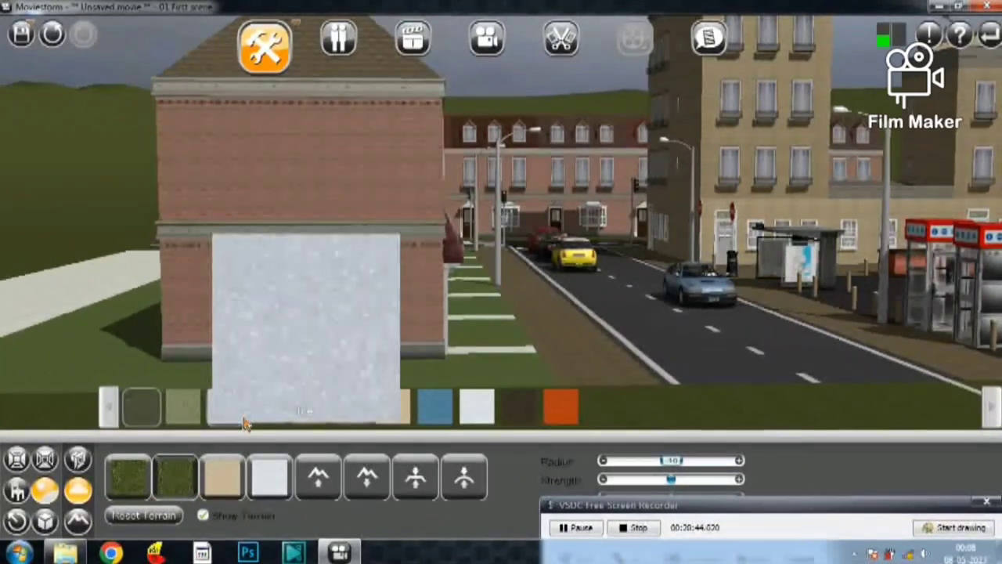
{"action": "left_click", "coordinate": [185, 416]}
{"action": "mouse_move", "coordinate": [552, 415]}
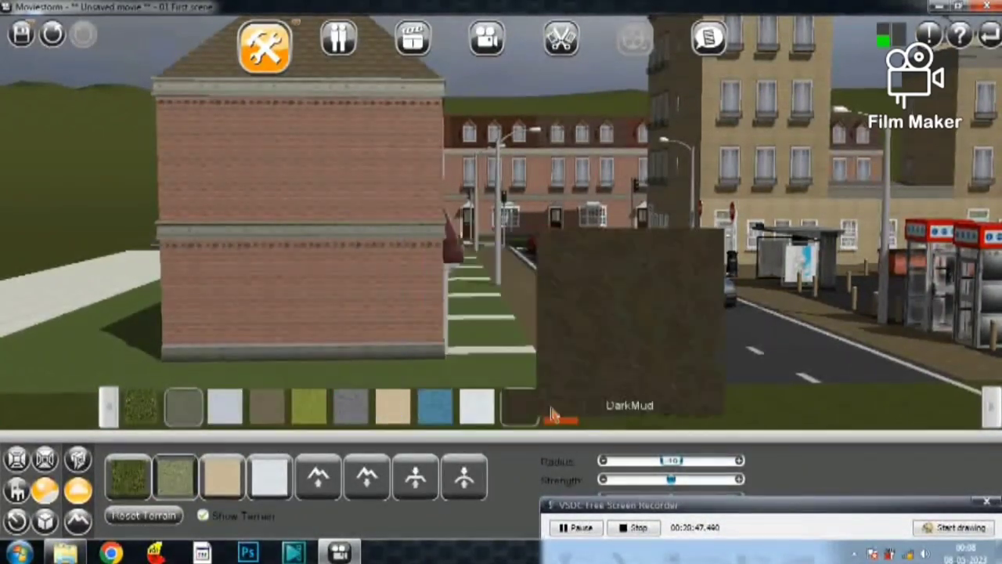
{"action": "left_click", "coordinate": [560, 423]}
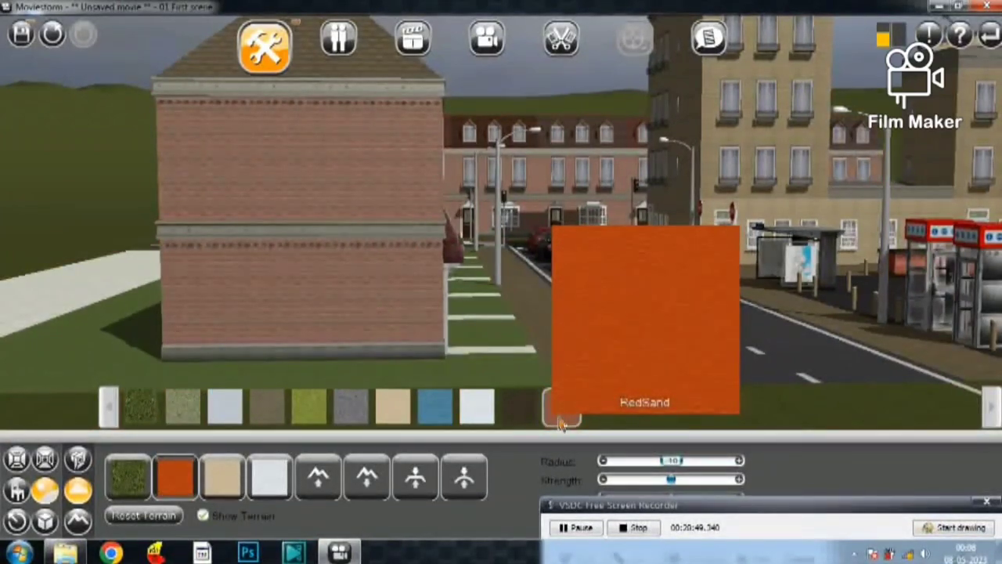
{"action": "left_click", "coordinate": [145, 415]}
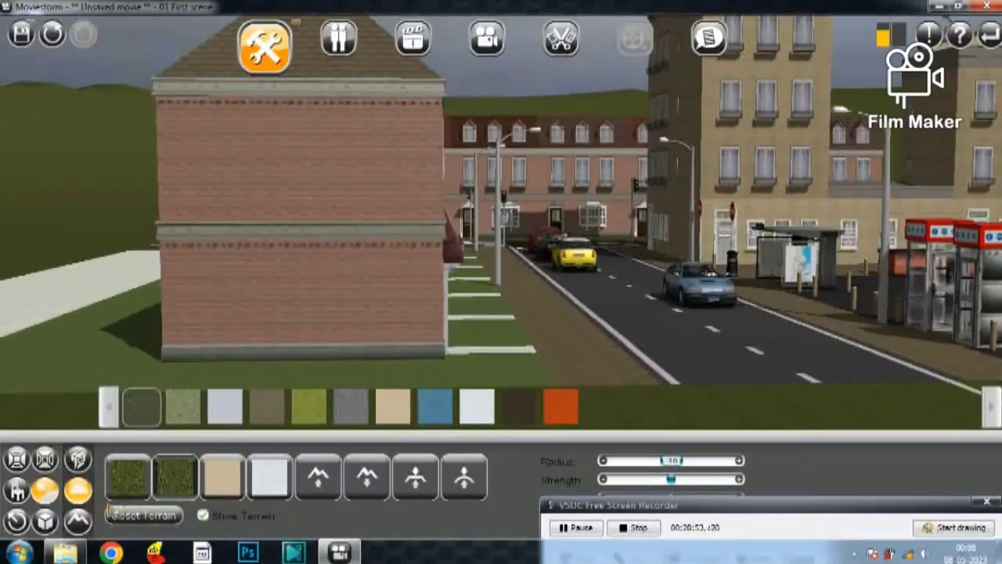
Step: Leave terrain editing and switch to the Dressing Room view with the character's outfit choices
{"action": "left_click", "coordinate": [82, 523]}
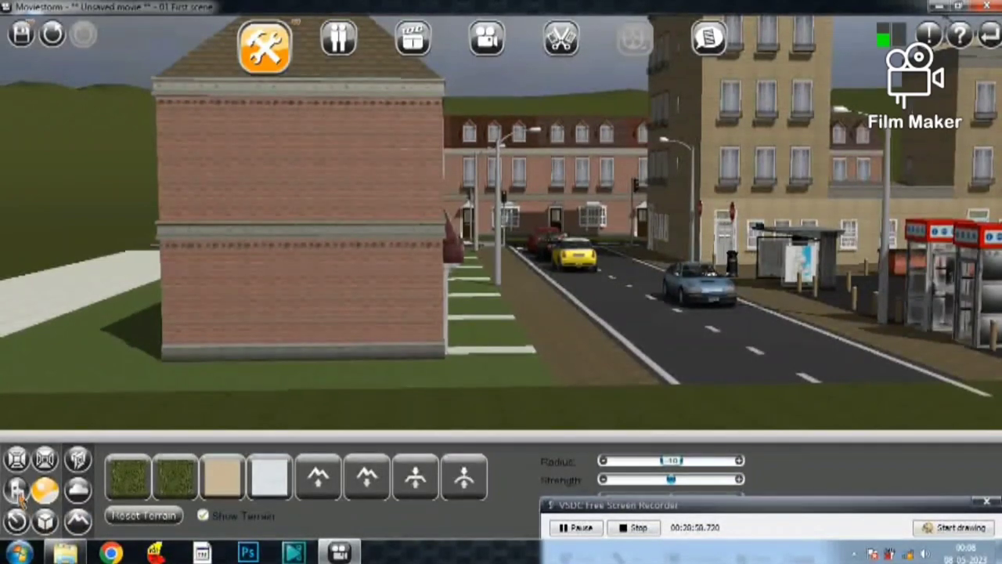
{"action": "left_click", "coordinate": [46, 522]}
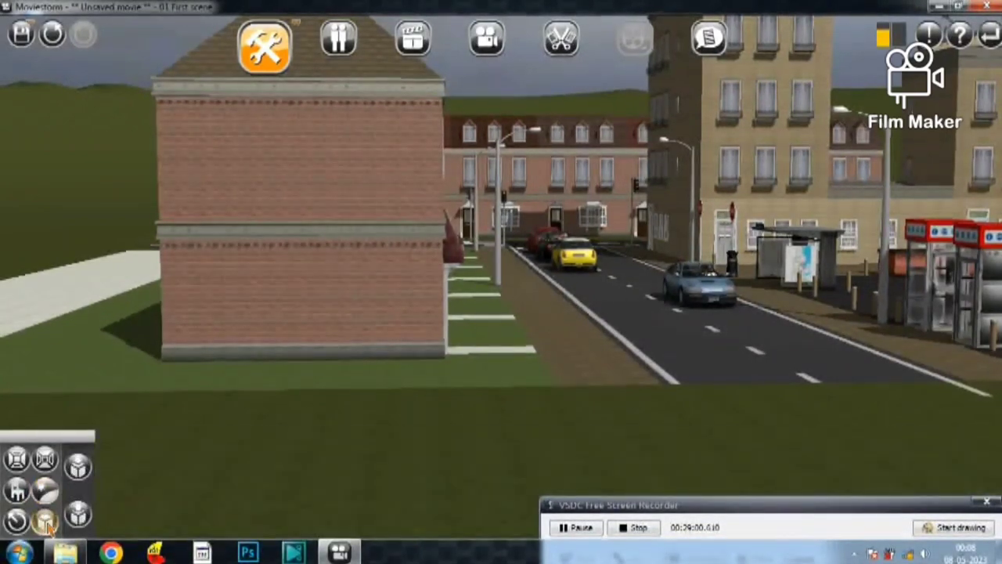
{"action": "left_click", "coordinate": [45, 521]}
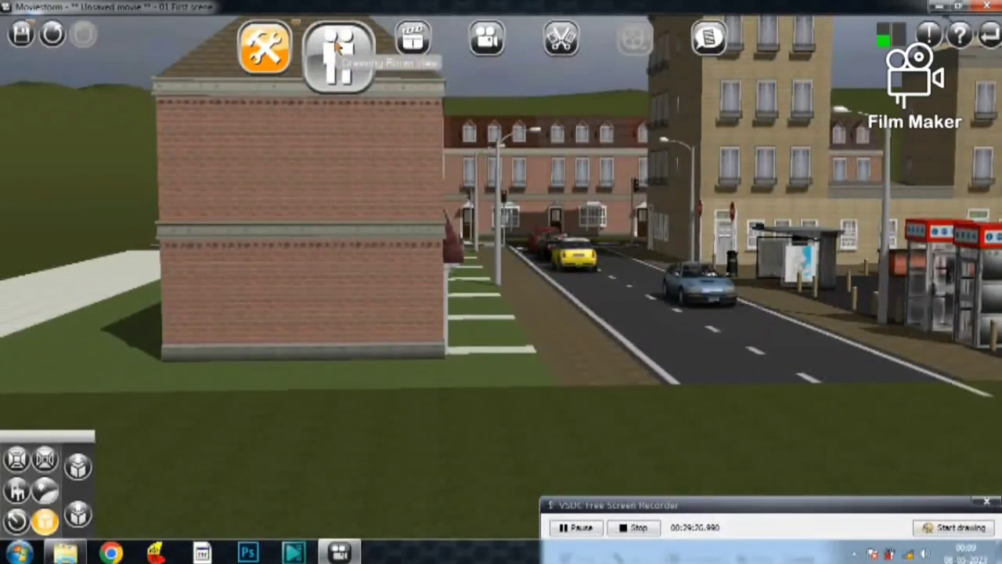
{"action": "left_click", "coordinate": [336, 48]}
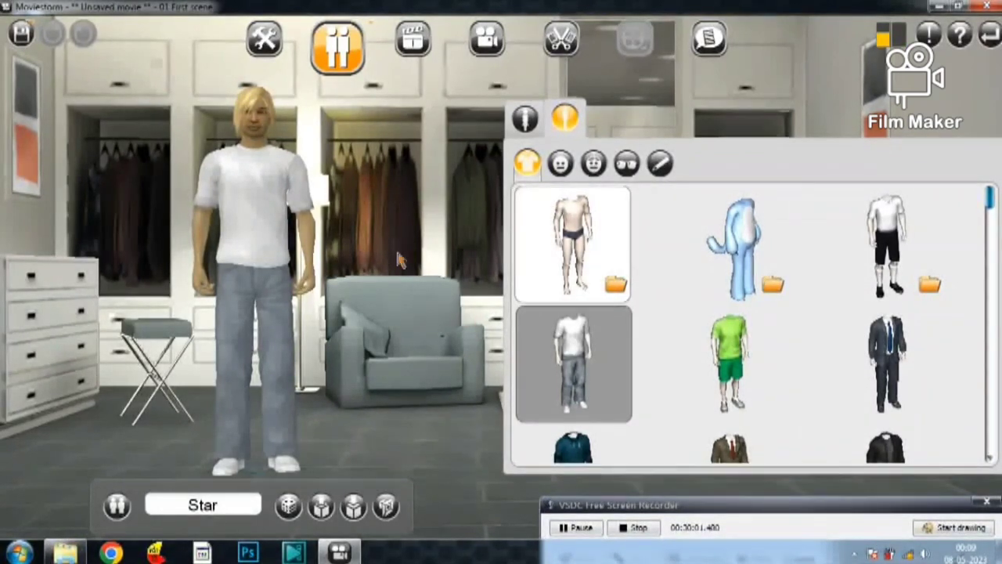
{"action": "left_click", "coordinate": [282, 227]}
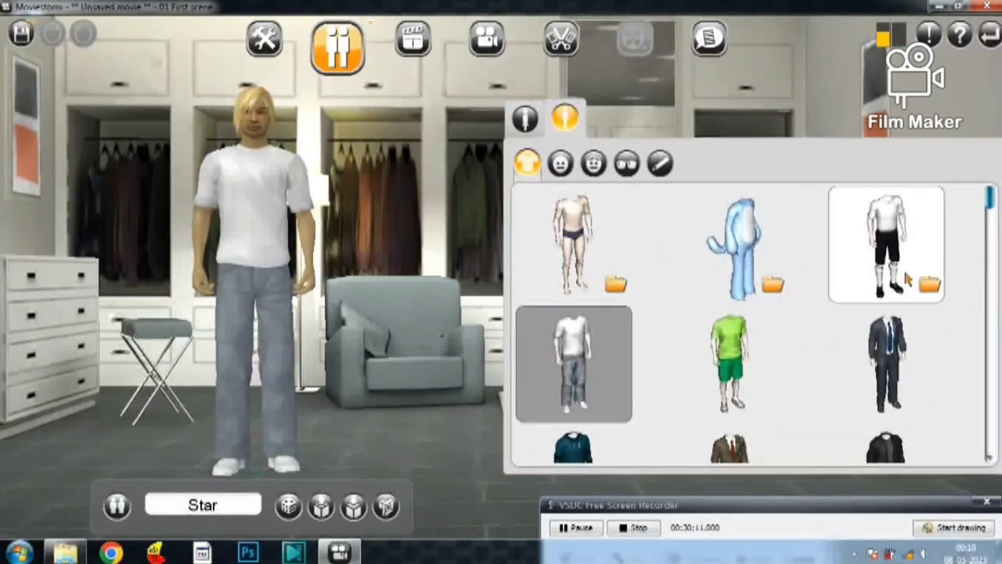
Step: Dress the character in the brown suit with the white shirt and red tie
{"action": "scroll", "coordinate": [853, 400], "scroll_direction": "down", "scroll_amount": 2}
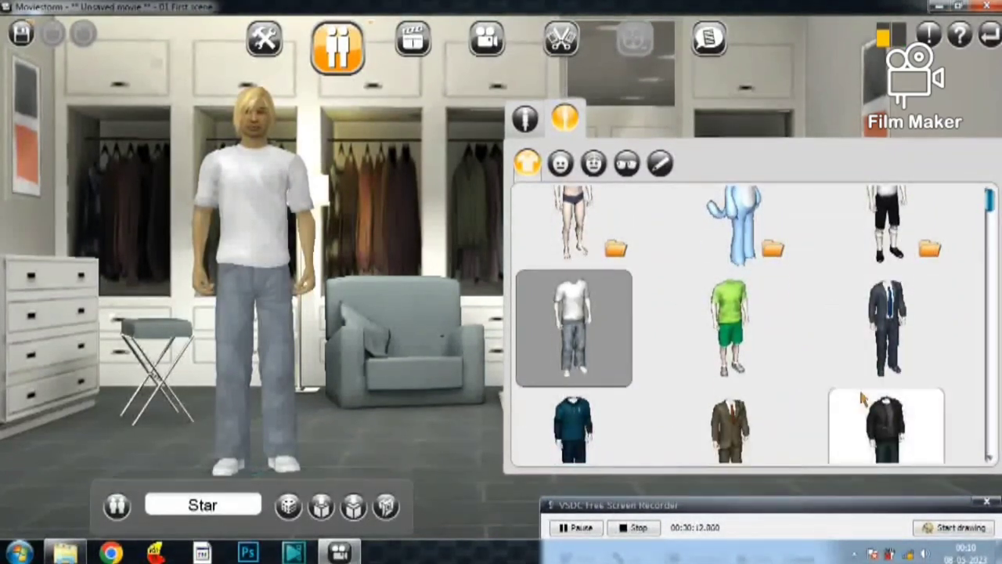
{"action": "scroll", "coordinate": [778, 410], "scroll_direction": "down", "scroll_amount": 1}
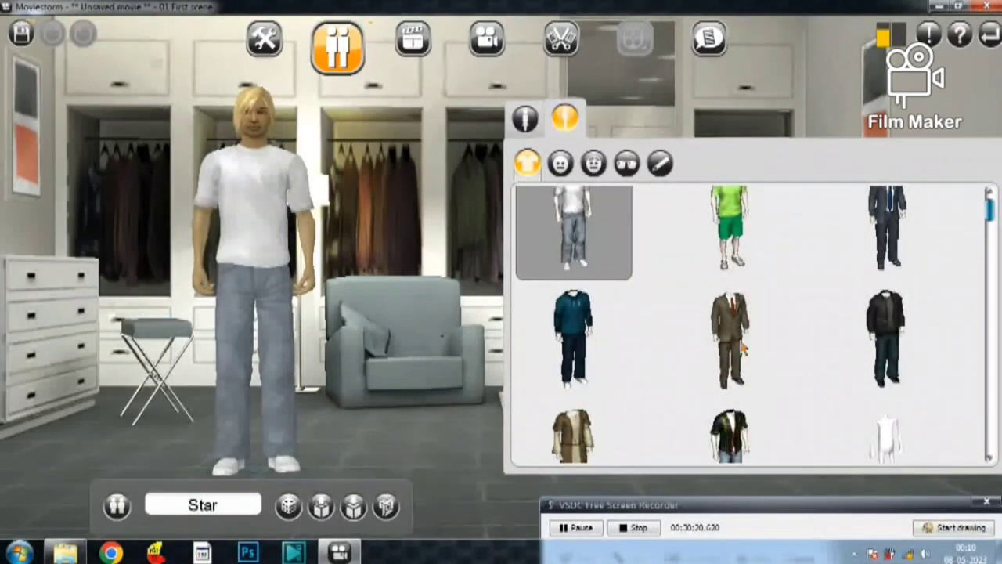
{"action": "left_click", "coordinate": [732, 339]}
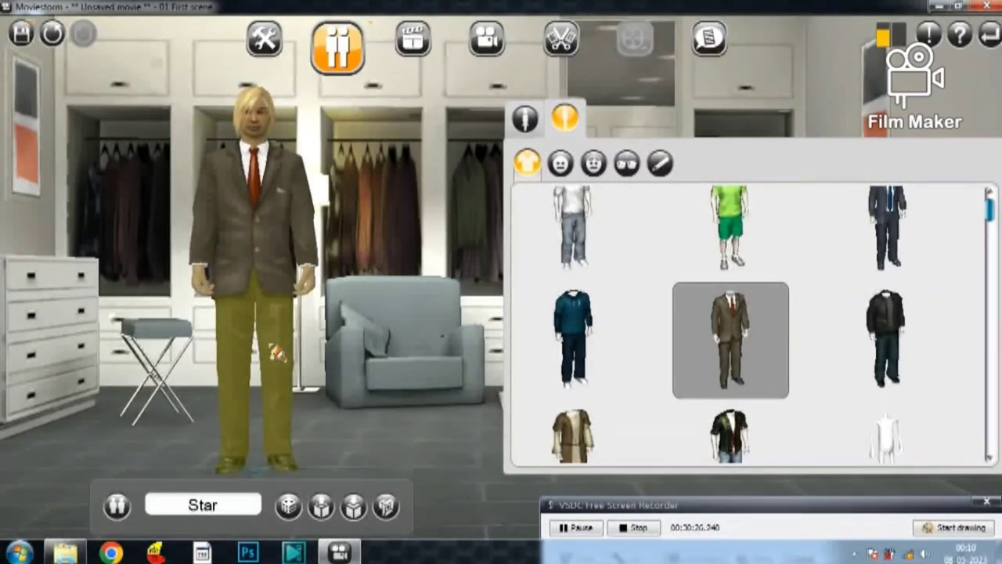
Step: Cycle through the suit's trouser variants and settle on the fifth, lighter brown one
{"action": "left_click", "coordinate": [278, 354]}
{"action": "left_click", "coordinate": [368, 365]}
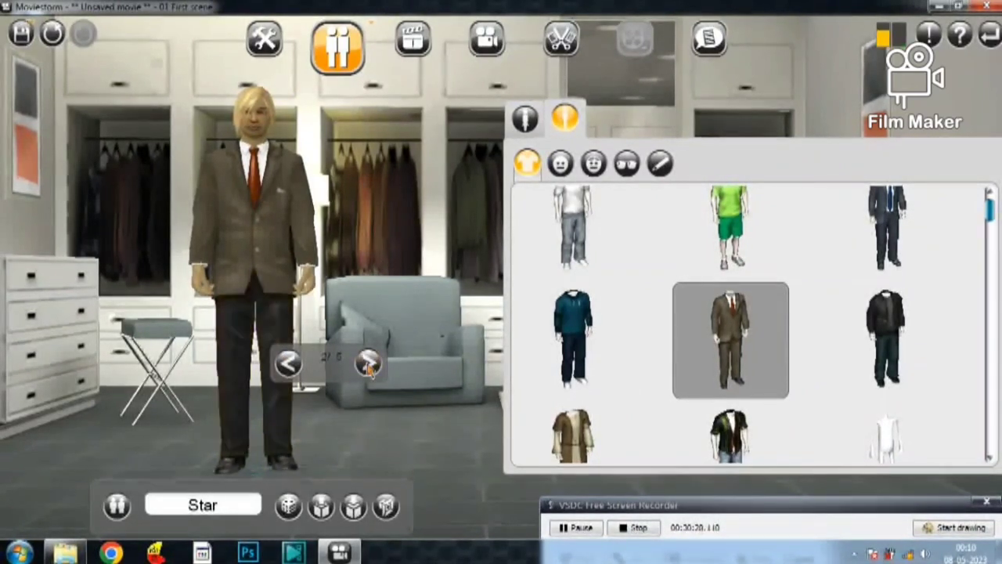
{"action": "left_click", "coordinate": [369, 366]}
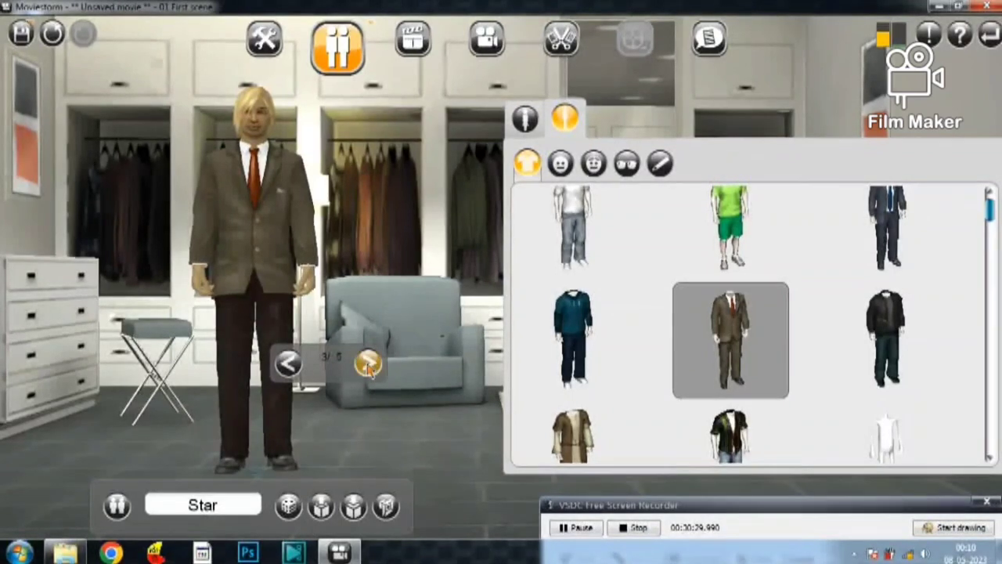
{"action": "left_click", "coordinate": [369, 365]}
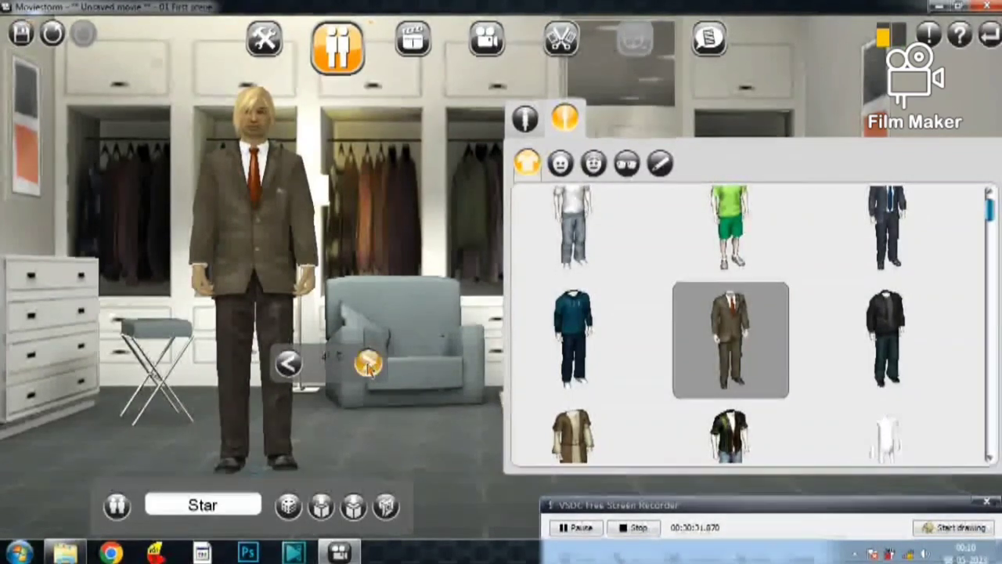
{"action": "left_click", "coordinate": [369, 365]}
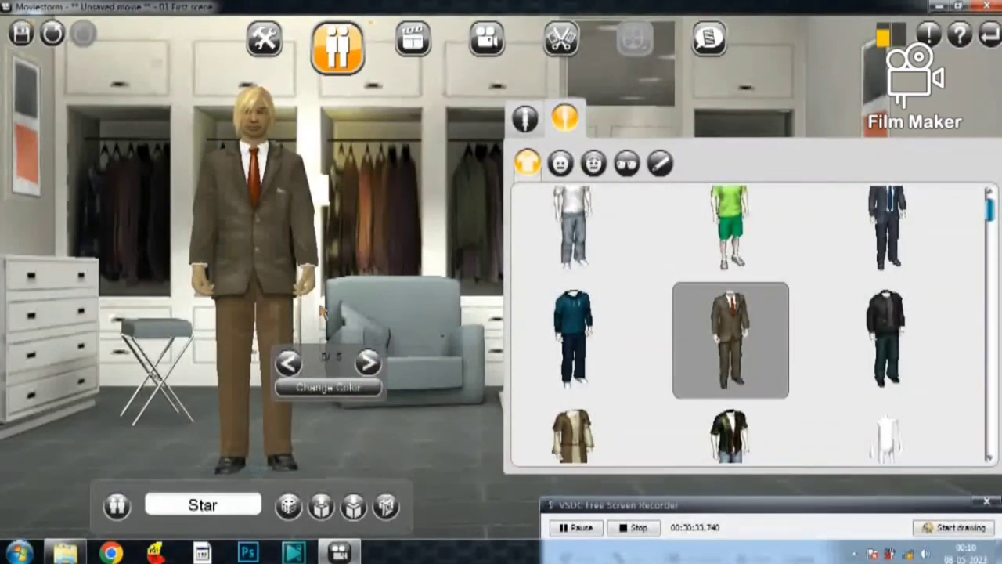
Step: Try the suit jacket variants up to the fourth, and switch the shirt to its third variant
{"action": "left_click", "coordinate": [291, 250]}
{"action": "left_click", "coordinate": [269, 235]}
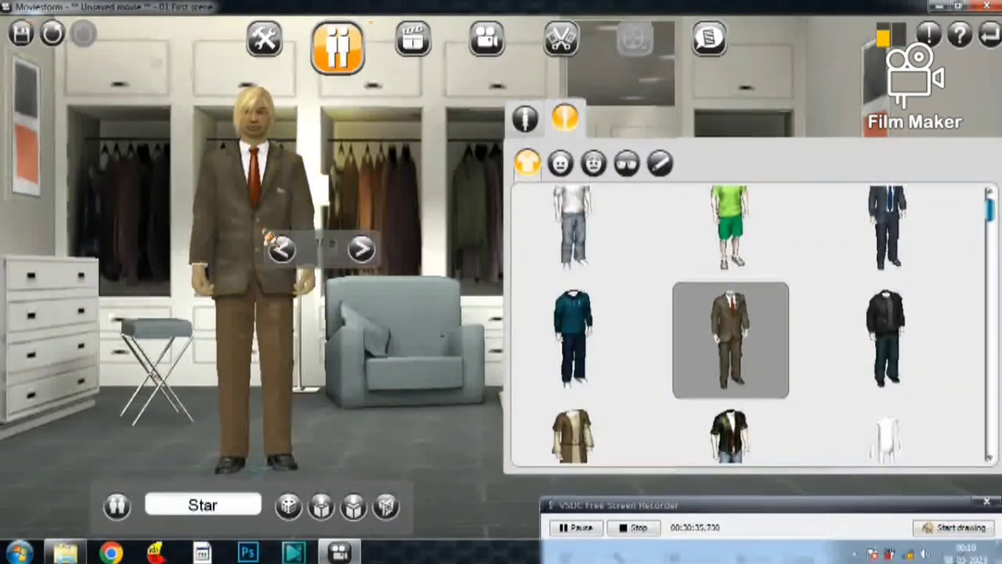
{"action": "left_click", "coordinate": [362, 251]}
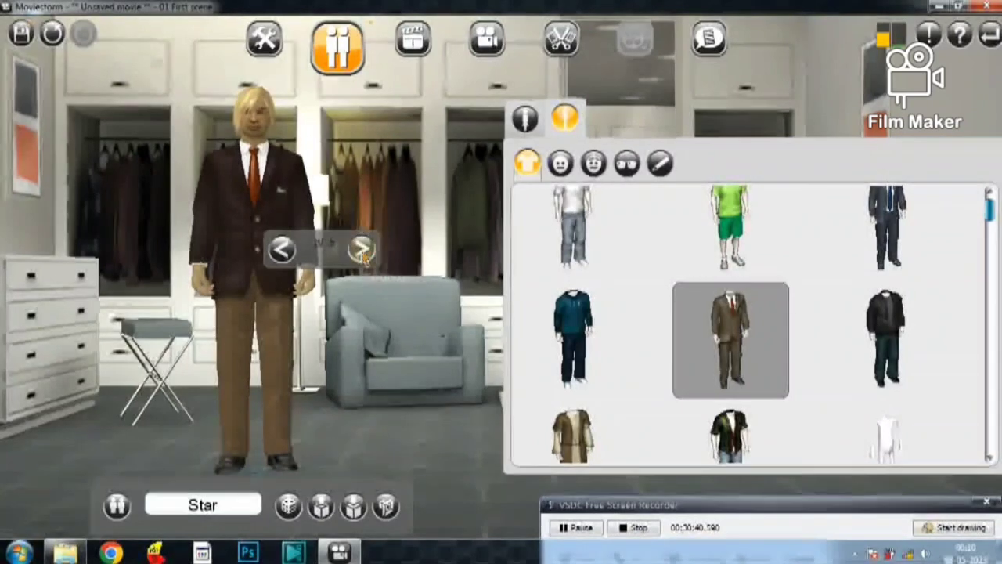
{"action": "left_click", "coordinate": [362, 250]}
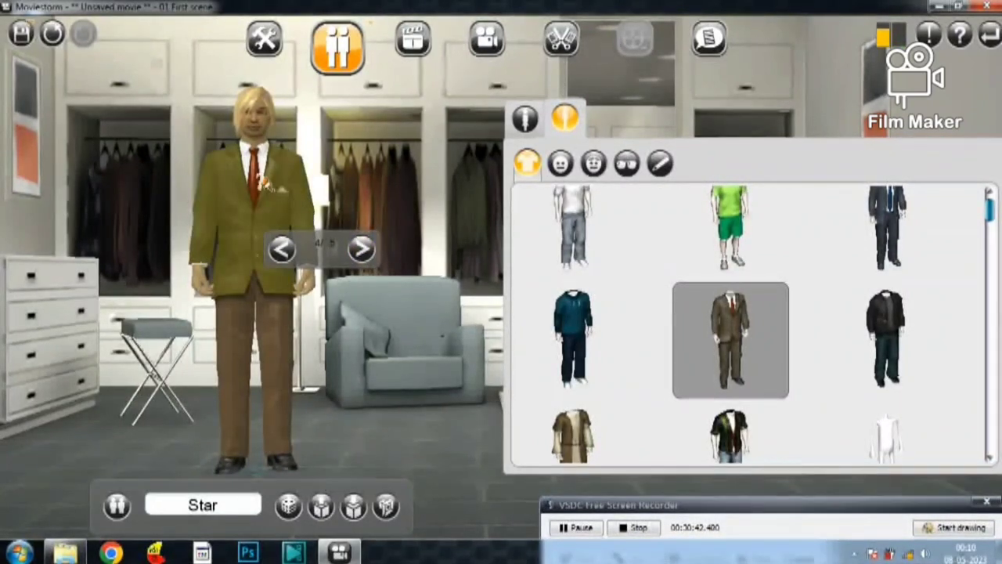
{"action": "left_click", "coordinate": [260, 182]}
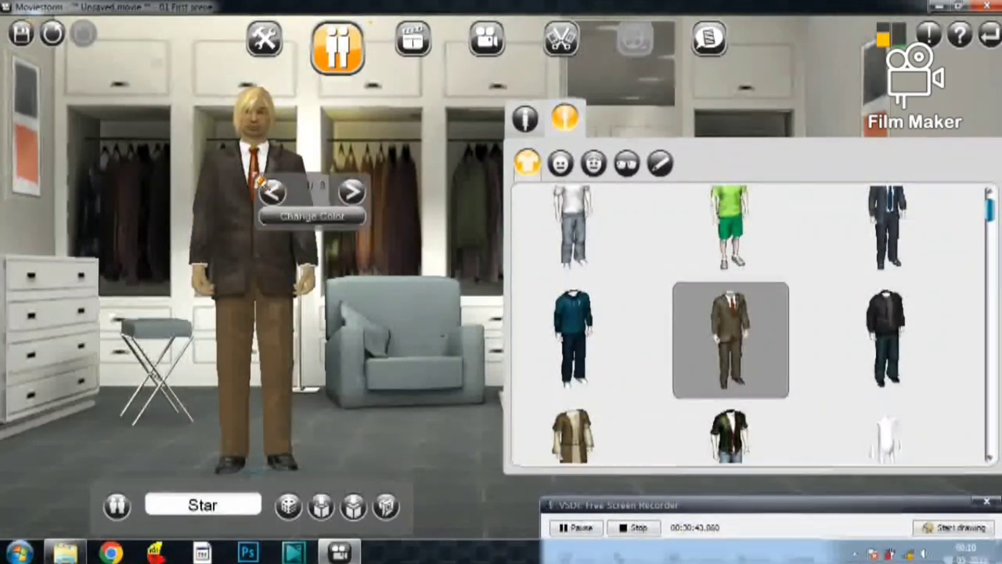
{"action": "left_click", "coordinate": [354, 194]}
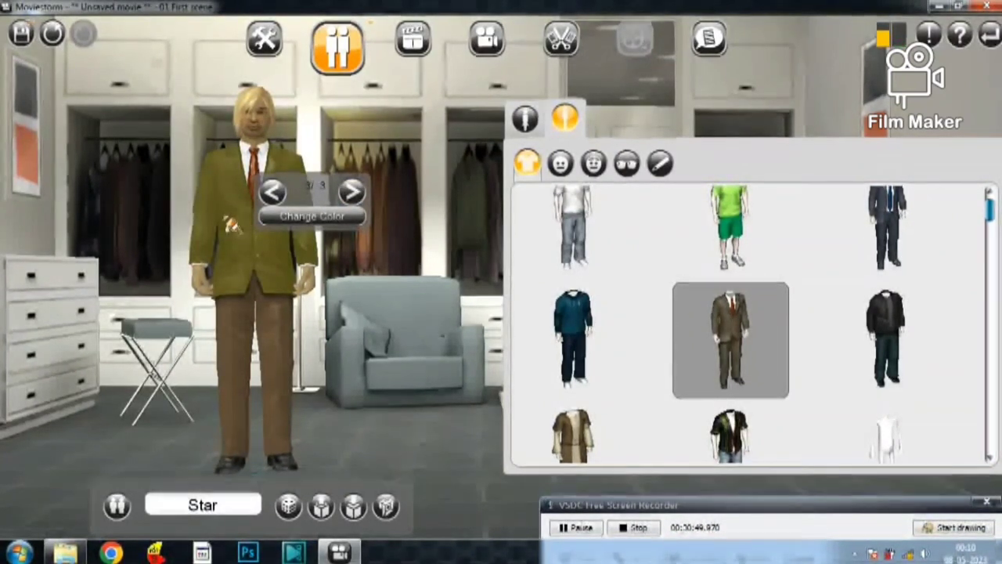
Step: Switch the jacket to its fifth, tintable variant and recolour it light coral red
{"action": "left_click", "coordinate": [238, 193]}
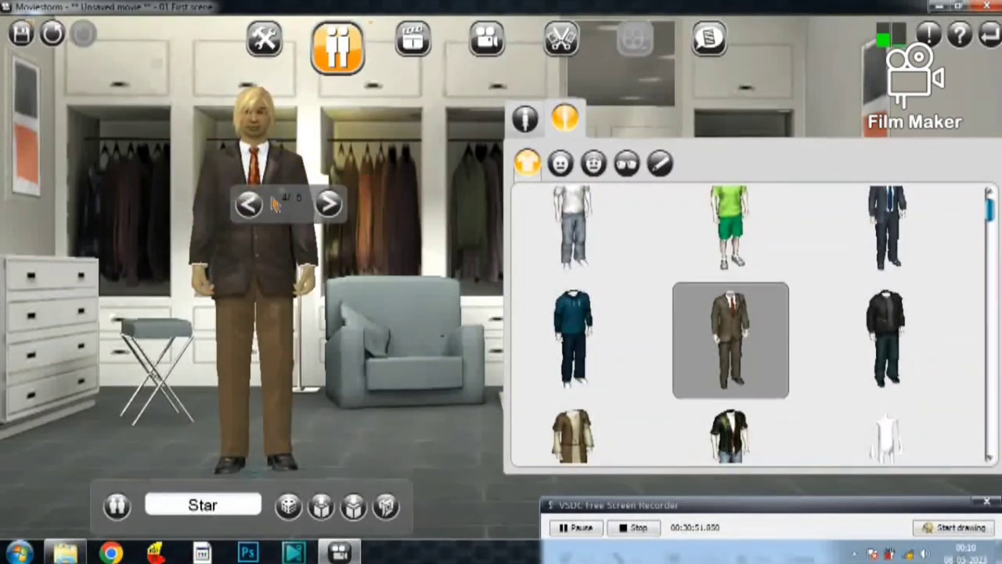
{"action": "left_click", "coordinate": [329, 204]}
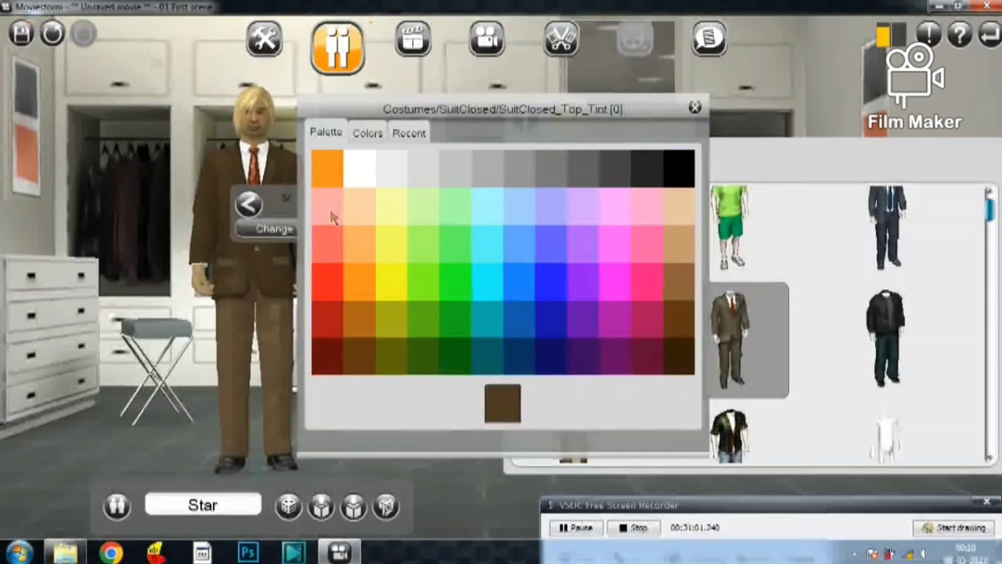
{"action": "left_click", "coordinate": [334, 251]}
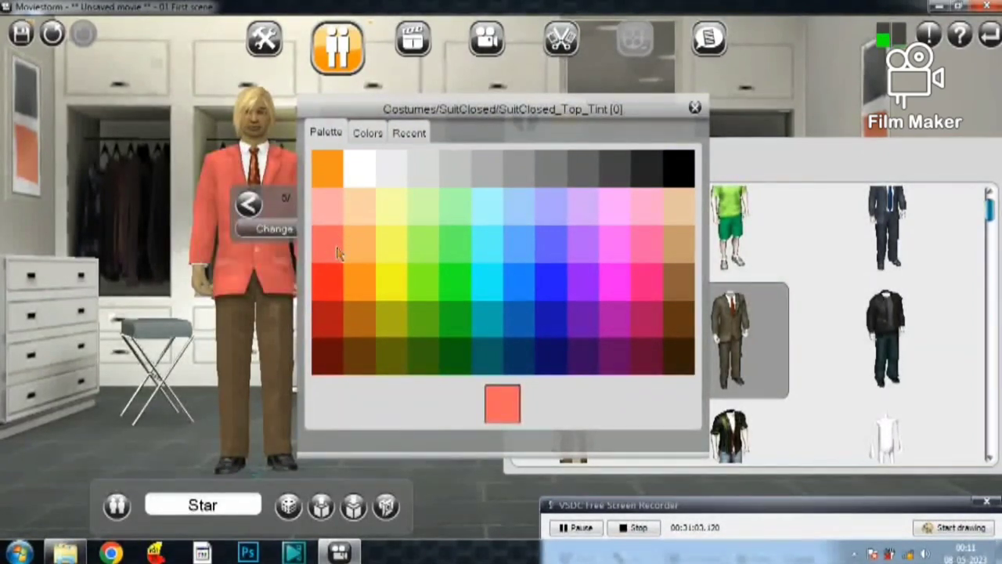
{"action": "left_click", "coordinate": [696, 109]}
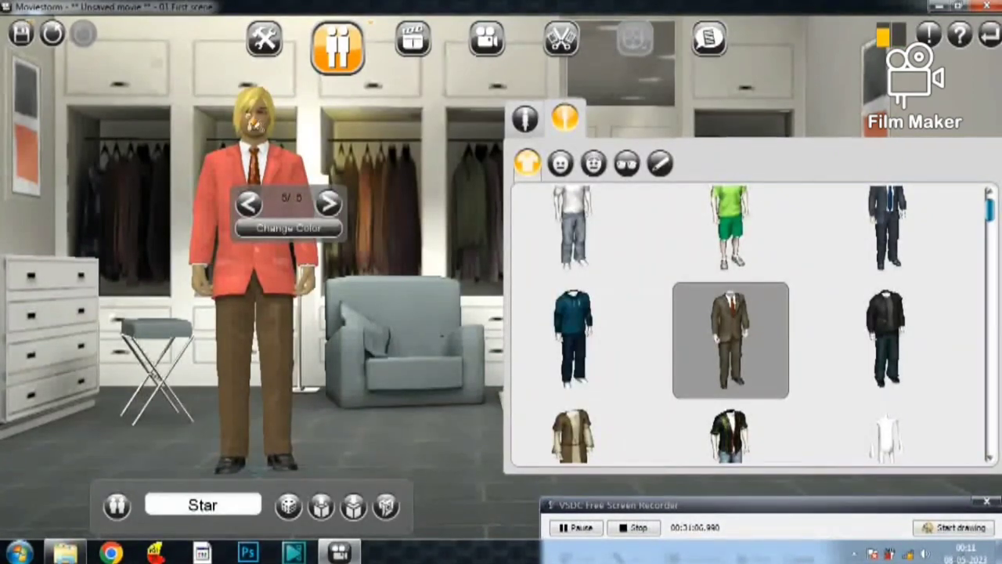
Step: Cycle through the character's hair colours and settle on green, variant 10 of 13
{"action": "scroll", "coordinate": [253, 125], "scroll_direction": "up", "scroll_amount": 5}
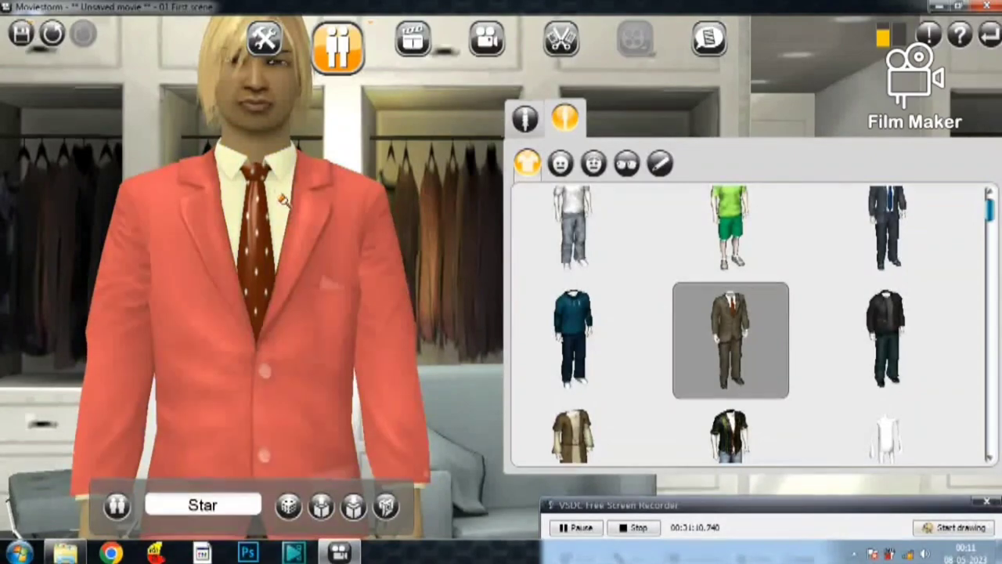
{"action": "left_click", "coordinate": [263, 235]}
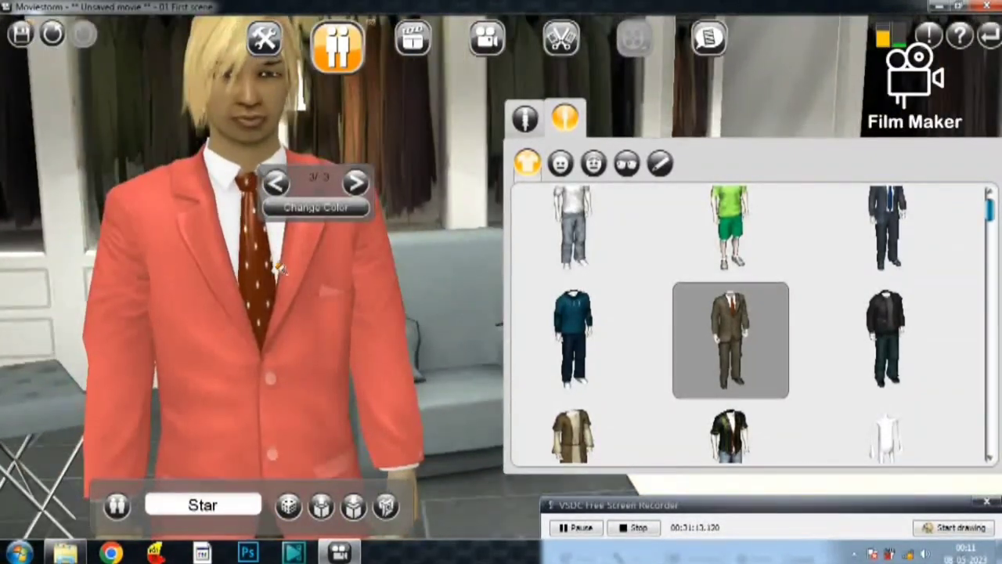
{"action": "left_click", "coordinate": [215, 205]}
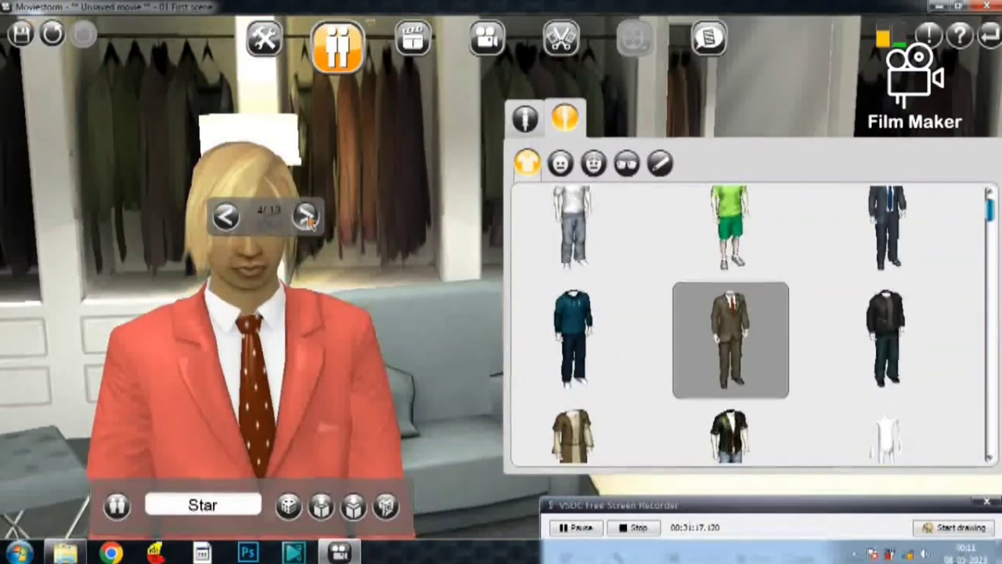
{"action": "left_click", "coordinate": [307, 219]}
{"action": "left_click", "coordinate": [307, 218]}
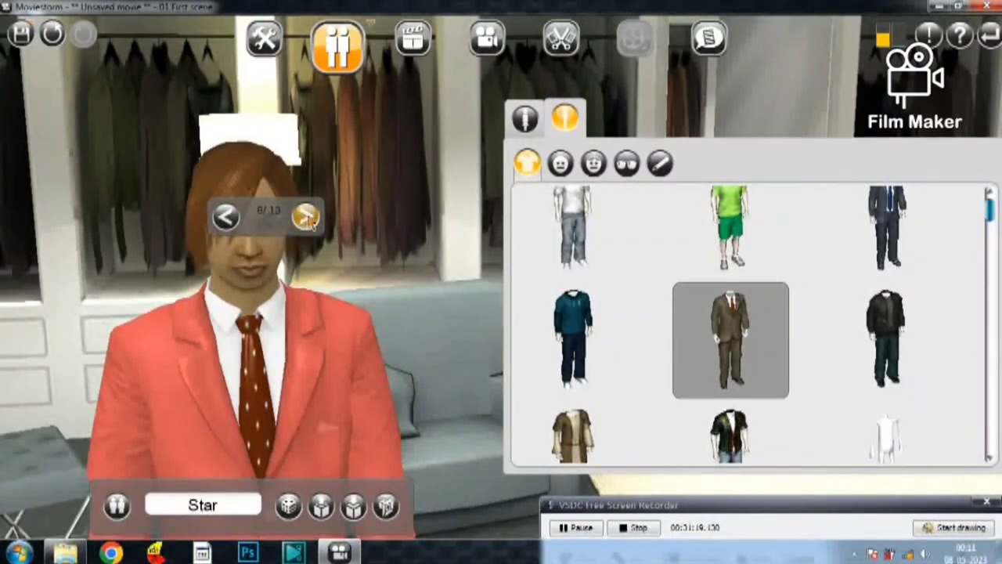
{"action": "left_click", "coordinate": [307, 219]}
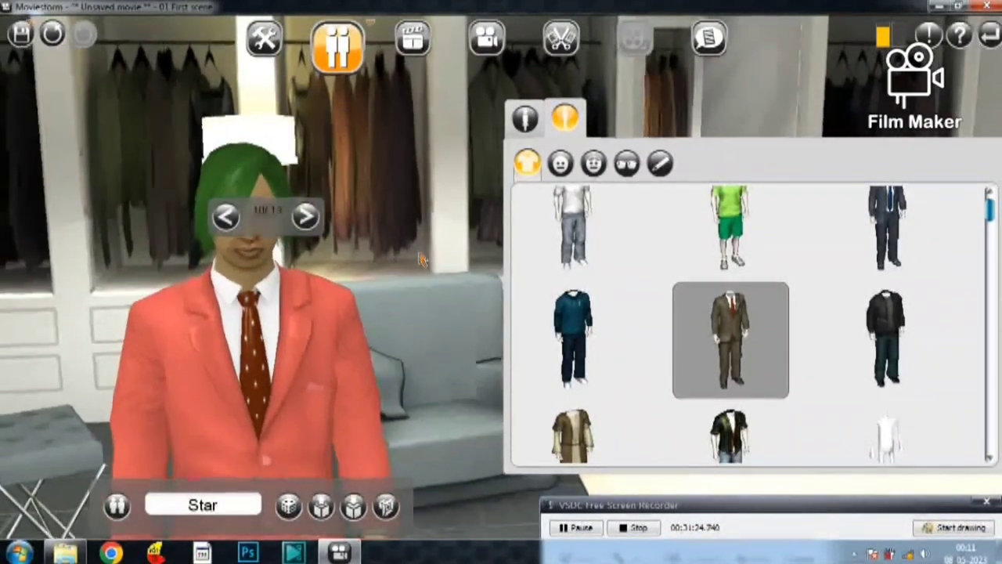
Step: Browse the remaining outfits, open the head shaping settings and blend the face to 92% Young Asian
{"action": "scroll", "coordinate": [854, 282], "scroll_direction": "down", "scroll_amount": 3}
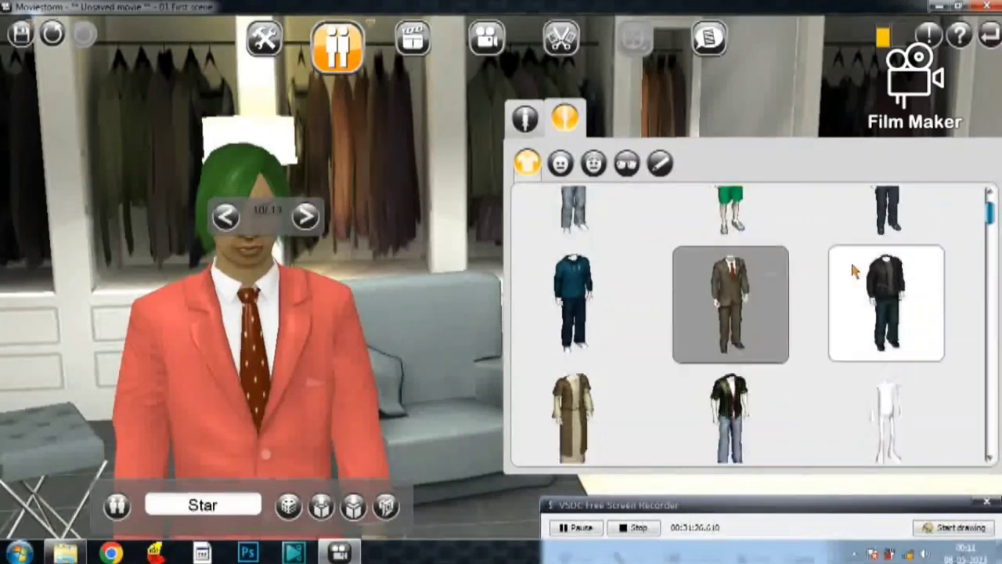
{"action": "scroll", "coordinate": [868, 342], "scroll_direction": "down", "scroll_amount": 10}
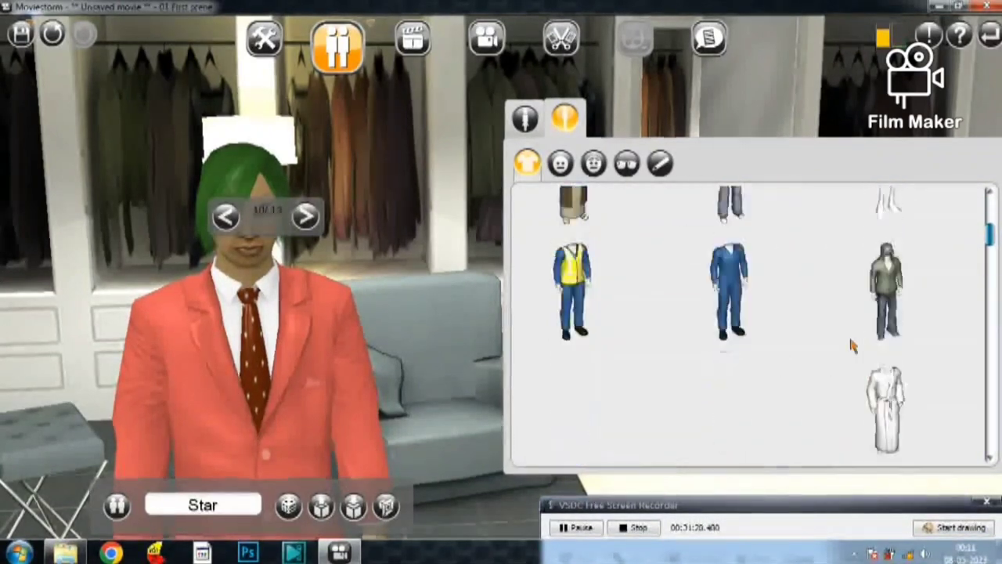
{"action": "scroll", "coordinate": [814, 342], "scroll_direction": "down", "scroll_amount": 5}
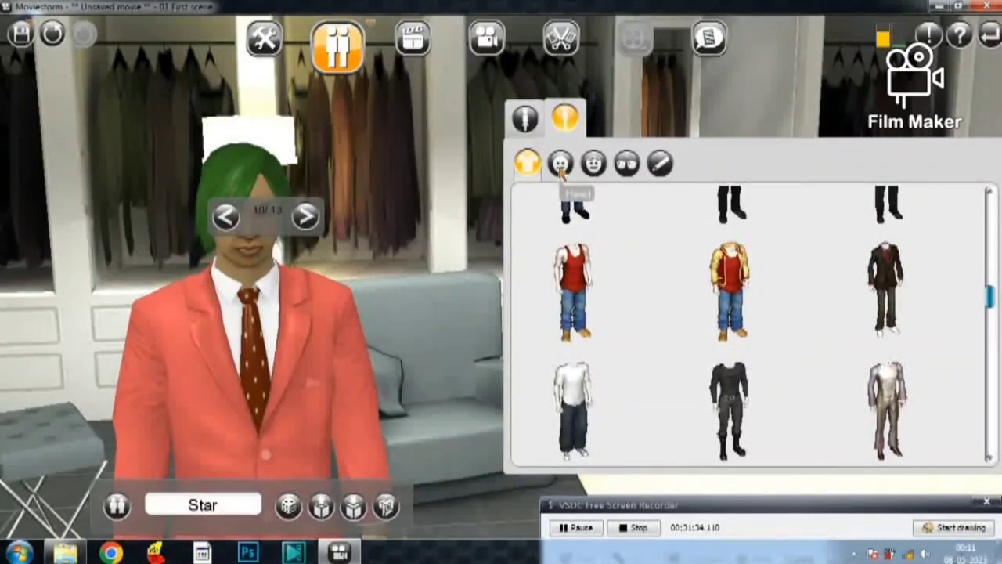
{"action": "left_click", "coordinate": [560, 166]}
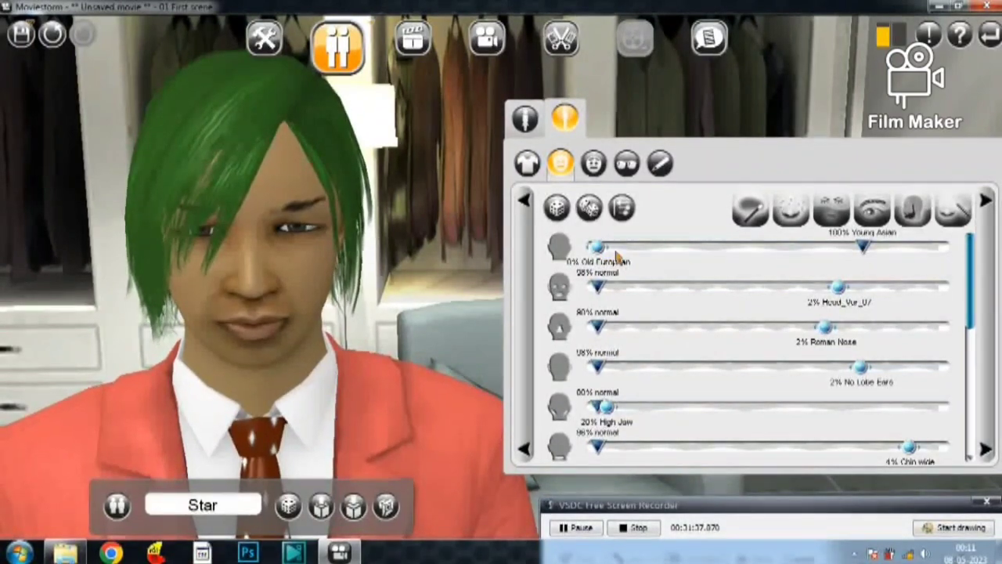
{"action": "left_click_drag", "start_coordinate": [637, 253], "coordinate": [603, 250]}
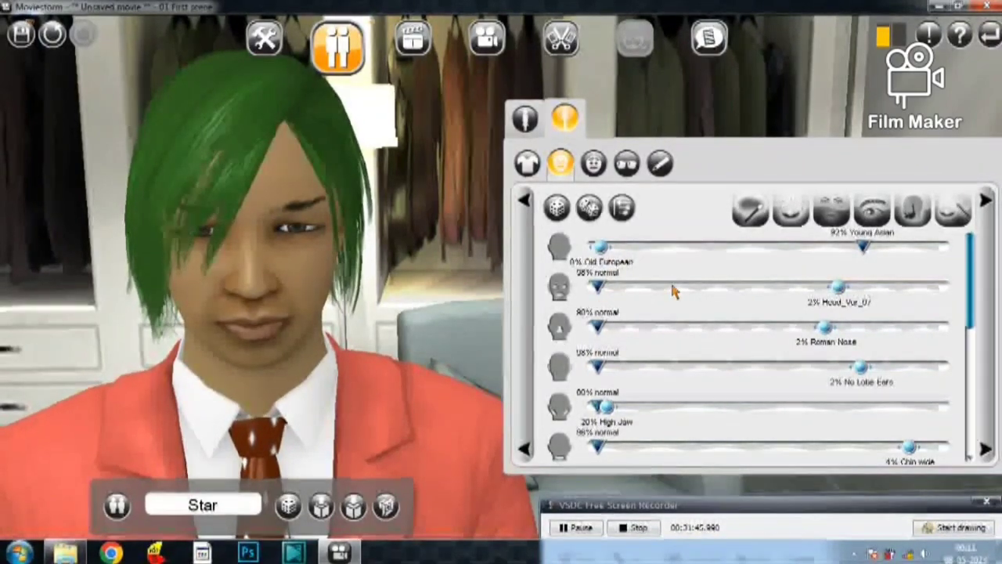
Step: Try other head shapes but return to normal, and change the nose base shape to Big End Nose
{"action": "left_click", "coordinate": [696, 288]}
{"action": "left_click_drag", "start_coordinate": [711, 292], "coordinate": [598, 291]}
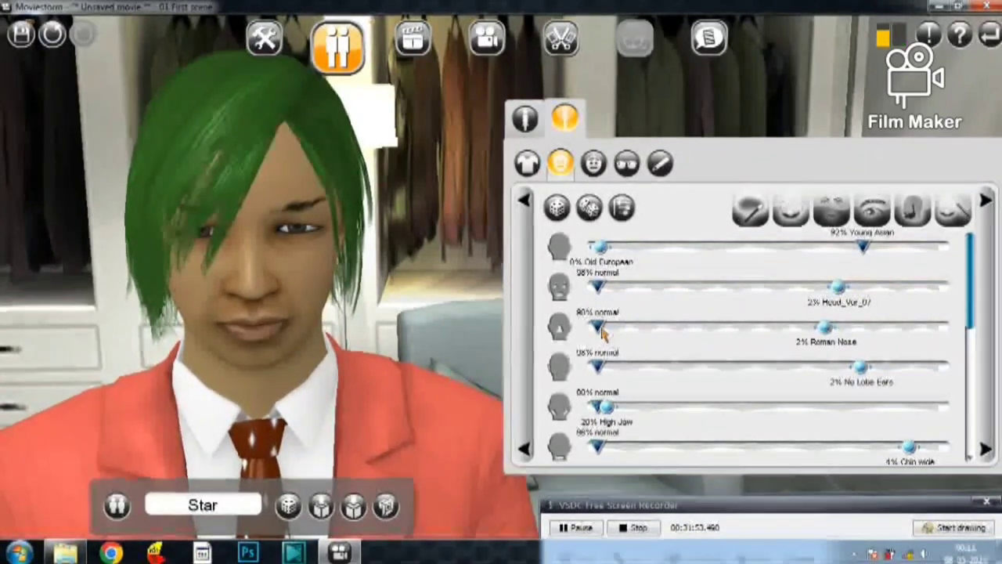
{"action": "left_click_drag", "start_coordinate": [600, 329], "coordinate": [635, 345]}
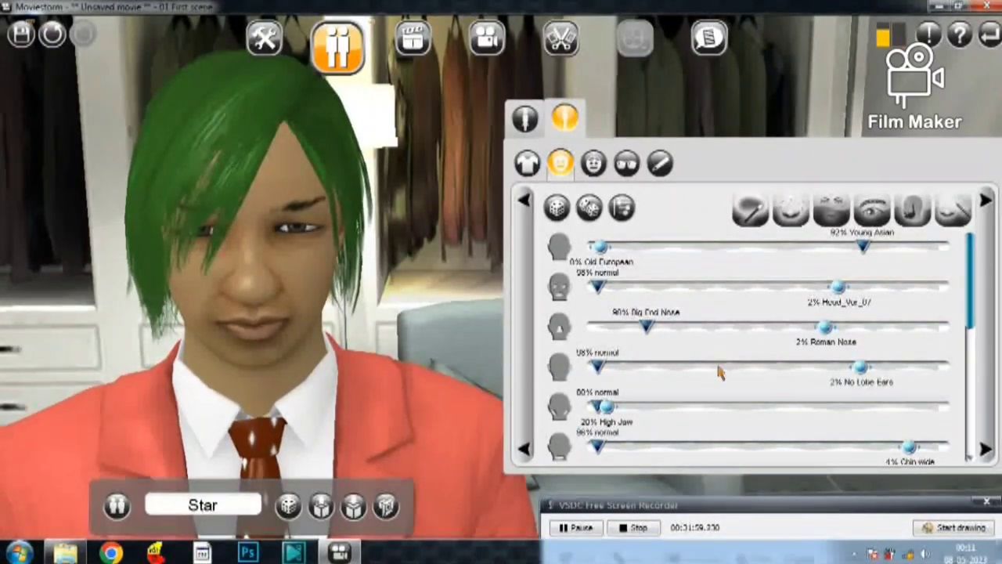
Step: Review the remaining face sliders, open the skin textures and apply the first pale skin tone
{"action": "scroll", "coordinate": [665, 344], "scroll_direction": "down", "scroll_amount": 1}
{"action": "scroll", "coordinate": [662, 346], "scroll_direction": "down", "scroll_amount": 5}
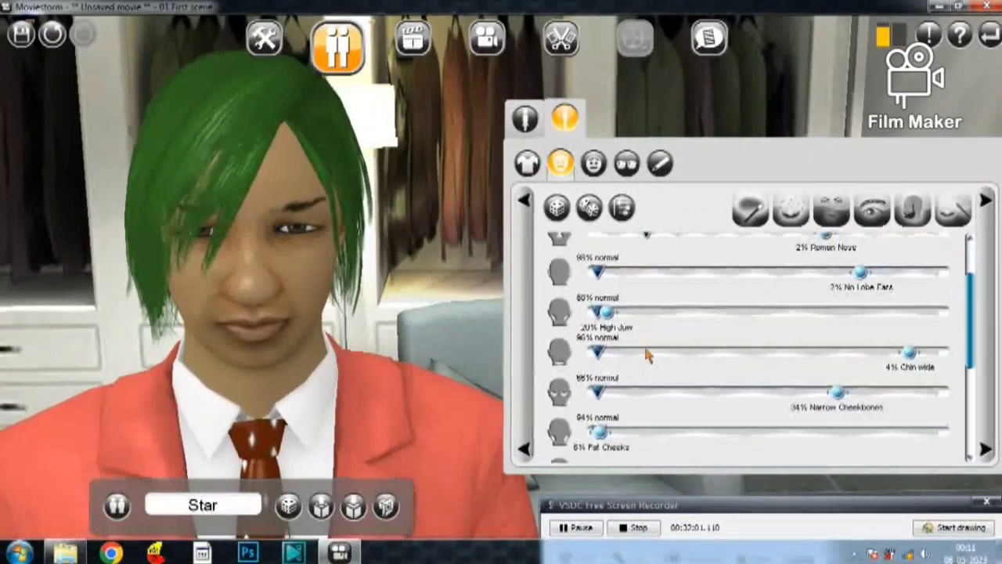
{"action": "scroll", "coordinate": [656, 368], "scroll_direction": "down", "scroll_amount": 2}
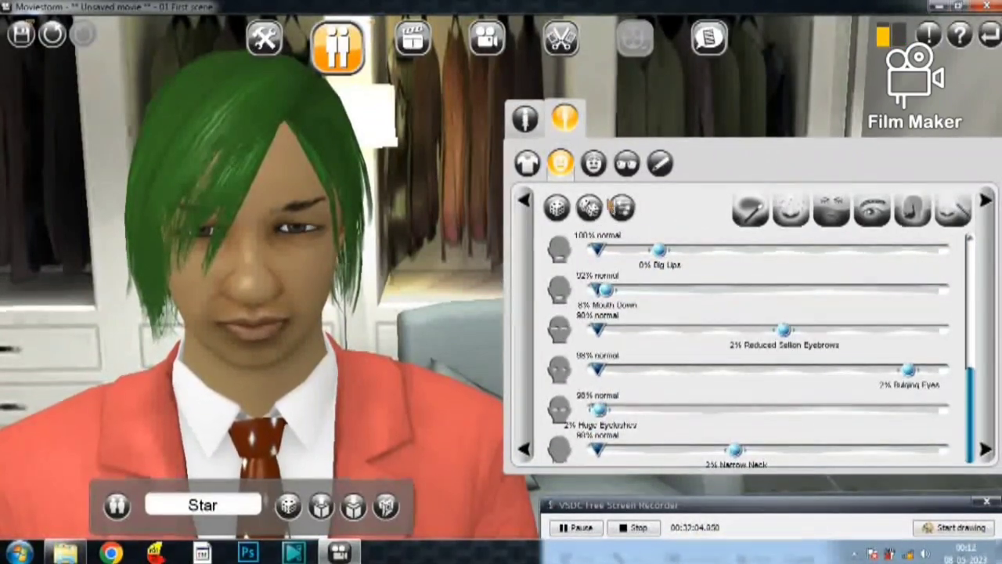
{"action": "left_click", "coordinate": [751, 219]}
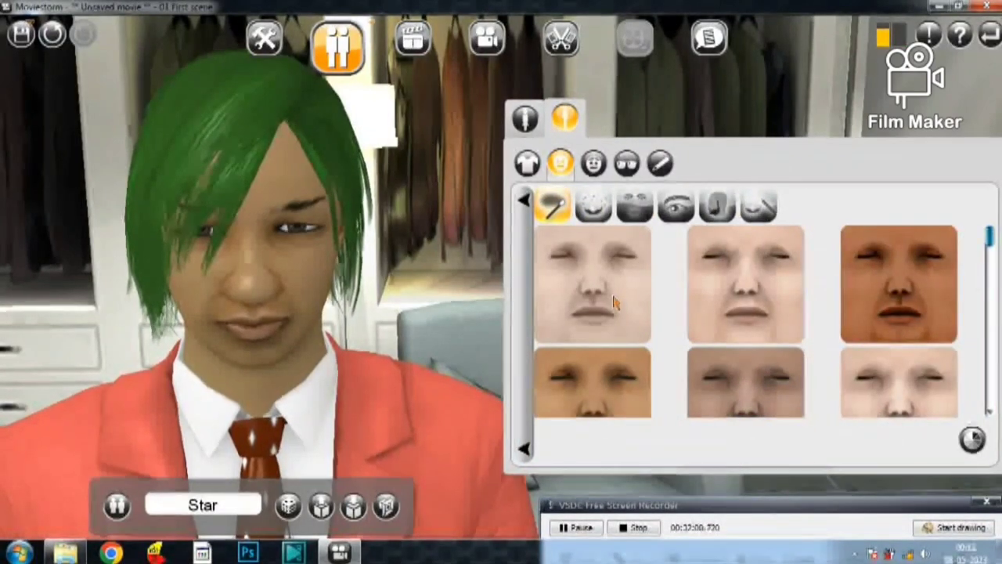
{"action": "left_click", "coordinate": [615, 305]}
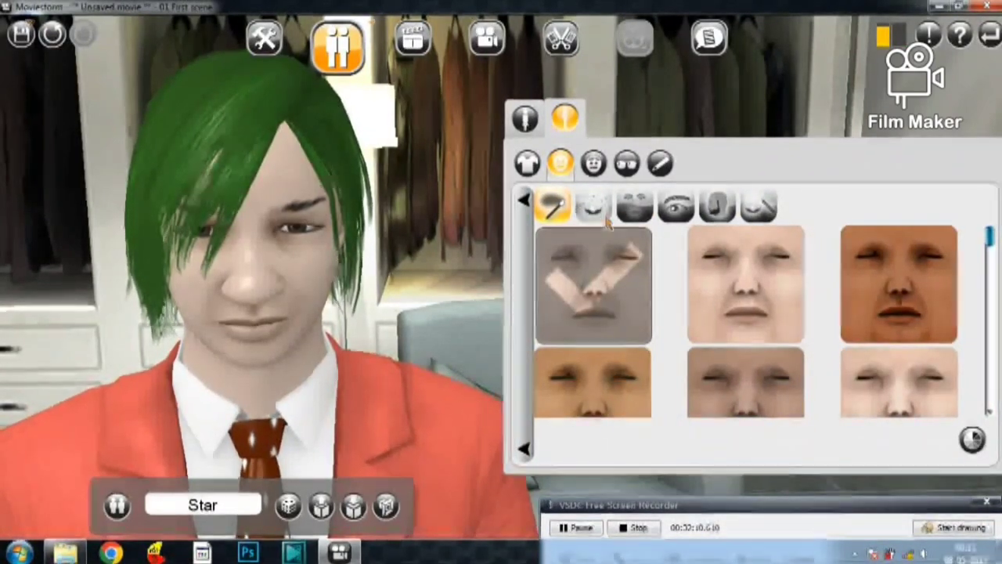
Step: Look through the other skin tones, the freckle and blemish overlays, and the face makeup designs
{"action": "scroll", "coordinate": [793, 334], "scroll_direction": "down", "scroll_amount": 3}
{"action": "scroll", "coordinate": [697, 315], "scroll_direction": "down", "scroll_amount": 3}
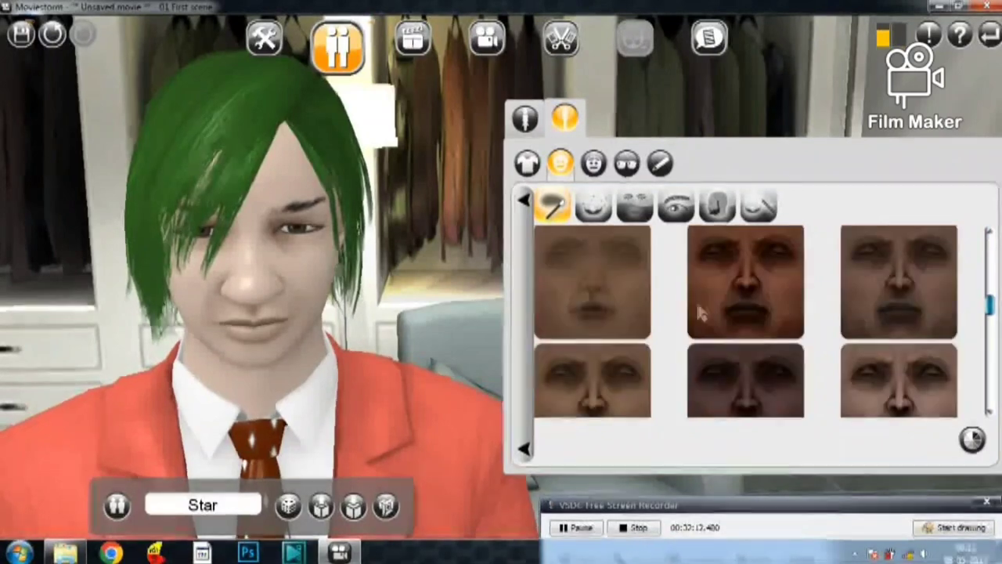
{"action": "left_click", "coordinate": [595, 227]}
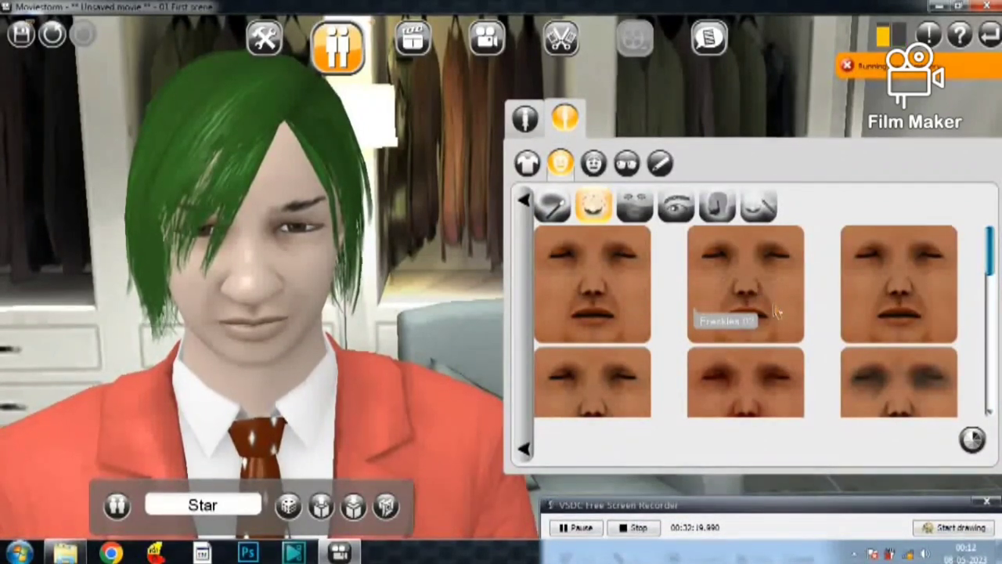
{"action": "left_click", "coordinate": [631, 219]}
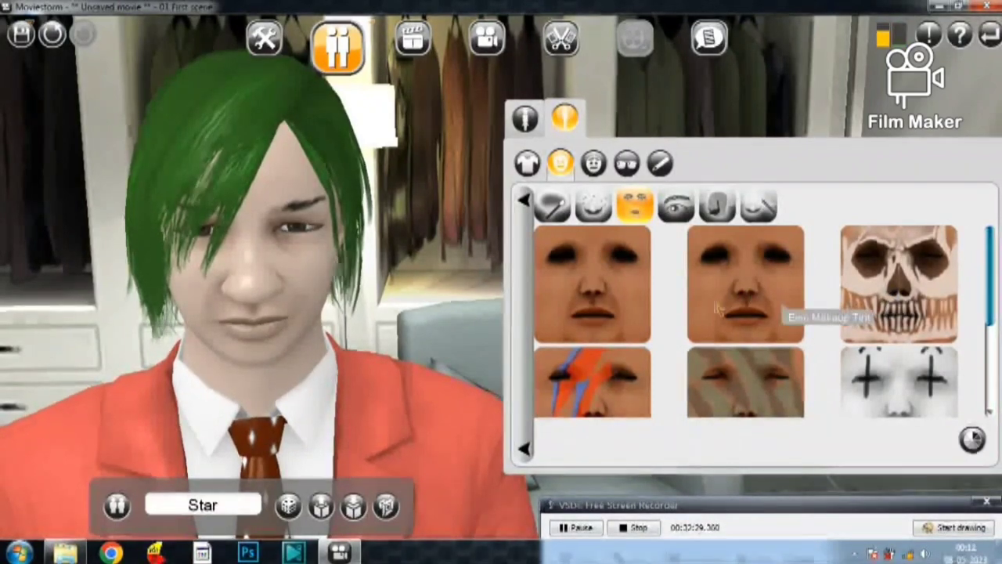
Step: Apply the red and blue lightning bolt makeup to the face and choose the first thin eyebrow style
{"action": "scroll", "coordinate": [585, 312], "scroll_direction": "down", "scroll_amount": 2}
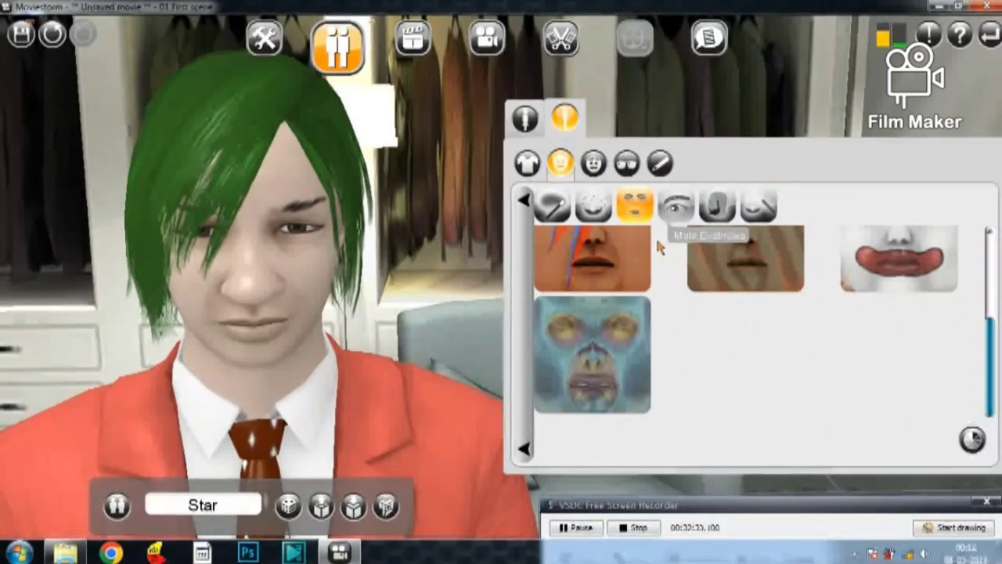
{"action": "left_click", "coordinate": [595, 270]}
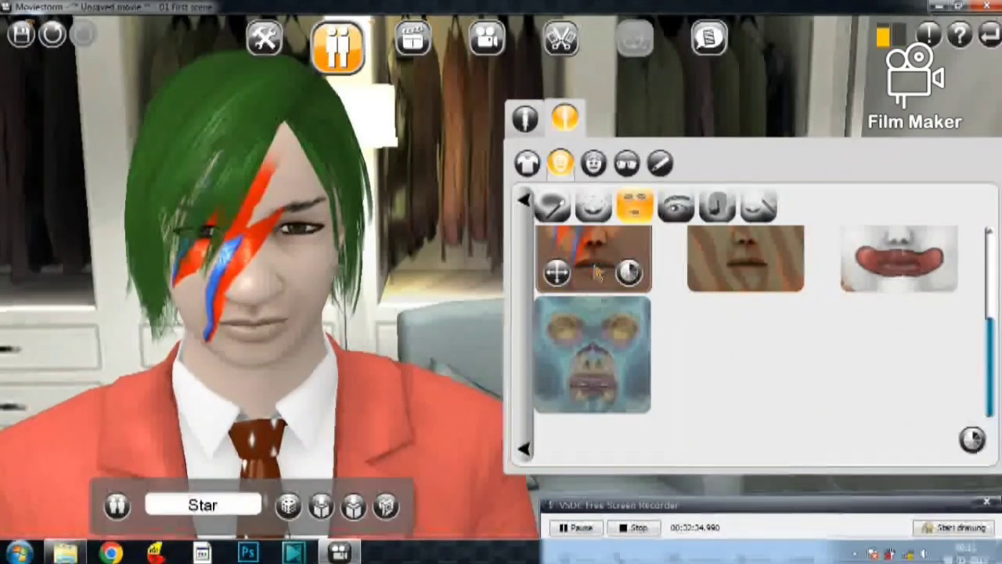
{"action": "left_click", "coordinate": [675, 209]}
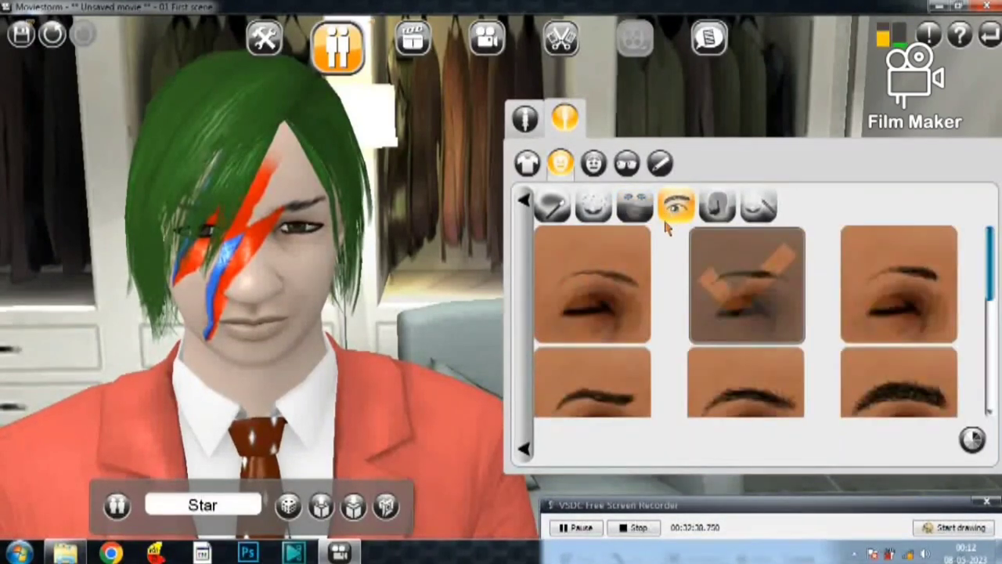
{"action": "left_click", "coordinate": [599, 289]}
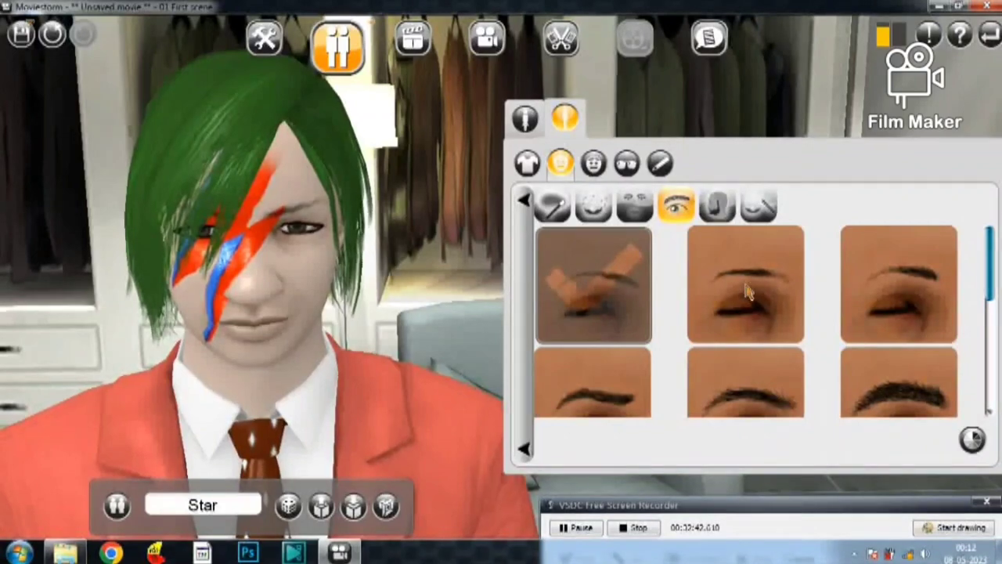
Step: Look through the other eyebrows, the facial hair styles, and the scar, blood and tears face effects
{"action": "scroll", "coordinate": [745, 289], "scroll_direction": "down", "scroll_amount": 2}
{"action": "scroll", "coordinate": [745, 290], "scroll_direction": "down", "scroll_amount": 2}
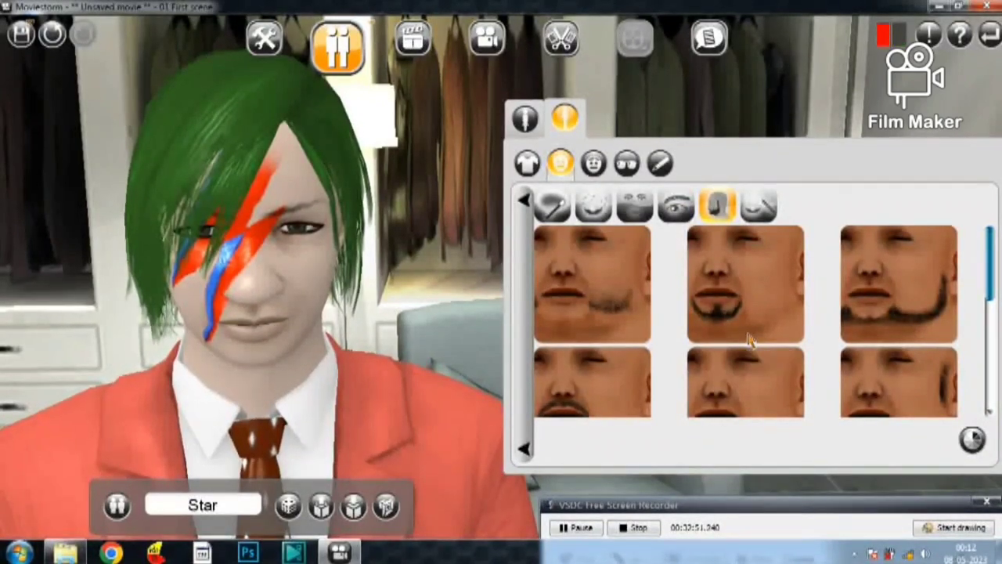
{"action": "scroll", "coordinate": [759, 337], "scroll_direction": "down", "scroll_amount": 2}
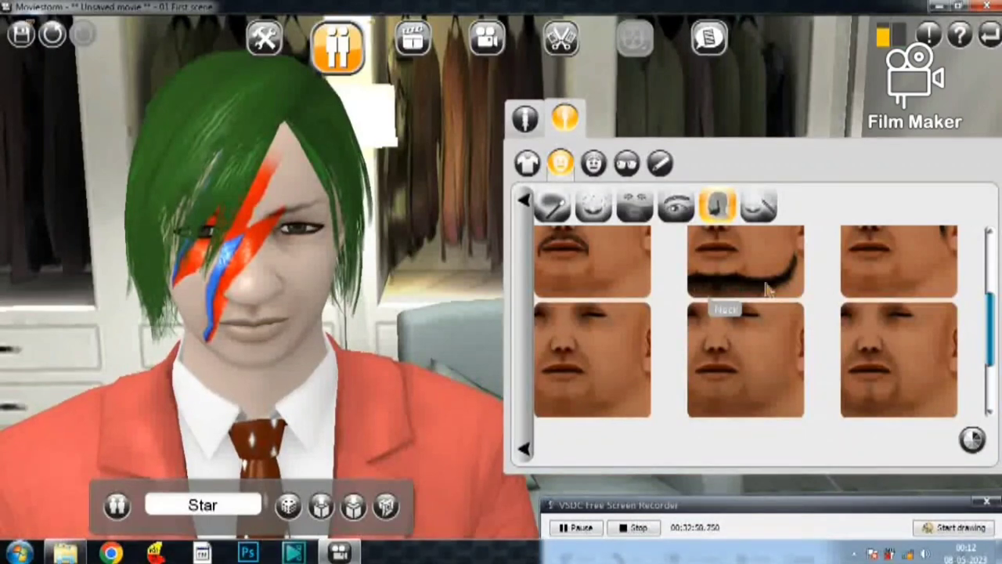
{"action": "left_click", "coordinate": [756, 206]}
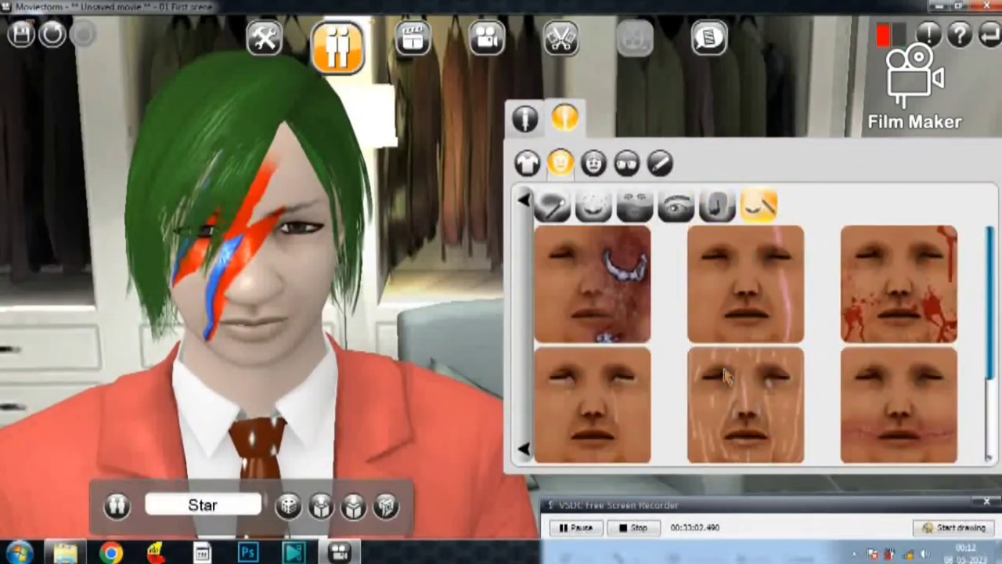
{"action": "scroll", "coordinate": [699, 365], "scroll_direction": "down", "scroll_amount": 2}
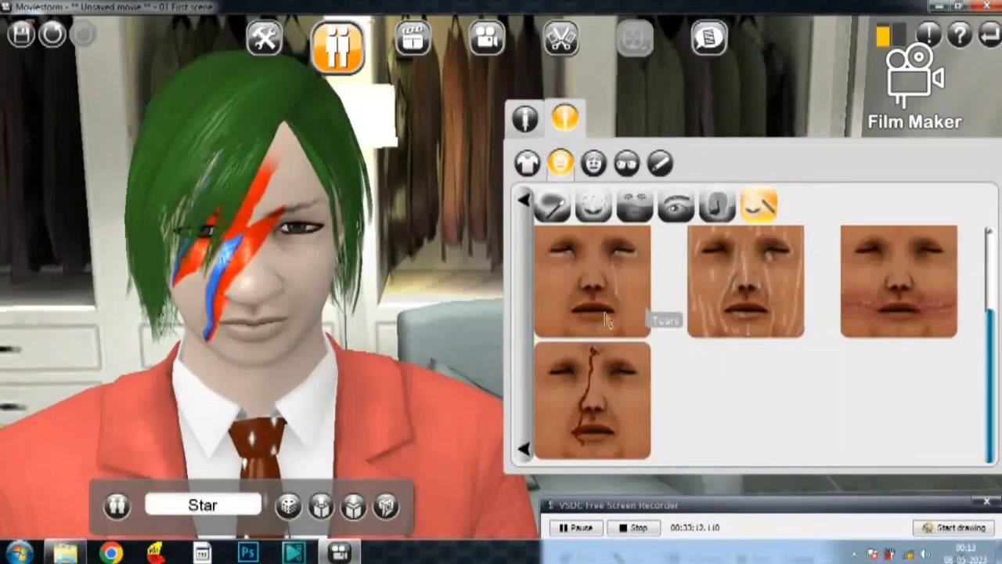
{"action": "scroll", "coordinate": [606, 320], "scroll_direction": "up", "scroll_amount": 2}
{"action": "scroll", "coordinate": [607, 319], "scroll_direction": "up", "scroll_amount": 1}
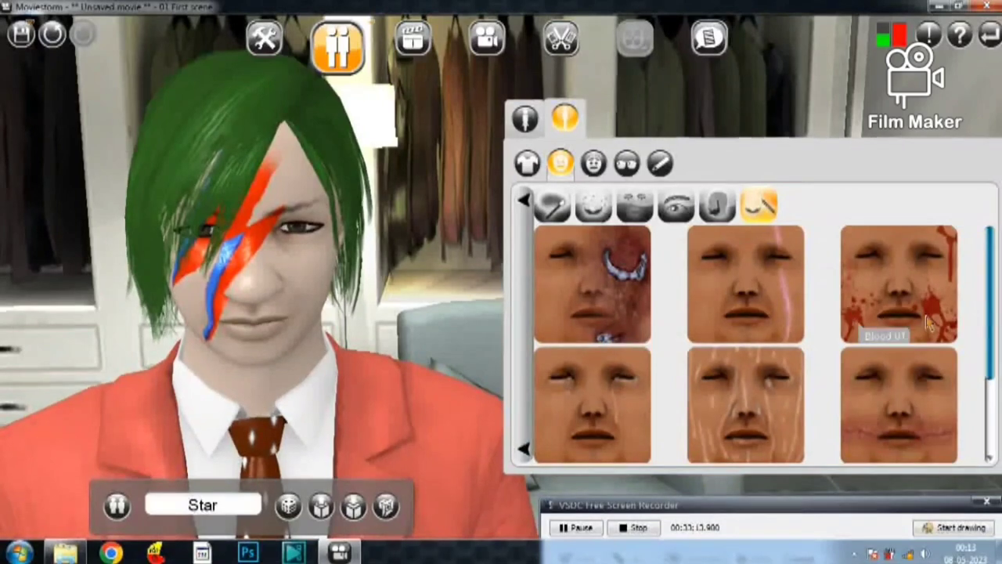
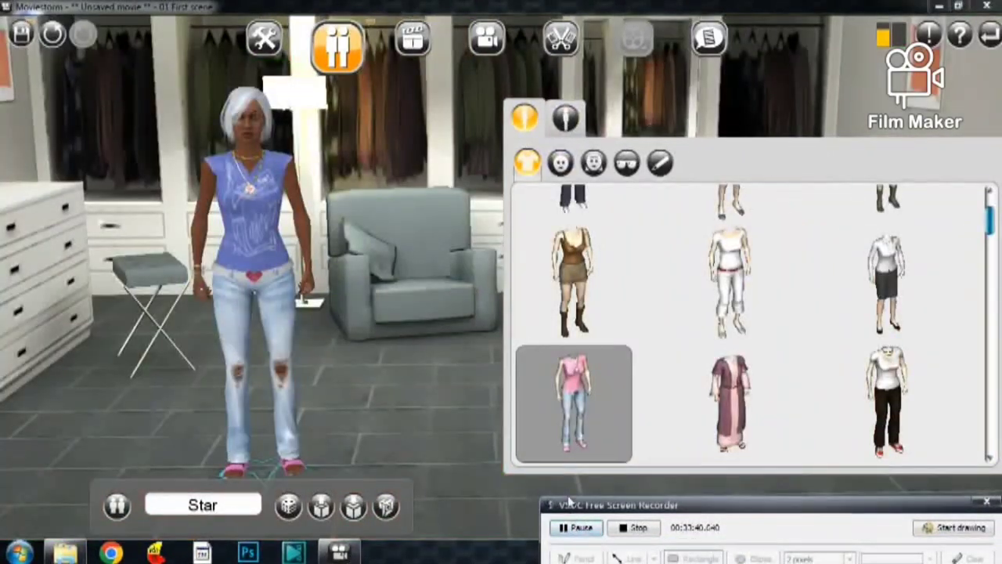
Step: Browse the remaining women's outfits for Star, down to the uniforms and the white gown
{"action": "left_click", "coordinate": [615, 391]}
{"action": "left_click_drag", "start_coordinate": [992, 223], "coordinate": [989, 382]}
{"action": "scroll", "coordinate": [988, 407], "scroll_direction": "down", "scroll_amount": 5}
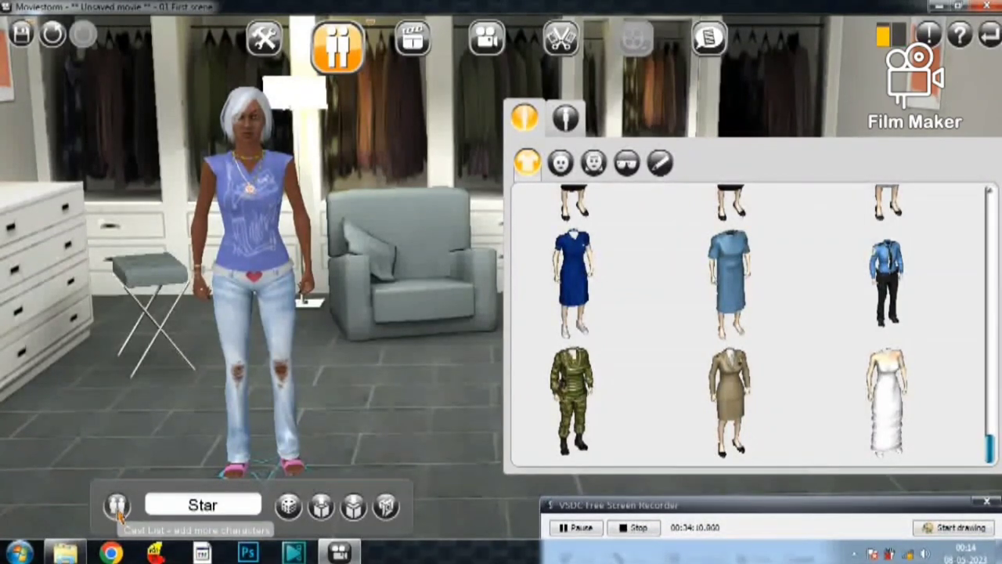
Step: Add the stock character Mark to the cast as a new character and check the cast list
{"action": "left_click", "coordinate": [118, 507]}
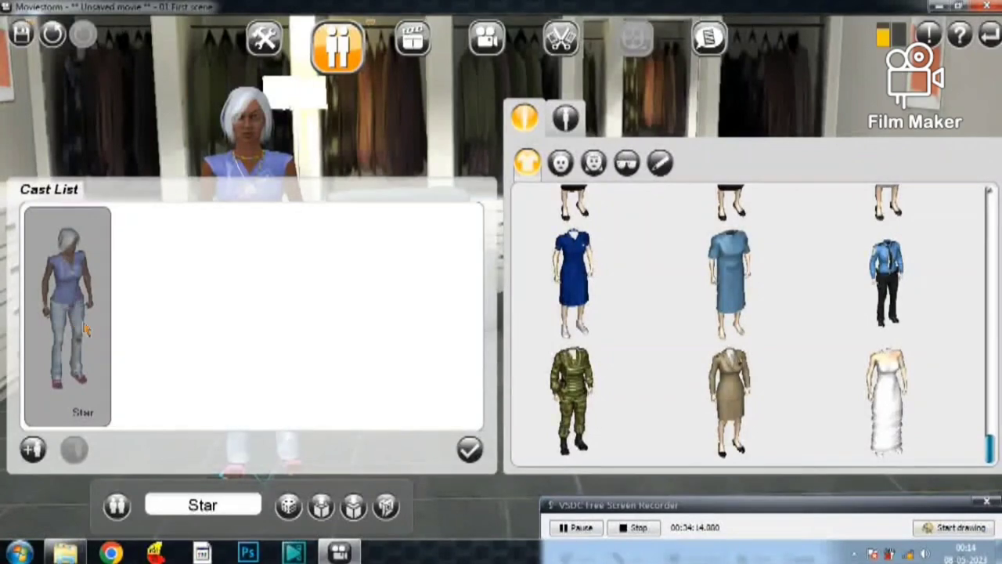
{"action": "left_click", "coordinate": [33, 450]}
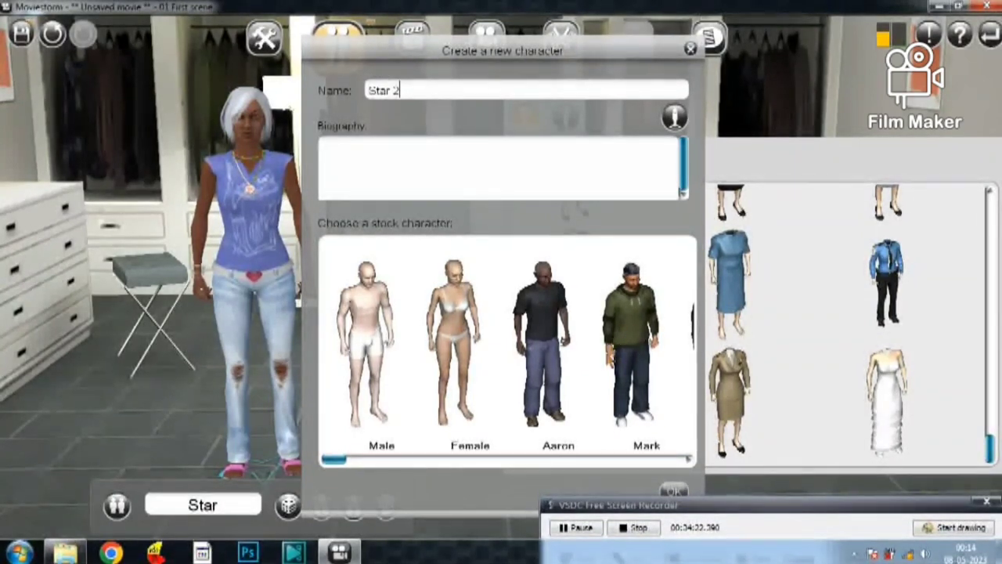
{"action": "left_click", "coordinate": [592, 363]}
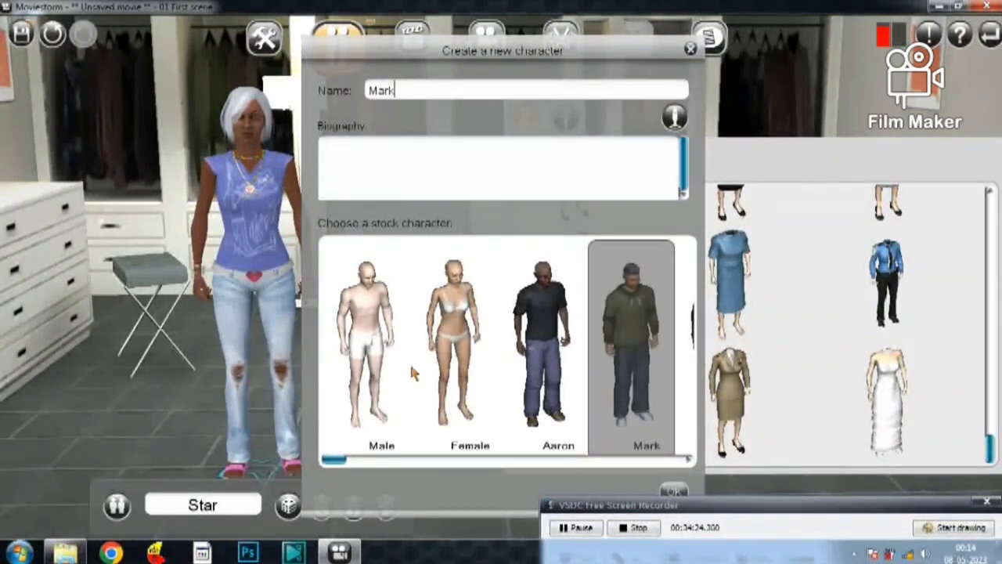
{"action": "left_click", "coordinate": [673, 491]}
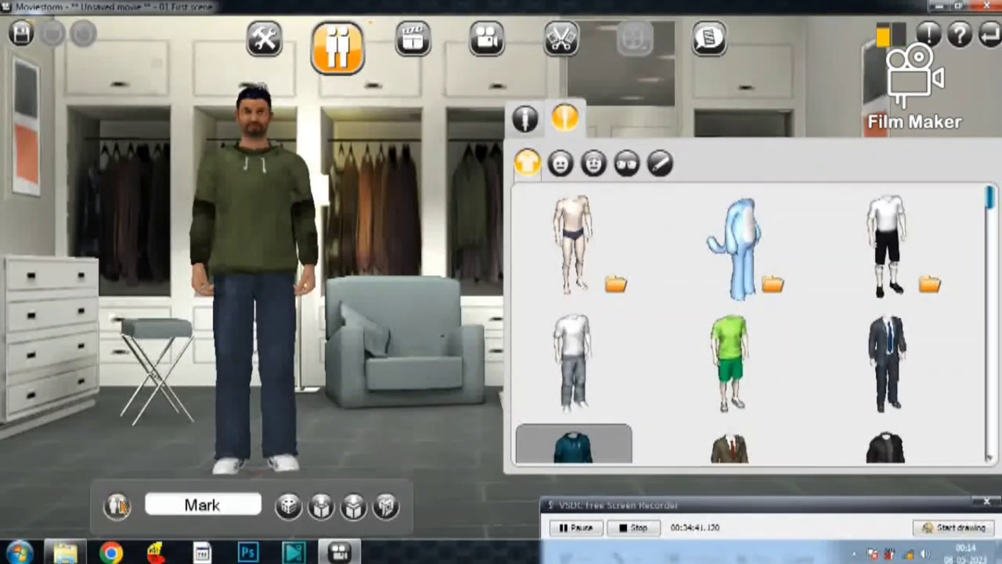
{"action": "left_click", "coordinate": [117, 505]}
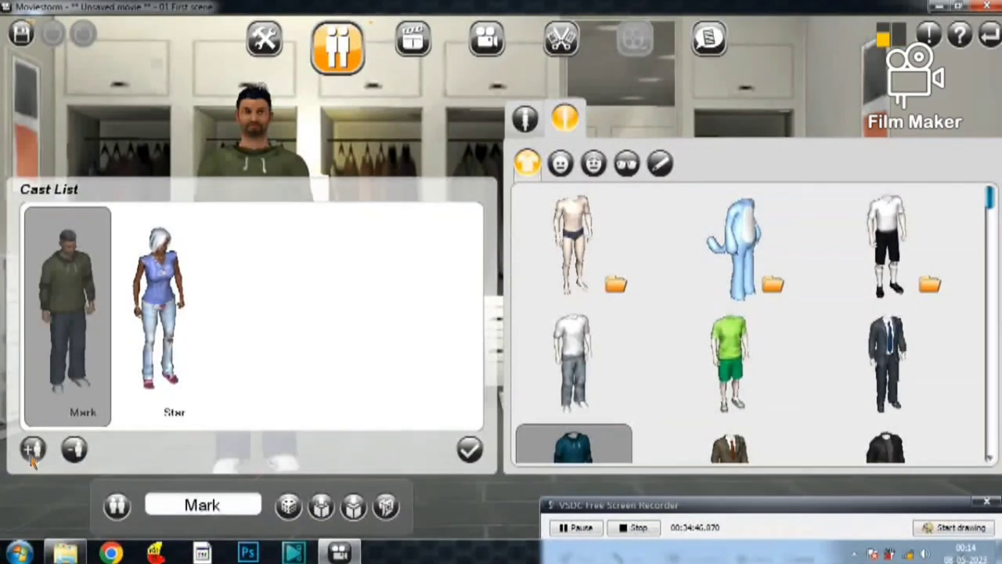
{"action": "left_click", "coordinate": [469, 449]}
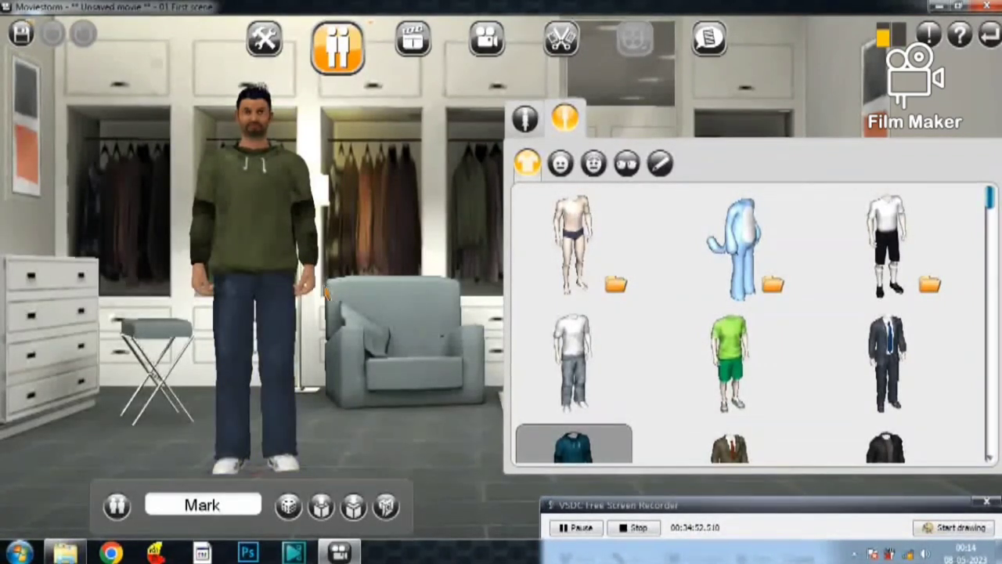
Step: Switch to directing the scene and place Mark on the pavement in front of the brick terraced houses
{"action": "left_click", "coordinate": [411, 51]}
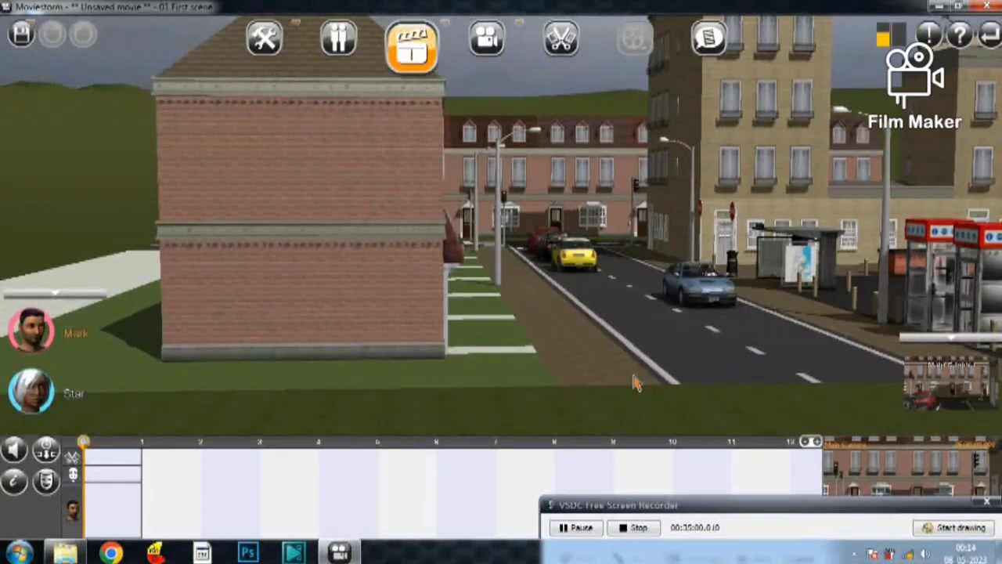
{"action": "right_click_drag", "start_coordinate": [626, 379], "coordinate": [410, 402]}
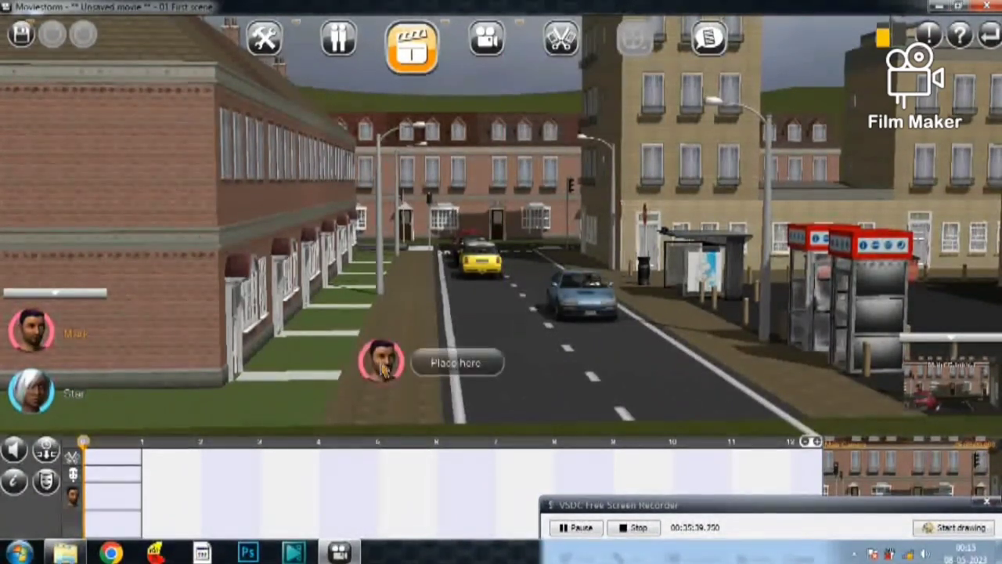
{"action": "left_click", "coordinate": [533, 368]}
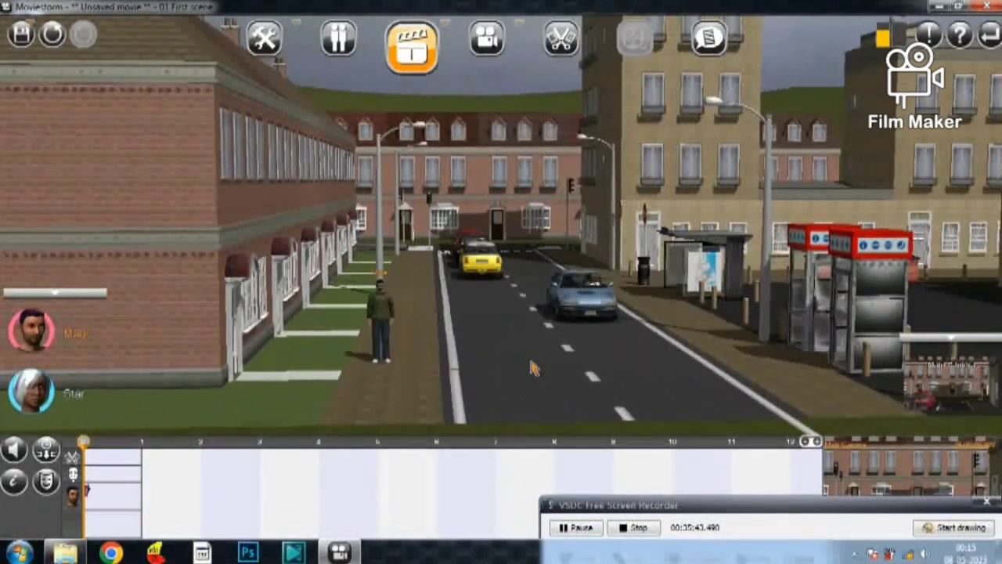
Step: Place Star on the opposite pavement beside the bus shelter
{"action": "left_click", "coordinate": [386, 329]}
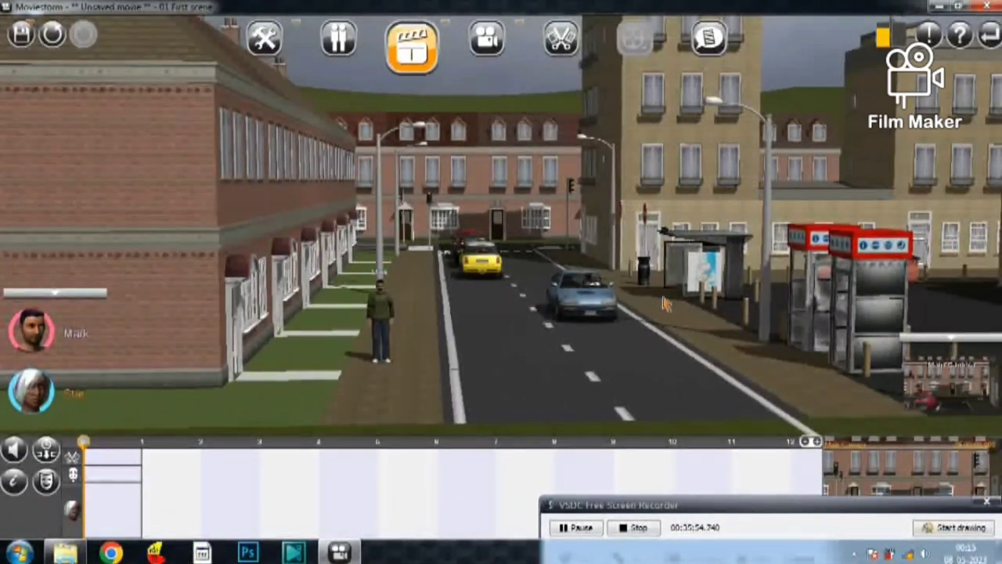
{"action": "left_click_drag", "start_coordinate": [658, 298], "coordinate": [729, 302]}
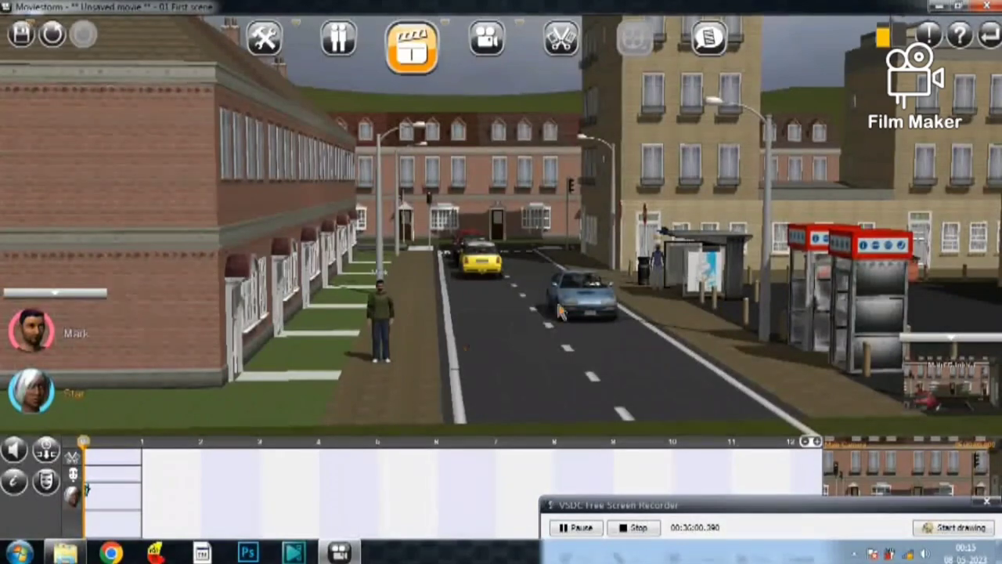
{"action": "scroll", "coordinate": [439, 354], "scroll_direction": "up", "scroll_amount": 3}
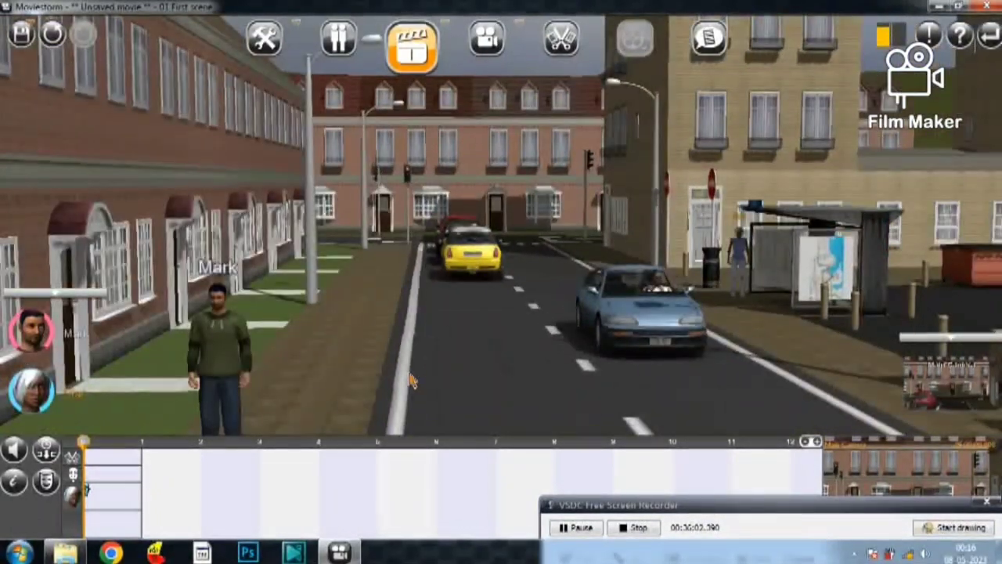
{"action": "scroll", "coordinate": [394, 351], "scroll_direction": "down", "scroll_amount": 2}
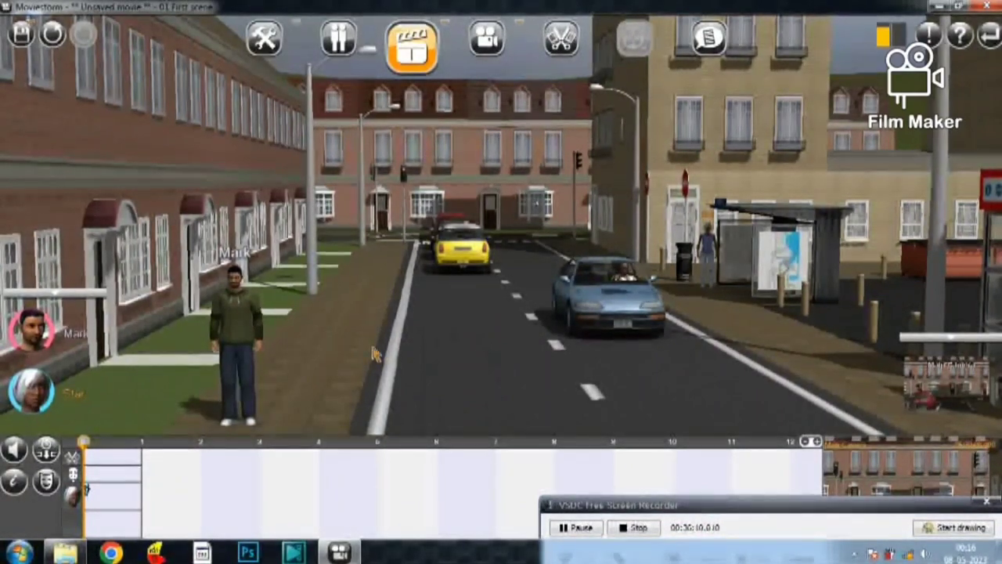
Step: Make Mark the active character, review his available actions and start a Say dialogue for him
{"action": "left_click", "coordinate": [258, 333]}
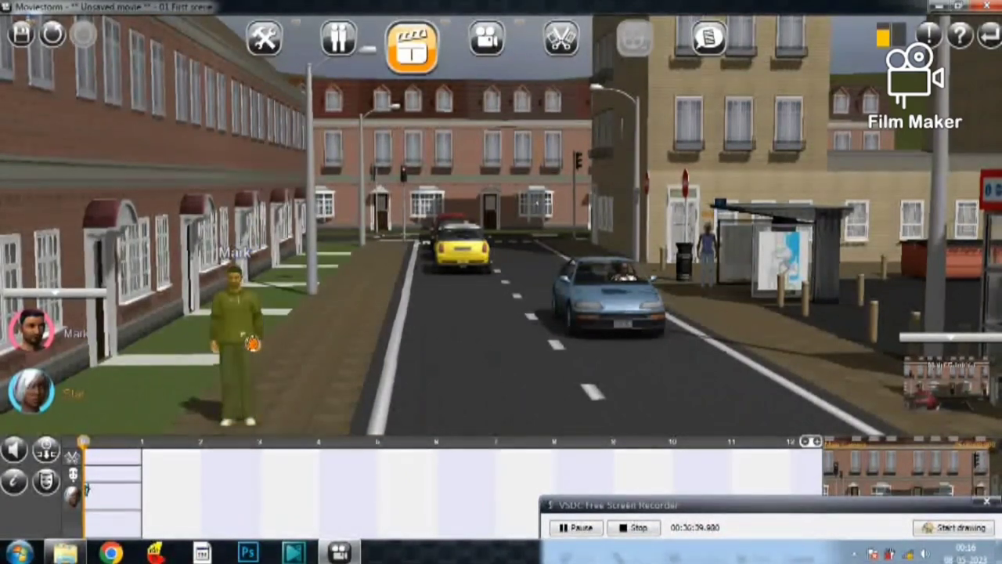
{"action": "left_click", "coordinate": [248, 336]}
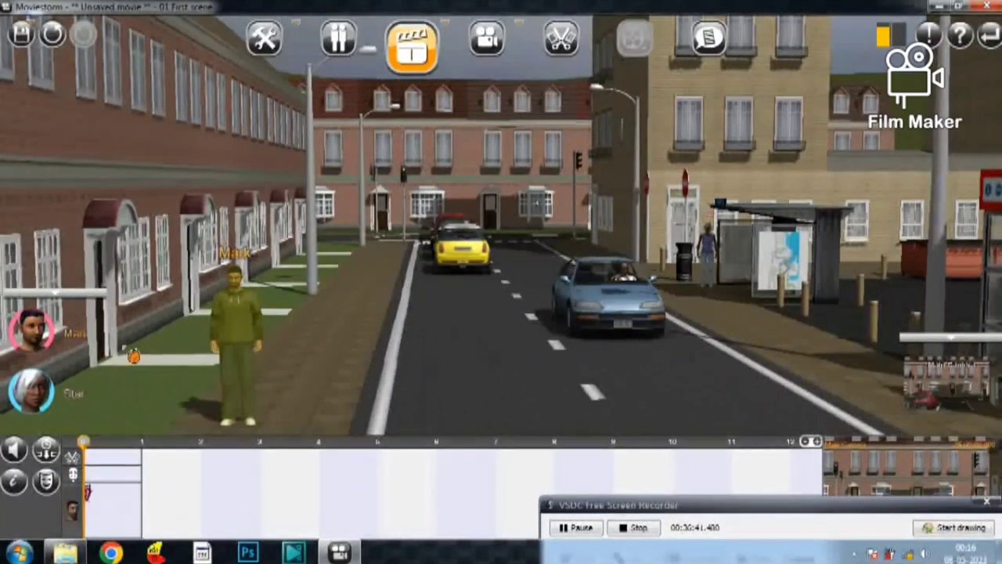
{"action": "left_click", "coordinate": [239, 344]}
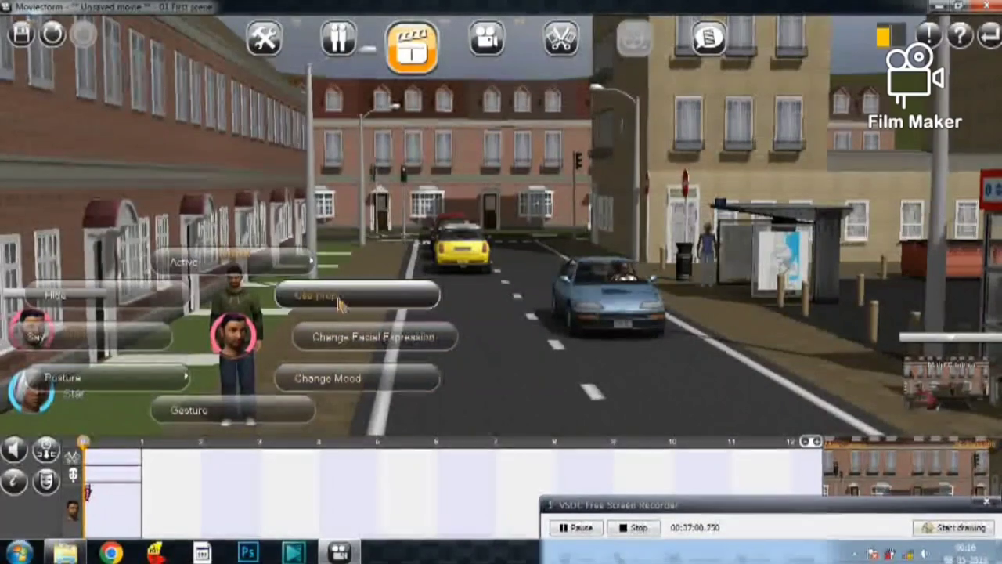
{"action": "mouse_move", "coordinate": [251, 266]}
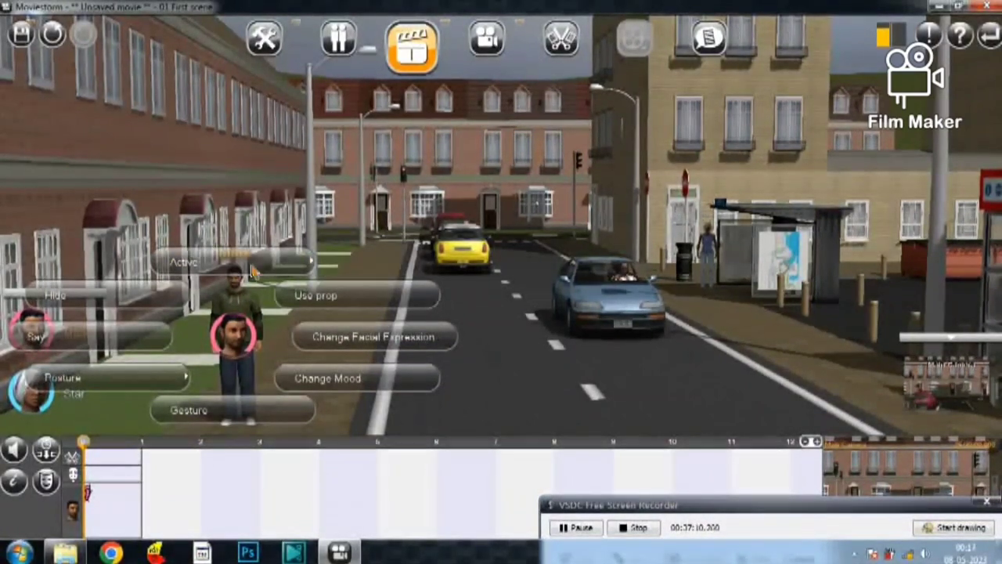
{"action": "mouse_move", "coordinate": [358, 266]}
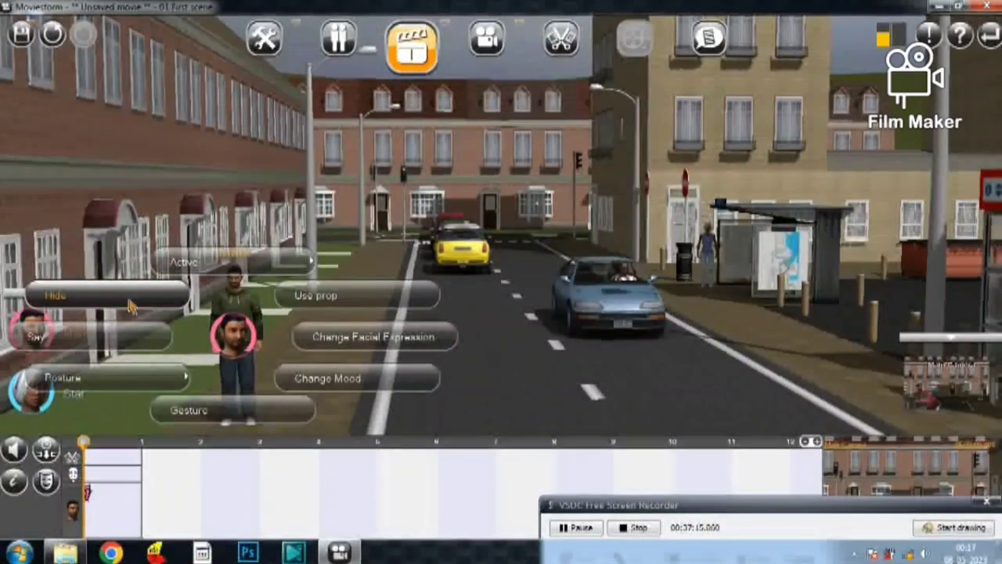
{"action": "left_click", "coordinate": [88, 345]}
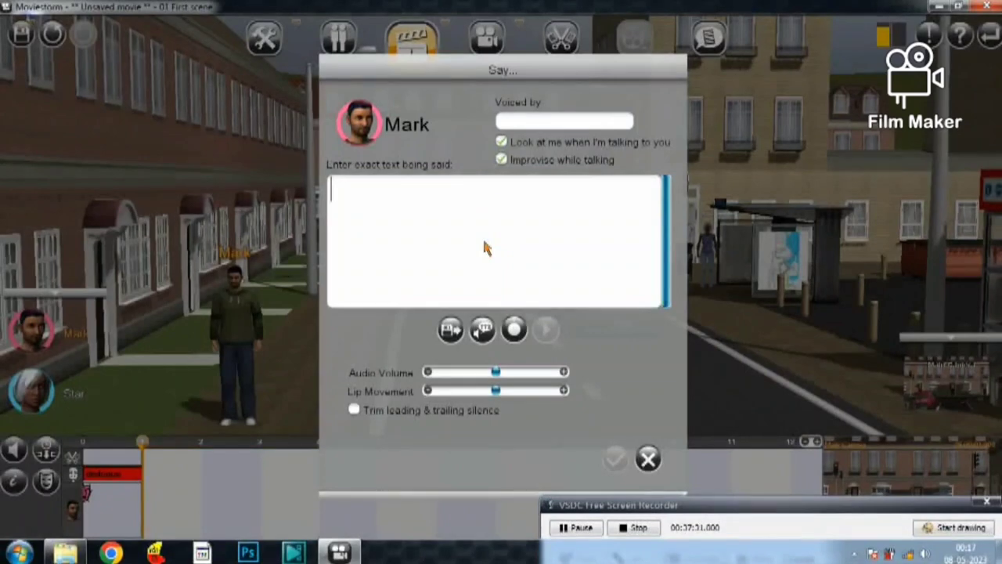
{"action": "type", "text": "t"}
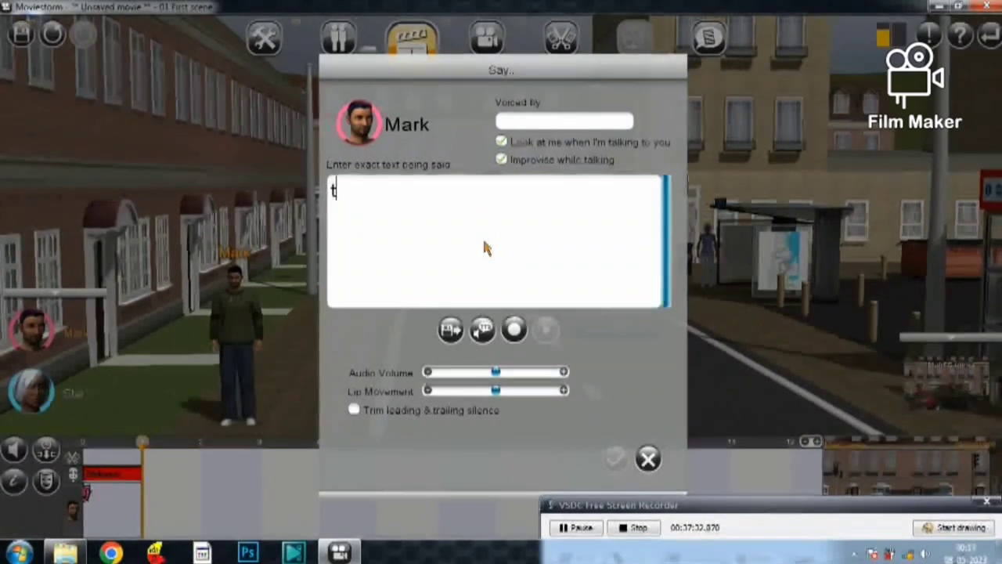
{"action": "type", "text": "==--"}
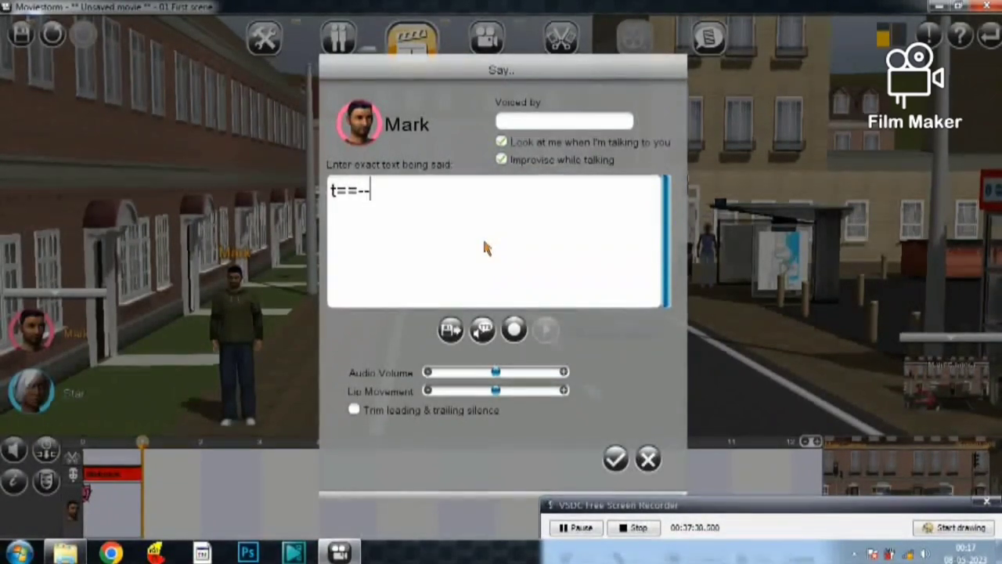
{"action": "key", "text": "BackSpace"}
{"action": "key", "text": "BackSpace"}
{"action": "key", "text": "BackSpace"}
{"action": "key", "text": "BackSpace"}
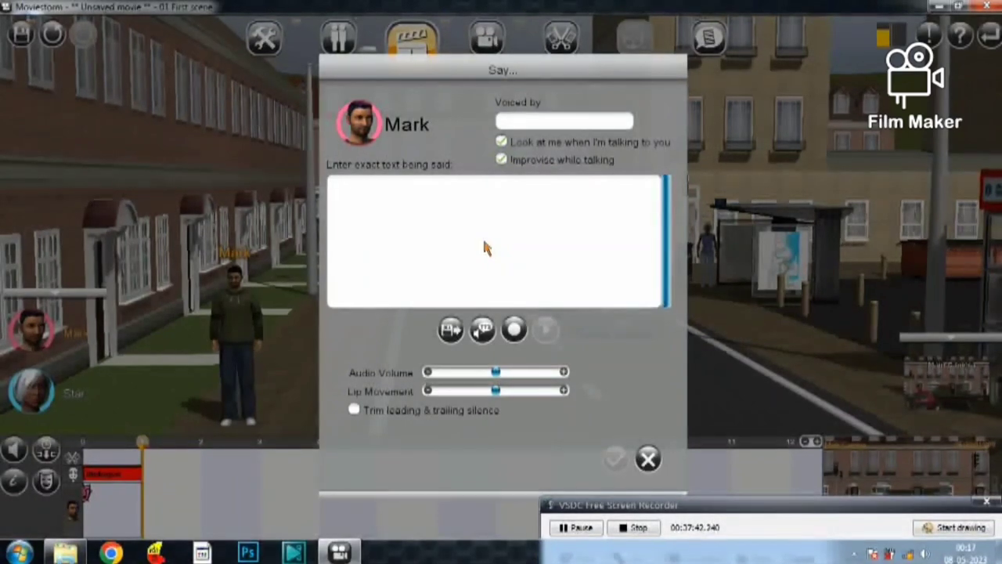
Step: Give Mark the line "hi" at maximum audio volume, convert it to synthetic speech, and preview it before accepting the dialogue
{"action": "type", "text": "hi"}
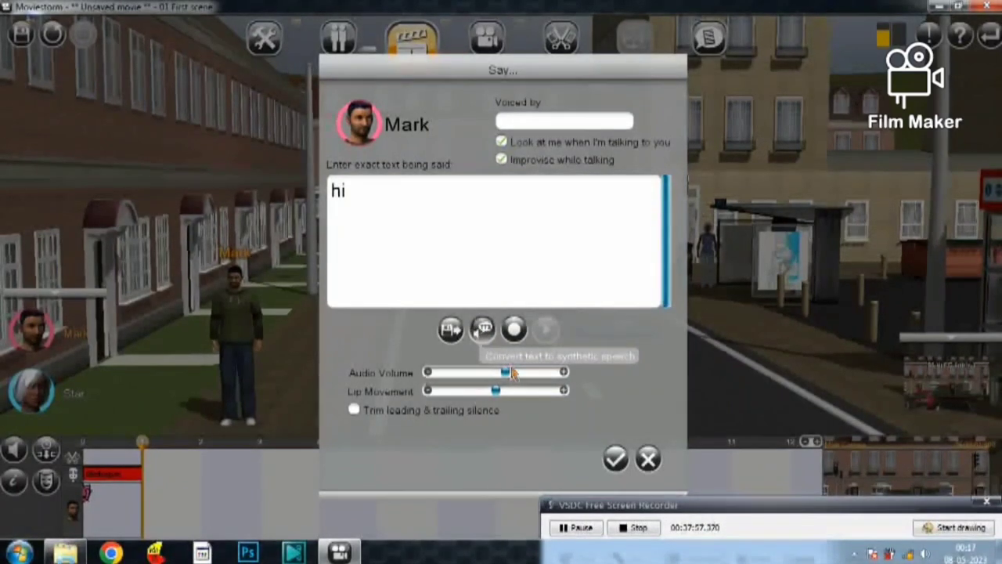
{"action": "left_click_drag", "start_coordinate": [505, 372], "coordinate": [604, 386]}
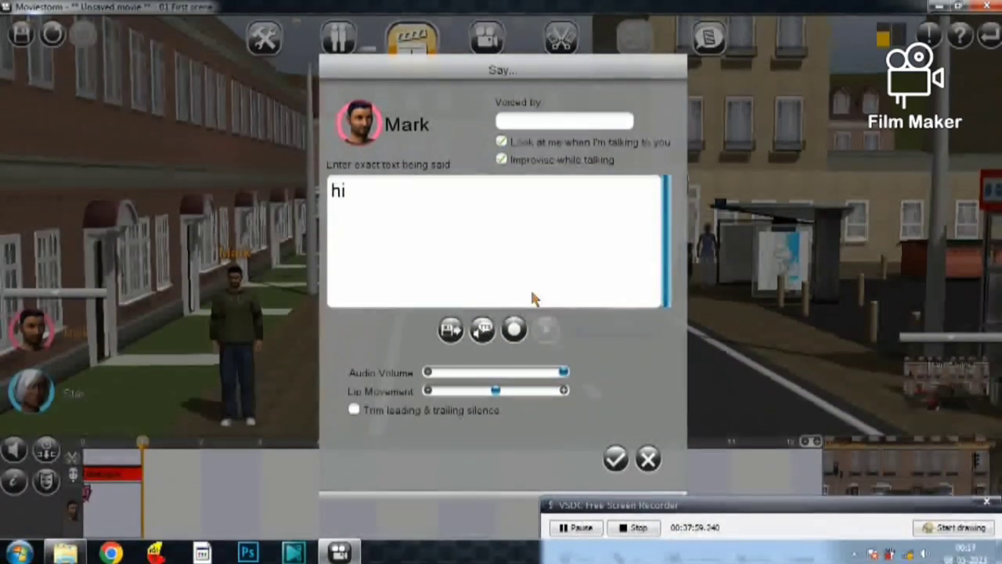
{"action": "left_click", "coordinate": [481, 332]}
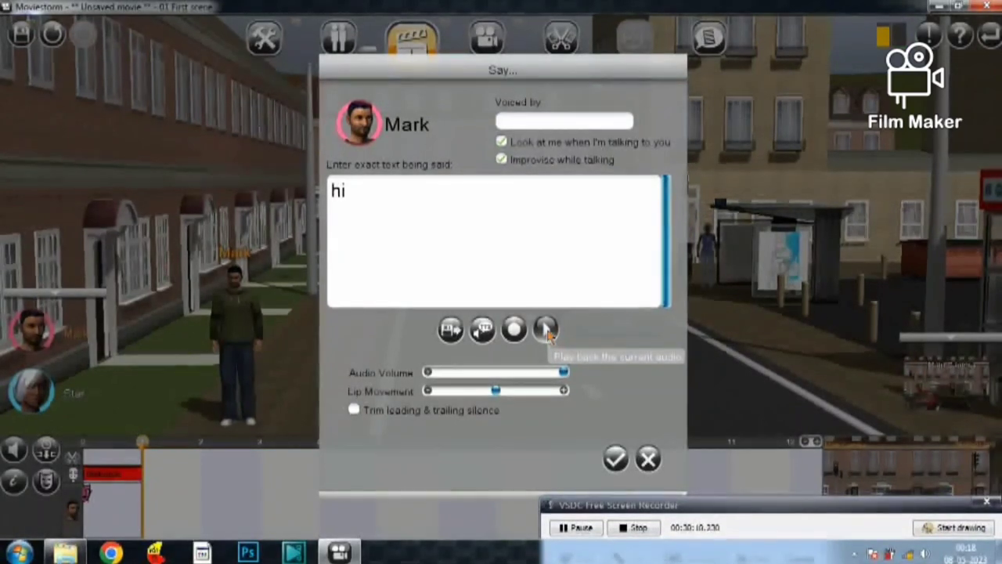
{"action": "left_click", "coordinate": [547, 330]}
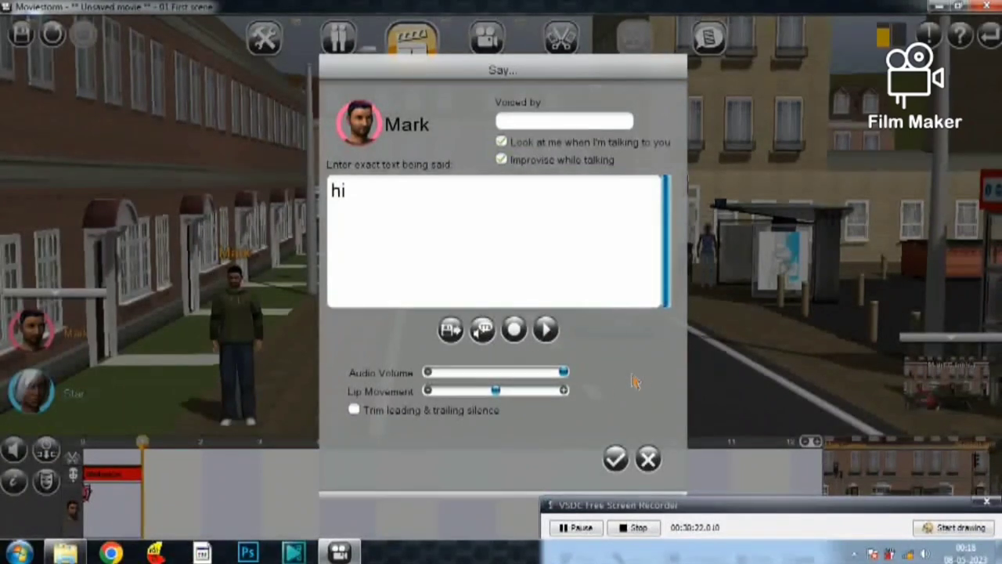
{"action": "left_click", "coordinate": [616, 458]}
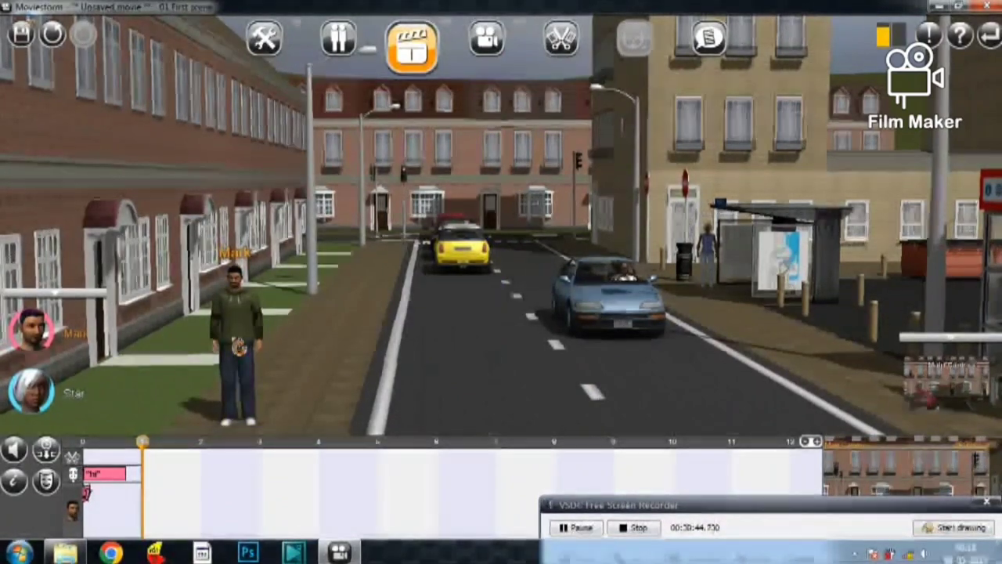
Step: Turn Mark 90 degrees left from his posture actions so that he faces the road
{"action": "left_click", "coordinate": [234, 346]}
{"action": "left_click", "coordinate": [188, 397]}
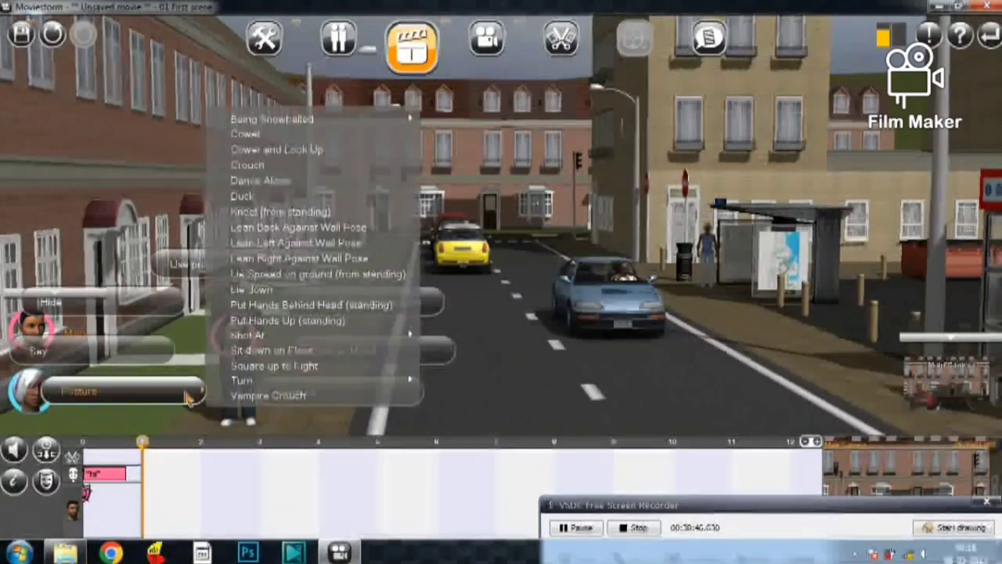
{"action": "mouse_move", "coordinate": [256, 385]}
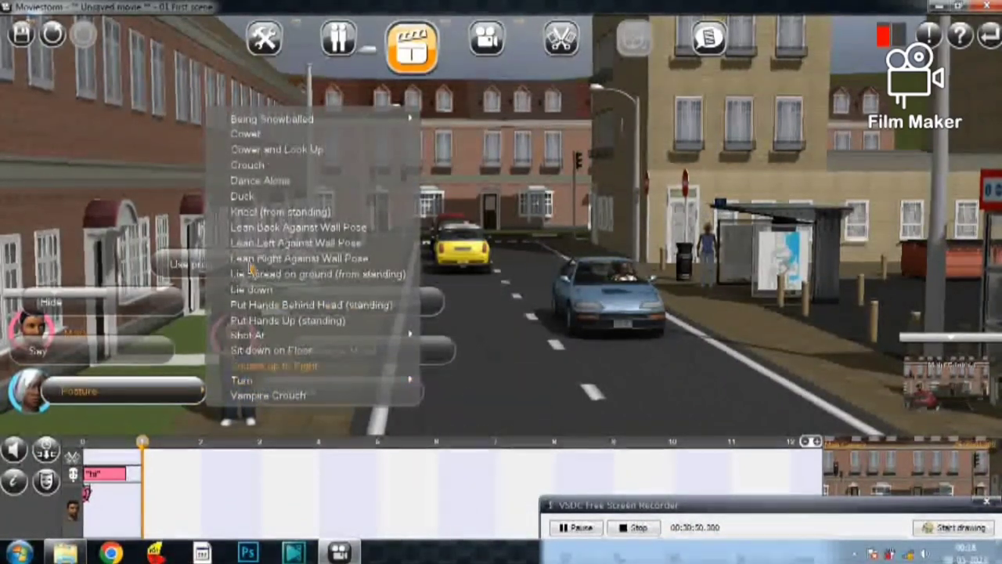
{"action": "mouse_move", "coordinate": [264, 125]}
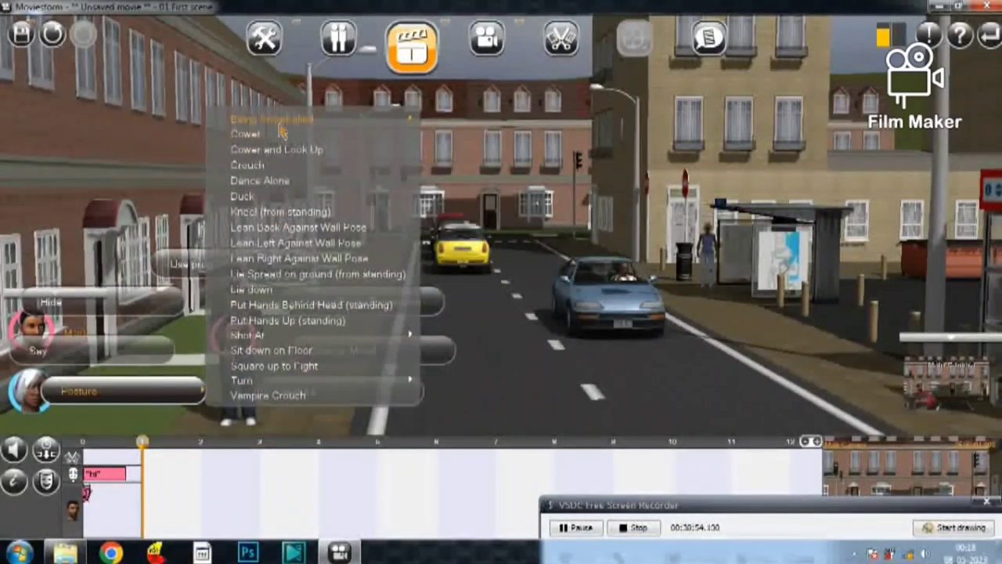
{"action": "mouse_move", "coordinate": [310, 125]}
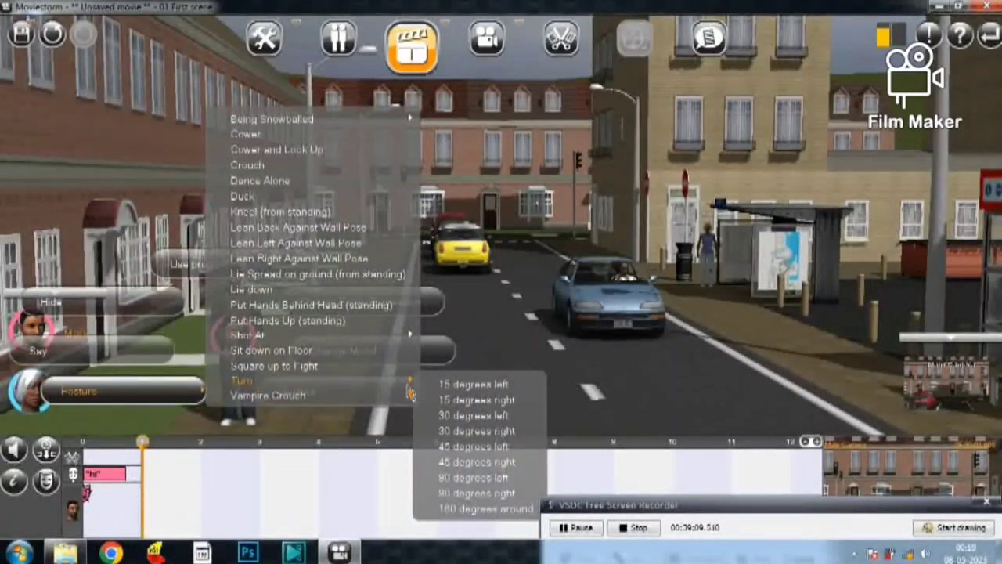
{"action": "left_click", "coordinate": [465, 478]}
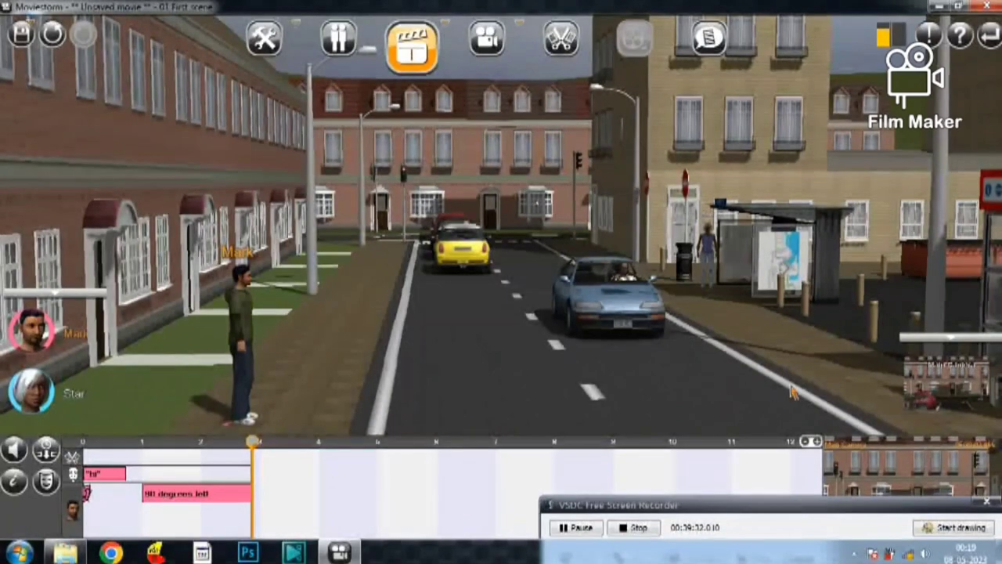
Step: Walk Mark across the road to the opposite pavement and along it to the bus shelter near Star
{"action": "left_click", "coordinate": [846, 395]}
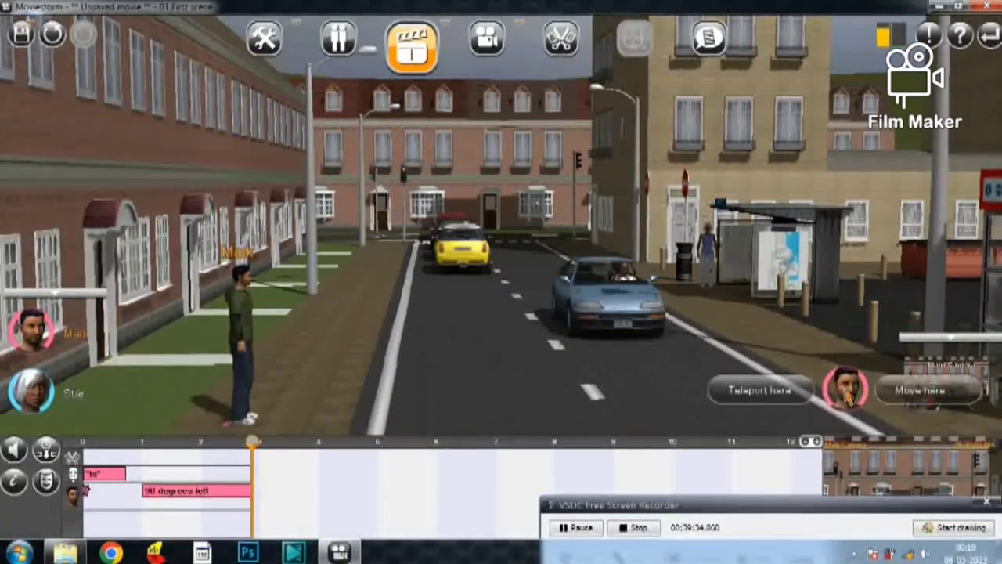
{"action": "left_click", "coordinate": [900, 395]}
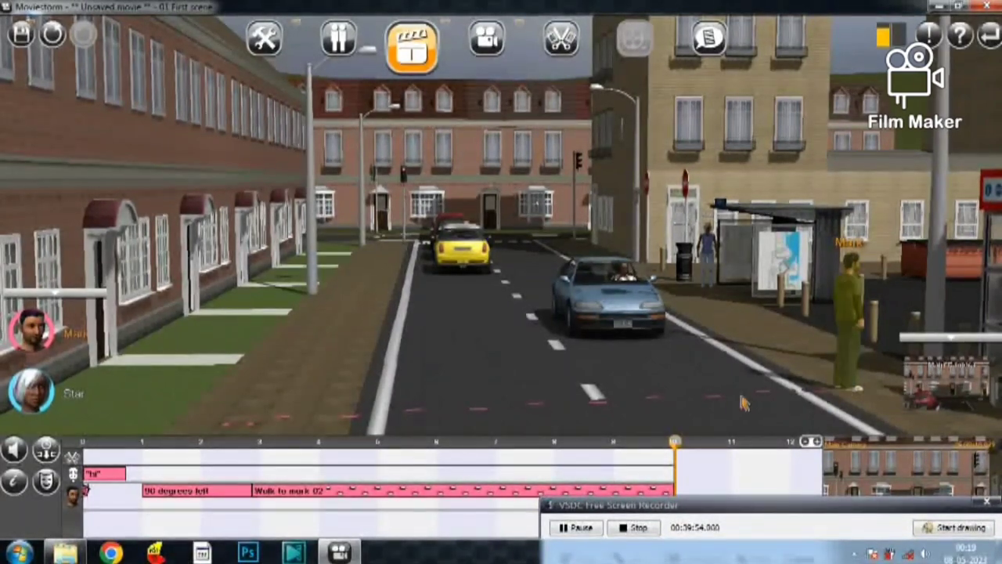
{"action": "left_click", "coordinate": [727, 310]}
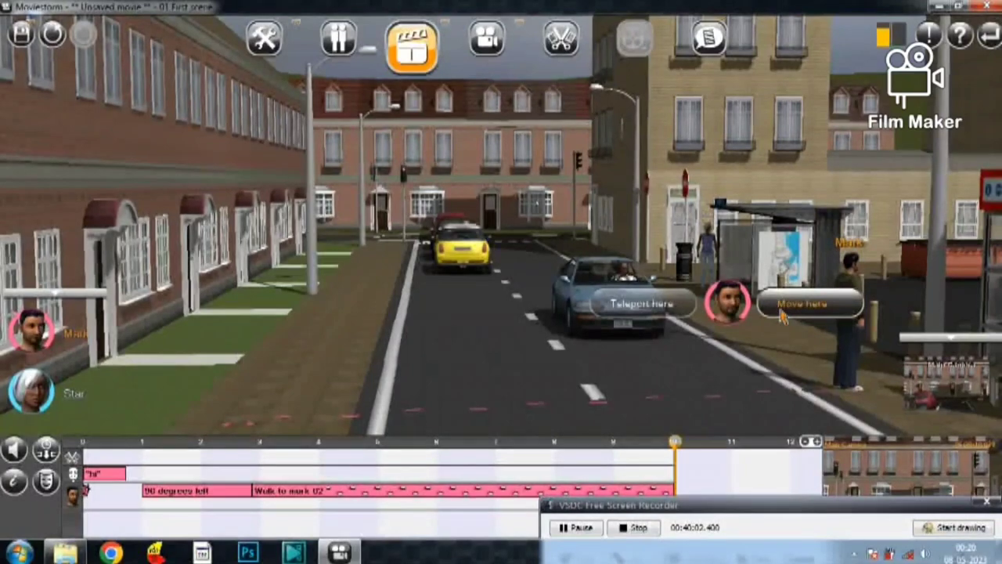
{"action": "left_click", "coordinate": [781, 312]}
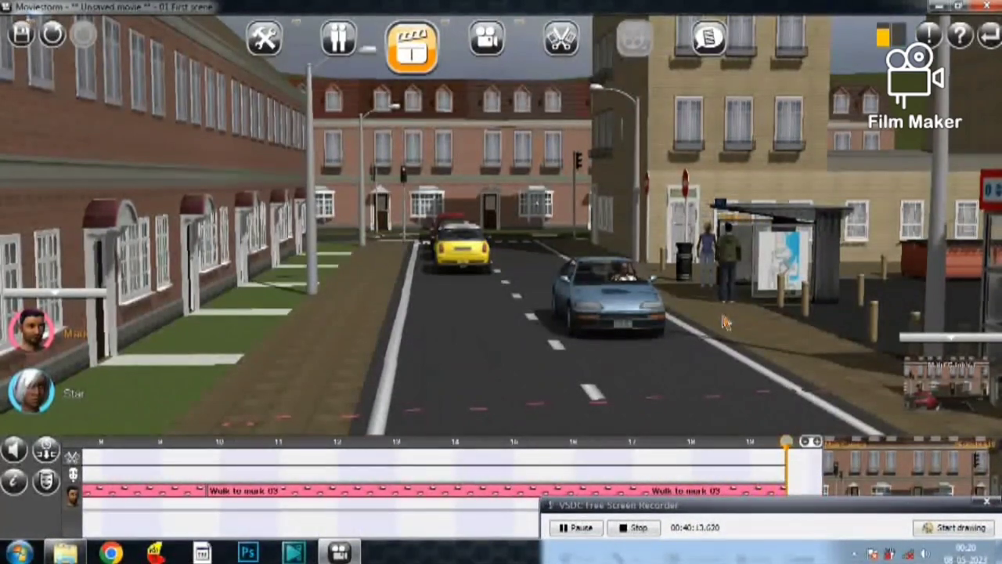
Step: Frame Mark and Star from the road side of the bus shelter and give Mark the Square up to Fight posture
{"action": "scroll", "coordinate": [726, 300], "scroll_direction": "up", "scroll_amount": 5}
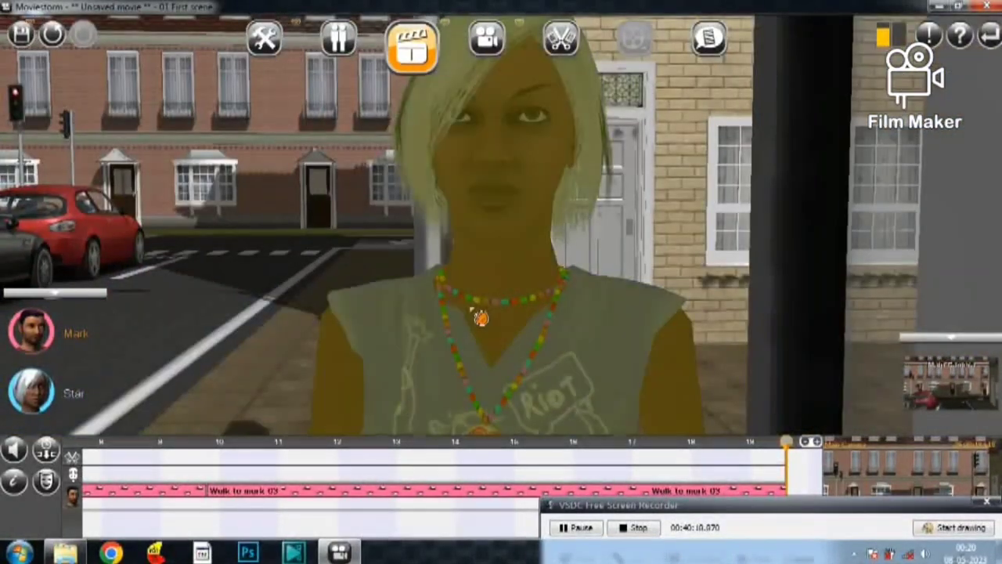
{"action": "right_click_drag", "start_coordinate": [480, 317], "coordinate": [398, 407]}
{"action": "right_click_drag", "start_coordinate": [664, 283], "coordinate": [501, 385]}
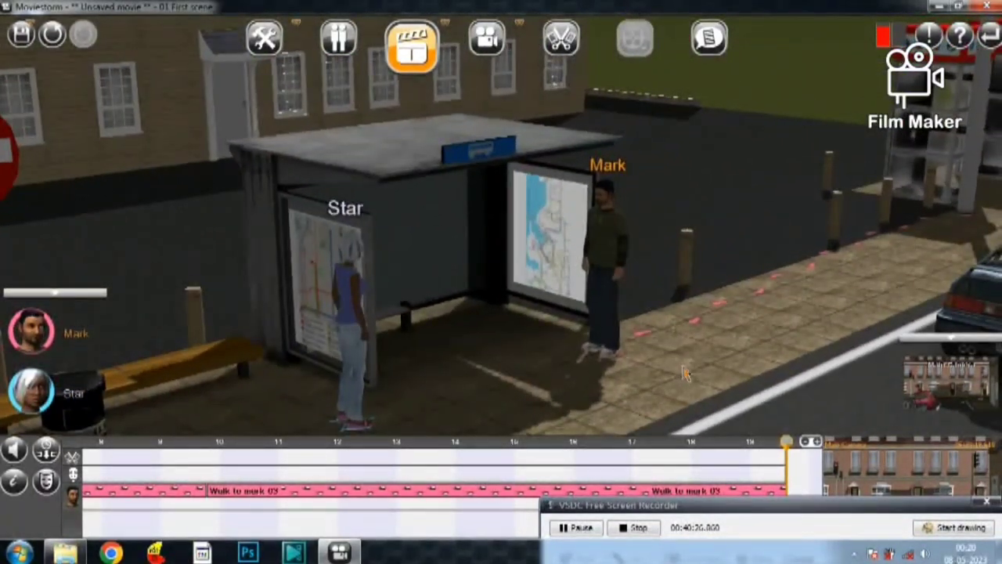
{"action": "right_click_drag", "start_coordinate": [683, 374], "coordinate": [597, 388]}
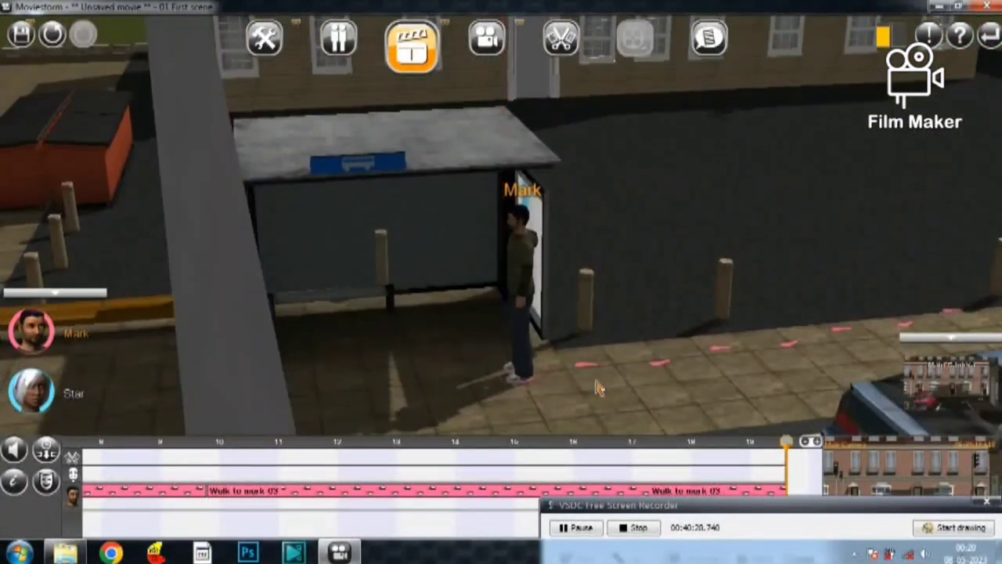
{"action": "right_click_drag", "start_coordinate": [521, 360], "coordinate": [358, 335]}
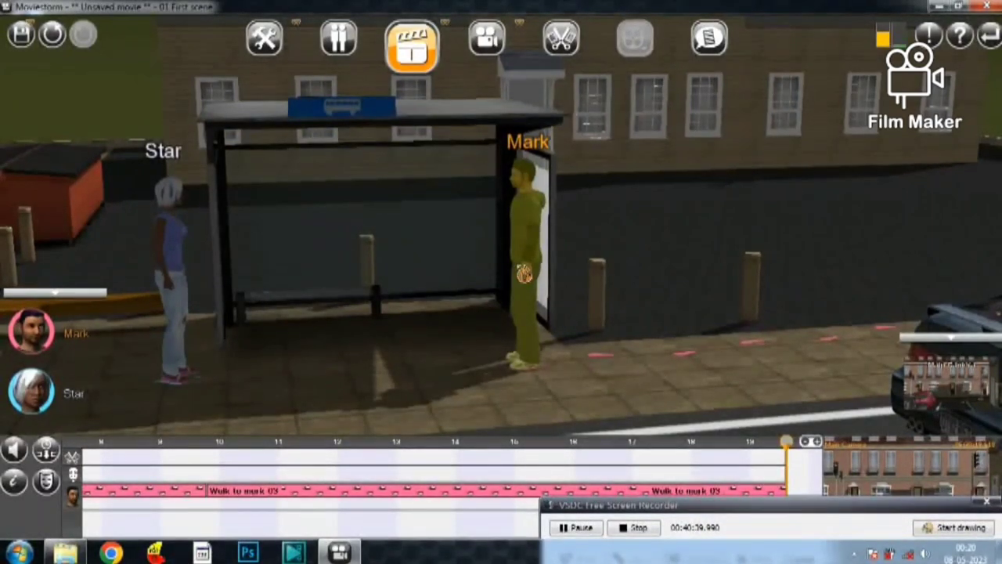
{"action": "left_click", "coordinate": [525, 273]}
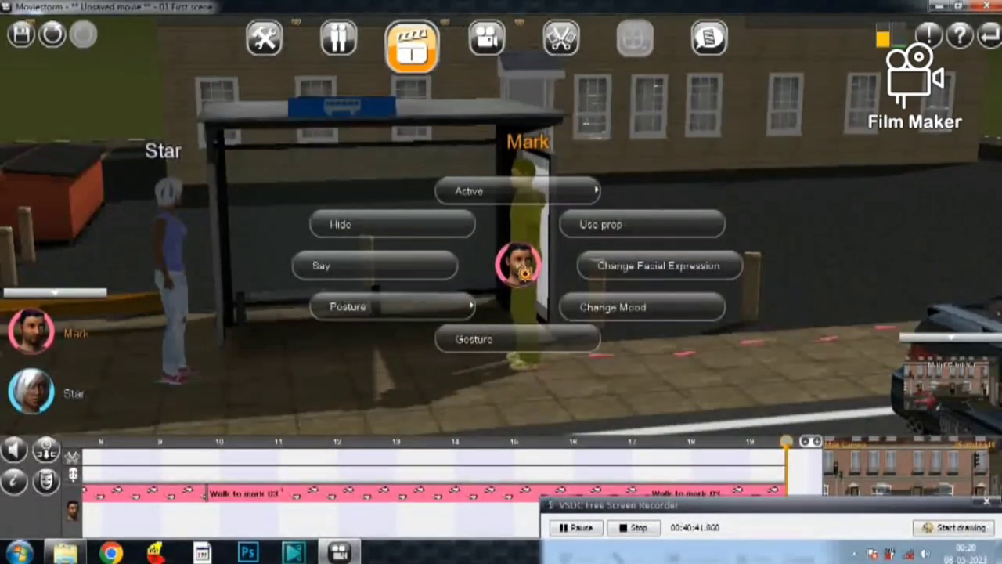
{"action": "left_click", "coordinate": [453, 312]}
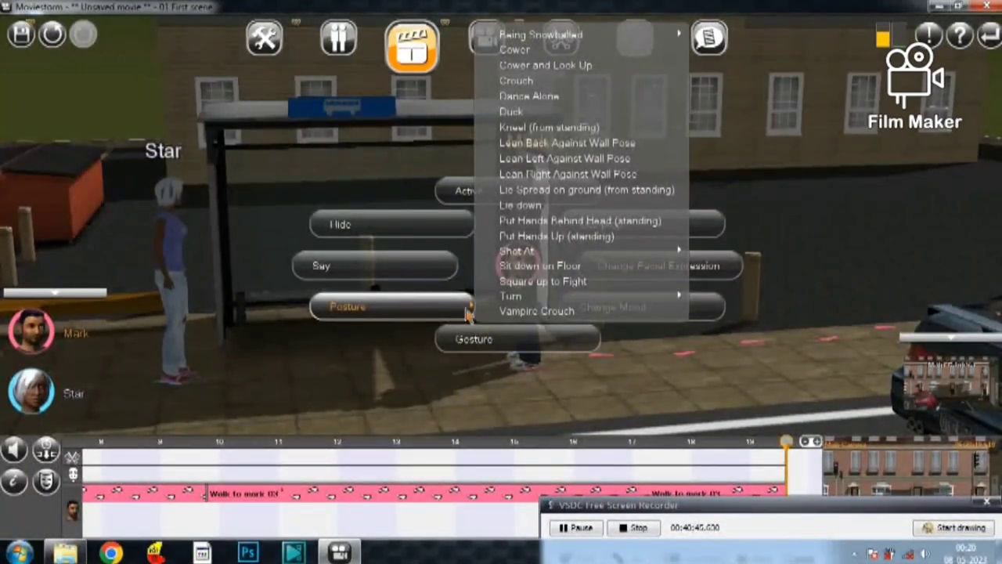
{"action": "left_click", "coordinate": [578, 284]}
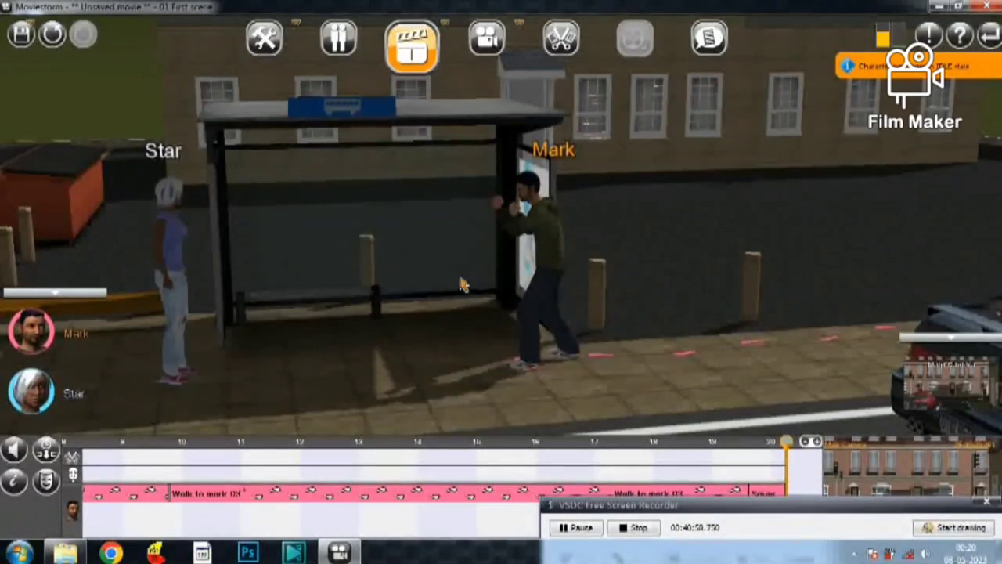
Step: Add the Brave Flurry of punches sparring defence and the Punch (female head height) sparring attack to Mark
{"action": "left_click", "coordinate": [550, 259]}
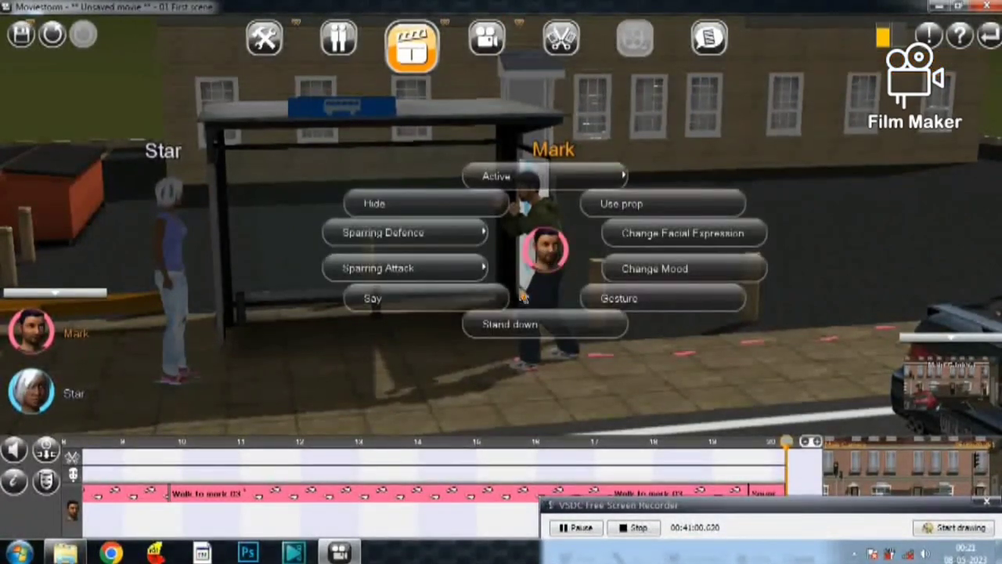
{"action": "mouse_move", "coordinate": [432, 278]}
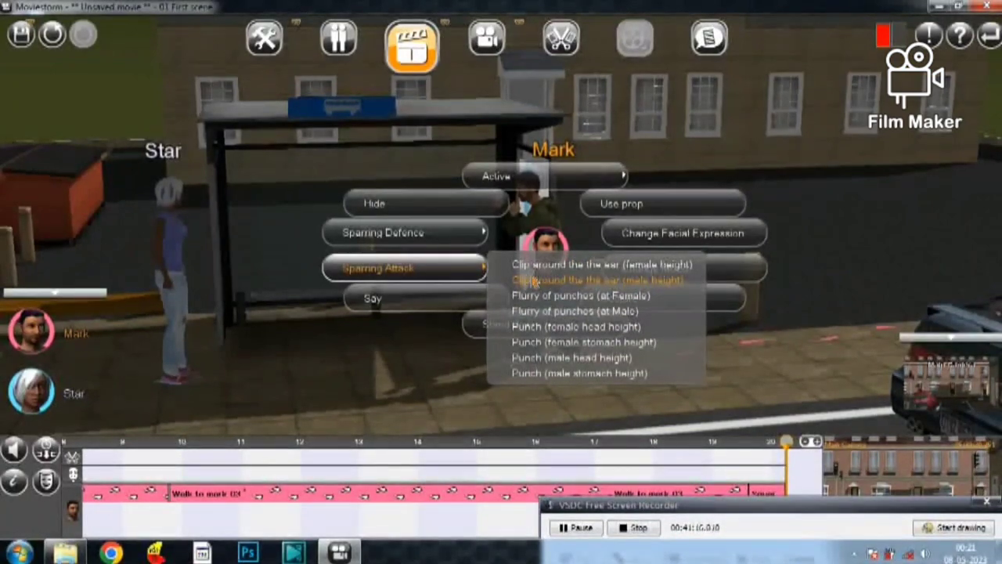
{"action": "mouse_move", "coordinate": [431, 241]}
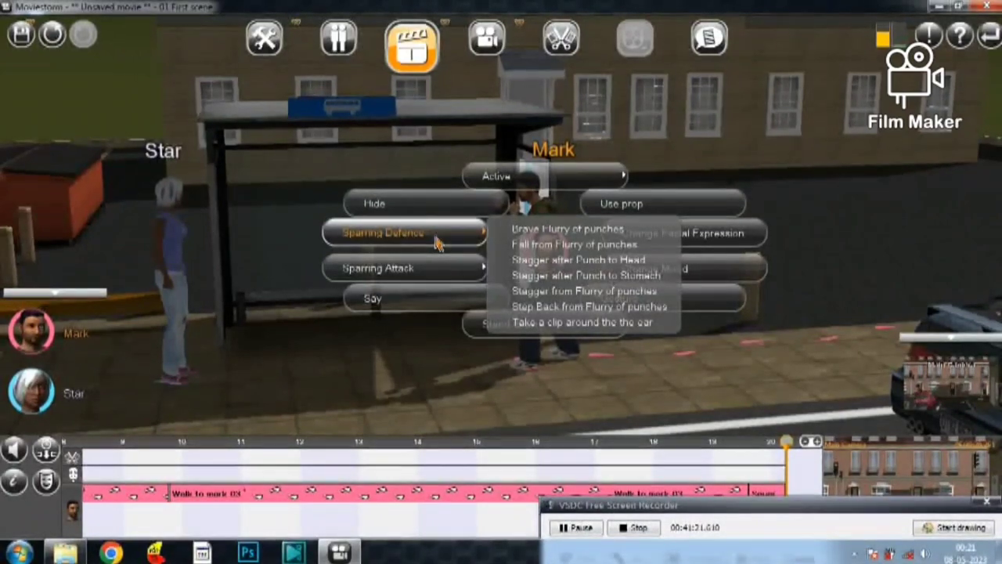
{"action": "left_click", "coordinate": [521, 239]}
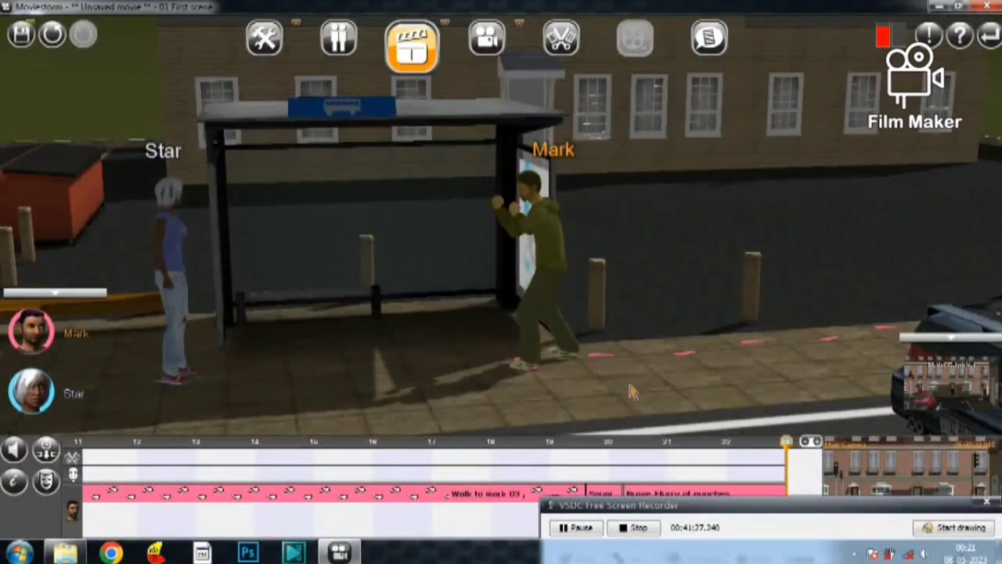
{"action": "left_click", "coordinate": [549, 265]}
{"action": "mouse_move", "coordinate": [462, 282]}
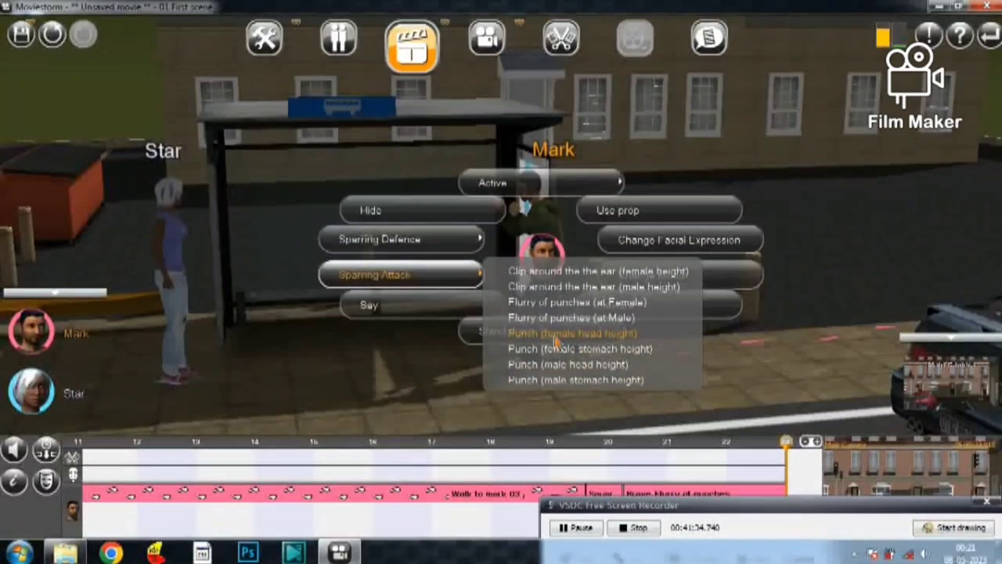
{"action": "left_click", "coordinate": [520, 333]}
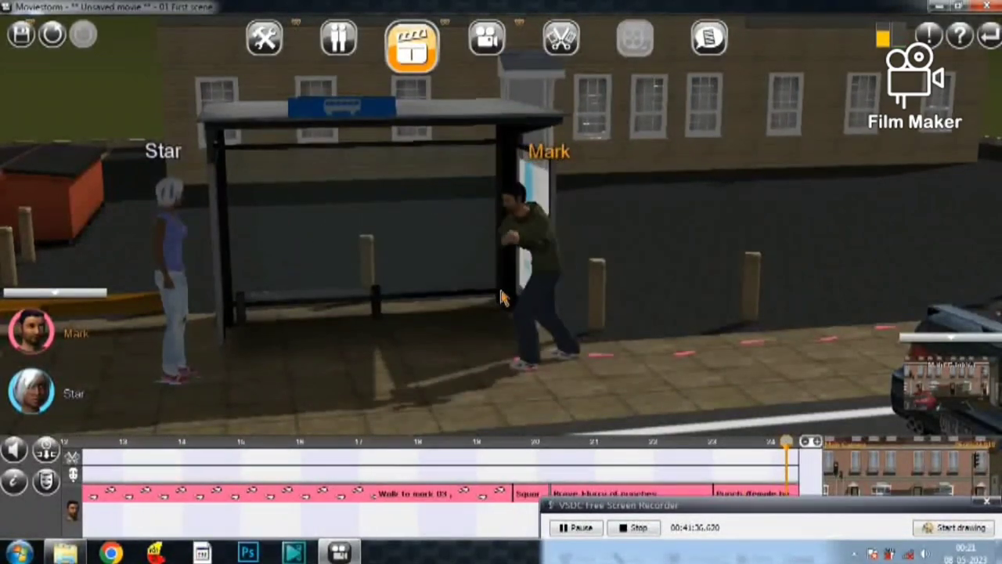
Step: Delete Mark's punch, Brave Flurry of punches and Square up to Fight actions from the timeline
{"action": "left_click", "coordinate": [557, 266]}
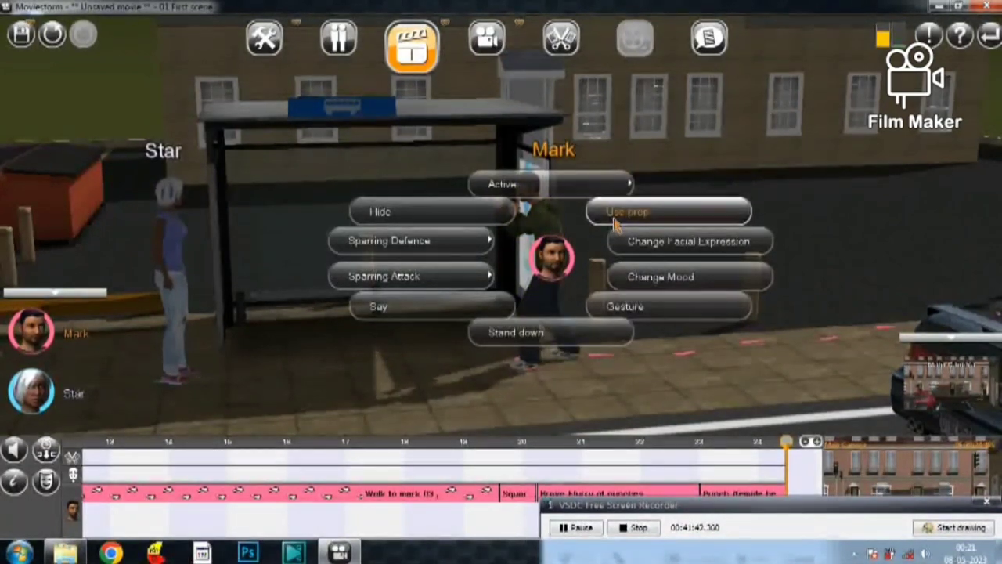
{"action": "left_click", "coordinate": [721, 494]}
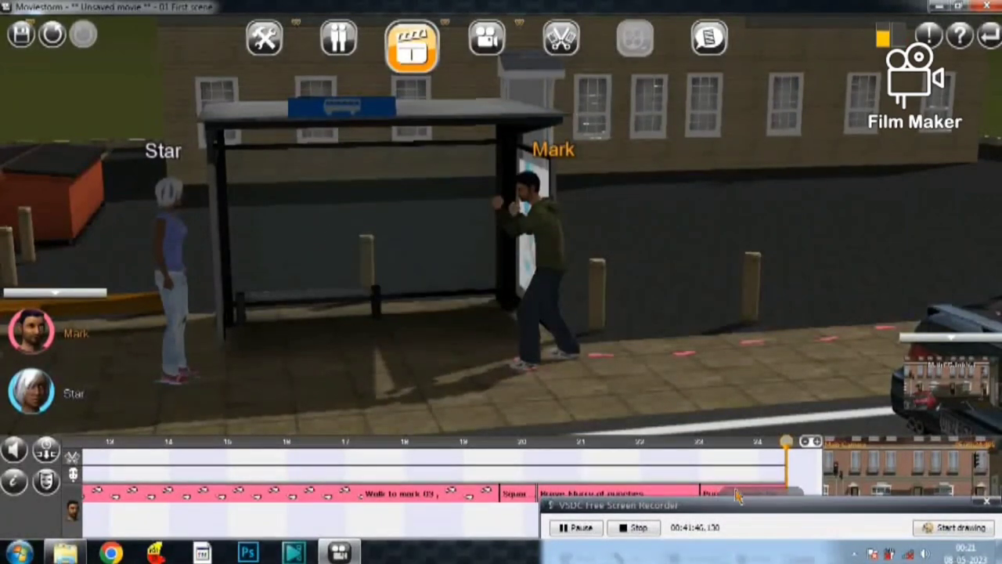
{"action": "left_click_drag", "start_coordinate": [736, 505], "coordinate": [489, 529]}
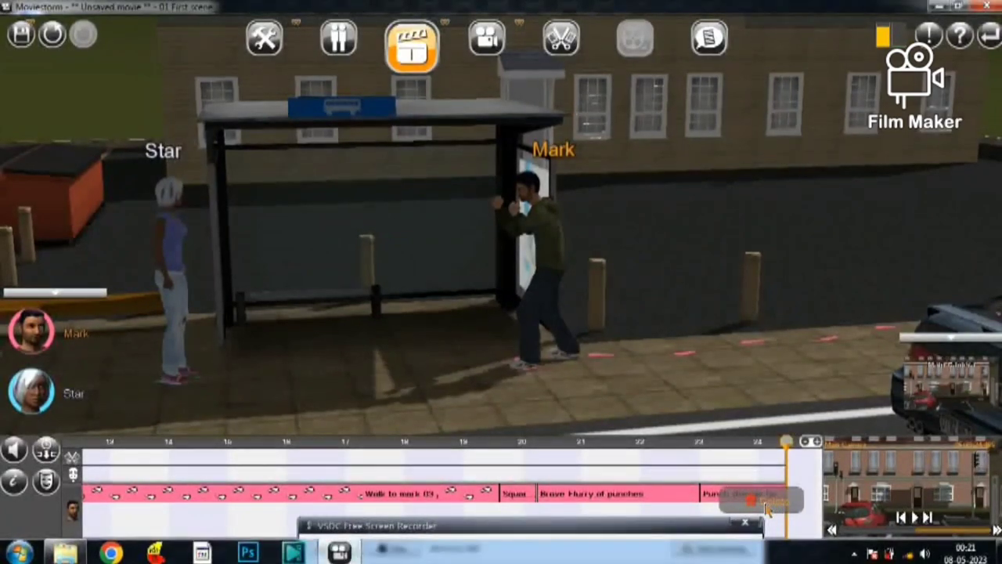
{"action": "left_click", "coordinate": [750, 500]}
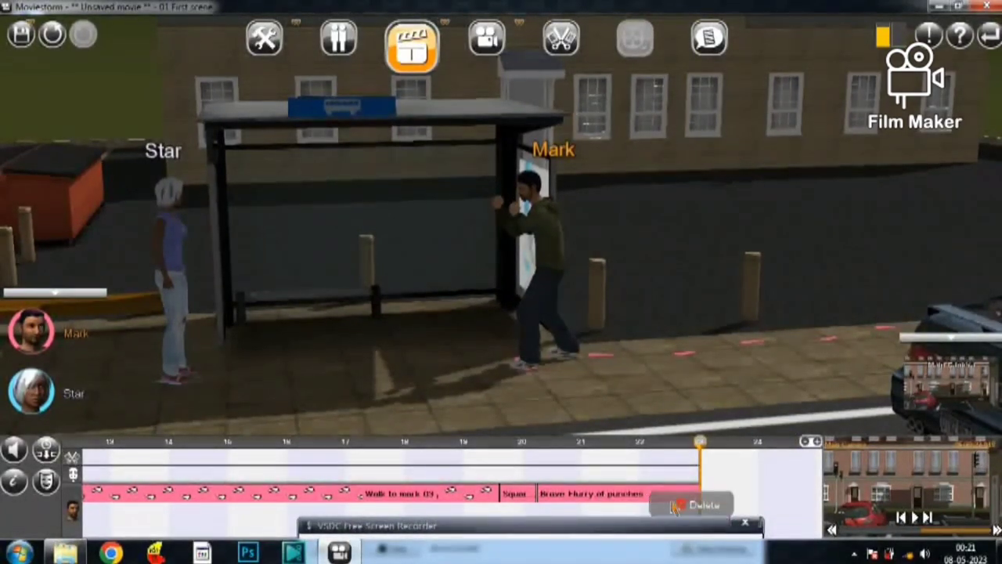
{"action": "left_click", "coordinate": [679, 506]}
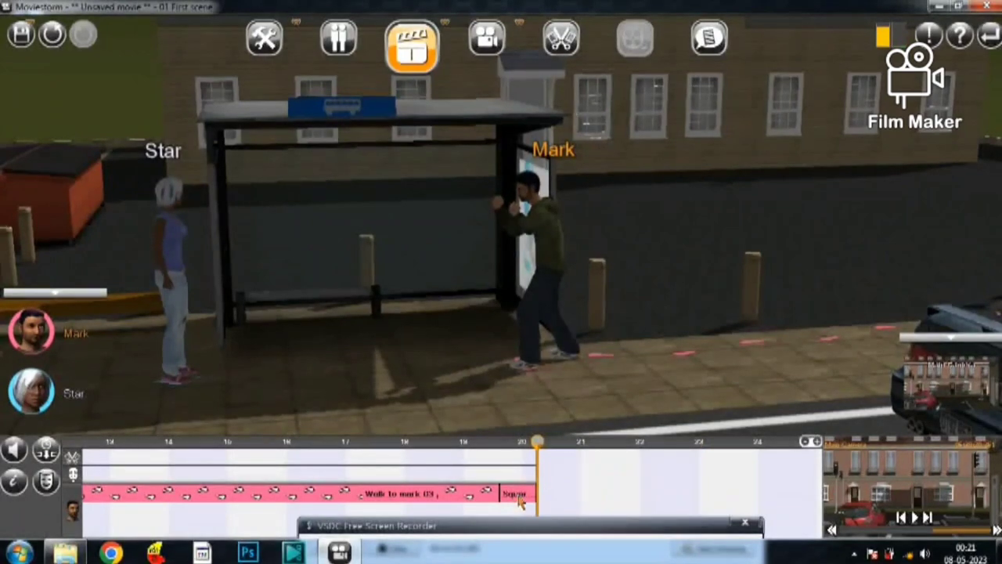
{"action": "left_click", "coordinate": [565, 509]}
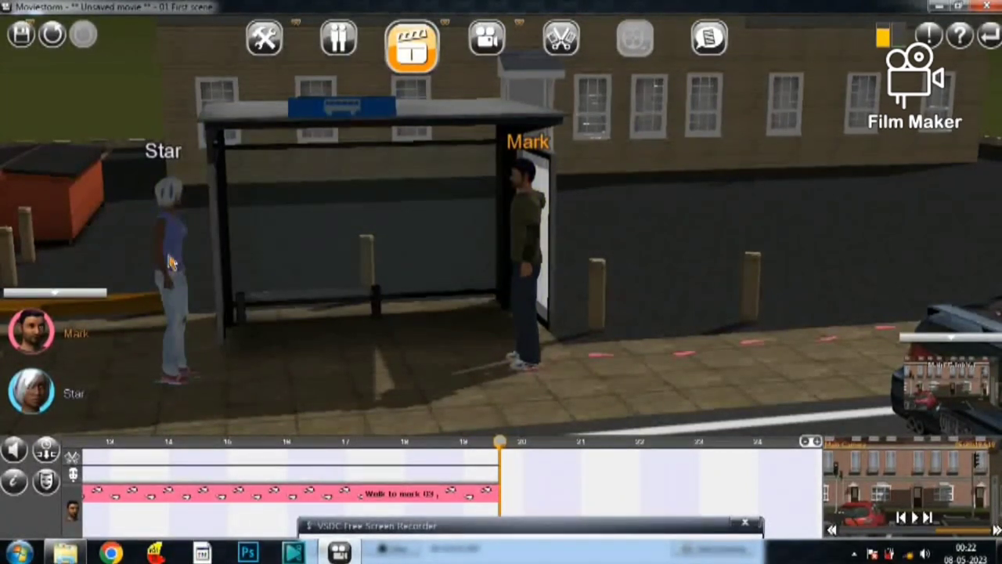
Step: Make Mark shake hands with Star at the bus shelter, using the General interaction Shake hands (RH)
{"action": "left_click", "coordinate": [171, 260]}
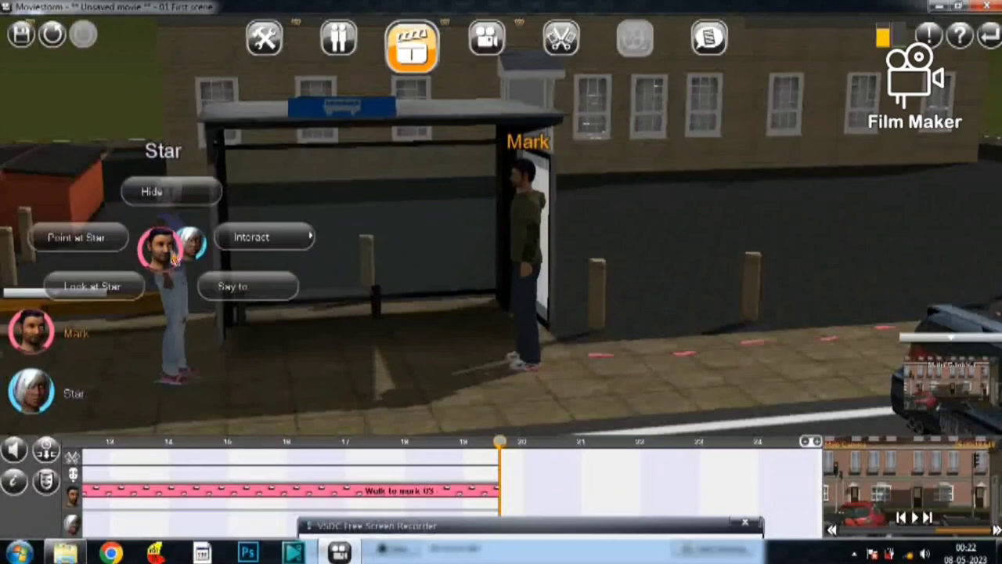
{"action": "left_click", "coordinate": [274, 251]}
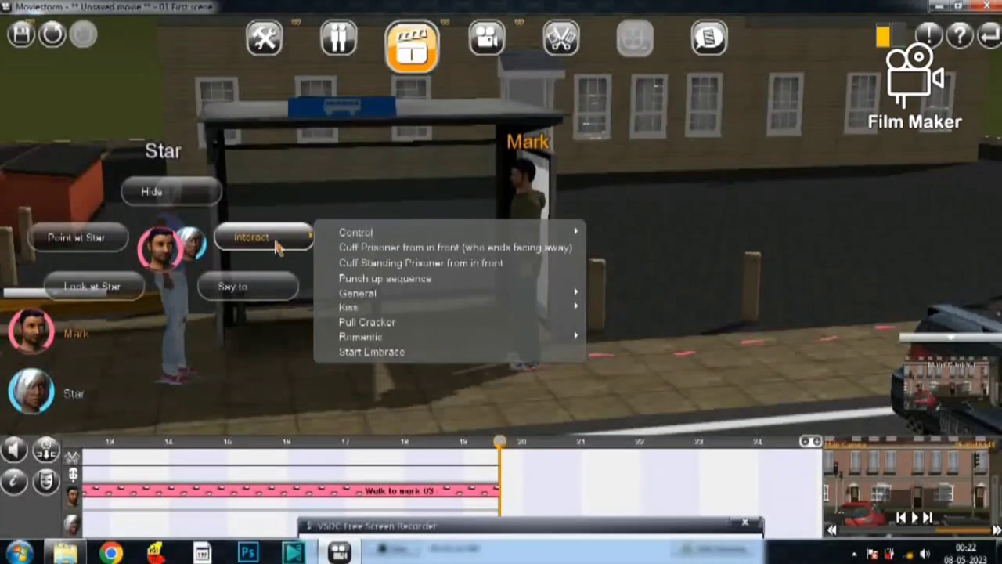
{"action": "left_click", "coordinate": [172, 259]}
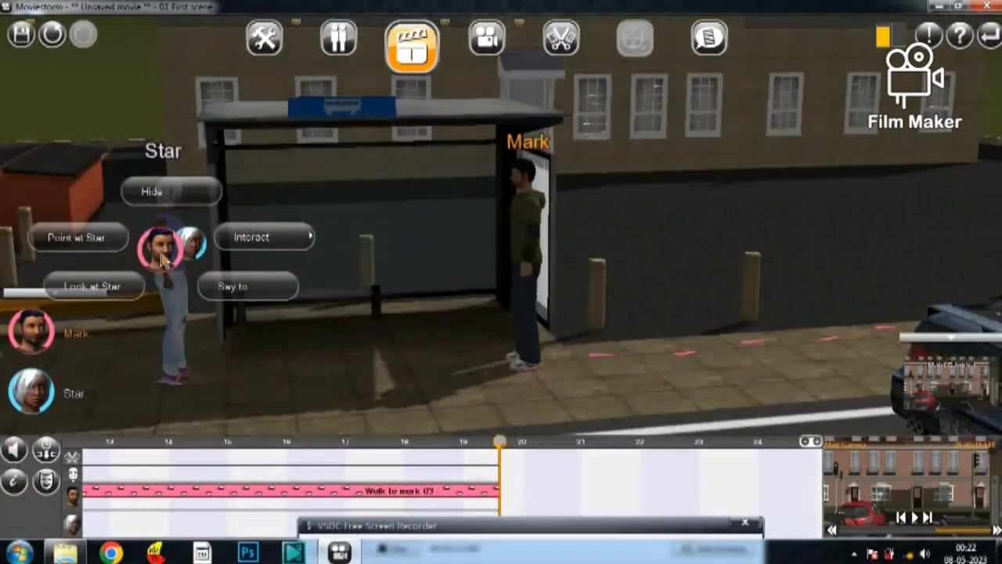
{"action": "left_click", "coordinate": [263, 241]}
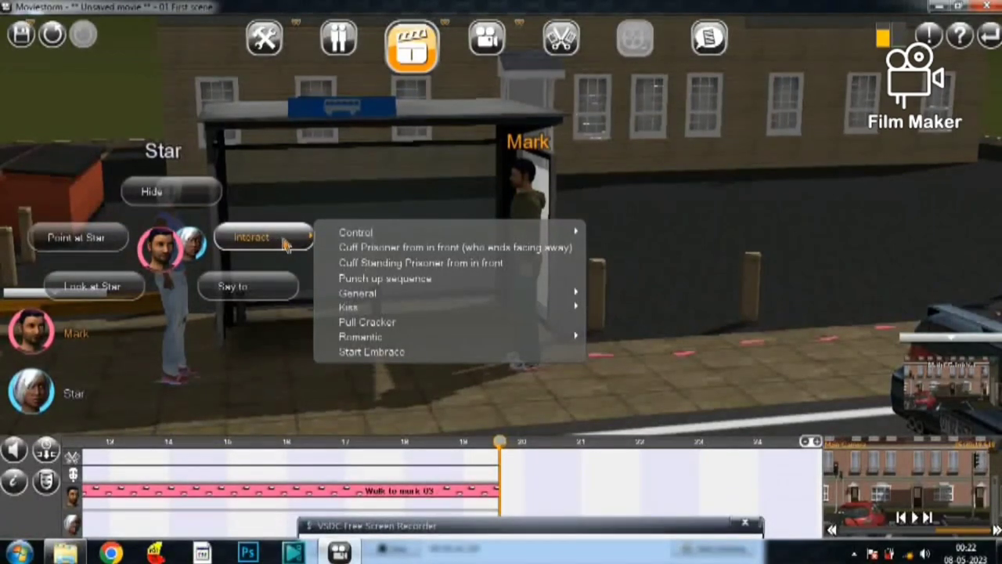
{"action": "left_click", "coordinate": [427, 235]}
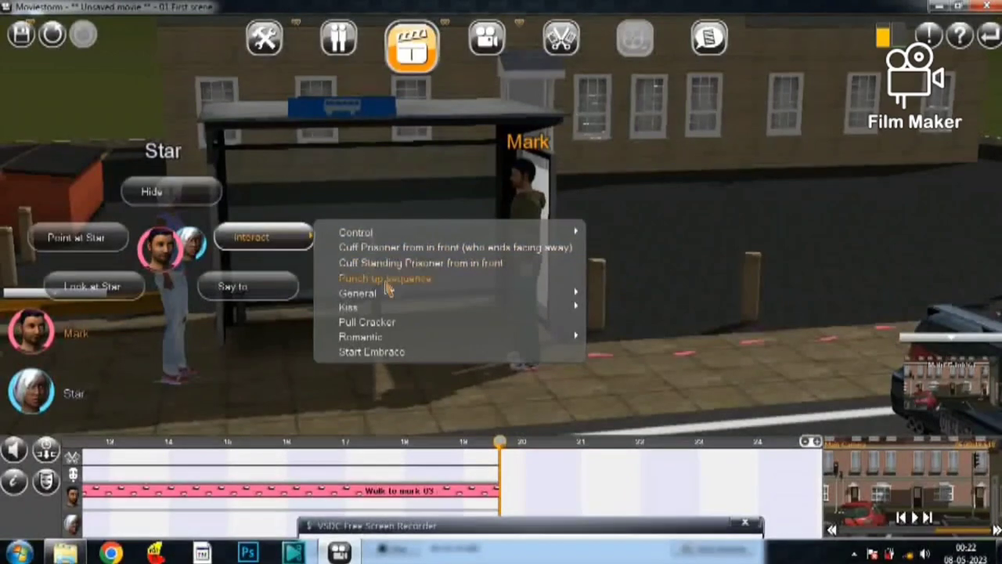
{"action": "mouse_move", "coordinate": [385, 297]}
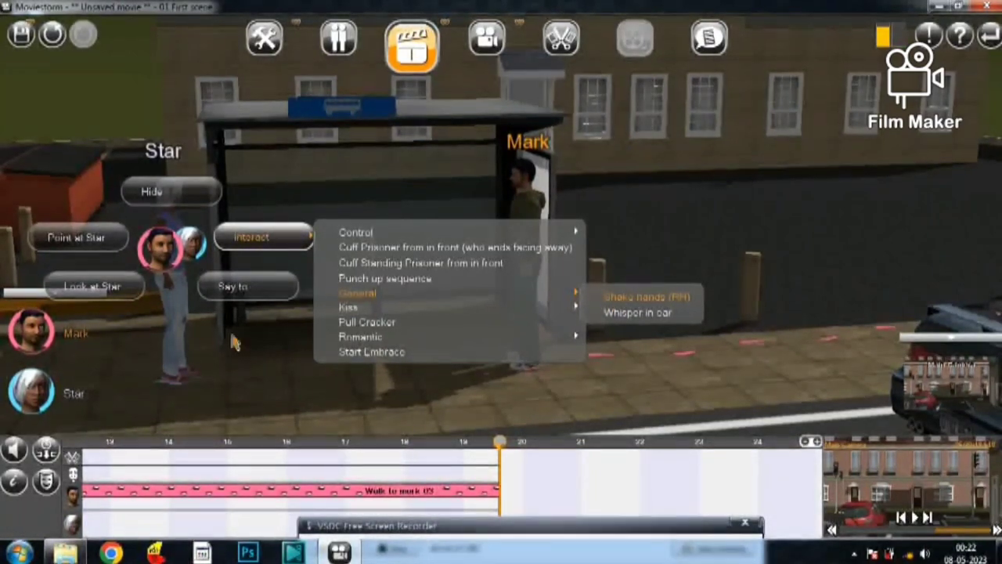
{"action": "left_click", "coordinate": [646, 297]}
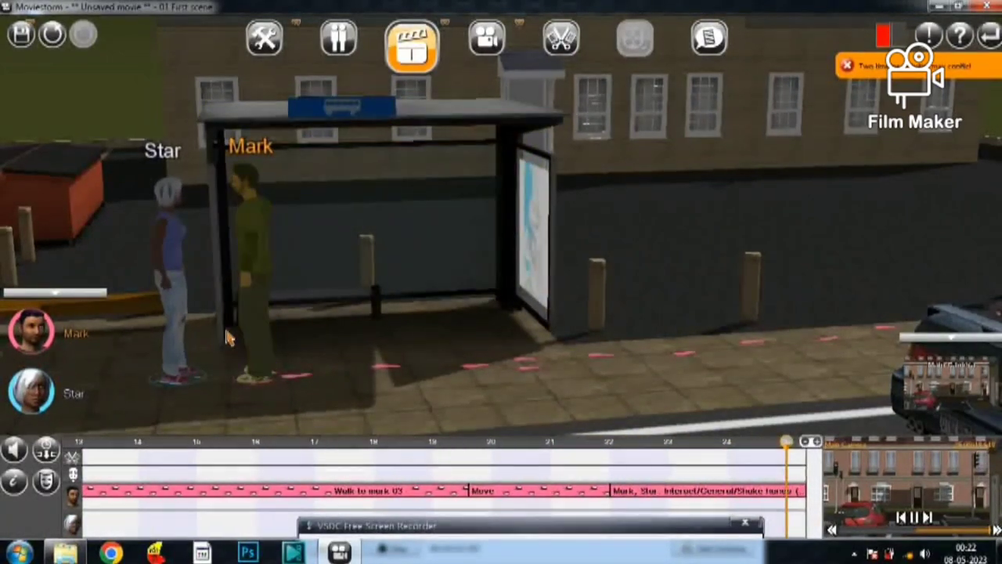
Step: Add the Grab clothing control interaction from Mark to Star after the handshake
{"action": "left_click", "coordinate": [182, 277]}
{"action": "mouse_move", "coordinate": [256, 268]}
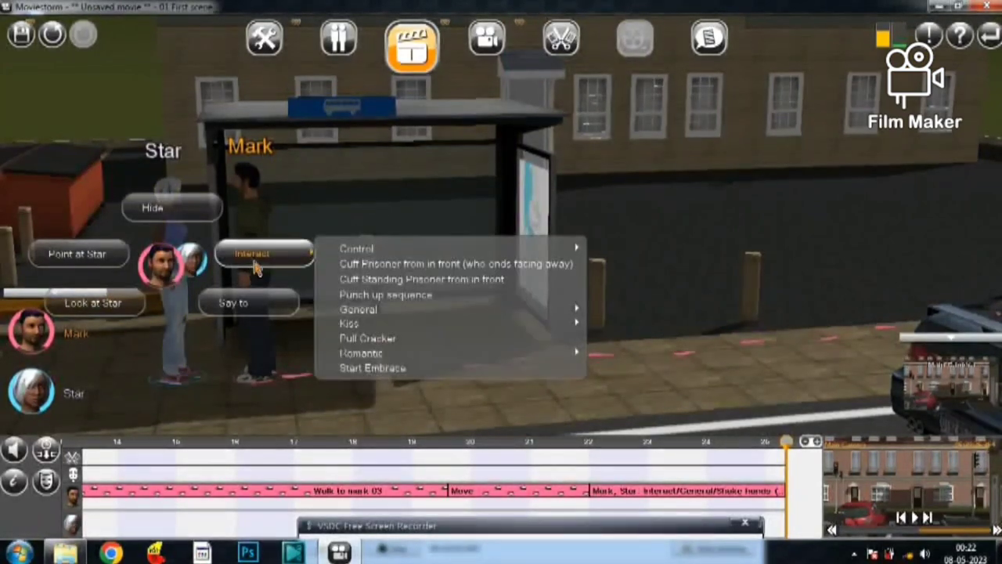
{"action": "mouse_move", "coordinate": [397, 257]}
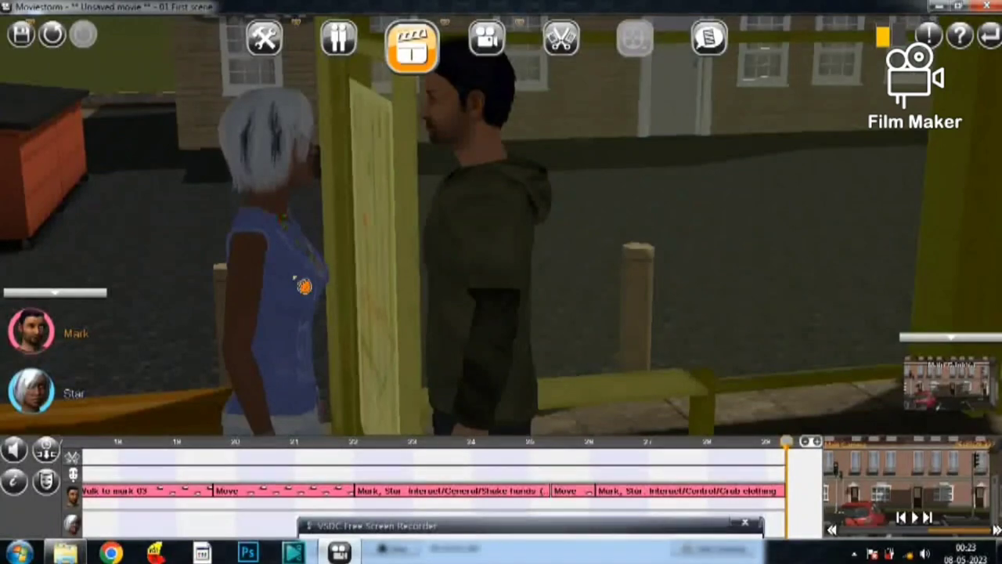
Step: Add the Kiss with Mistletoe interaction between Mark and Star
{"action": "left_click", "coordinate": [280, 287]}
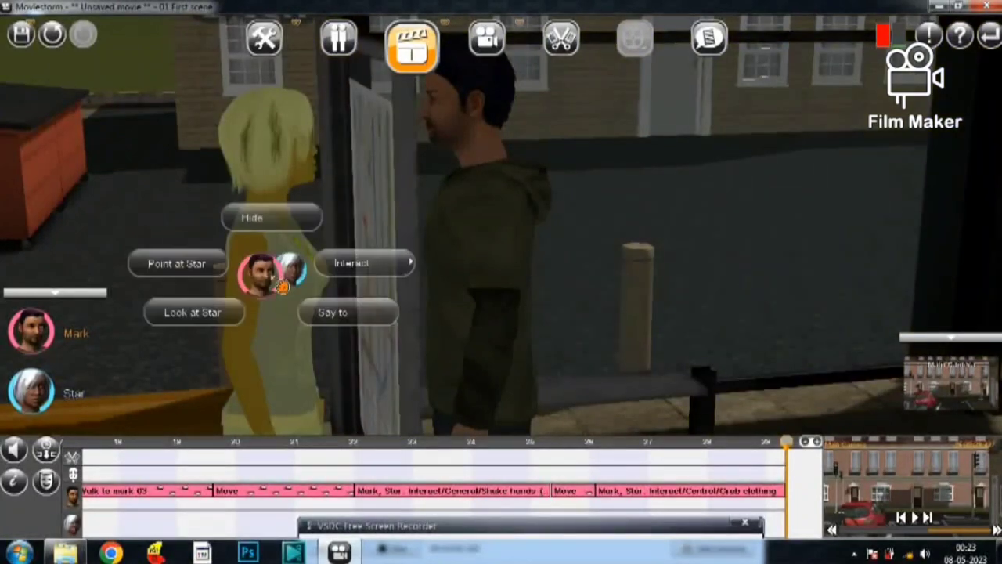
{"action": "left_click", "coordinate": [365, 270]}
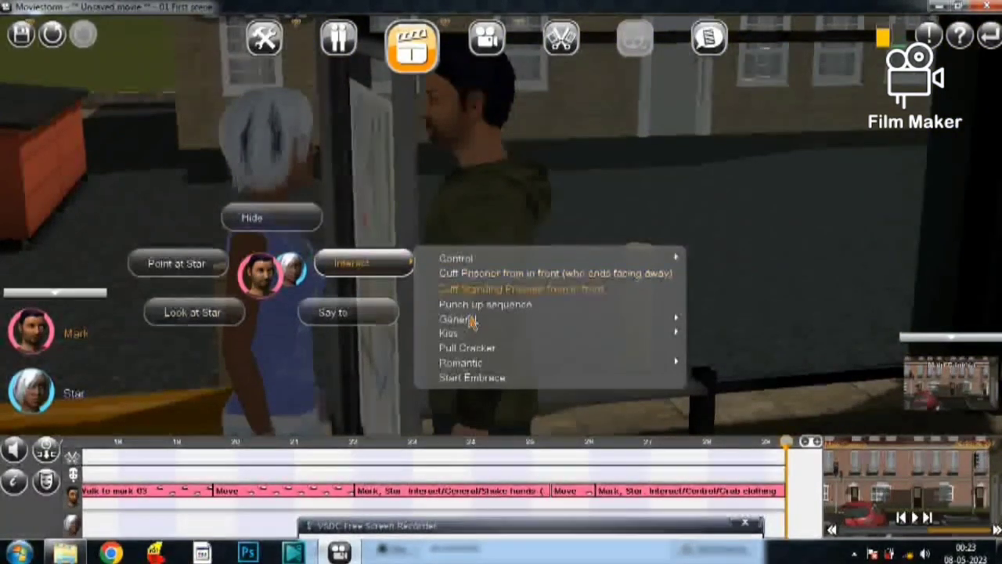
{"action": "mouse_move", "coordinate": [470, 339]}
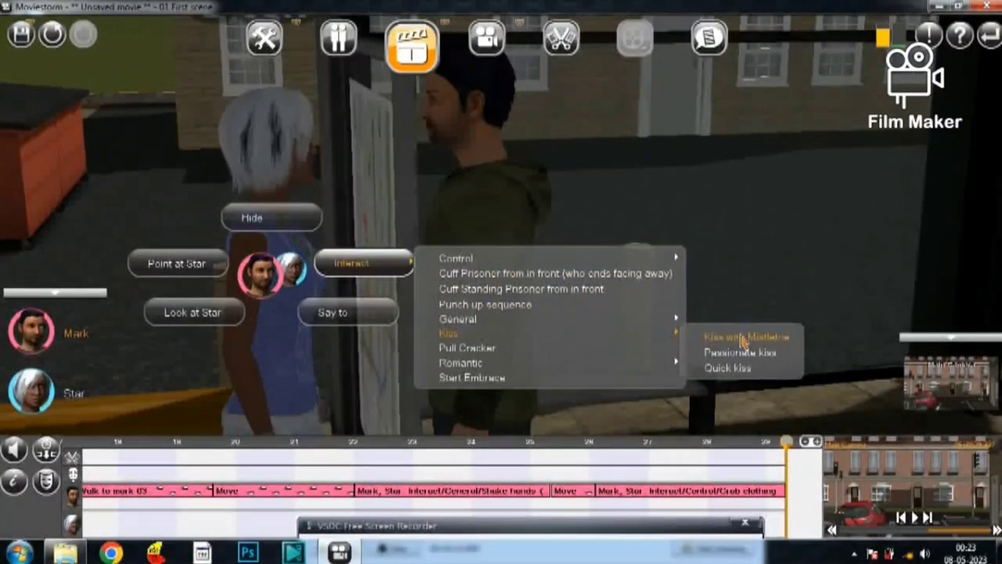
{"action": "left_click", "coordinate": [768, 338]}
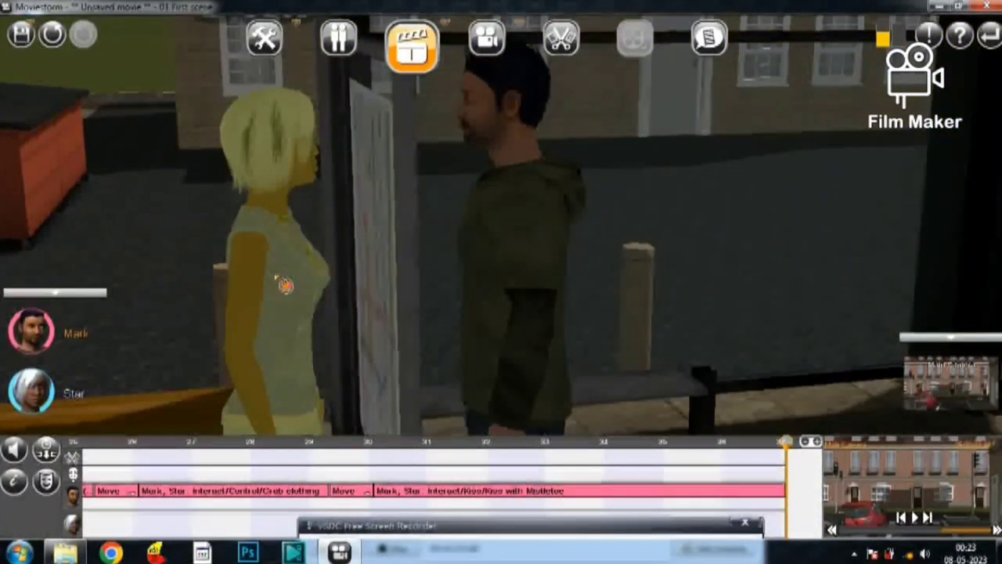
Step: Browse Mark's interactions with Star and add the Passionate kiss after the mistletoe kiss
{"action": "left_click", "coordinate": [285, 291]}
{"action": "left_click", "coordinate": [360, 266]}
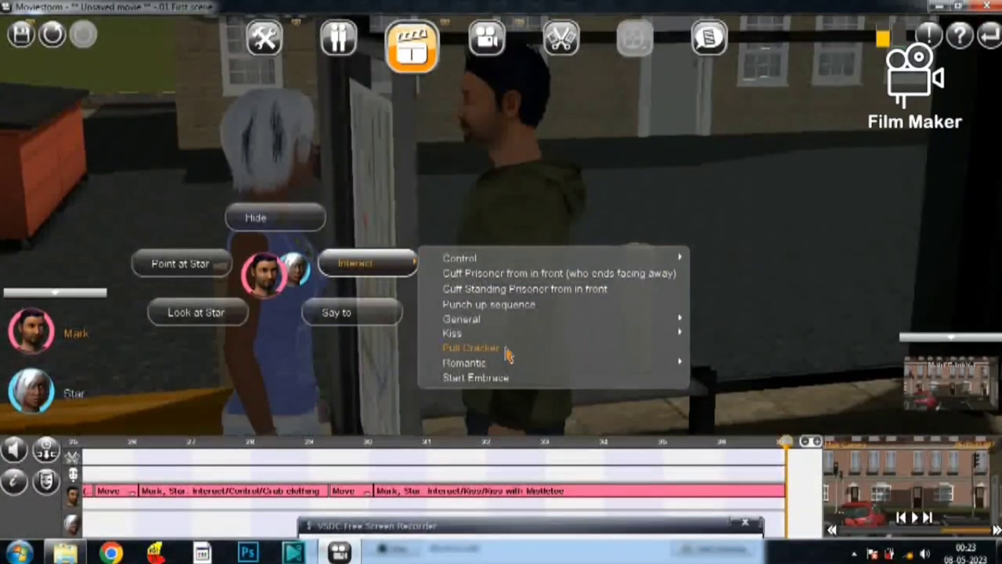
{"action": "mouse_move", "coordinate": [503, 368]}
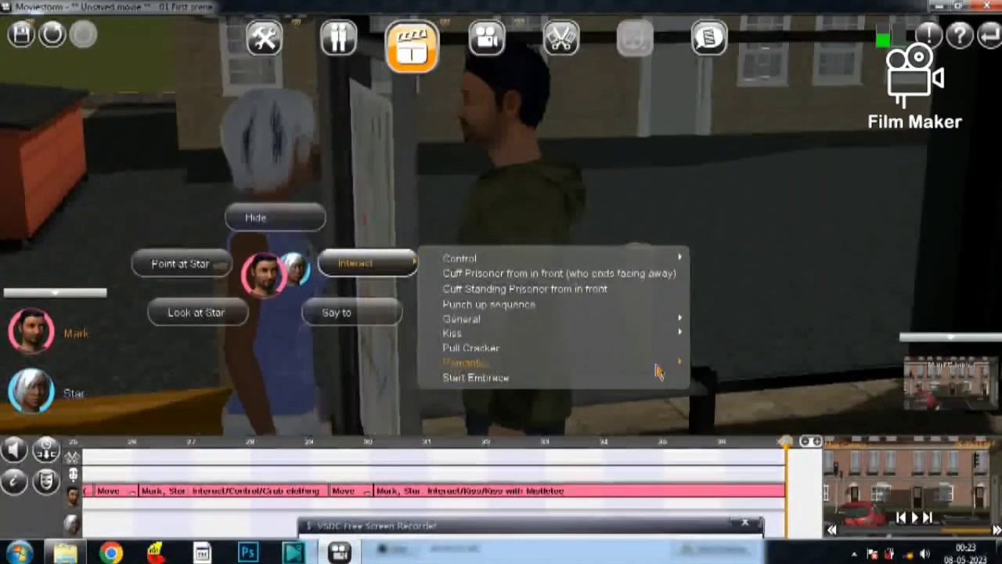
{"action": "mouse_move", "coordinate": [665, 365]}
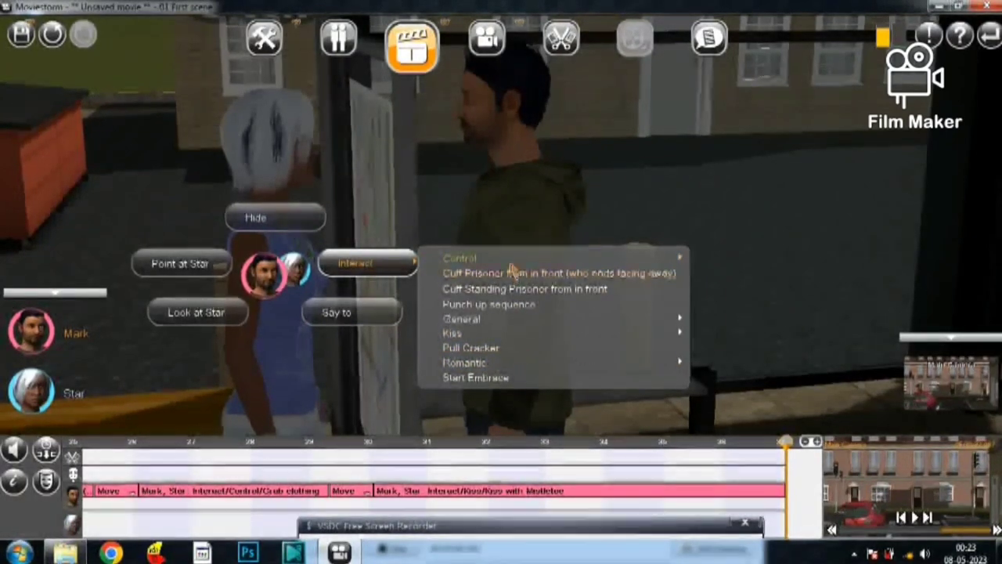
{"action": "mouse_move", "coordinate": [510, 341]}
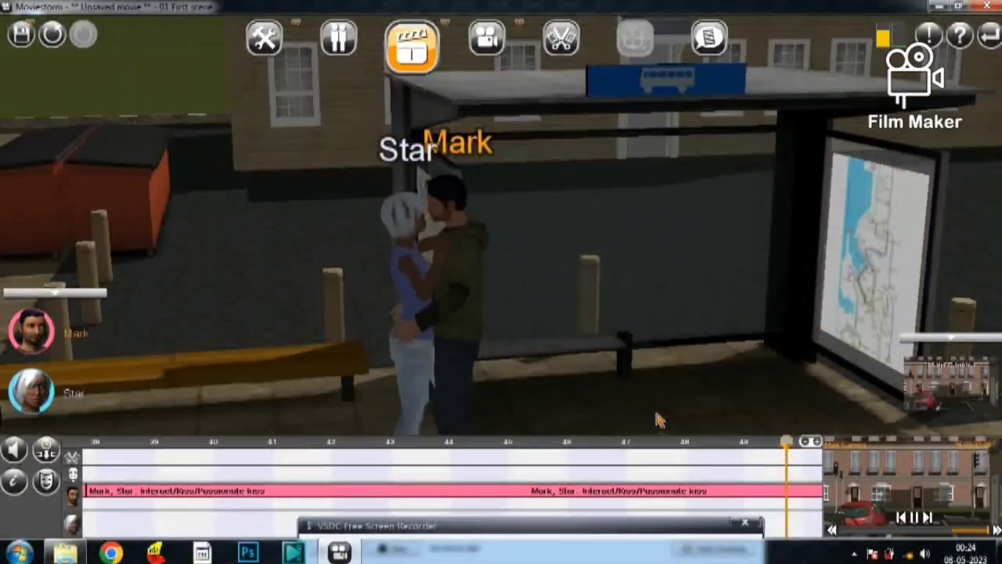
Step: Seat Mark on the bench inside the bus shelter and sit Star down beside him
{"action": "left_click", "coordinate": [598, 358]}
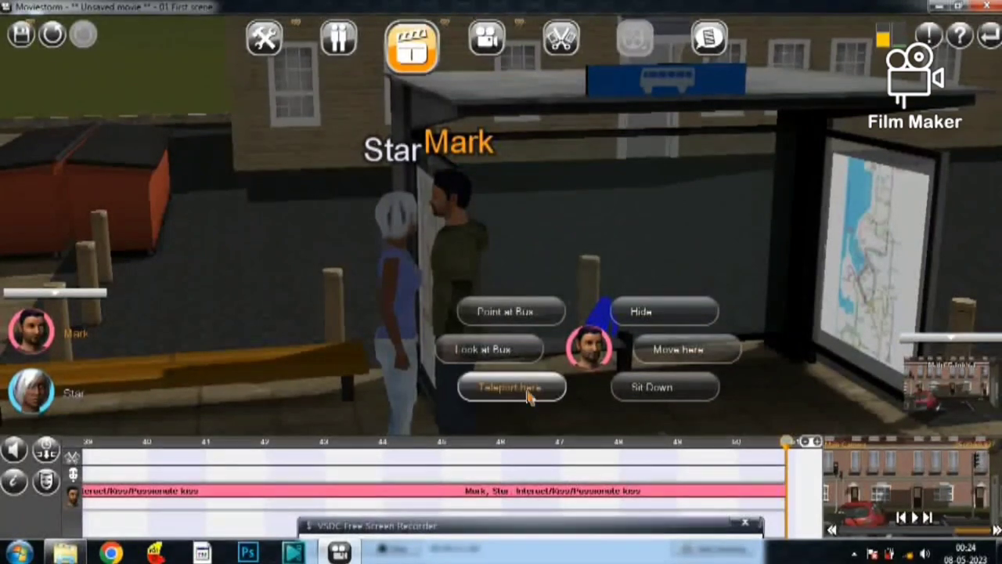
{"action": "left_click", "coordinate": [648, 389]}
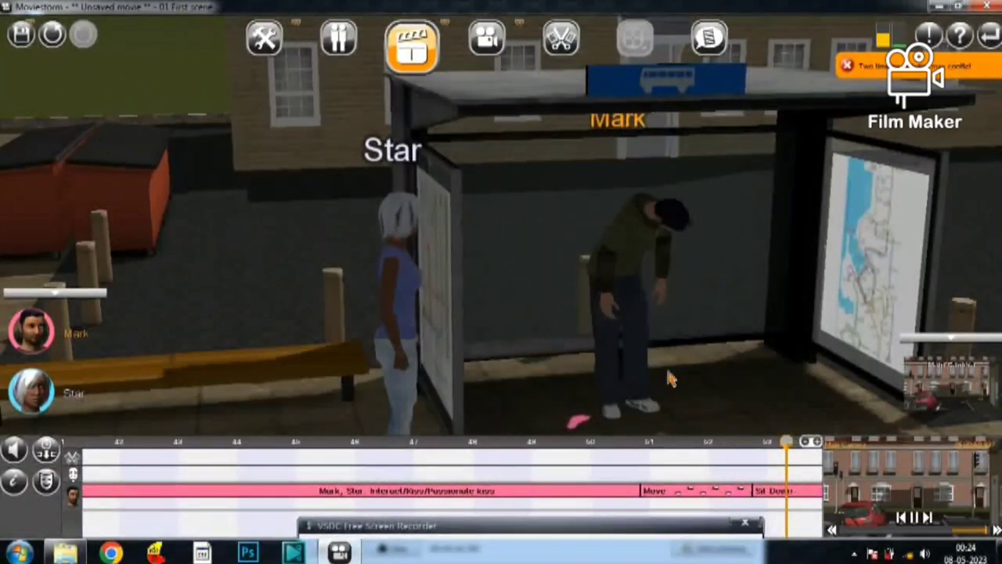
{"action": "left_click", "coordinate": [406, 306]}
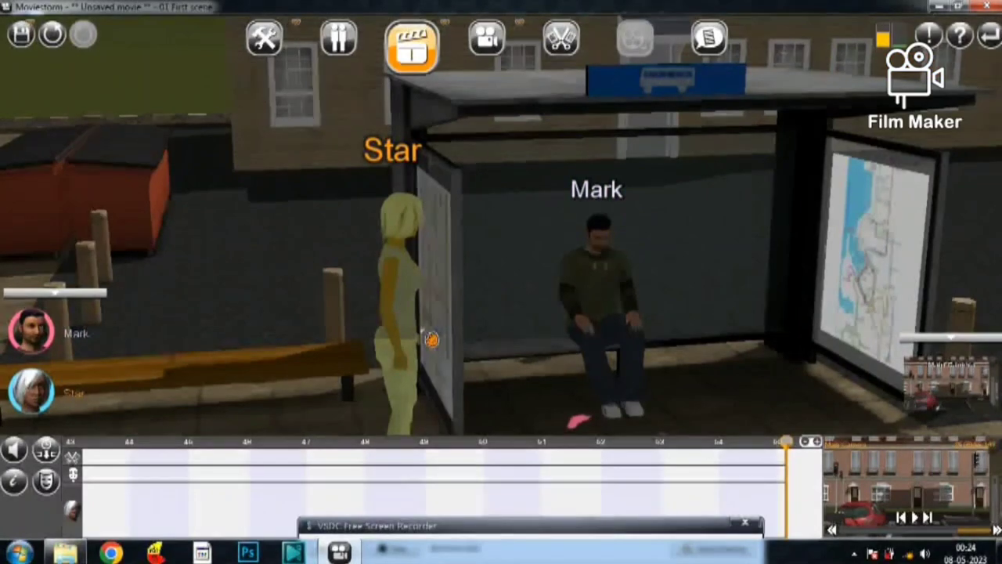
{"action": "left_click", "coordinate": [525, 376]}
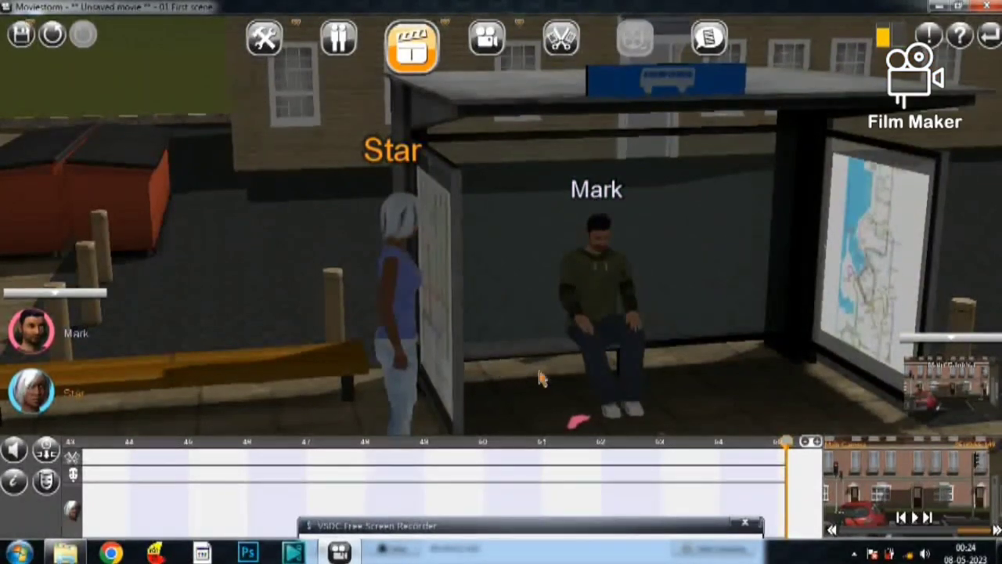
{"action": "left_click", "coordinate": [511, 359]}
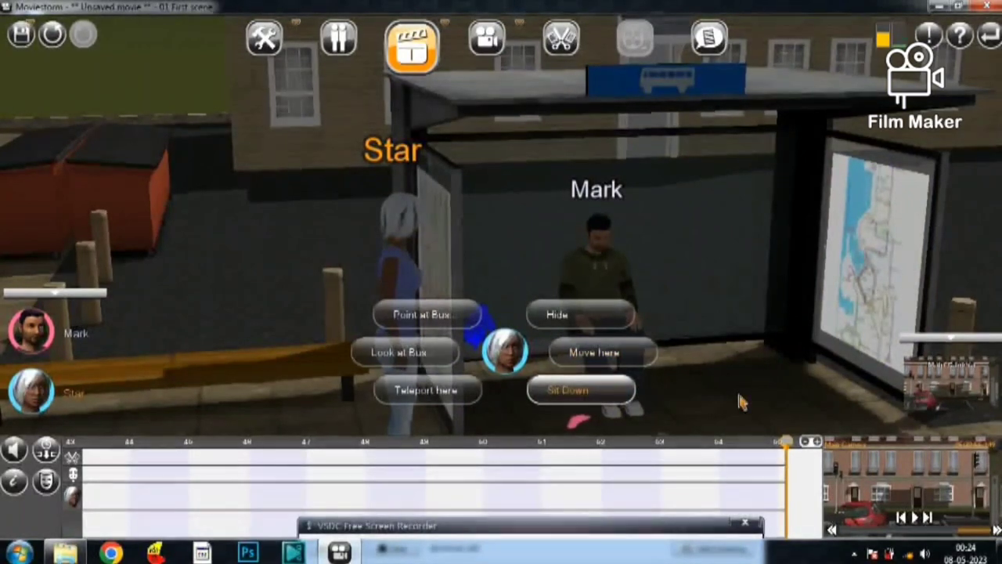
{"action": "left_click", "coordinate": [568, 389]}
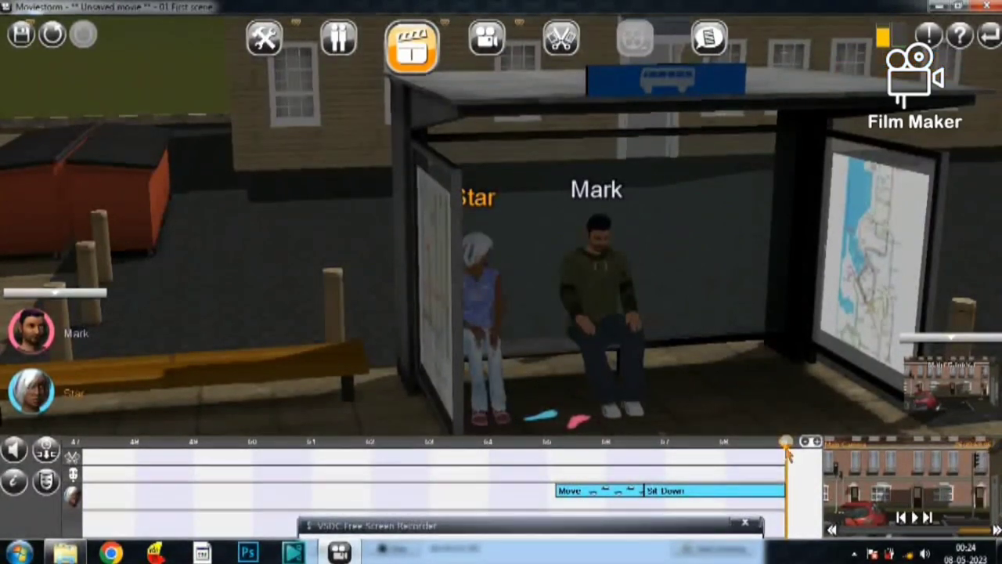
Step: Rewind the timeline to the handshake and play back the sequence of Mark and Star's interactions
{"action": "left_click_drag", "start_coordinate": [728, 448], "coordinate": [14, 448]}
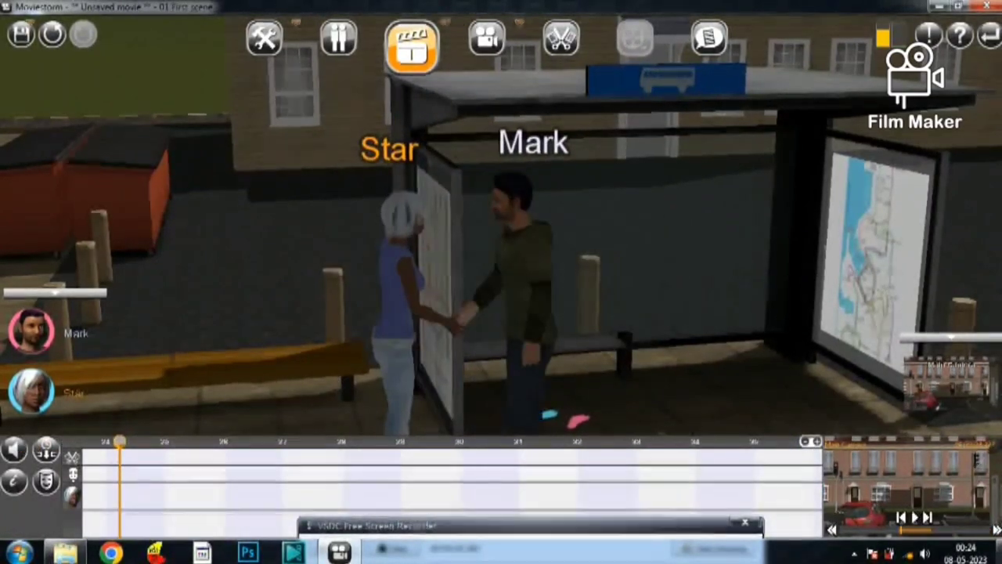
{"action": "left_click", "coordinate": [915, 518]}
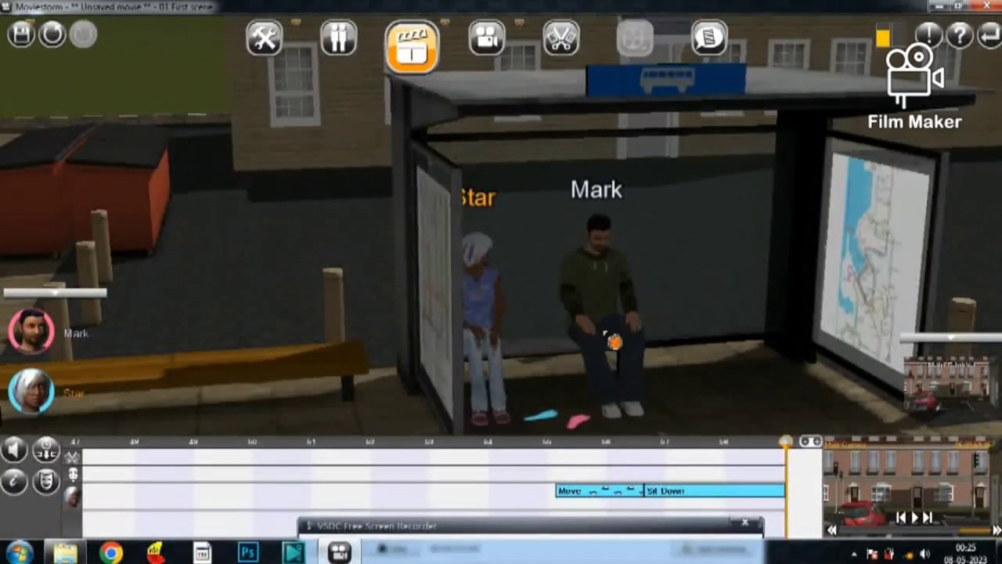
Step: Make the blue car drive up the road past the bus shelter to the lane beside the black car near the junction
{"action": "scroll", "coordinate": [692, 352], "scroll_direction": "down", "scroll_amount": 4}
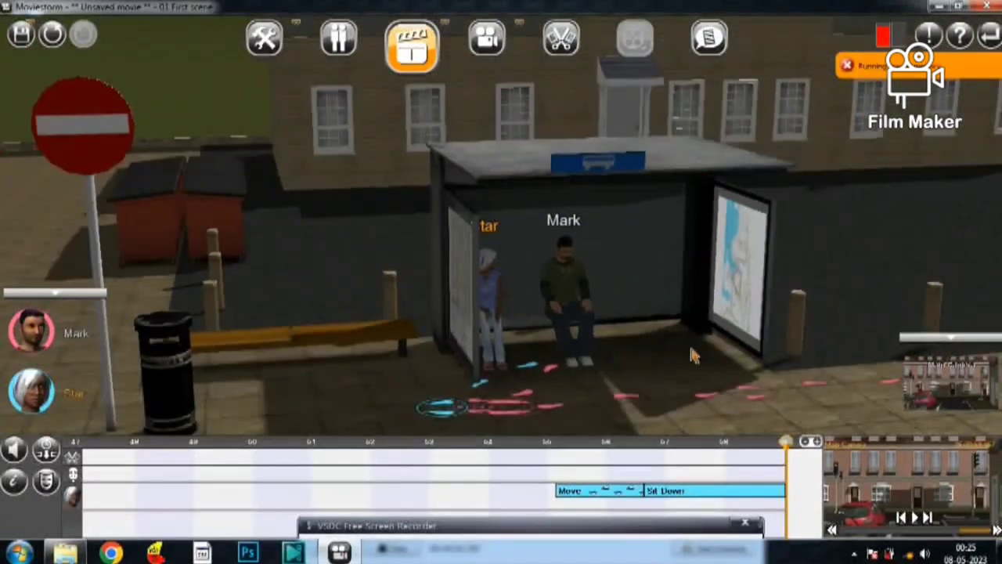
{"action": "key", "text": "Right"}
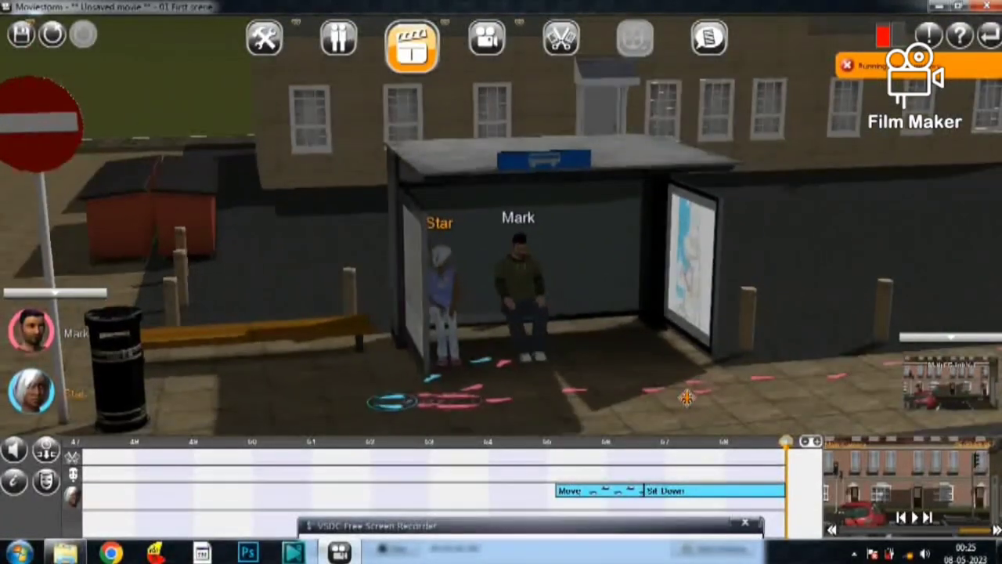
{"action": "right_click_drag", "start_coordinate": [750, 409], "coordinate": [588, 400]}
{"action": "scroll", "coordinate": [582, 398], "scroll_direction": "down", "scroll_amount": 4}
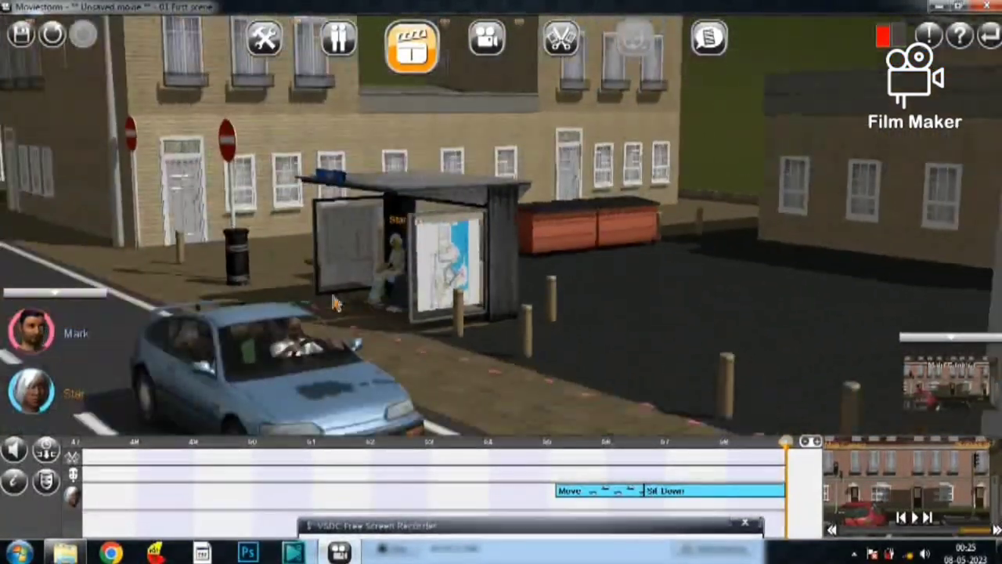
{"action": "key", "text": "Right"}
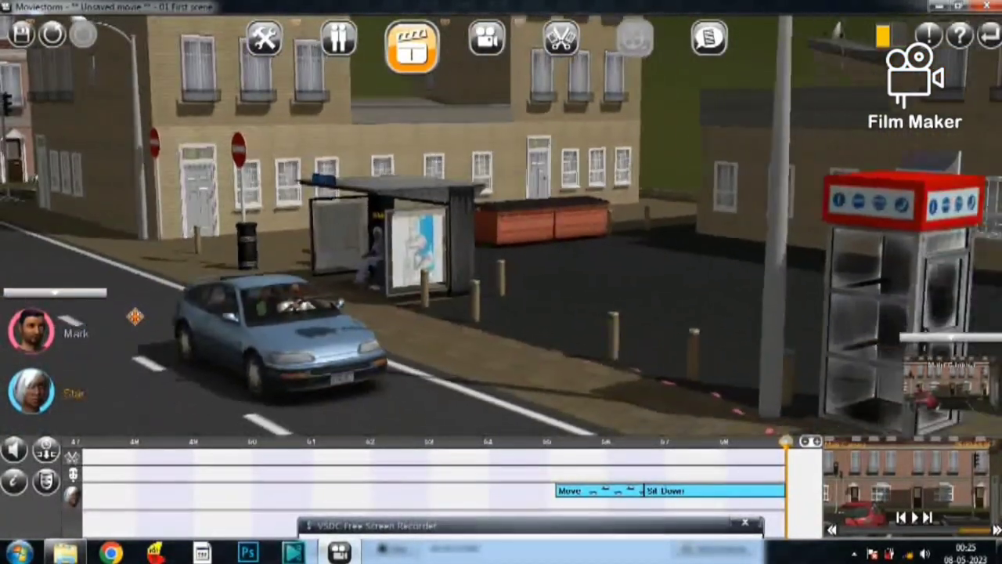
{"action": "right_click_drag", "start_coordinate": [466, 390], "coordinate": [407, 392]}
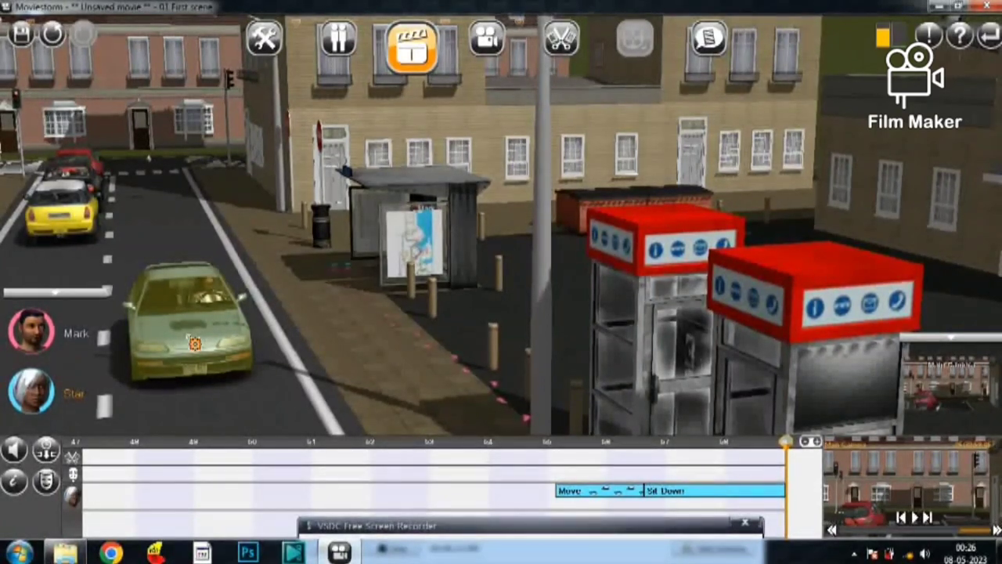
{"action": "key", "text": "space"}
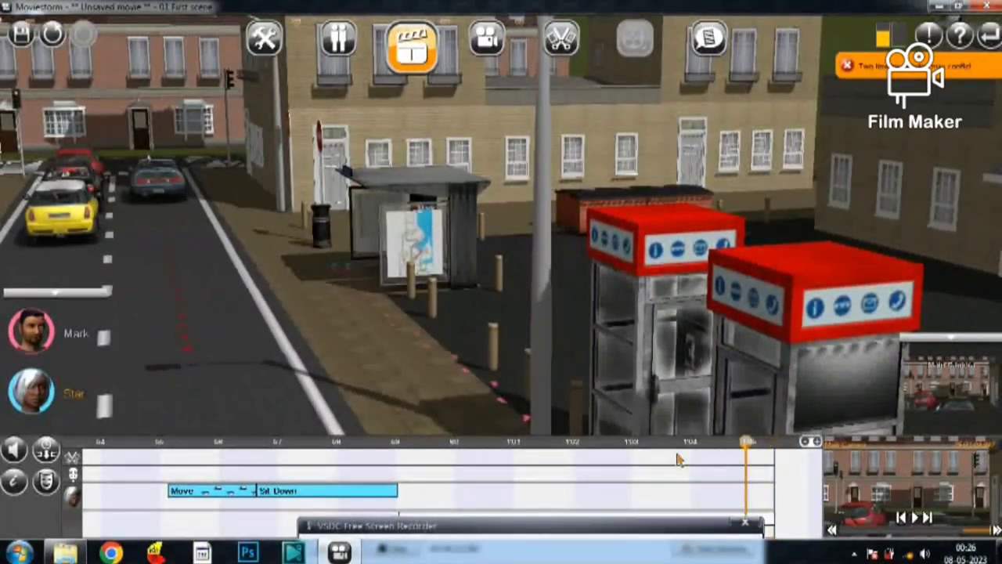
{"action": "left_click_drag", "start_coordinate": [678, 460], "coordinate": [528, 494]}
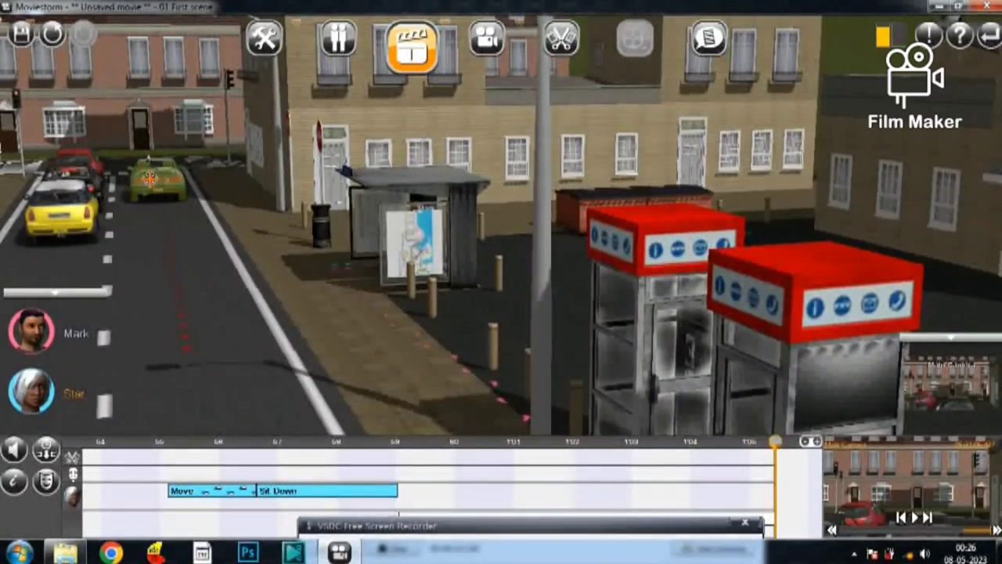
Step: Examine the actions available for the blue car where it stops beside the black car near the junction
{"action": "double_click", "coordinate": [149, 178]}
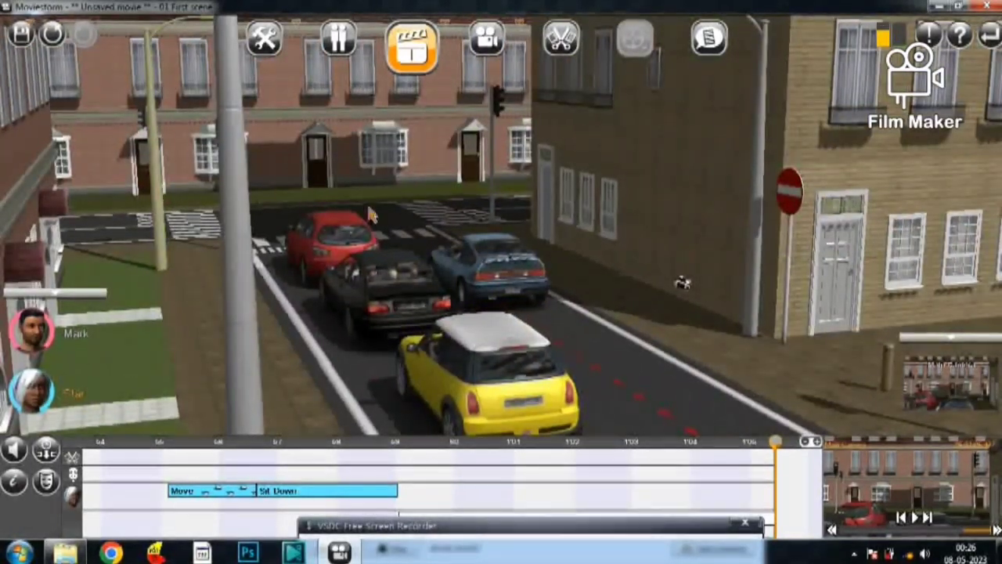
{"action": "left_click", "coordinate": [494, 274]}
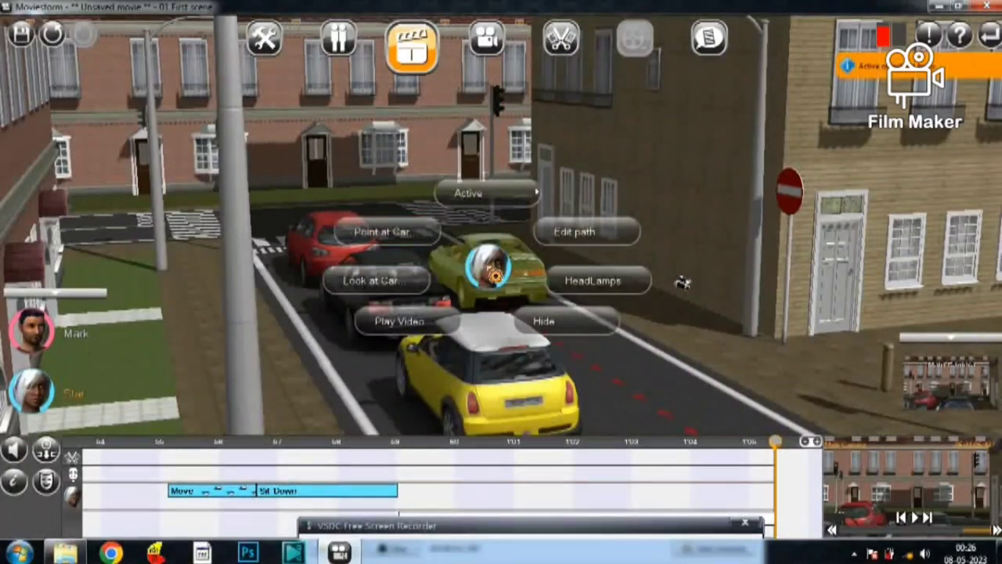
{"action": "left_click", "coordinate": [509, 252]}
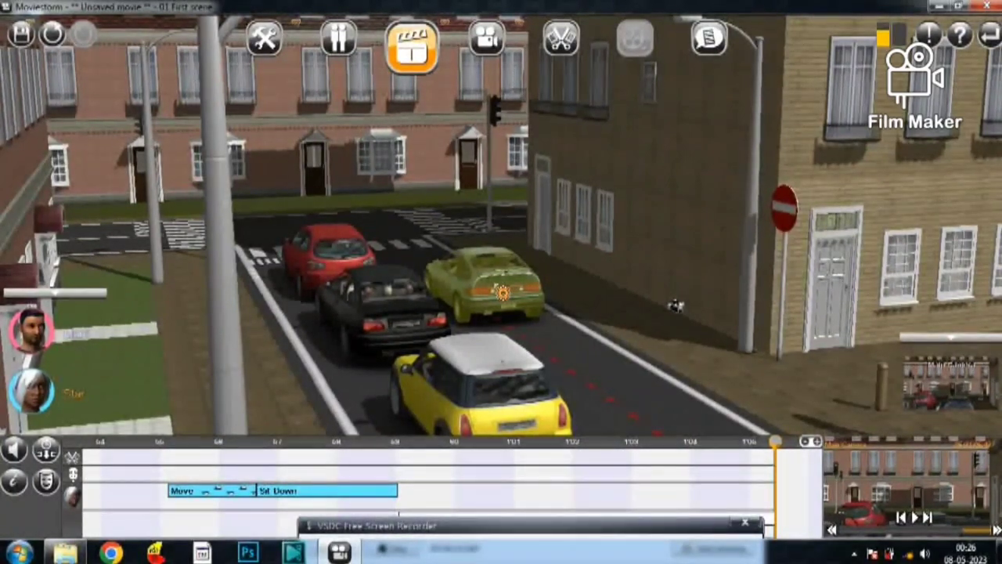
{"action": "left_click", "coordinate": [503, 292]}
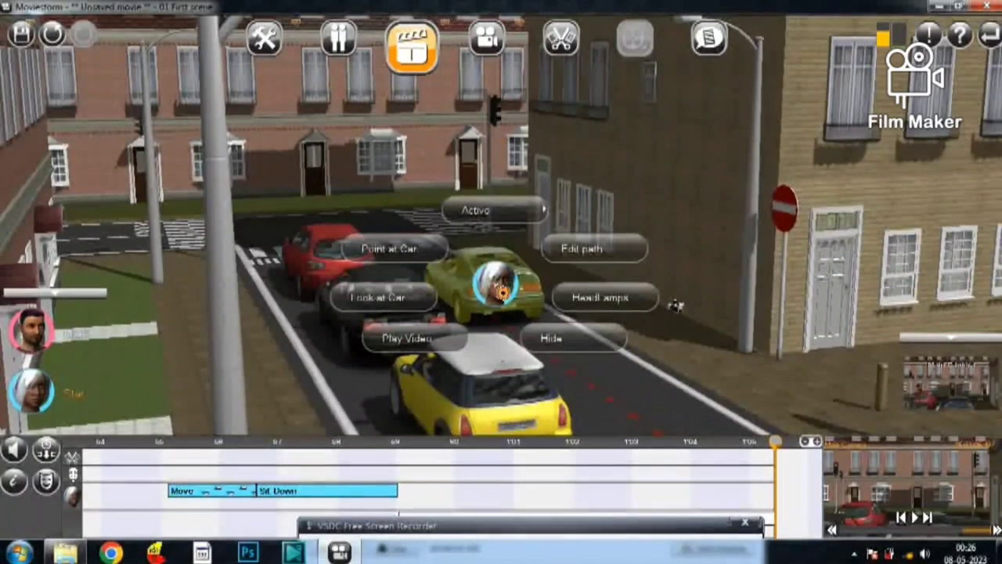
{"action": "left_click", "coordinate": [675, 306]}
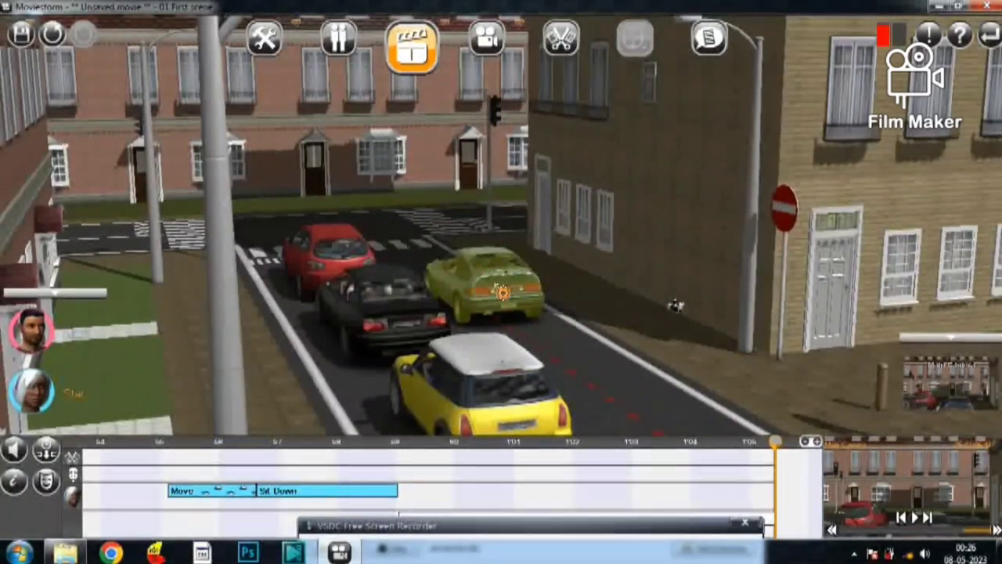
{"action": "right_click_drag", "start_coordinate": [675, 306], "coordinate": [744, 401]}
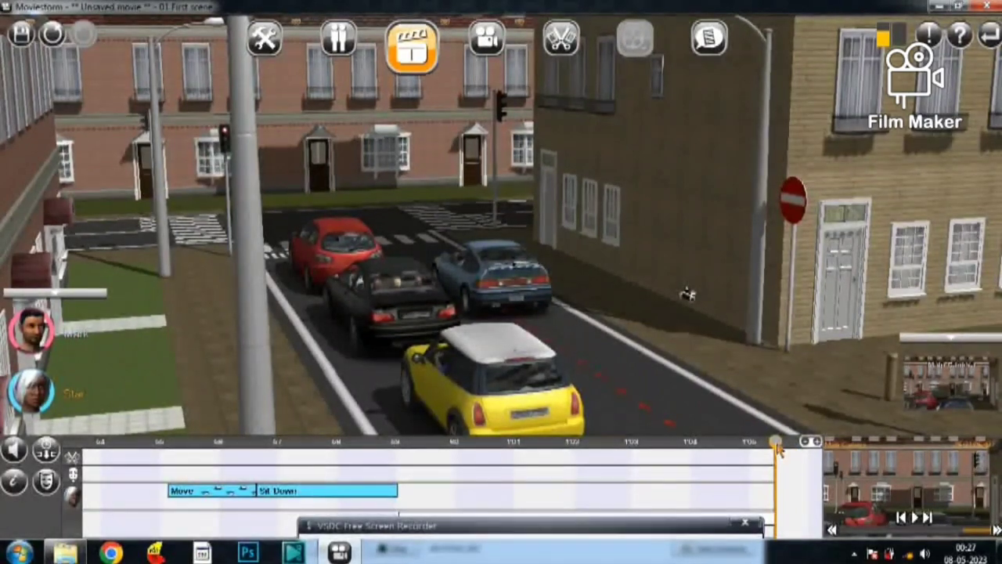
Step: Rewind the timeline to the end of Star's Sit Down and play back the blue car's drive up the road
{"action": "left_click_drag", "start_coordinate": [778, 446], "coordinate": [402, 454]}
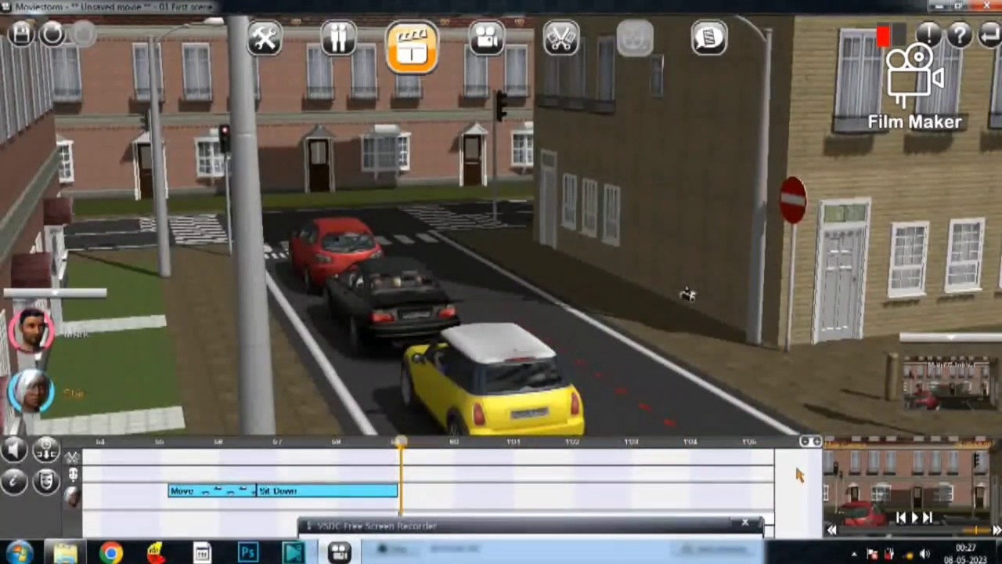
{"action": "scroll", "coordinate": [662, 357], "scroll_direction": "down", "scroll_amount": 5}
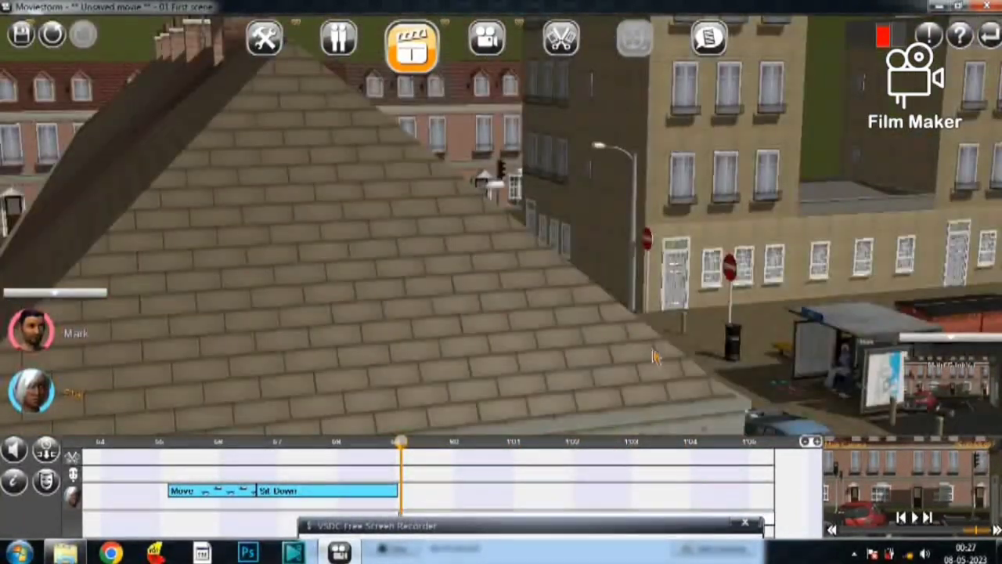
{"action": "scroll", "coordinate": [683, 378], "scroll_direction": "up", "scroll_amount": 5}
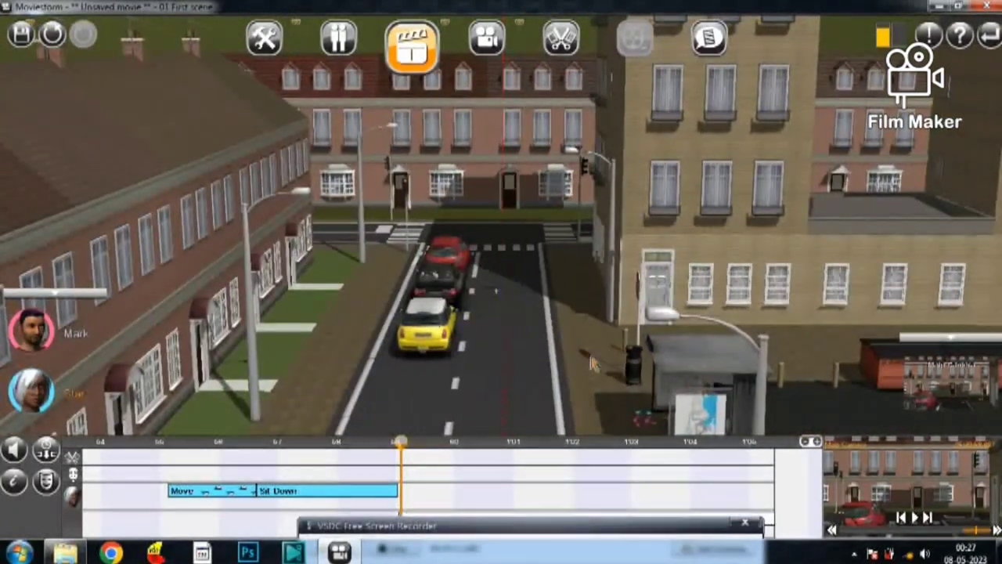
{"action": "left_click_drag", "start_coordinate": [578, 395], "coordinate": [574, 314]}
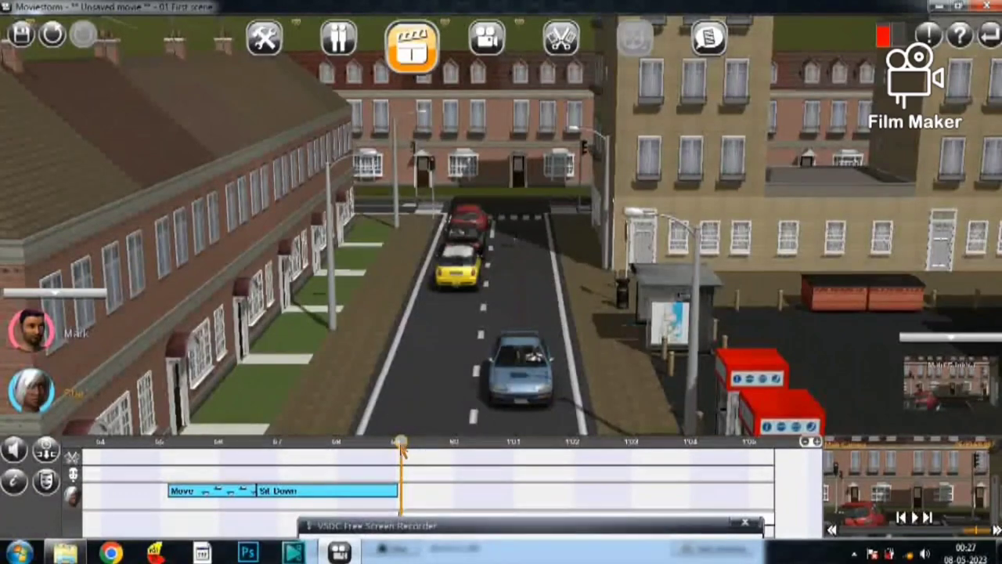
{"action": "left_click_drag", "start_coordinate": [427, 446], "coordinate": [399, 472]}
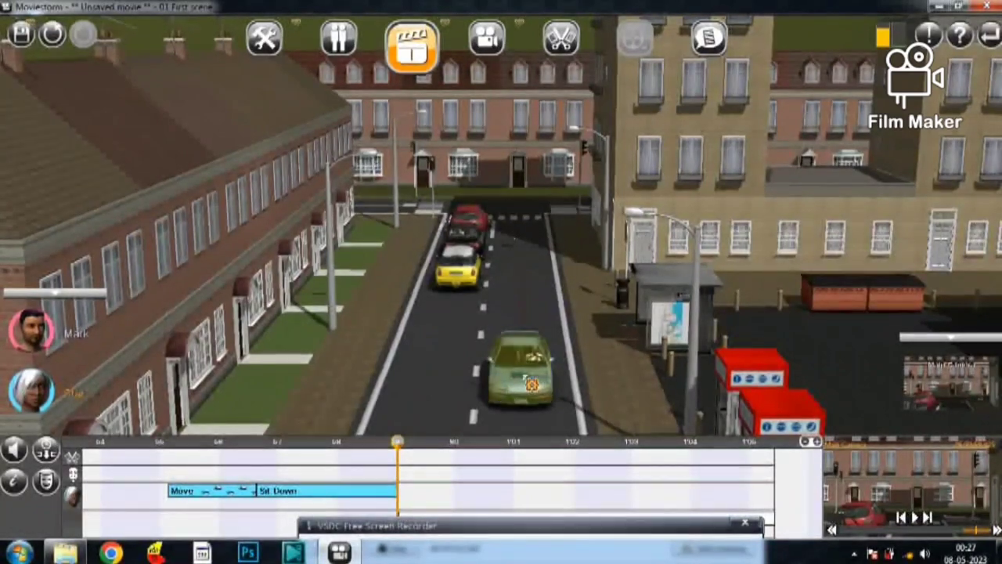
{"action": "right_click_drag", "start_coordinate": [521, 373], "coordinate": [534, 343]}
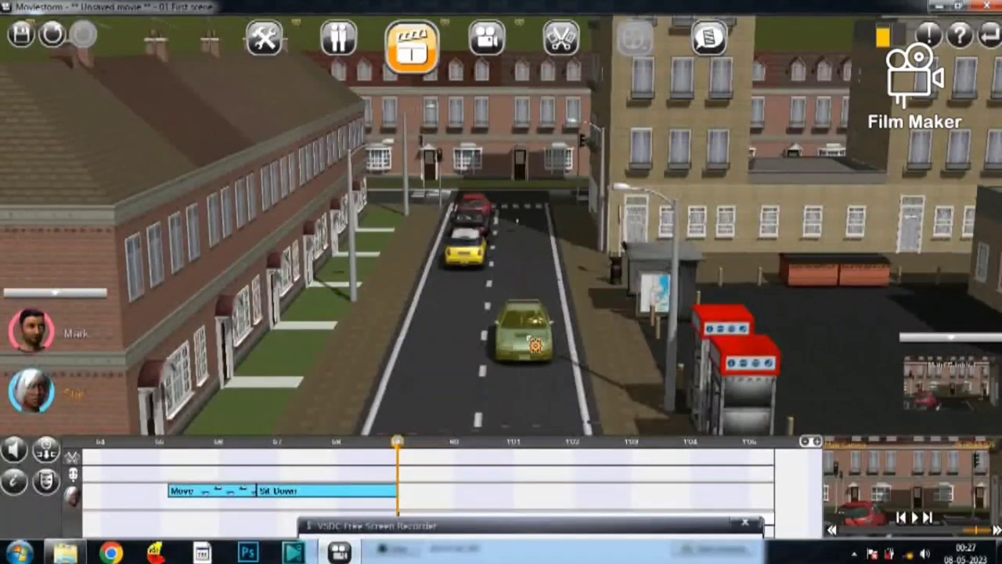
{"action": "key", "text": "space"}
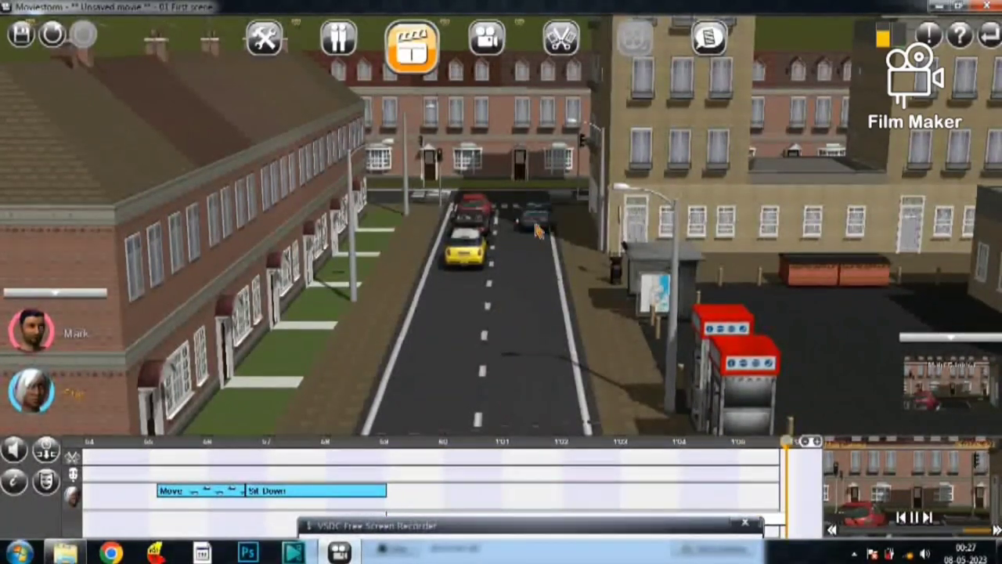
Step: Switch to set editing and move the blue car up the road into the lane beside the black car
{"action": "left_click", "coordinate": [537, 224]}
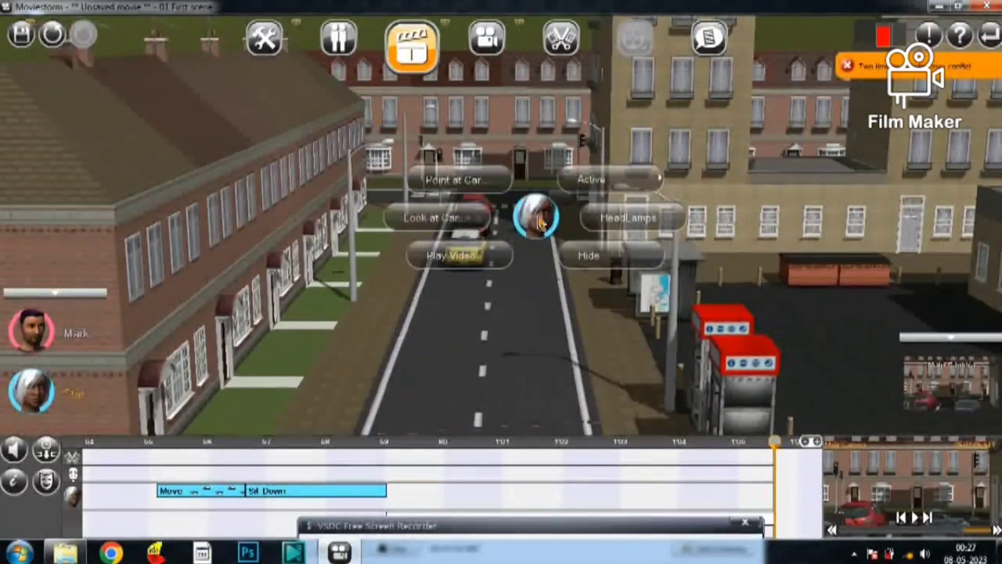
{"action": "left_click", "coordinate": [540, 338]}
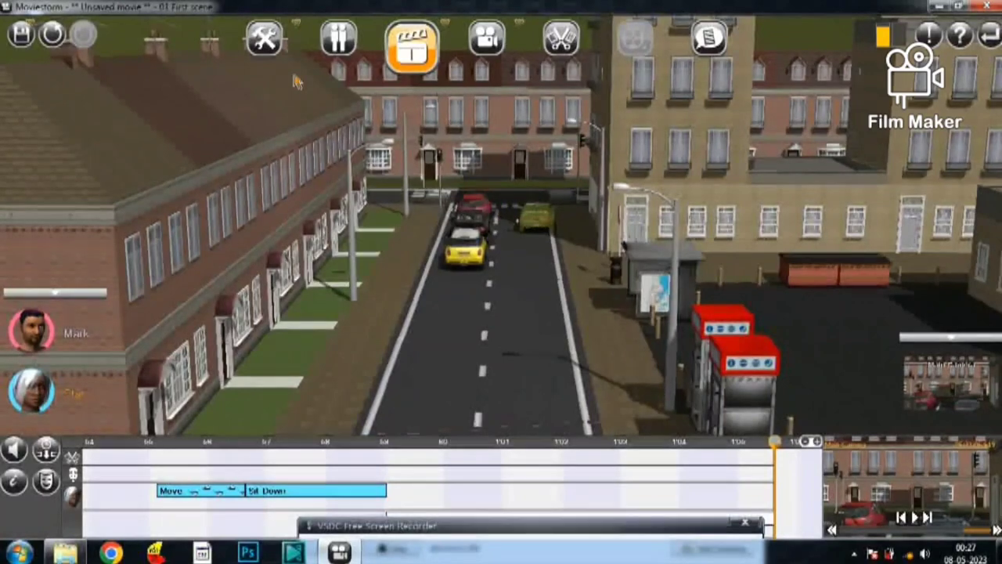
{"action": "left_click", "coordinate": [607, 297]}
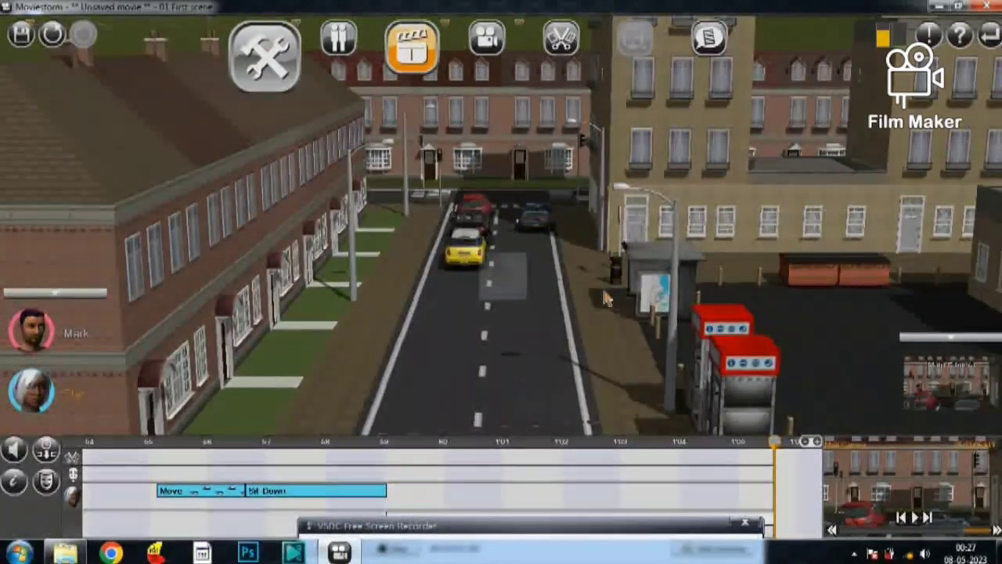
{"action": "left_click", "coordinate": [521, 337]}
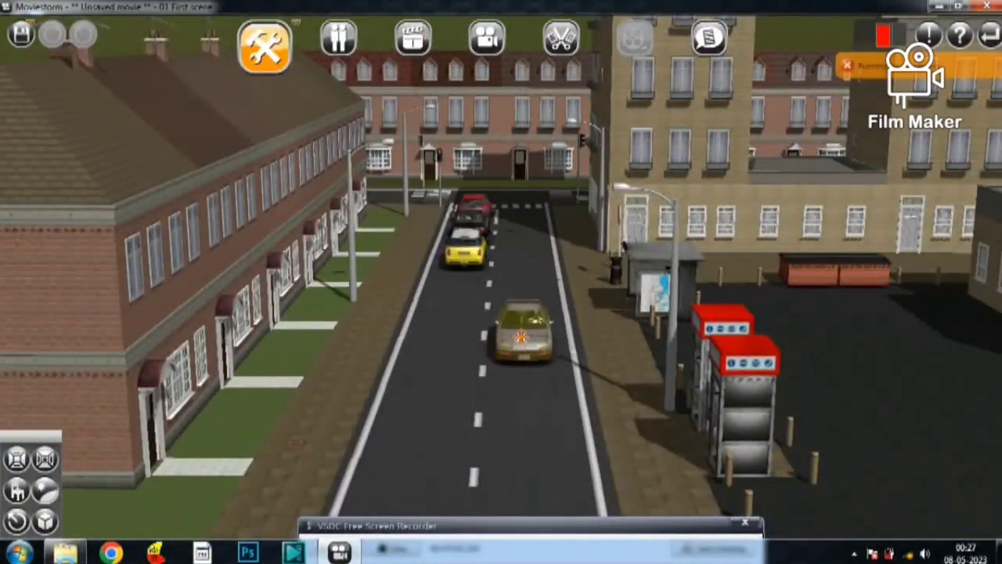
{"action": "double_click", "coordinate": [529, 338]}
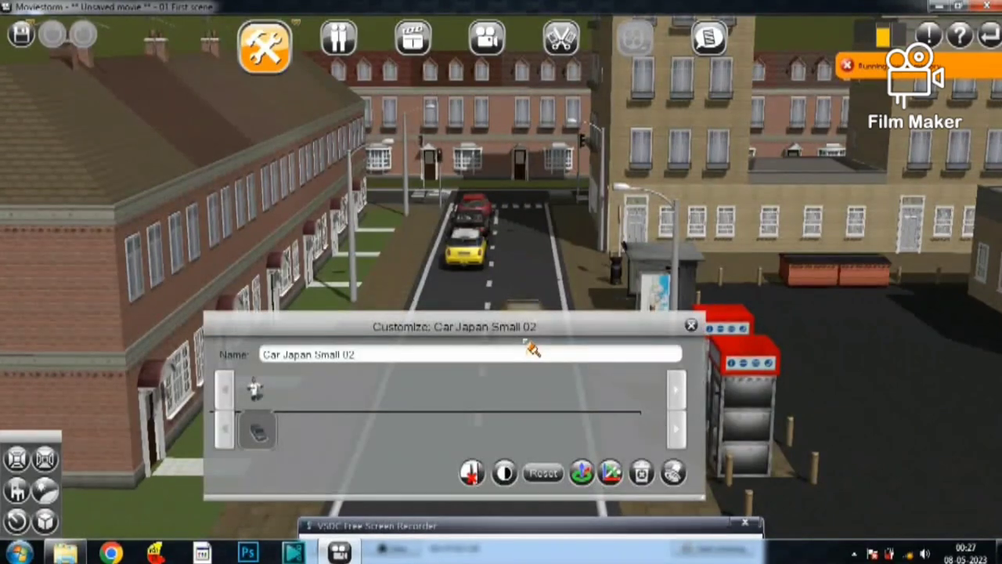
{"action": "left_click_drag", "start_coordinate": [508, 341], "coordinate": [267, 360]}
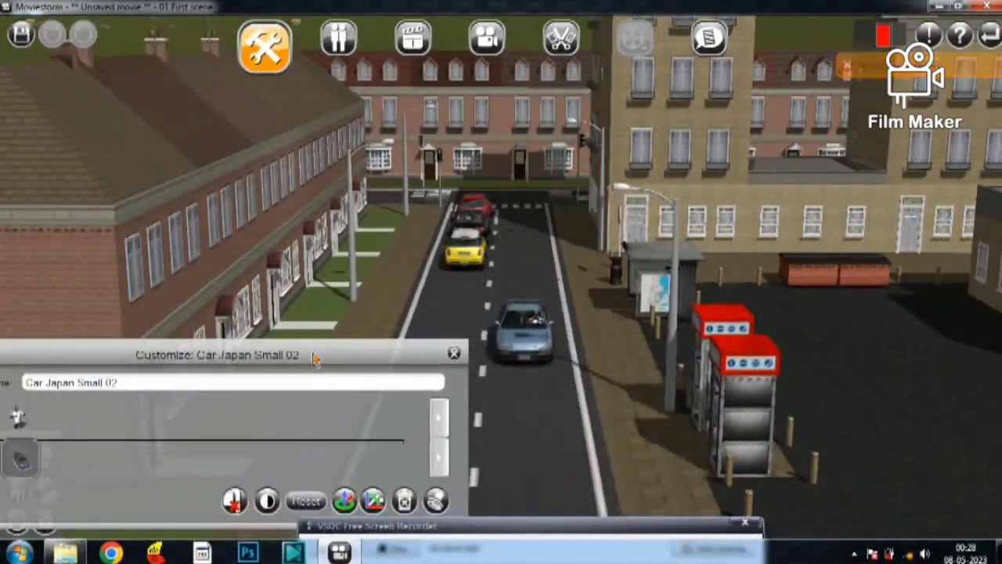
{"action": "left_click", "coordinate": [534, 349]}
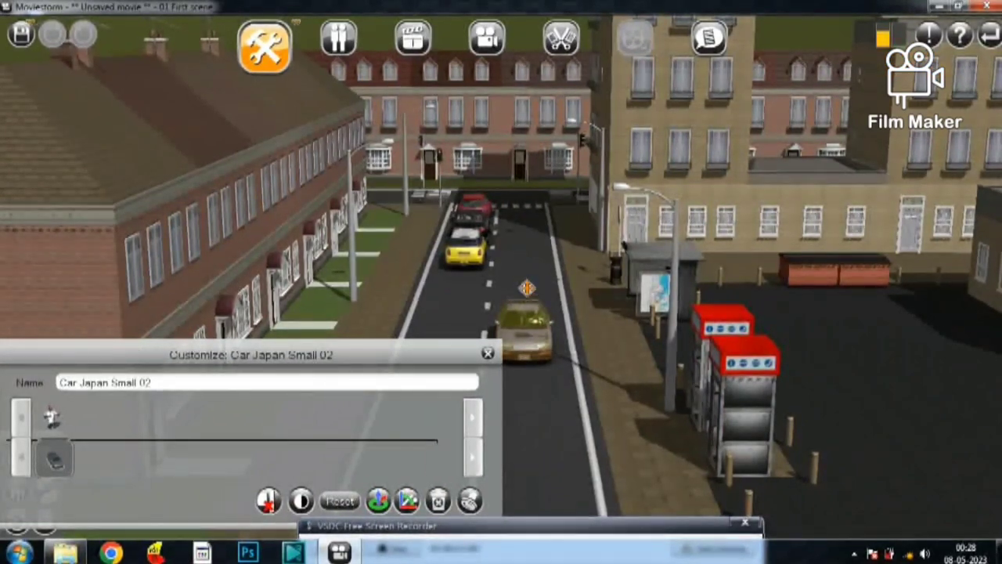
{"action": "left_click_drag", "start_coordinate": [527, 288], "coordinate": [523, 213]}
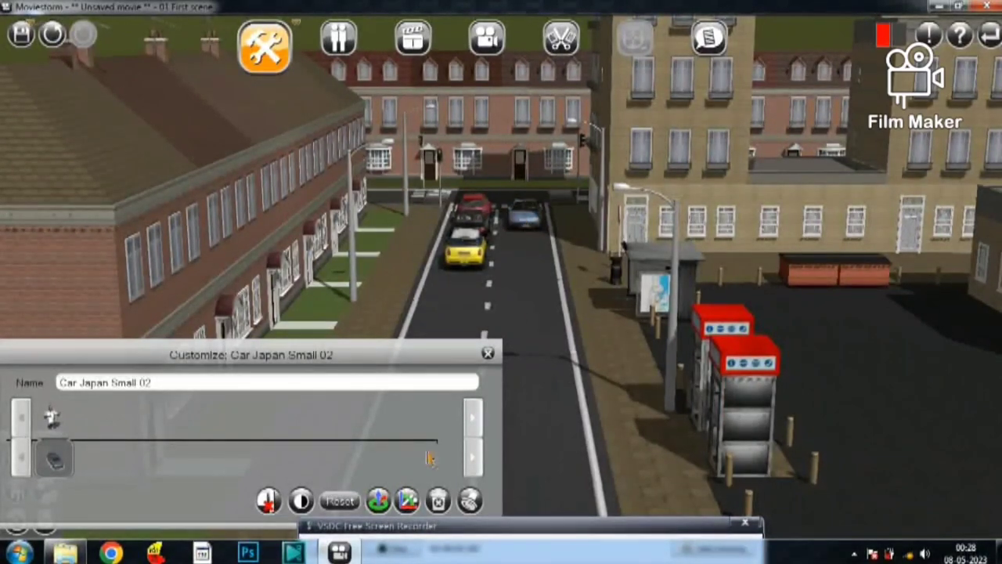
Step: Rotate the blue car about its vertical axis until it lines up with the lane, and finish customizing it
{"action": "left_click", "coordinate": [378, 501]}
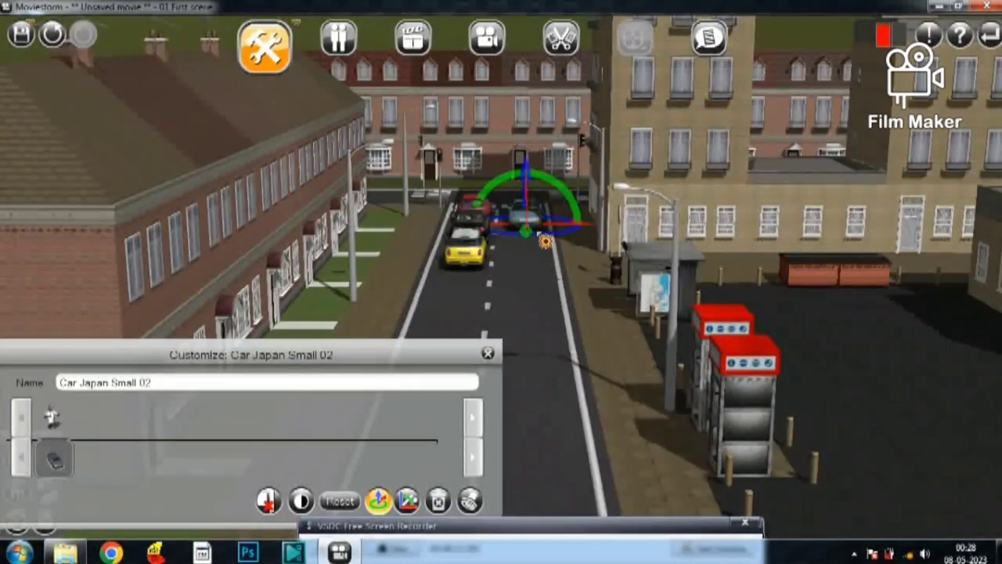
{"action": "scroll", "coordinate": [545, 241], "scroll_direction": "up", "scroll_amount": 3}
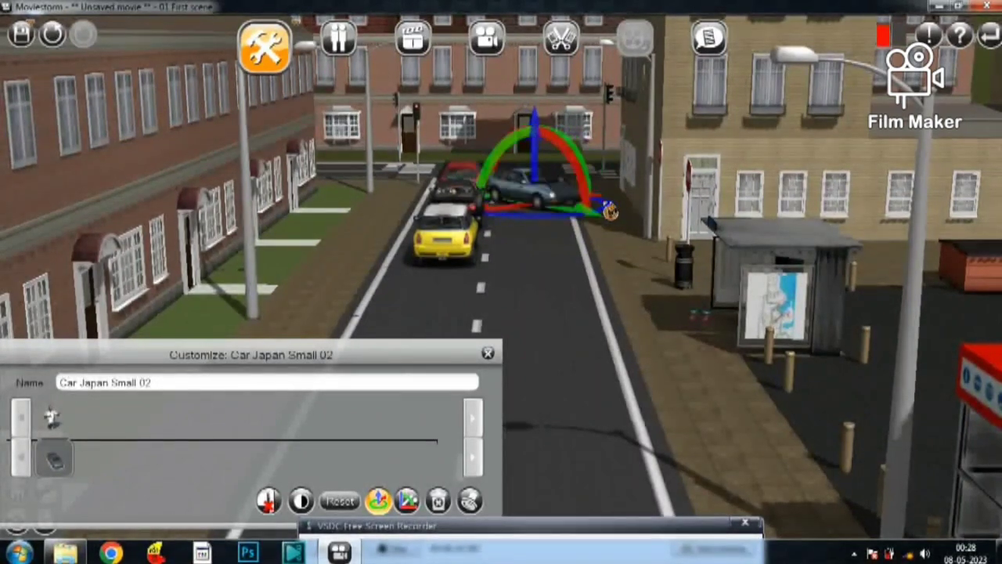
{"action": "left_click_drag", "start_coordinate": [609, 210], "coordinate": [562, 153]}
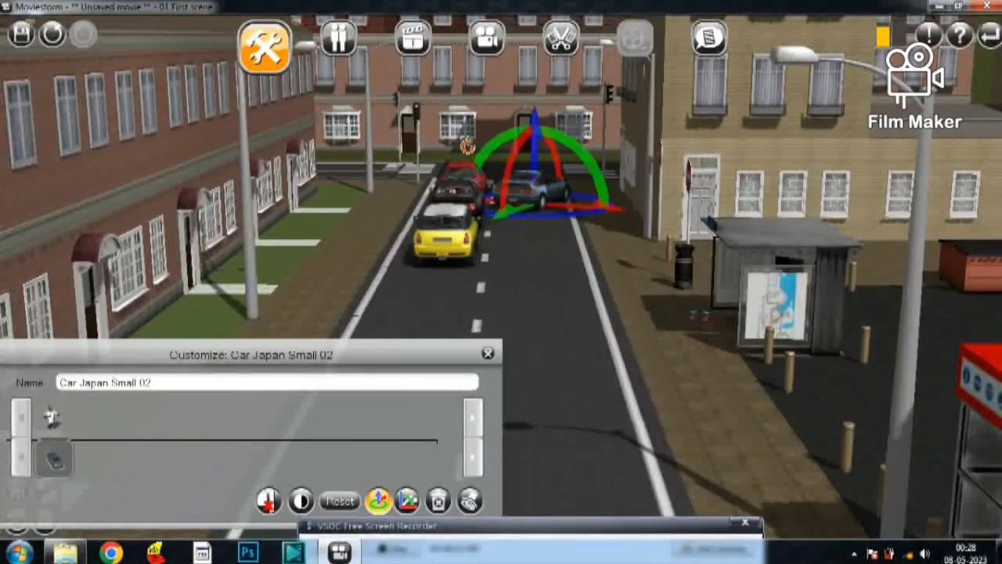
{"action": "left_click_drag", "start_coordinate": [467, 146], "coordinate": [425, 164]}
{"action": "left_click_drag", "start_coordinate": [403, 226], "coordinate": [605, 227]}
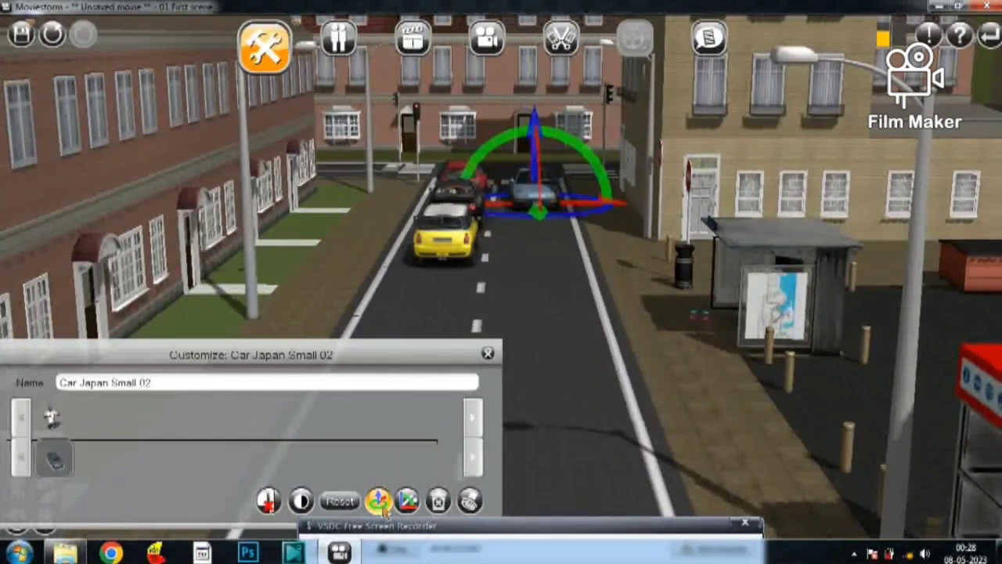
{"action": "left_click", "coordinate": [487, 354]}
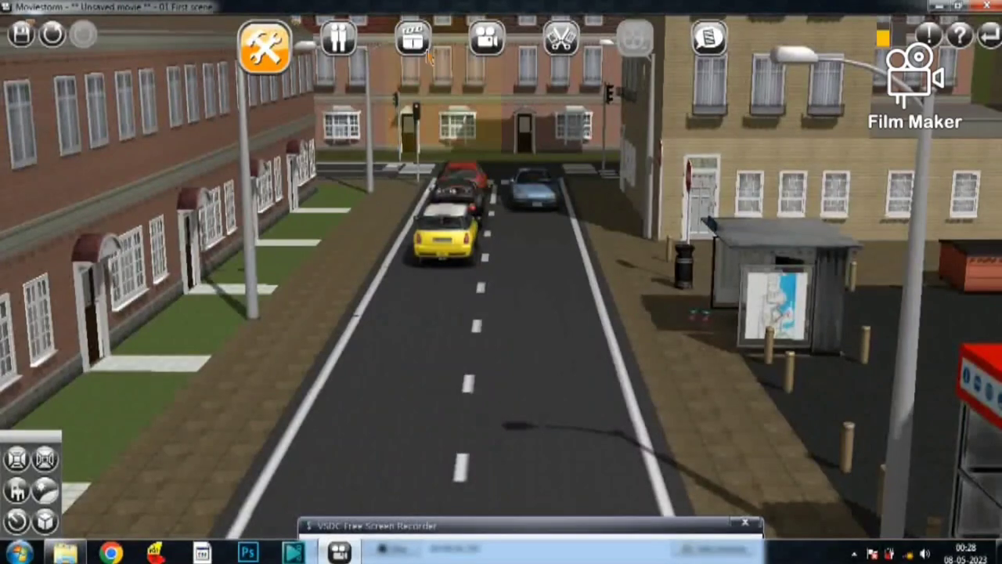
Step: Return to directing, rewind the timeline to the end of Star's Sit Down, and play back the blue car's movement
{"action": "left_click", "coordinate": [419, 43]}
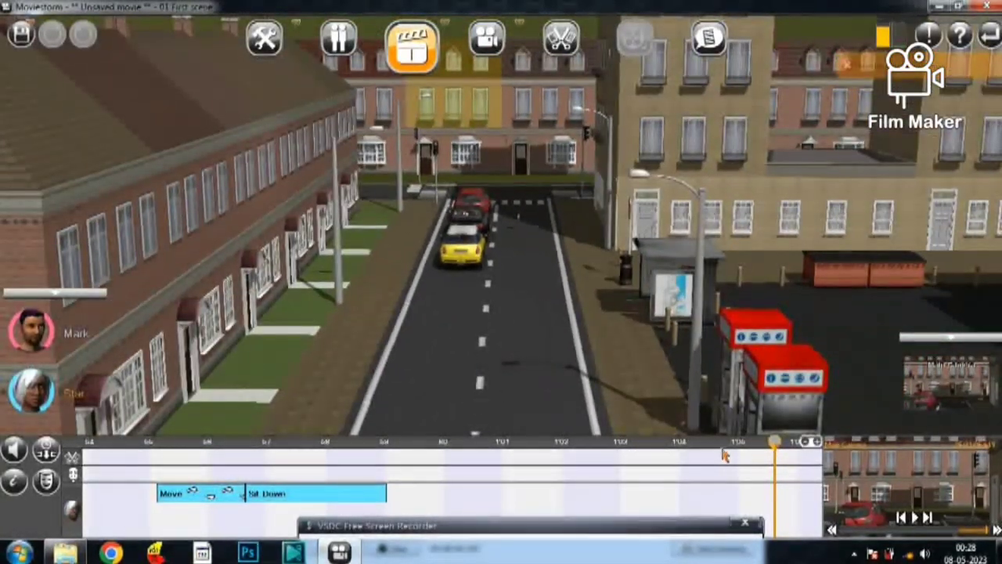
{"action": "left_click_drag", "start_coordinate": [676, 458], "coordinate": [389, 493]}
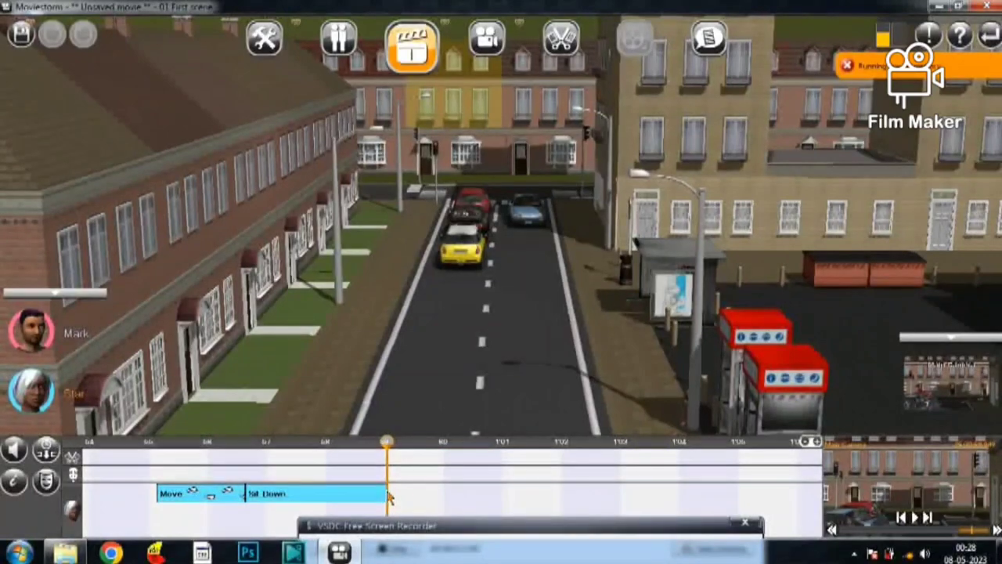
{"action": "left_click", "coordinate": [915, 517]}
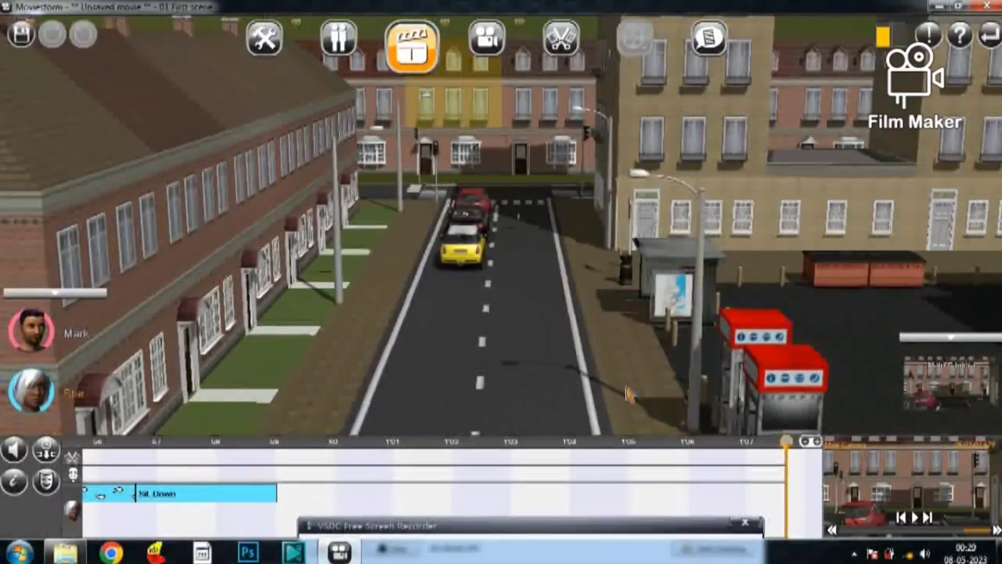
Step: Look over Star and Mark seated in the bus shelter from across the road, and switch to the camera workspace
{"action": "right_click_drag", "start_coordinate": [621, 411], "coordinate": [608, 370]}
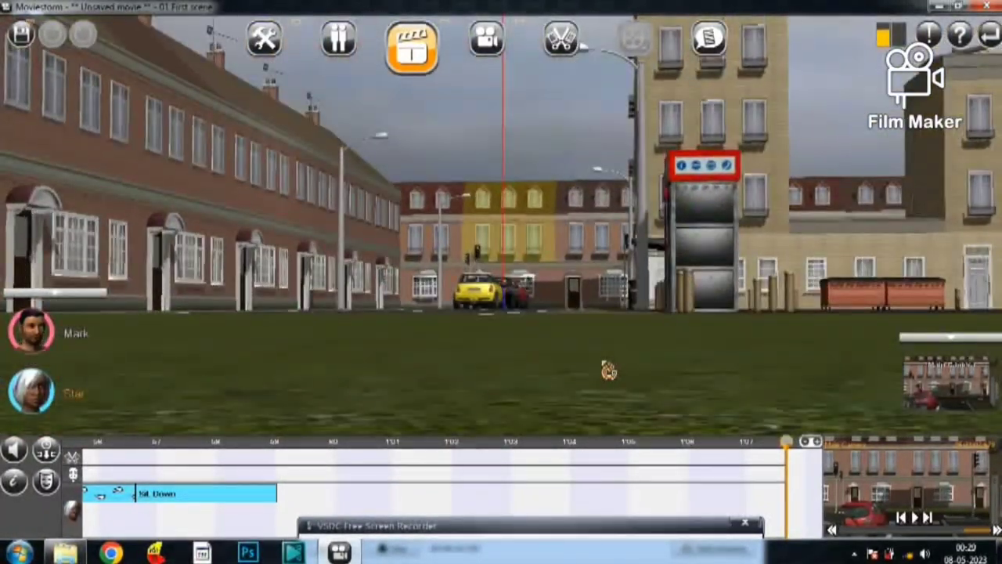
{"action": "right_click_drag", "start_coordinate": [410, 333], "coordinate": [517, 352]}
{"action": "scroll", "coordinate": [632, 357], "scroll_direction": "up", "scroll_amount": 5}
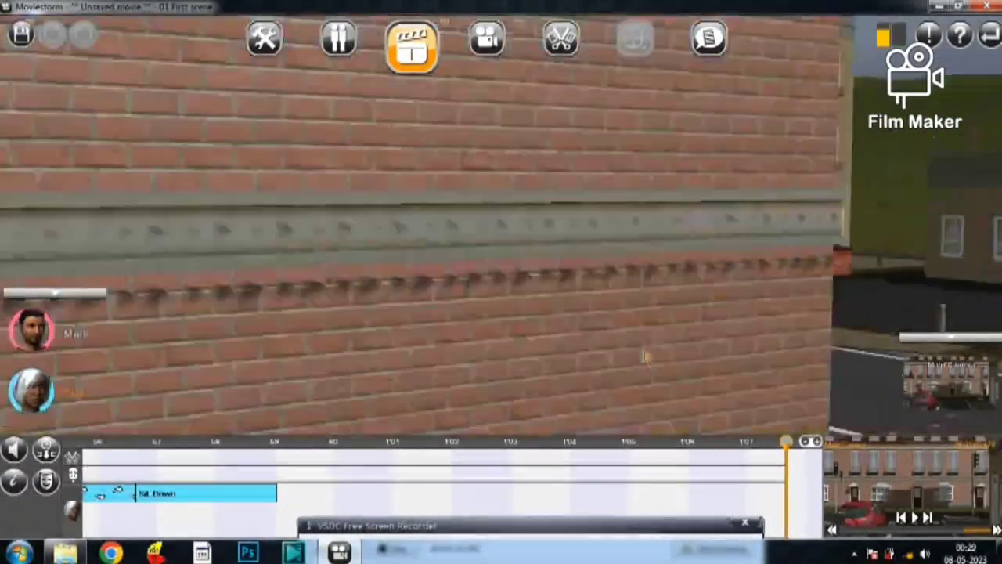
{"action": "scroll", "coordinate": [646, 360], "scroll_direction": "up", "scroll_amount": 3}
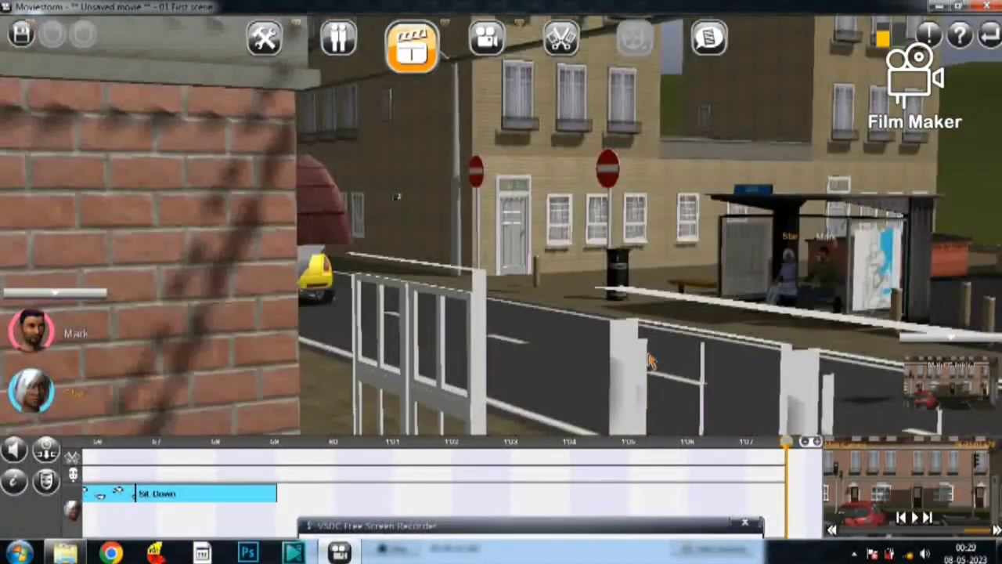
{"action": "right_click_drag", "start_coordinate": [648, 360], "coordinate": [664, 385]}
{"action": "scroll", "coordinate": [588, 351], "scroll_direction": "down", "scroll_amount": 5}
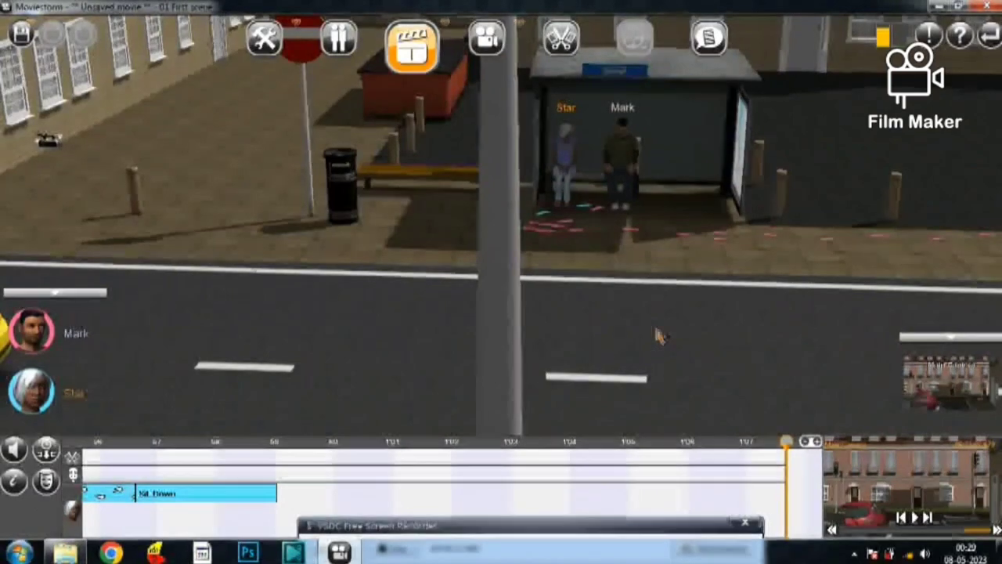
{"action": "mouse_move", "coordinate": [661, 331]}
{"action": "right_mouse_down"}
{"action": "mouse_move", "coordinate": [663, 320]}
{"action": "mouse_move", "coordinate": [657, 339]}
{"action": "right_mouse_up"}
{"action": "left_click_drag", "start_coordinate": [626, 335], "coordinate": [533, 381]}
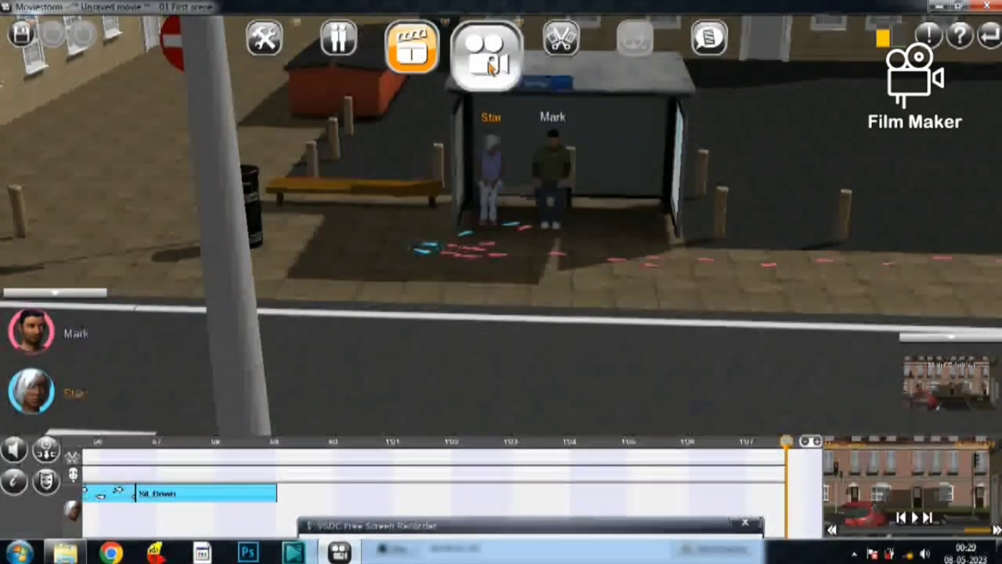
{"action": "left_click", "coordinate": [488, 63]}
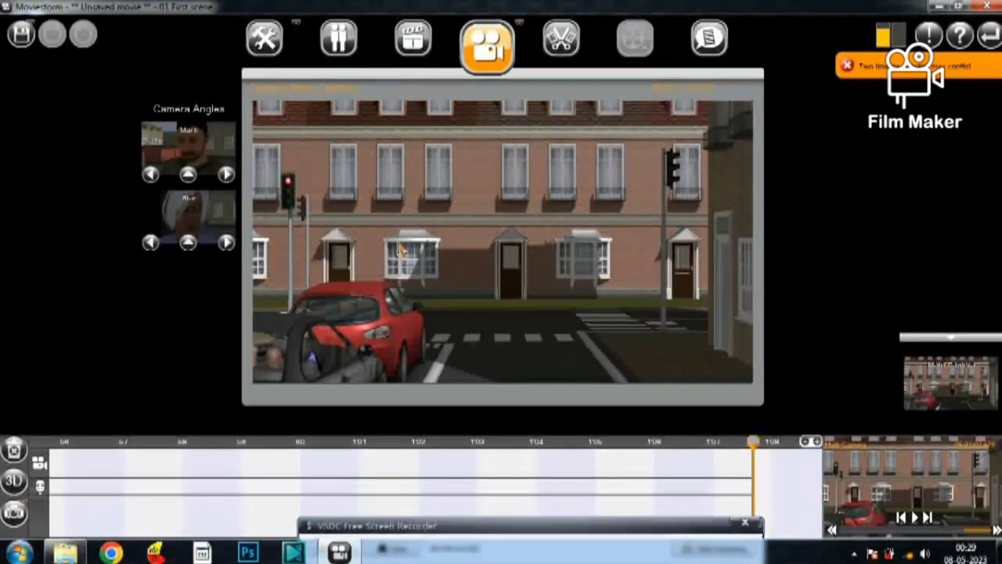
Step: Choose Mark's camera angle, pull back to a medium shot of him, and scrub the timeline back to the start
{"action": "left_click", "coordinate": [194, 157]}
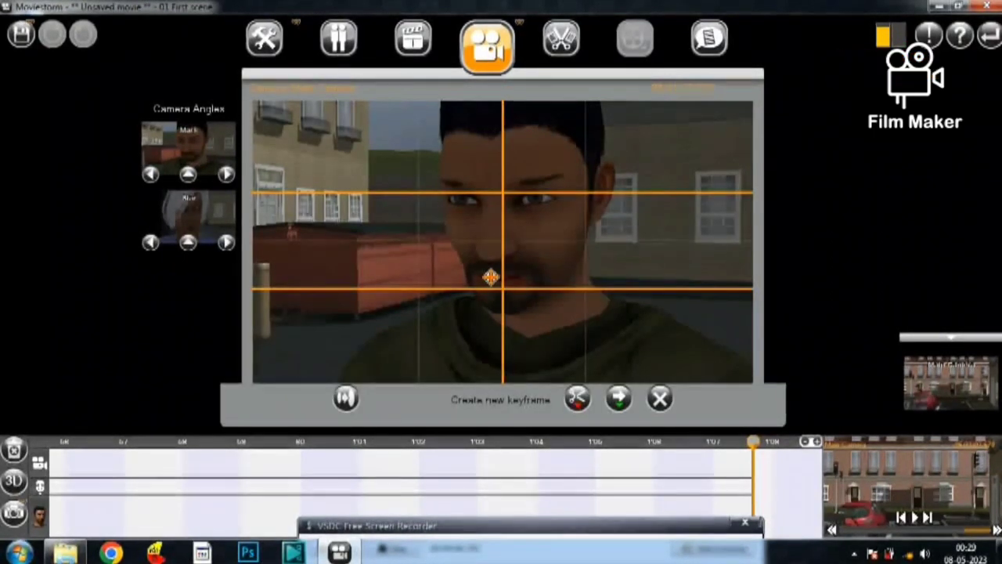
{"action": "scroll", "coordinate": [490, 281], "scroll_direction": "down", "scroll_amount": 3}
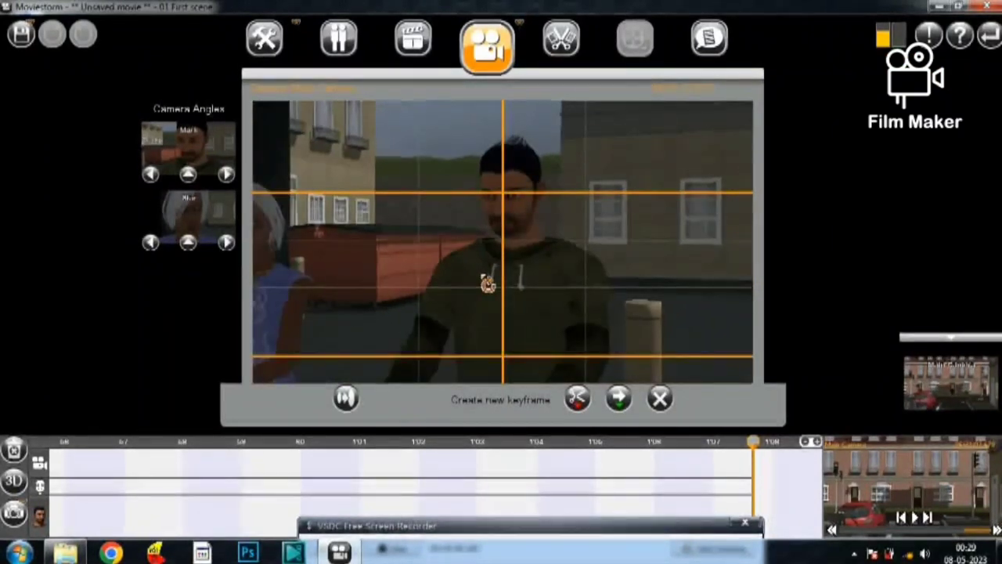
{"action": "left_click_drag", "start_coordinate": [483, 298], "coordinate": [489, 300]}
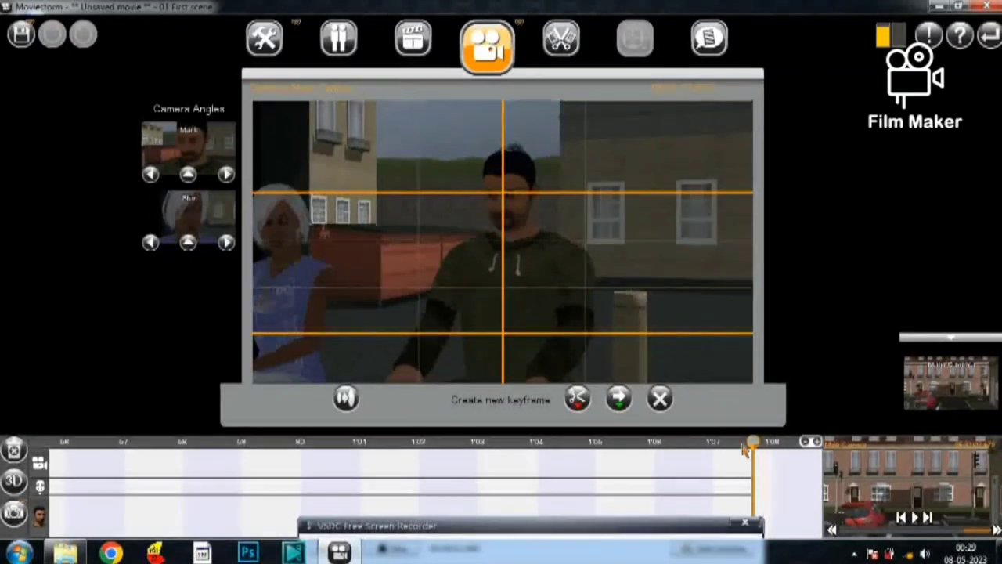
{"action": "left_click_drag", "start_coordinate": [753, 444], "coordinate": [711, 452]}
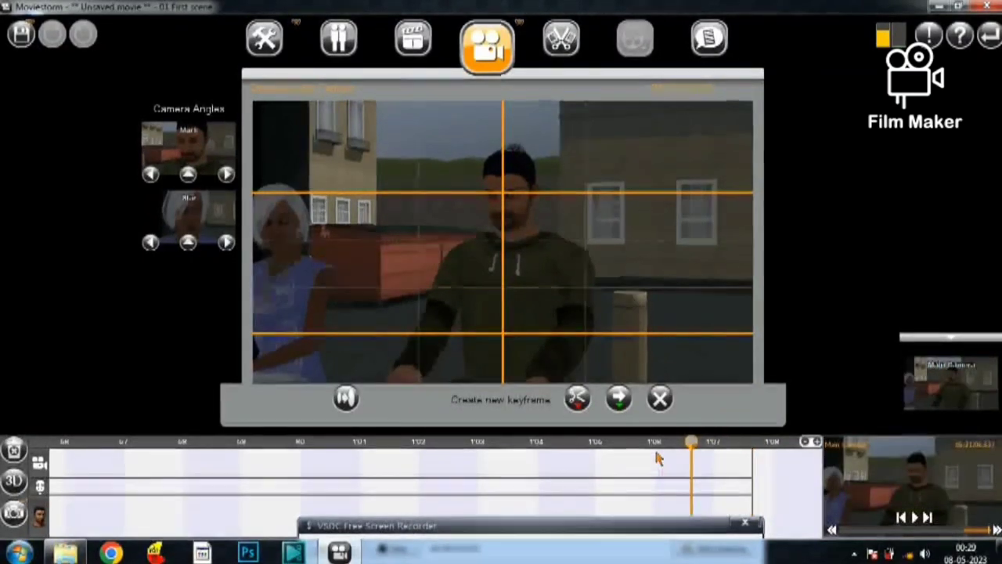
{"action": "left_click_drag", "start_coordinate": [568, 459], "coordinate": [250, 460]}
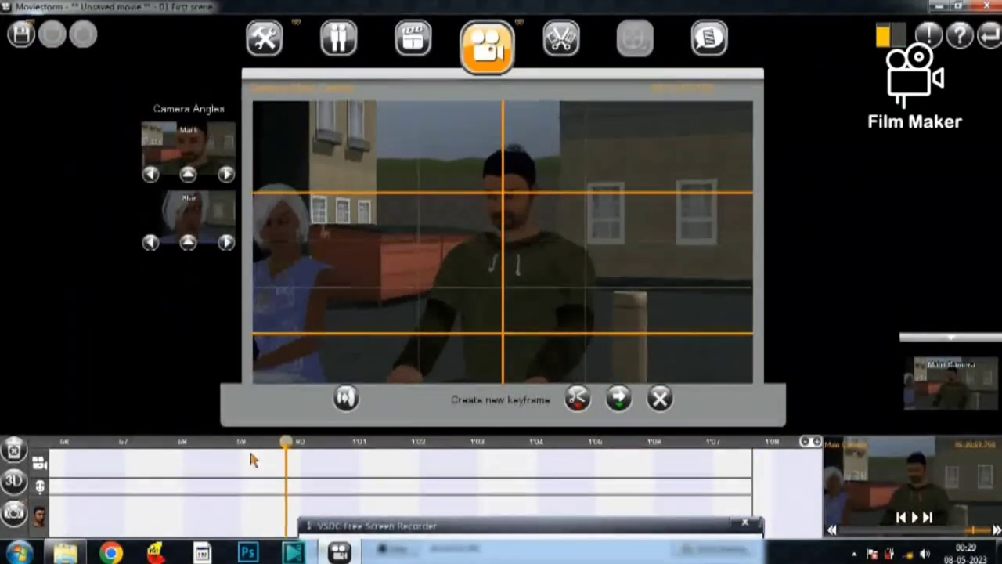
{"action": "left_click_drag", "start_coordinate": [140, 462], "coordinate": [19, 464]}
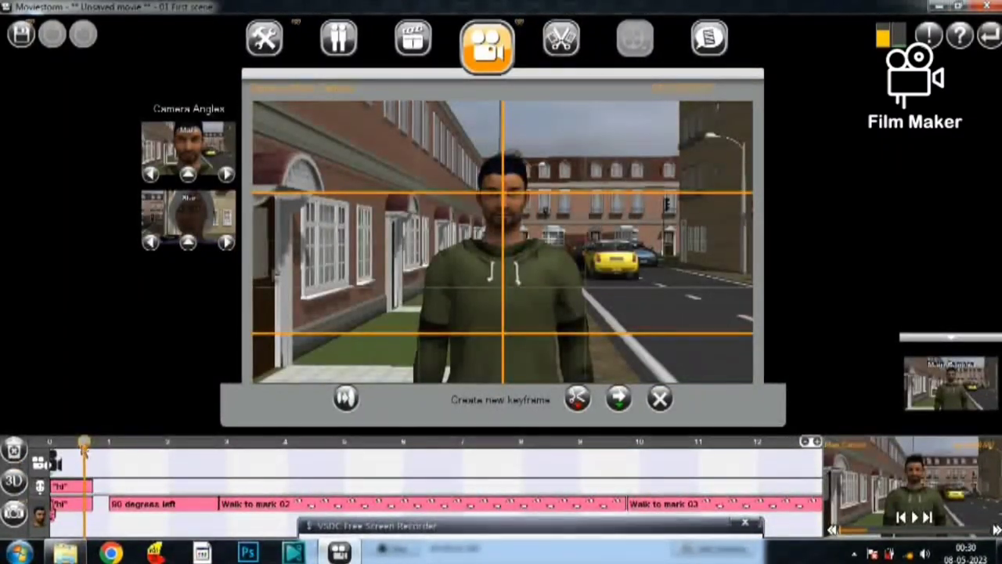
{"action": "left_click_drag", "start_coordinate": [43, 456], "coordinate": [38, 456]}
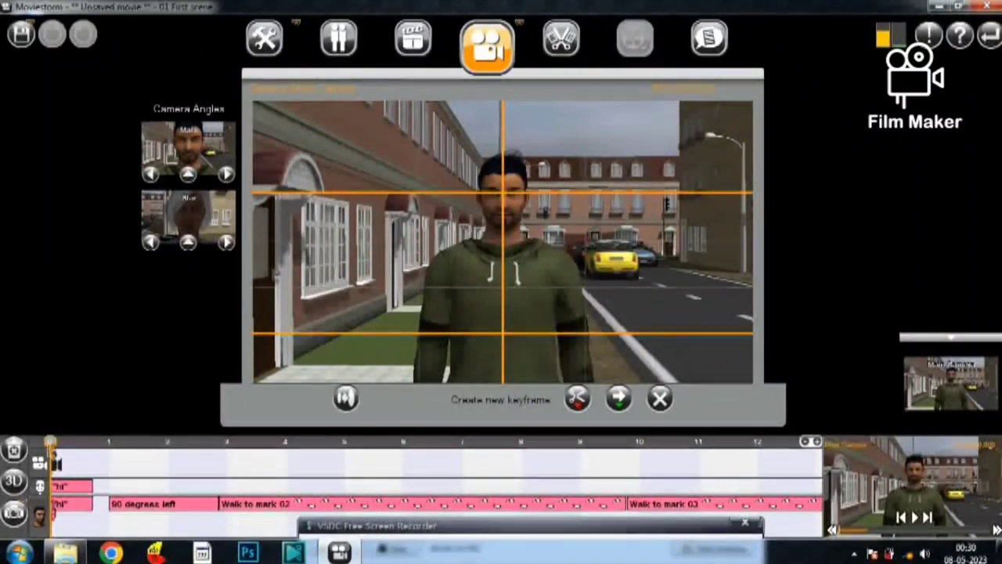
Step: Advance to about 10 seconds, widen the shot of Mark, and cut the main camera to this view
{"action": "left_click_drag", "start_coordinate": [52, 444], "coordinate": [644, 462]}
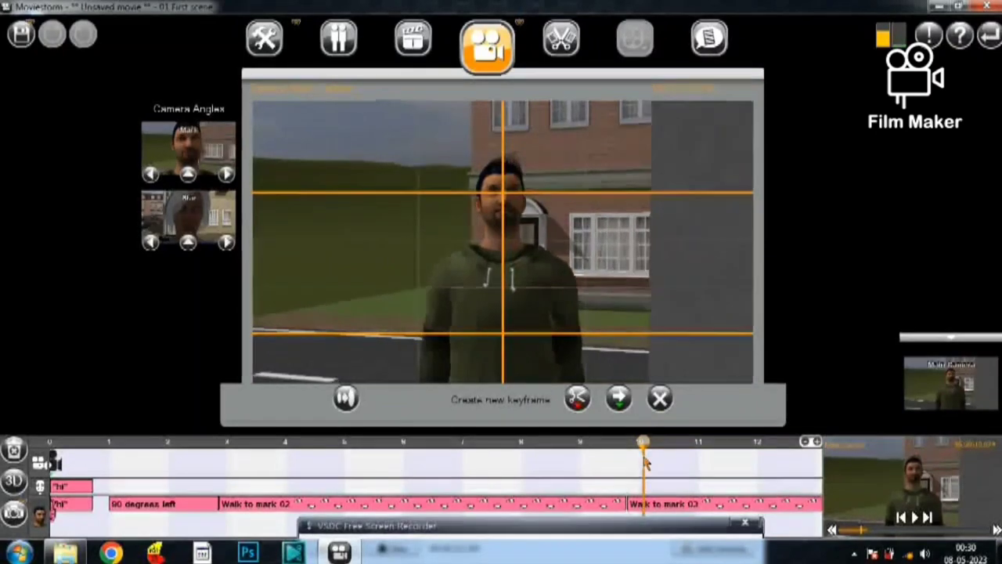
{"action": "scroll", "coordinate": [499, 314], "scroll_direction": "down", "scroll_amount": 3}
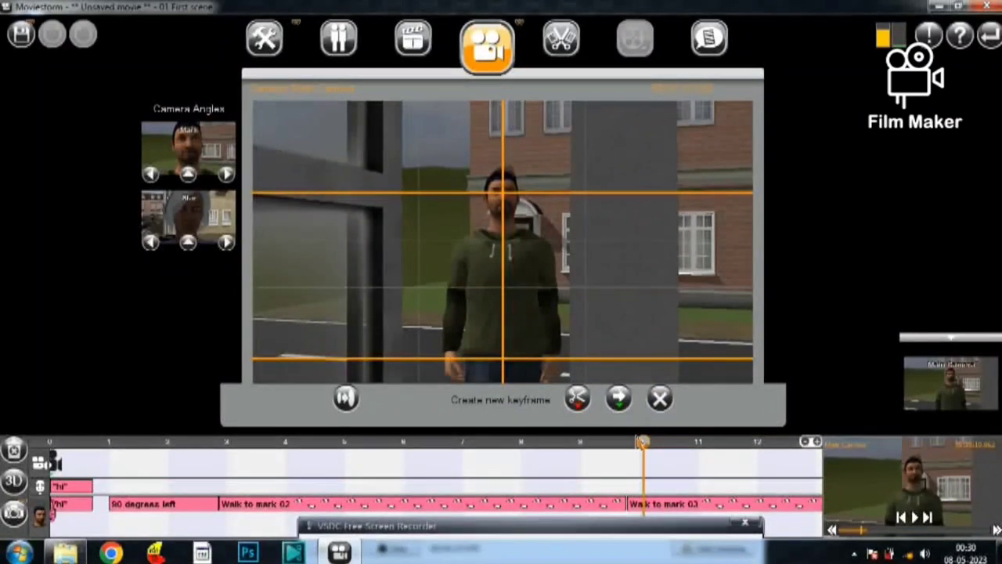
{"action": "left_click", "coordinate": [577, 399]}
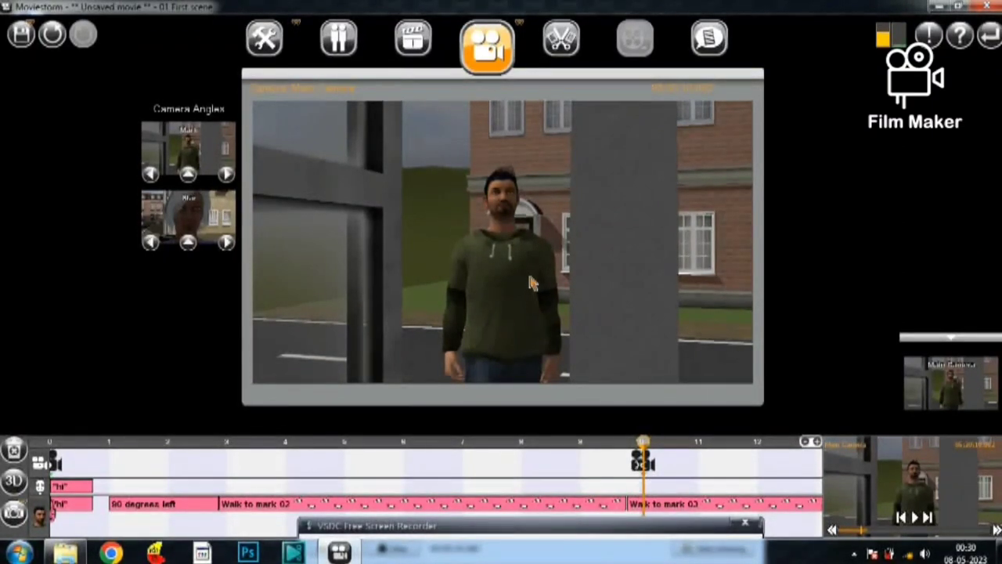
Step: Swing Mark's camera to a wide side view across the road and cut to it at about 20.8 seconds, at the bus shelter
{"action": "left_click", "coordinate": [185, 159]}
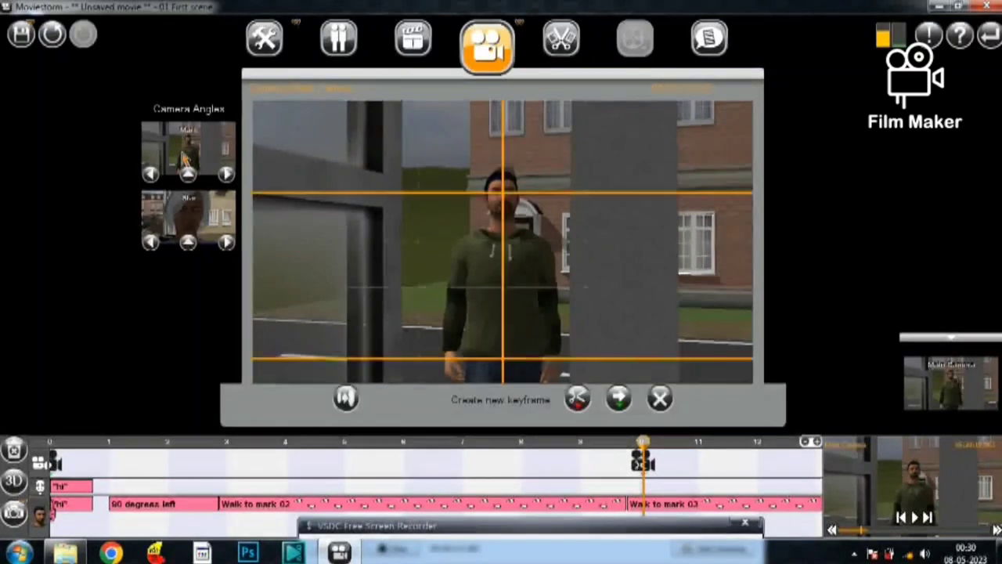
{"action": "left_click_drag", "start_coordinate": [668, 315], "coordinate": [546, 329]}
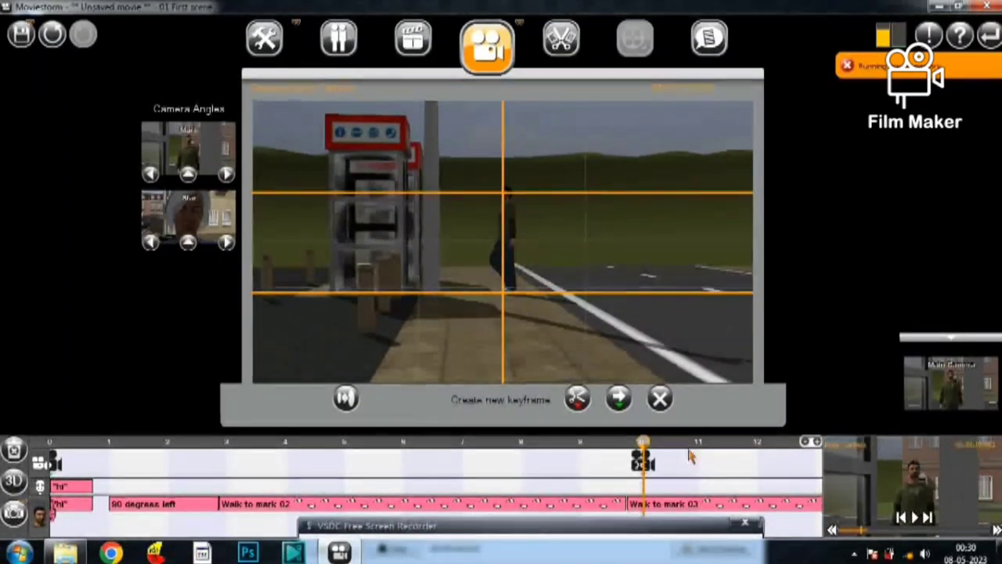
{"action": "left_click_drag", "start_coordinate": [642, 442], "coordinate": [742, 453]}
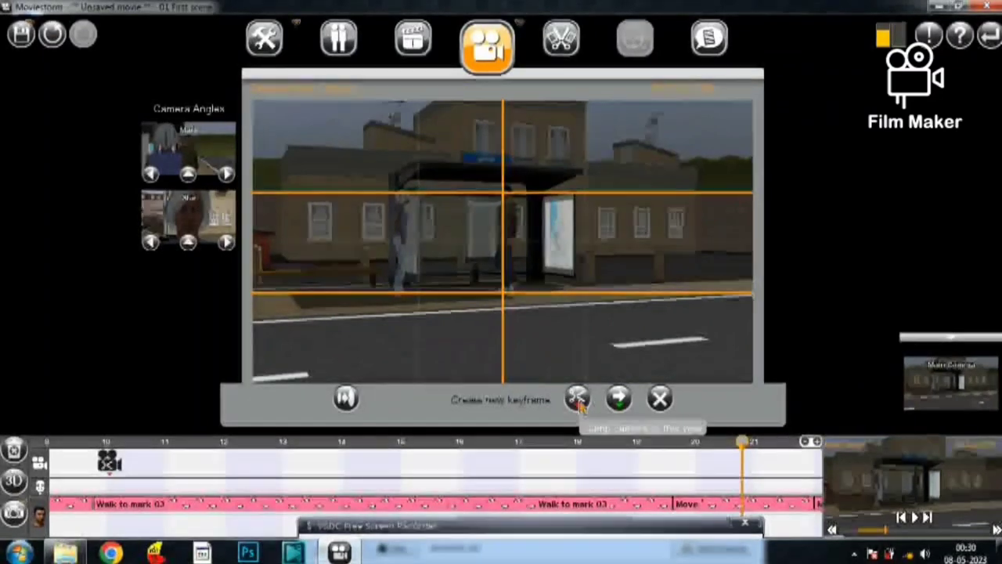
{"action": "left_click", "coordinate": [577, 399]}
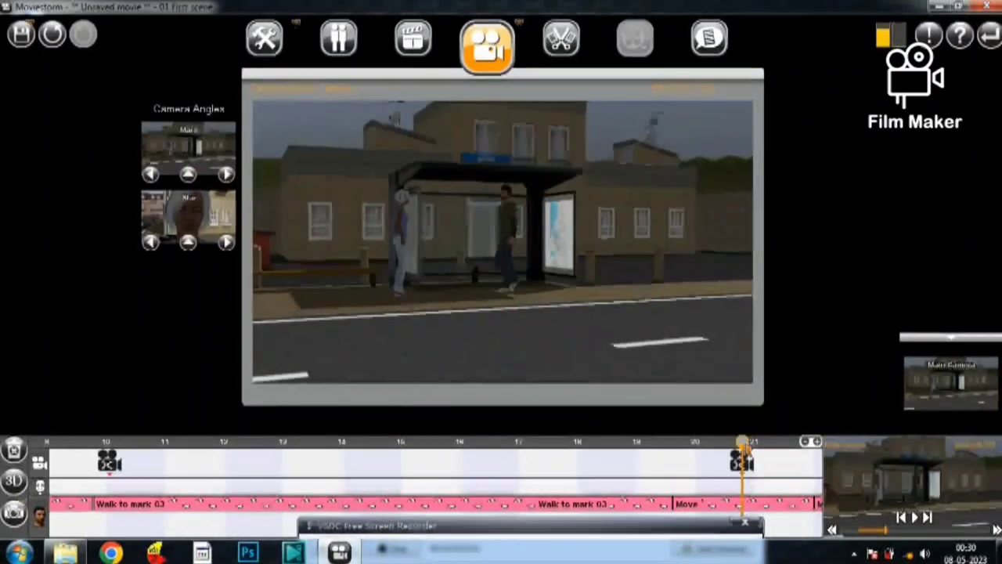
Step: Play on to about 27 seconds, frame Star and Mark together beside the shelter from Star's camera angle, and cut to that view
{"action": "key", "text": "space"}
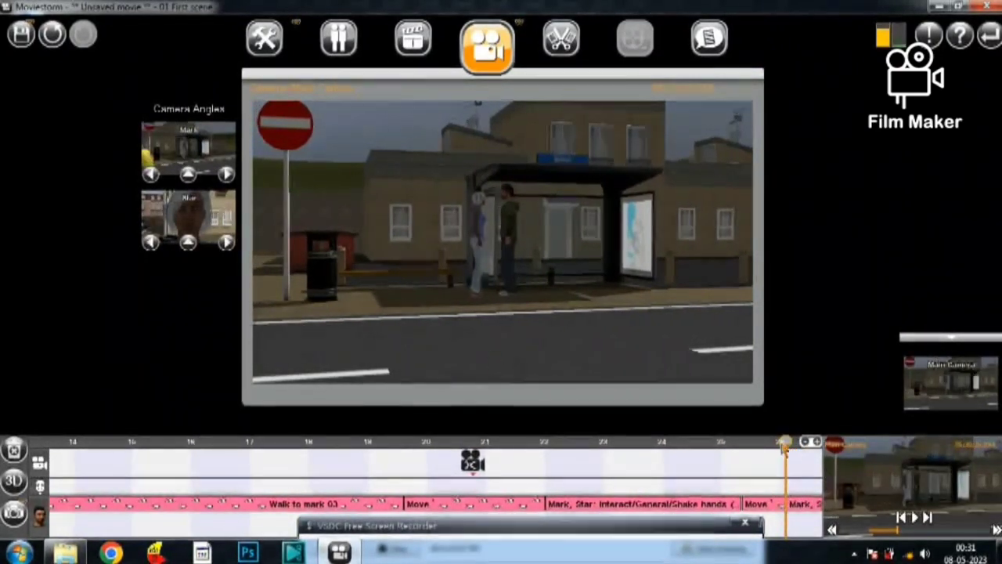
{"action": "left_click", "coordinate": [186, 229]}
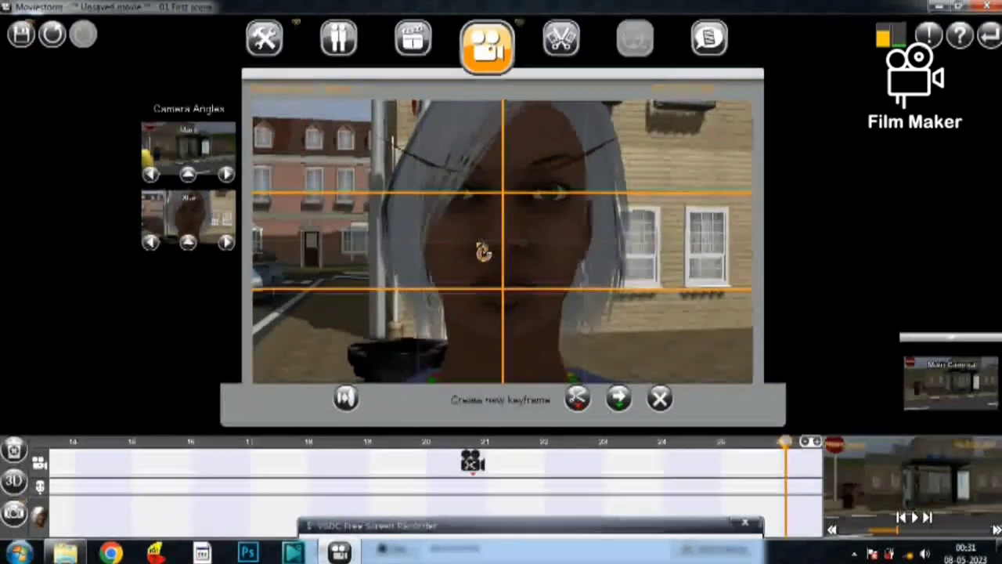
{"action": "scroll", "coordinate": [492, 252], "scroll_direction": "down", "scroll_amount": 3}
{"action": "scroll", "coordinate": [490, 255], "scroll_direction": "down", "scroll_amount": 2}
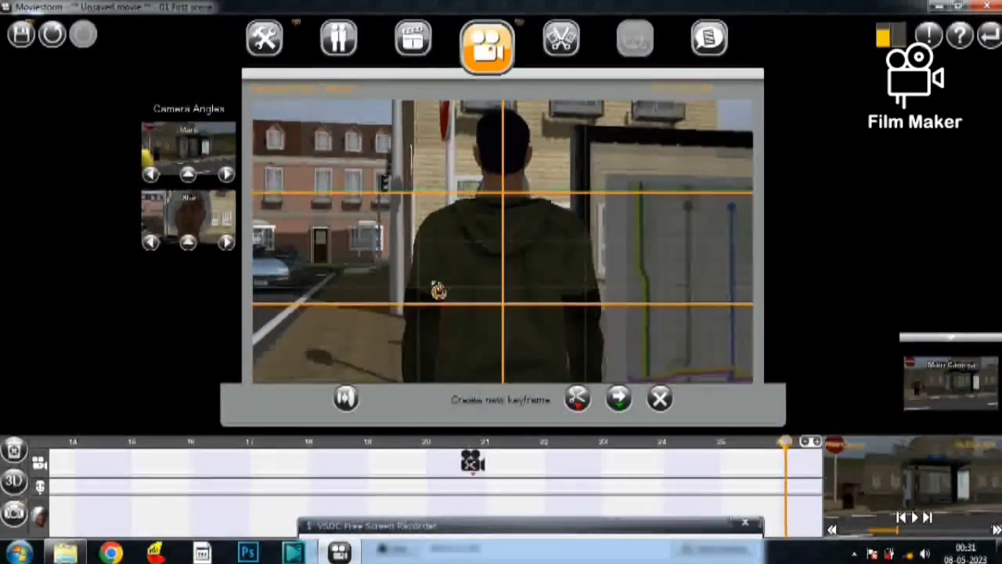
{"action": "left_click_drag", "start_coordinate": [498, 243], "coordinate": [502, 261]}
{"action": "left_click_drag", "start_coordinate": [420, 282], "coordinate": [414, 234]}
{"action": "left_click_drag", "start_coordinate": [624, 259], "coordinate": [552, 287]}
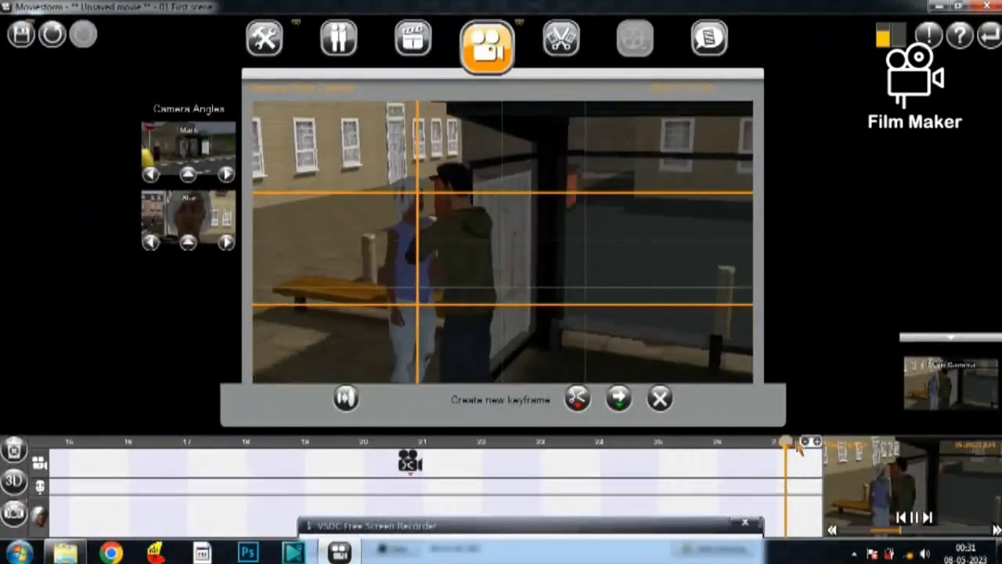
{"action": "left_click", "coordinate": [577, 397]}
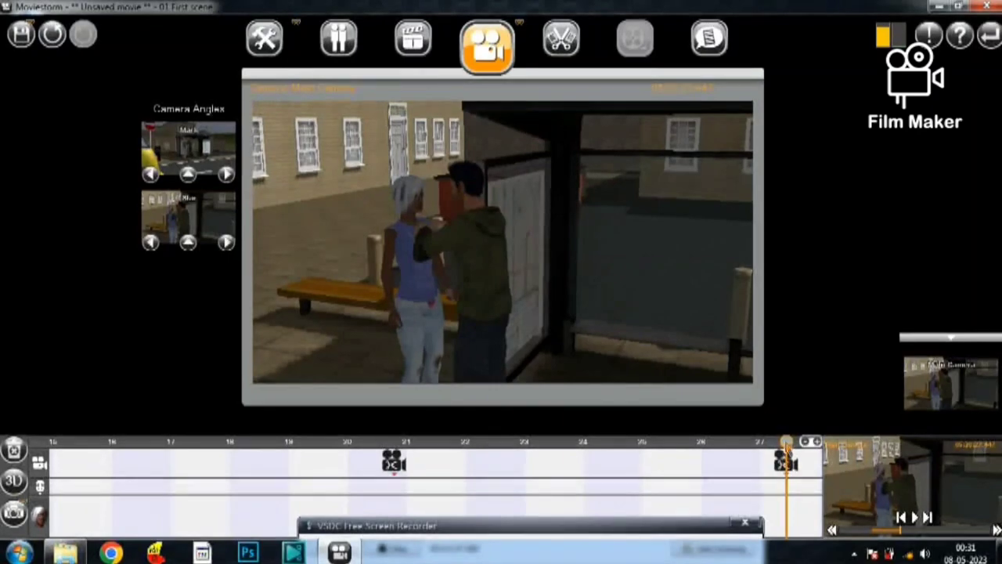
Step: Play on to about 33 seconds, swing Star's camera into a close side view of the pair, and cut to it
{"action": "key", "text": "space"}
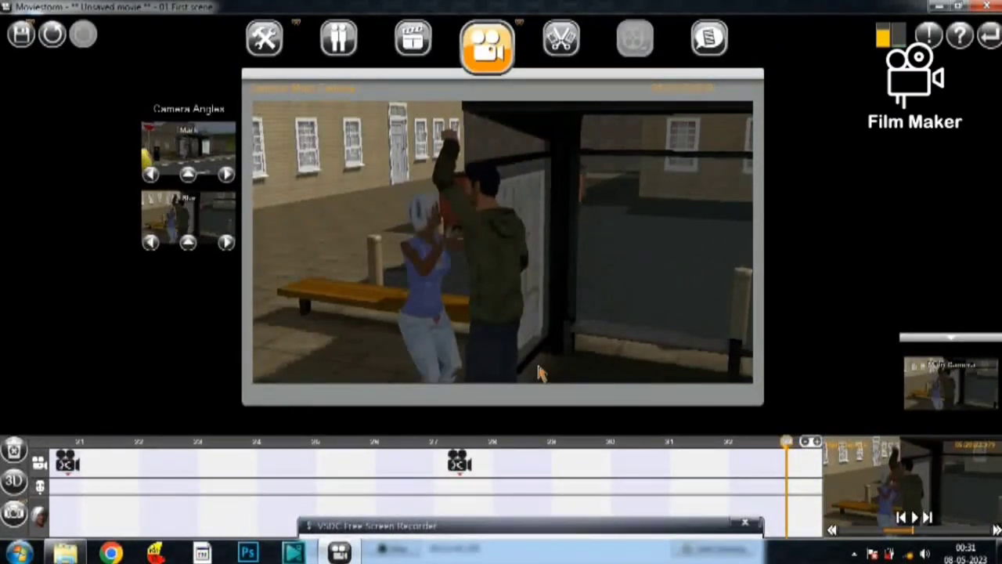
{"action": "left_click", "coordinate": [226, 242]}
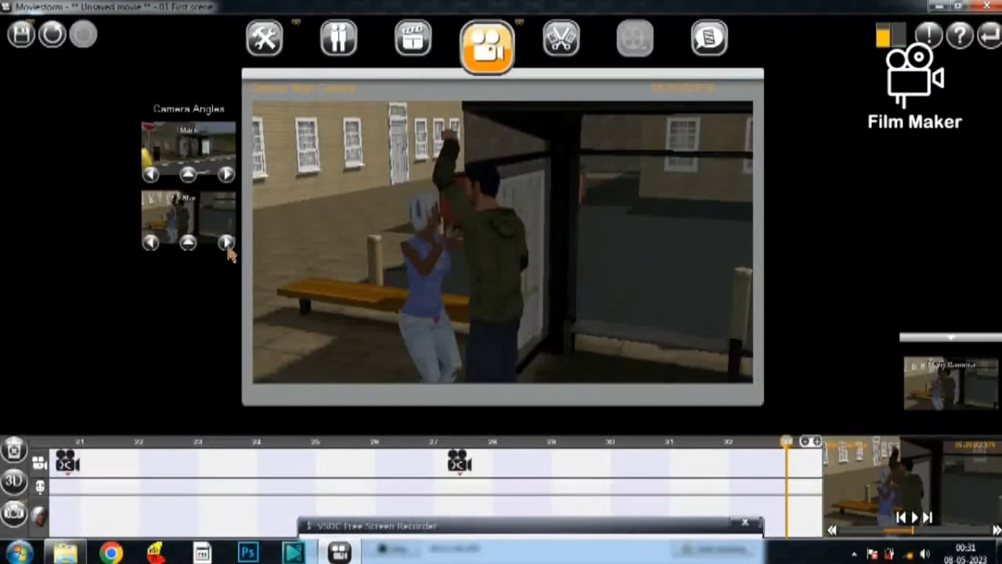
{"action": "left_click", "coordinate": [177, 223]}
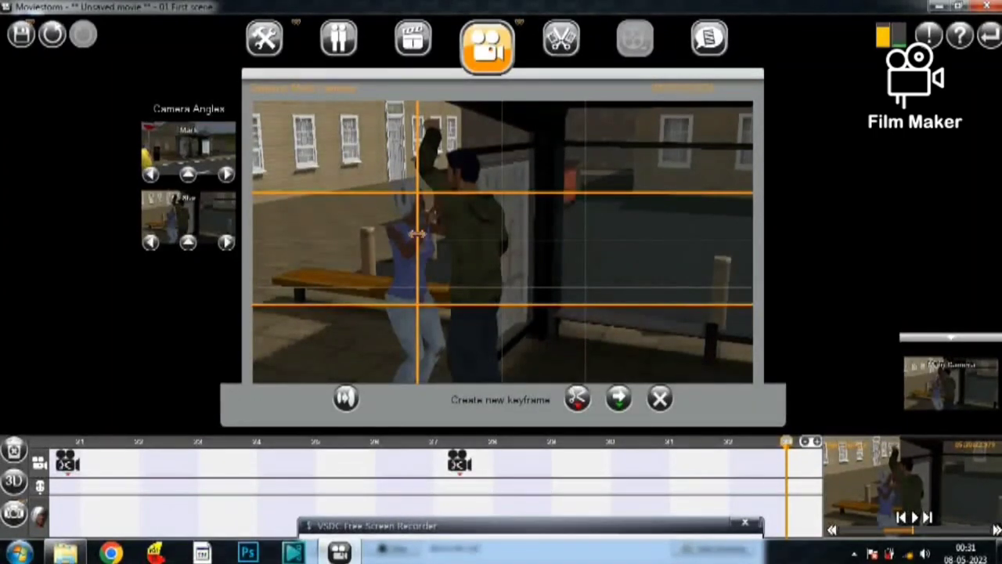
{"action": "left_click_drag", "start_coordinate": [417, 233], "coordinate": [436, 261]}
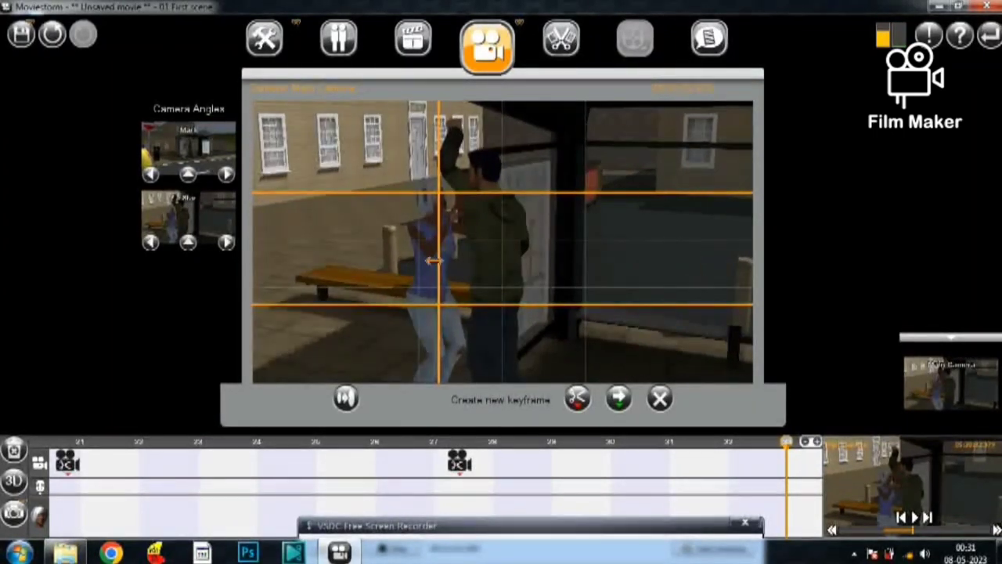
{"action": "left_click_drag", "start_coordinate": [486, 282], "coordinate": [532, 272]}
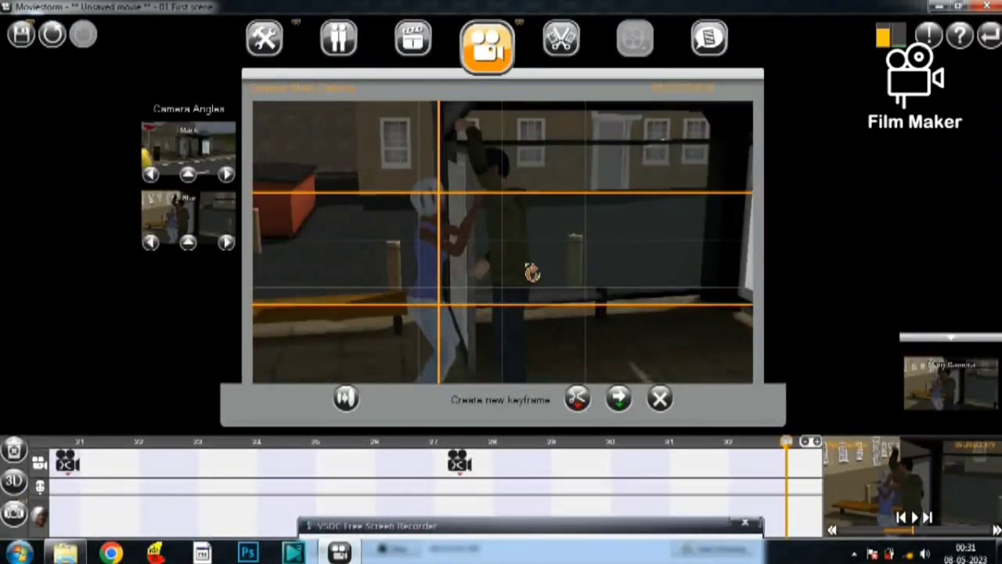
{"action": "scroll", "coordinate": [489, 243], "scroll_direction": "up", "scroll_amount": 5}
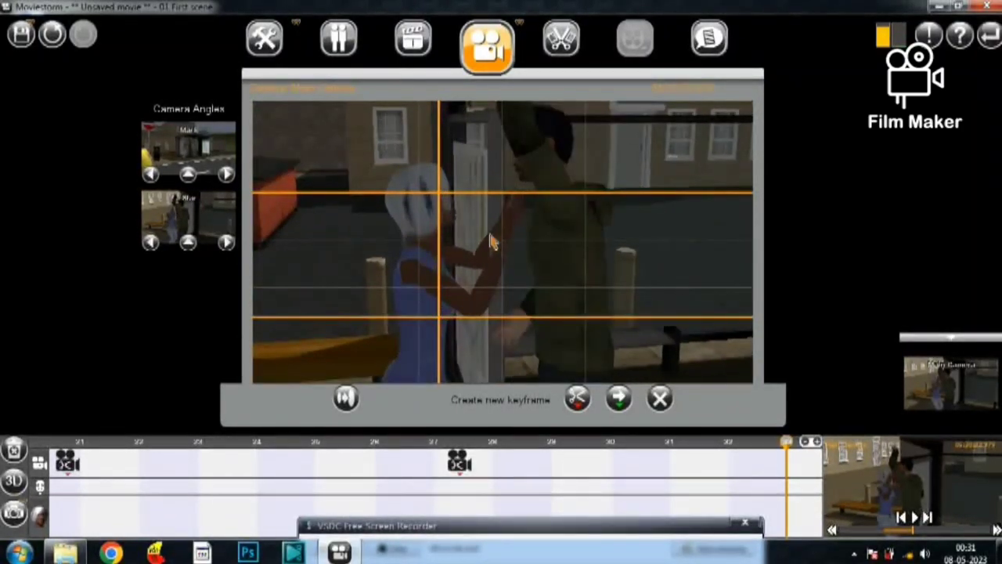
{"action": "left_click", "coordinate": [576, 400]}
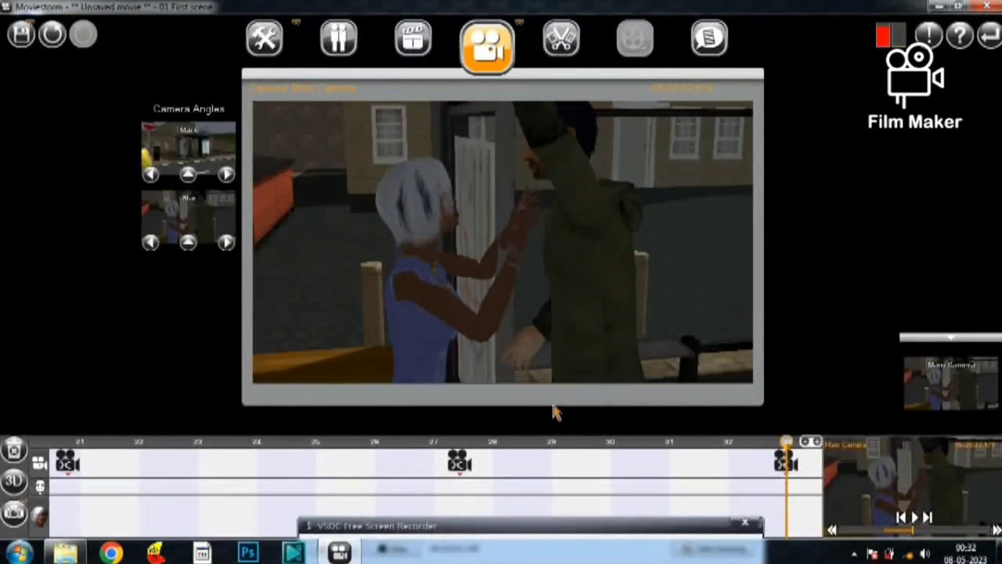
Step: Play on to about 58 seconds with the timeline zoomed out, frame Star and Mark seated from the front, and cut to that view
{"action": "left_click", "coordinate": [802, 444]}
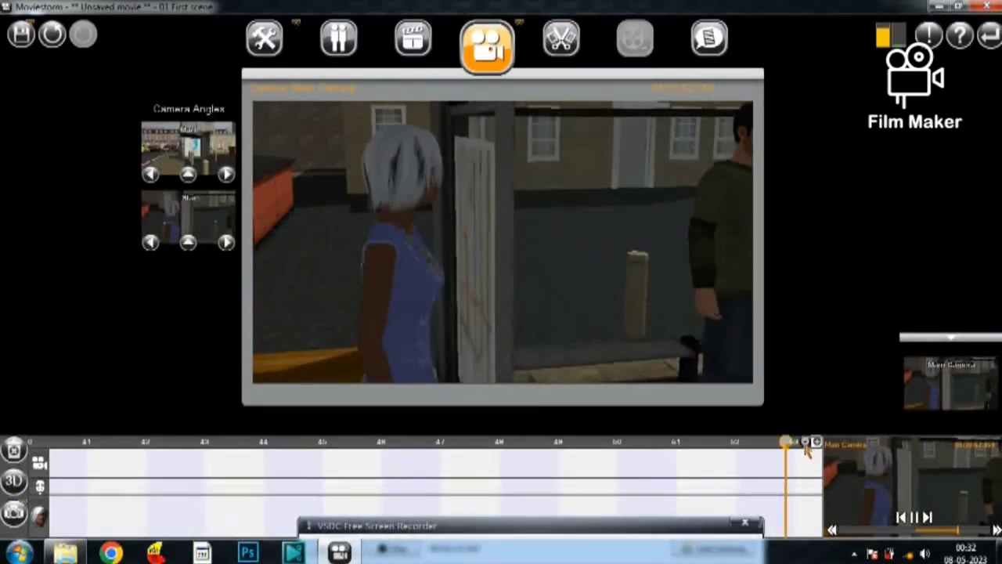
{"action": "left_click", "coordinate": [805, 443]}
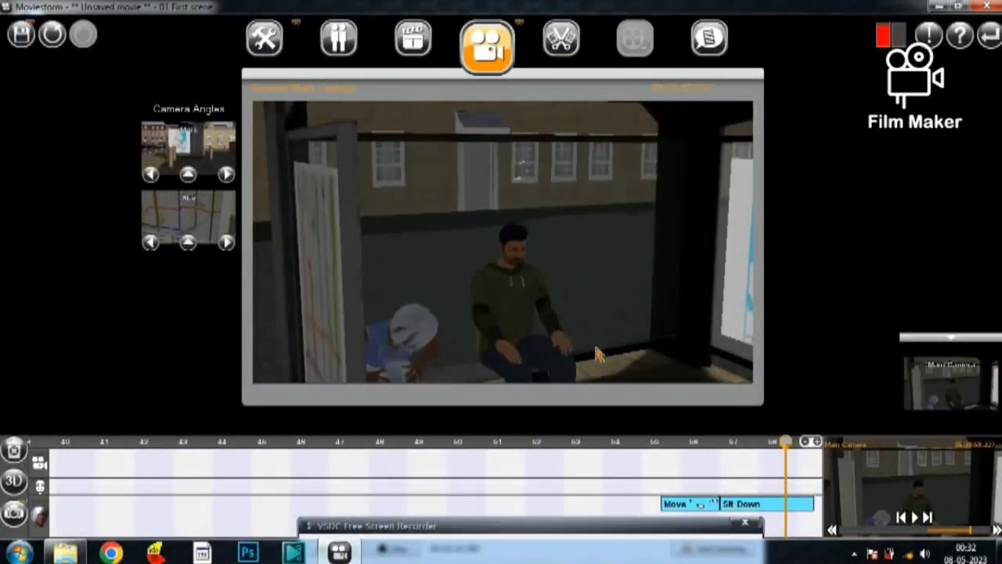
{"action": "left_click", "coordinate": [195, 219]}
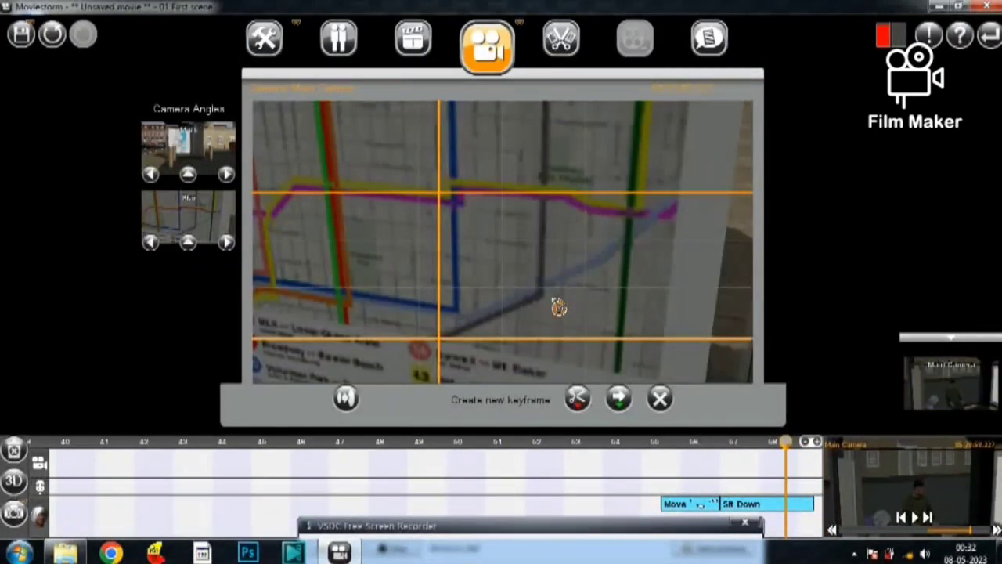
{"action": "scroll", "coordinate": [477, 292], "scroll_direction": "down", "scroll_amount": 5}
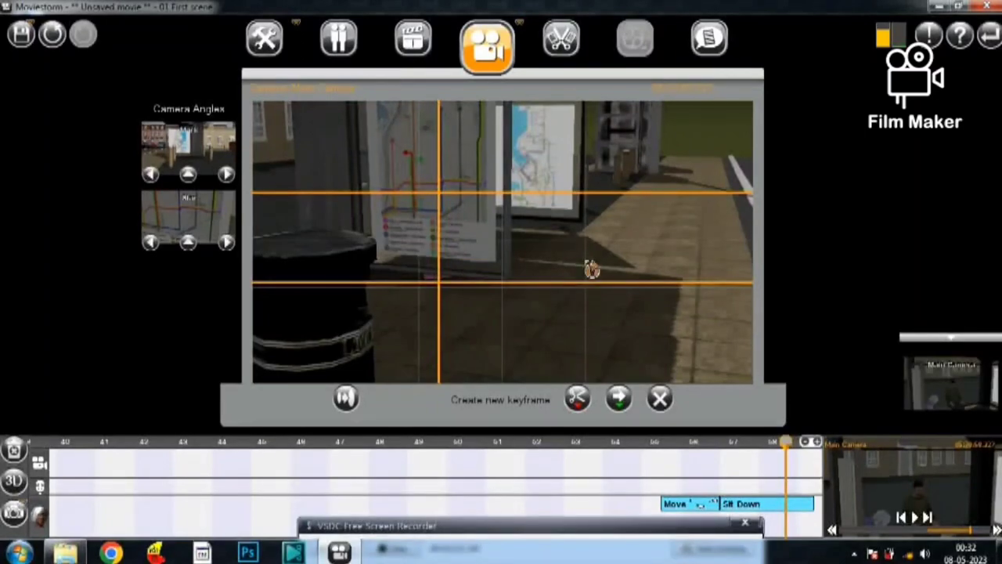
{"action": "left_click_drag", "start_coordinate": [591, 269], "coordinate": [483, 306]}
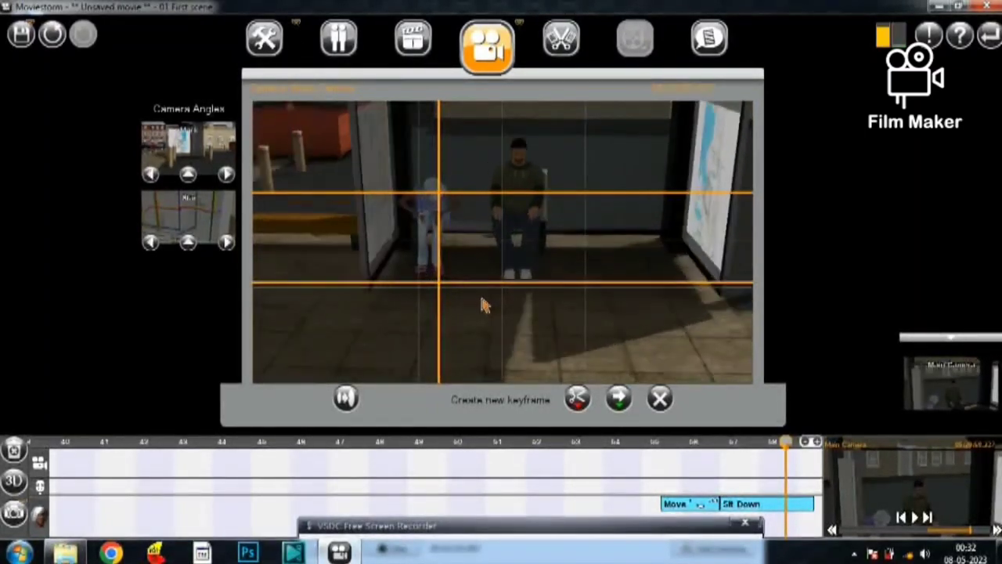
{"action": "scroll", "coordinate": [501, 279], "scroll_direction": "up", "scroll_amount": 3}
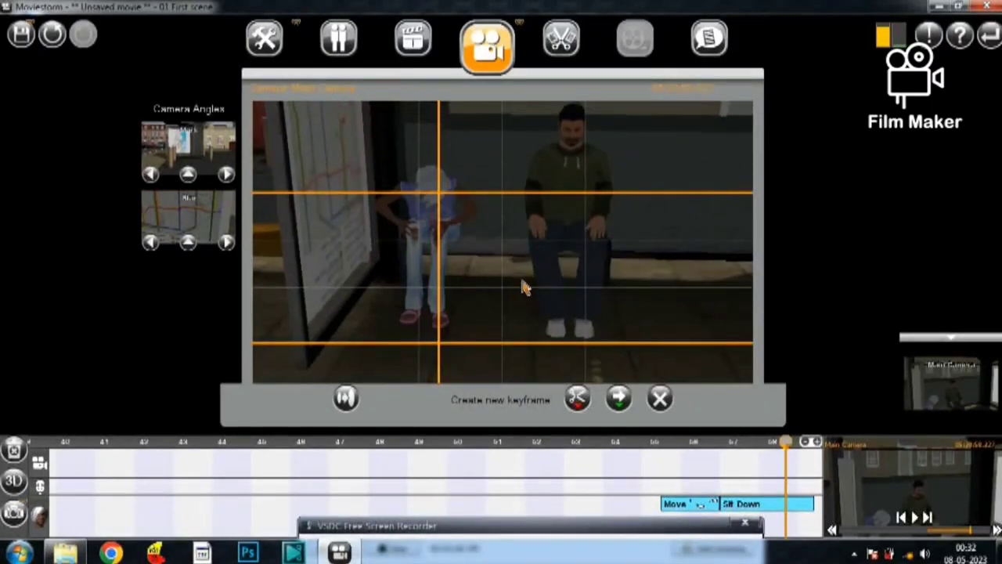
{"action": "scroll", "coordinate": [538, 264], "scroll_direction": "up", "scroll_amount": 2}
{"action": "scroll", "coordinate": [538, 265], "scroll_direction": "down", "scroll_amount": 5}
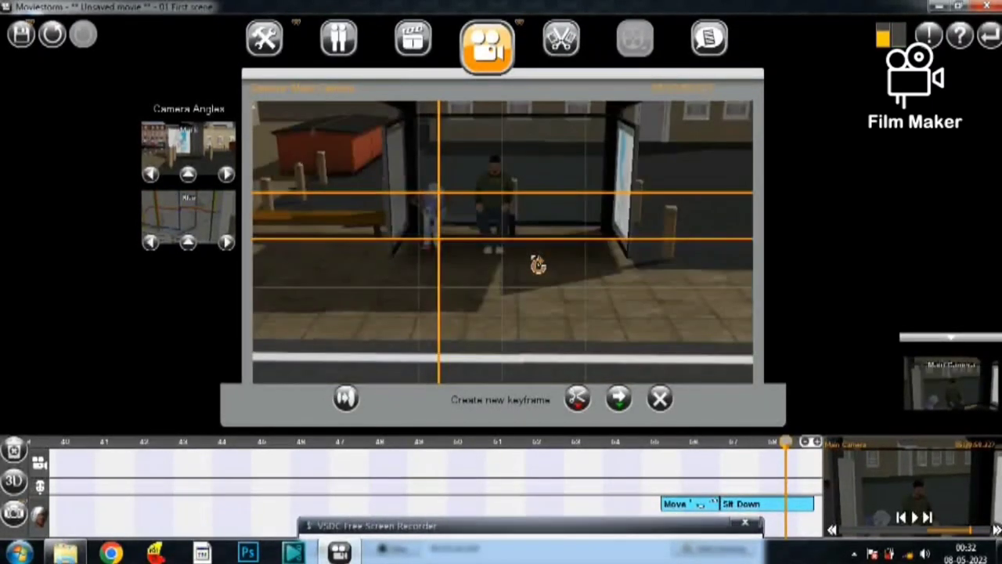
{"action": "scroll", "coordinate": [535, 264], "scroll_direction": "up", "scroll_amount": 4}
{"action": "scroll", "coordinate": [524, 245], "scroll_direction": "up", "scroll_amount": 2}
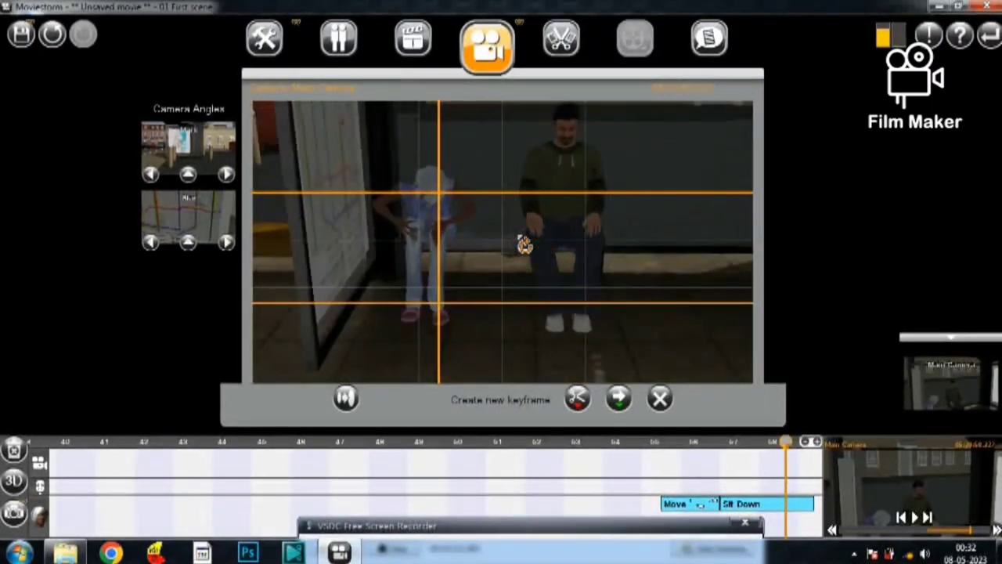
{"action": "left_click", "coordinate": [577, 400]}
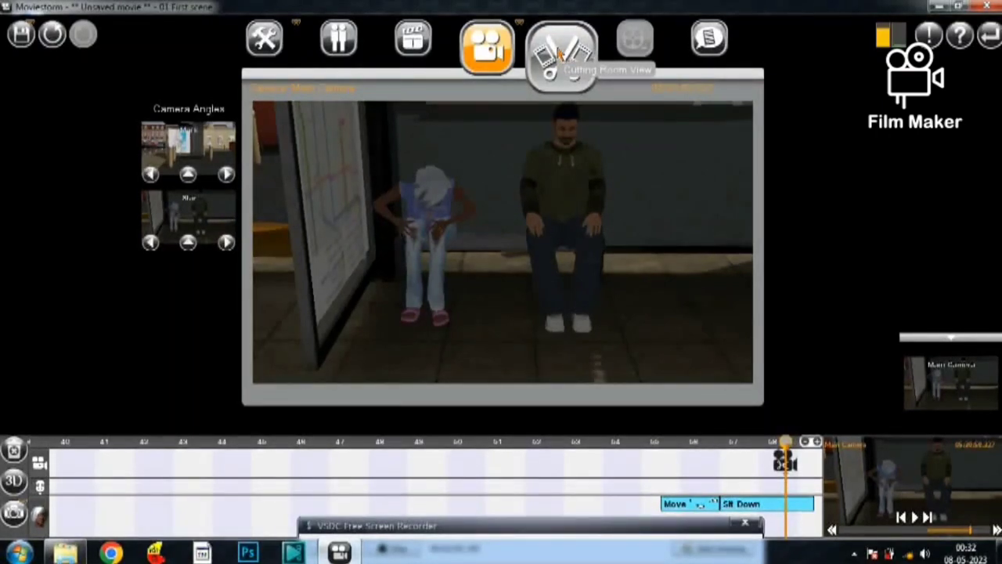
Step: In the cutting room, place the six Main Camera clips in order on the video track and play the movie from the start
{"action": "left_click", "coordinate": [560, 54]}
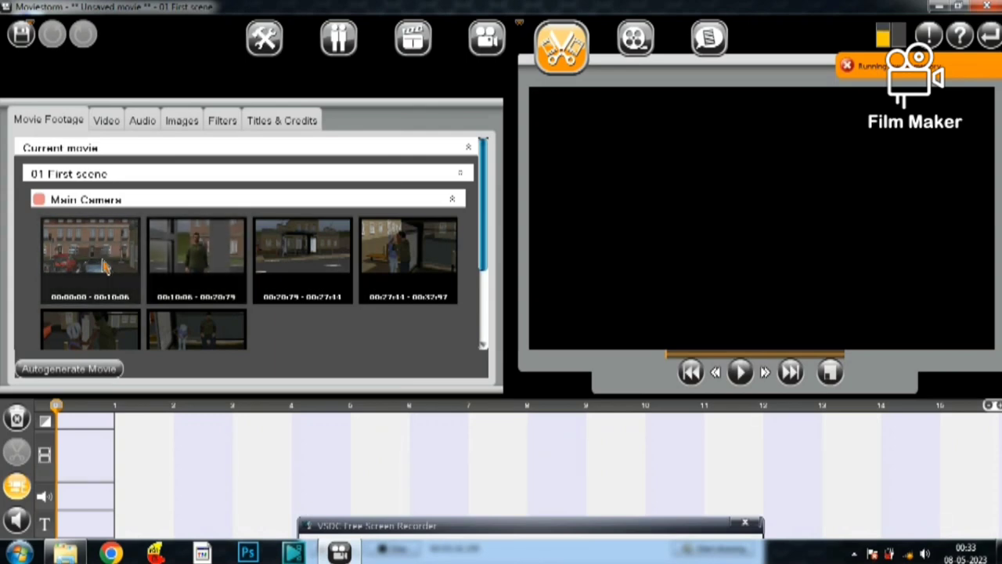
{"action": "left_click_drag", "start_coordinate": [188, 457], "coordinate": [179, 441]}
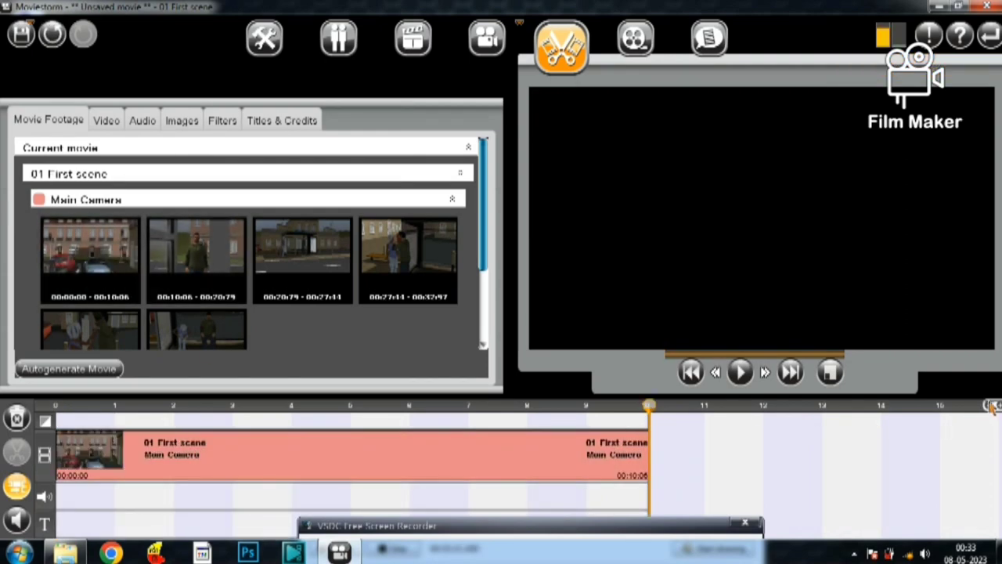
{"action": "scroll", "coordinate": [990, 406], "scroll_direction": "down", "scroll_amount": 5}
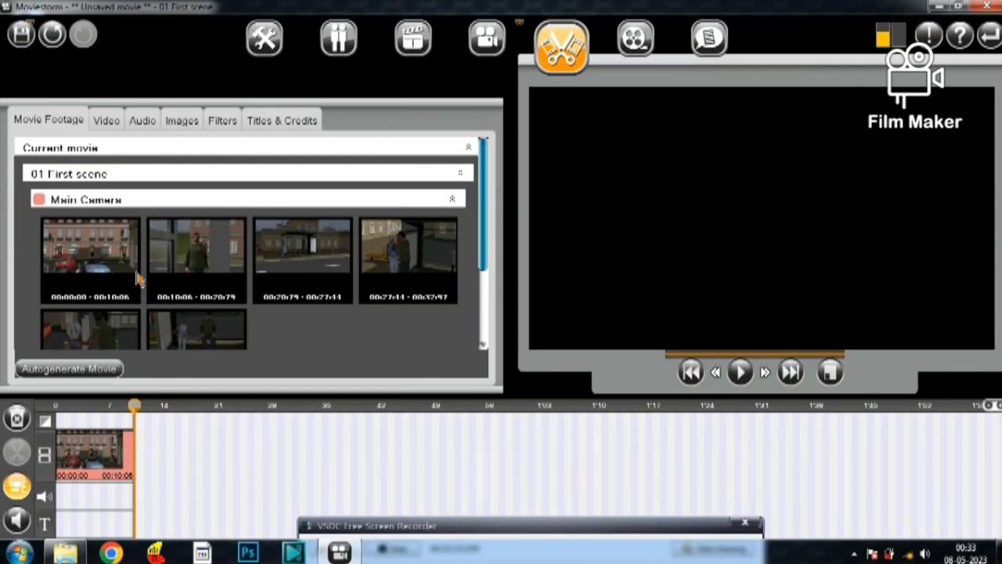
{"action": "left_click_drag", "start_coordinate": [157, 270], "coordinate": [198, 443]}
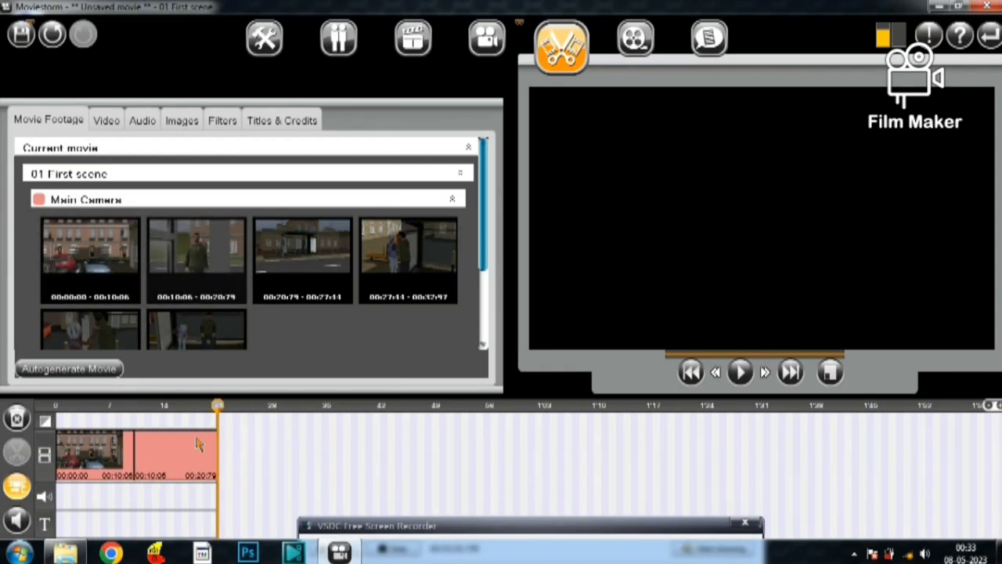
{"action": "left_click_drag", "start_coordinate": [306, 263], "coordinate": [281, 448]}
{"action": "left_click_drag", "start_coordinate": [391, 266], "coordinate": [313, 455]}
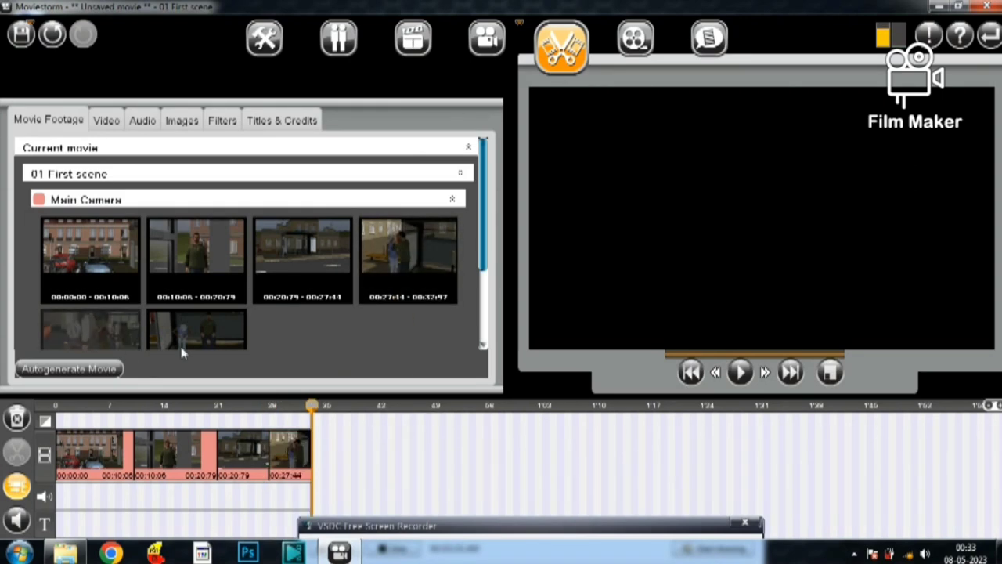
{"action": "left_click_drag", "start_coordinate": [329, 414], "coordinate": [339, 458]}
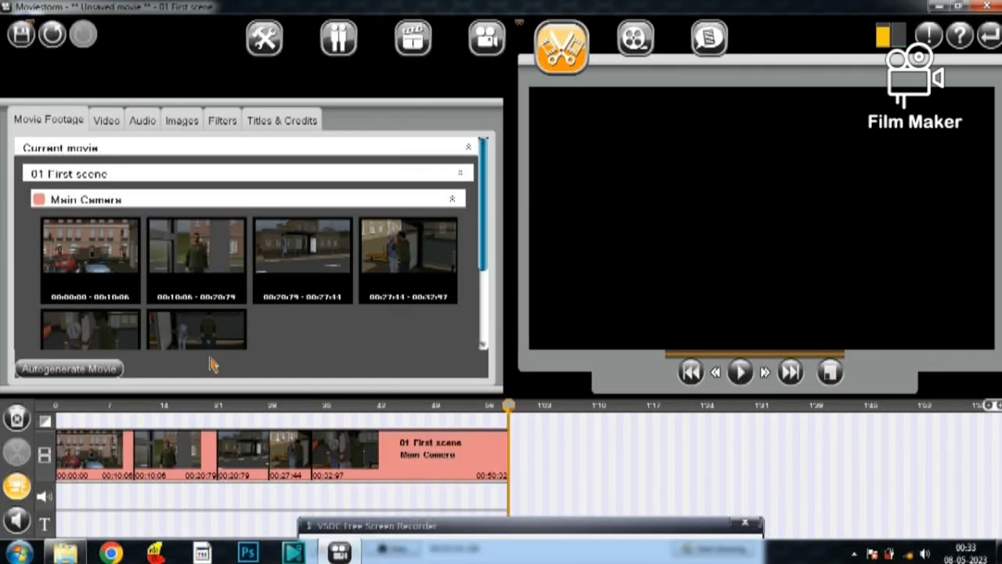
{"action": "left_click_drag", "start_coordinate": [194, 336], "coordinate": [536, 462]}
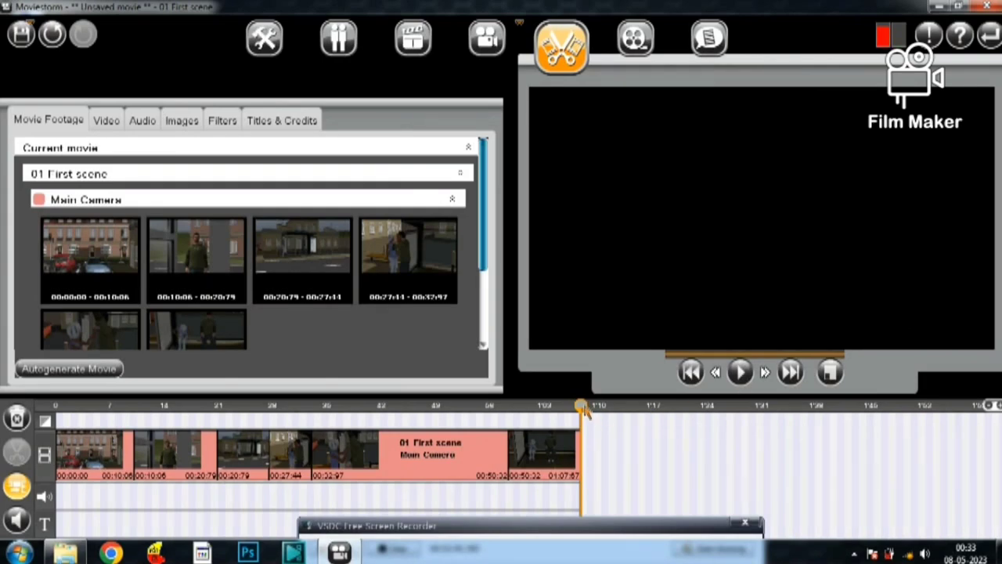
{"action": "left_click_drag", "start_coordinate": [583, 412], "coordinate": [56, 409]}
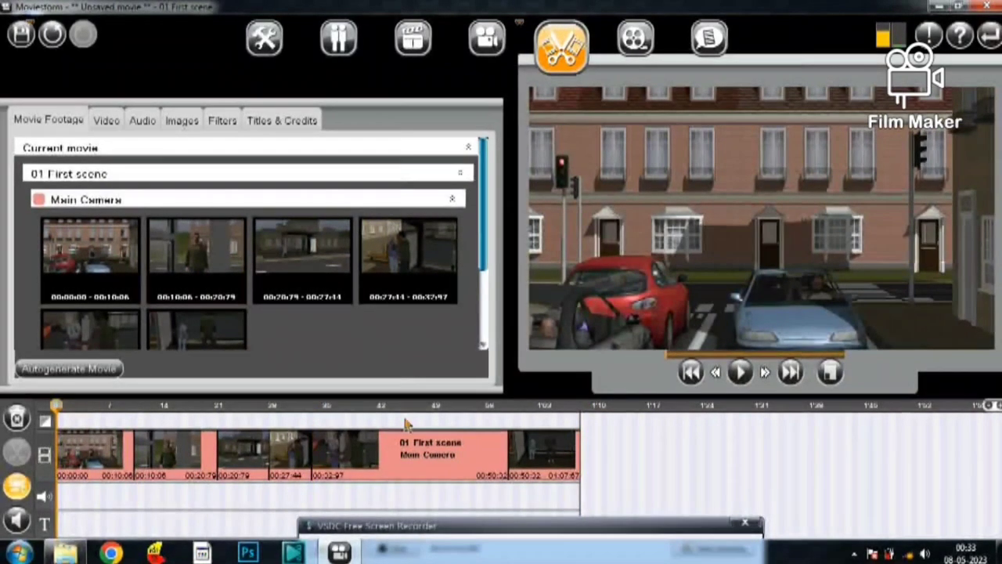
{"action": "left_click", "coordinate": [740, 372]}
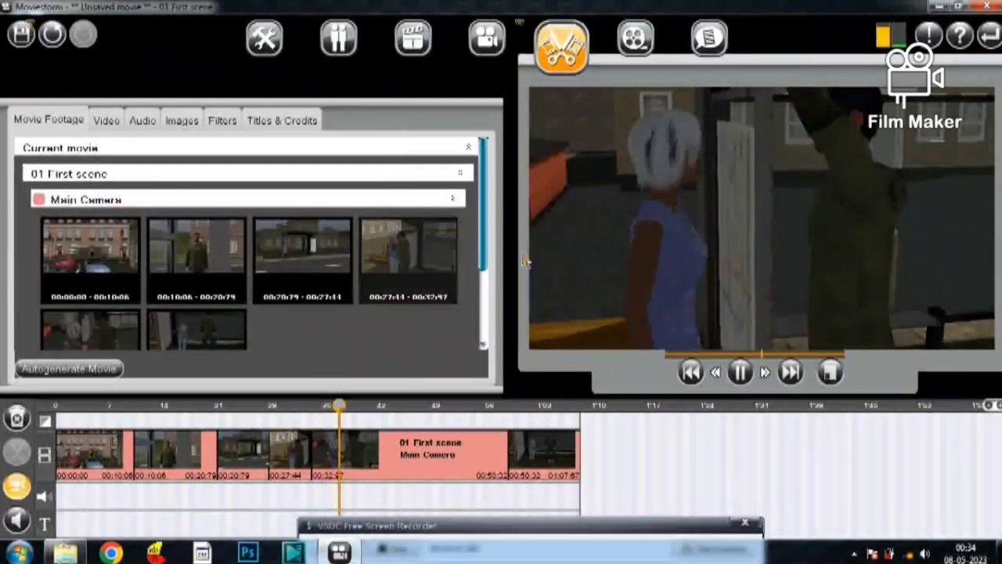
Step: Switch to the rendering view, go through the 360p, 480p and 720p presets, and choose the custom render preset
{"action": "left_click", "coordinate": [636, 54]}
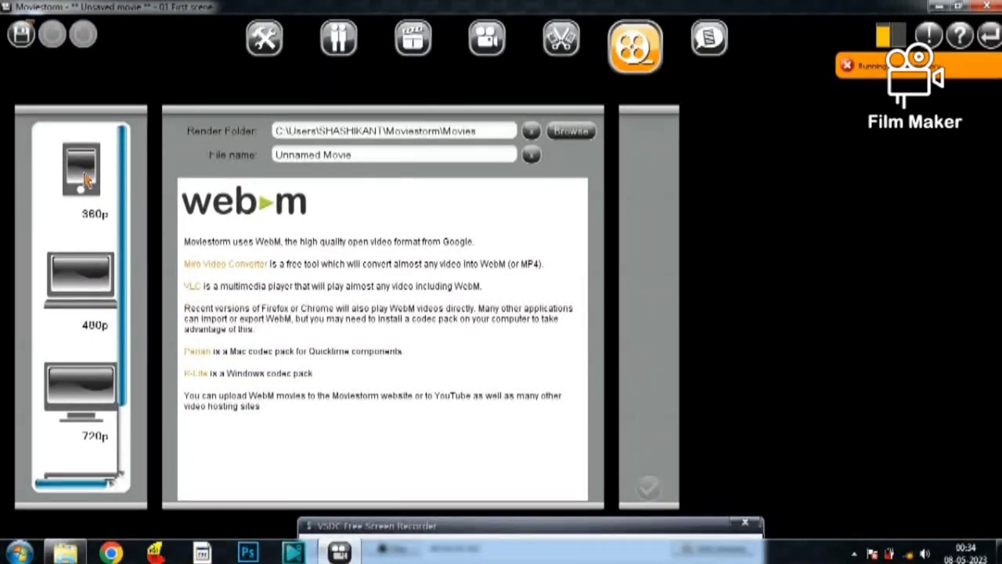
{"action": "left_click", "coordinate": [86, 180]}
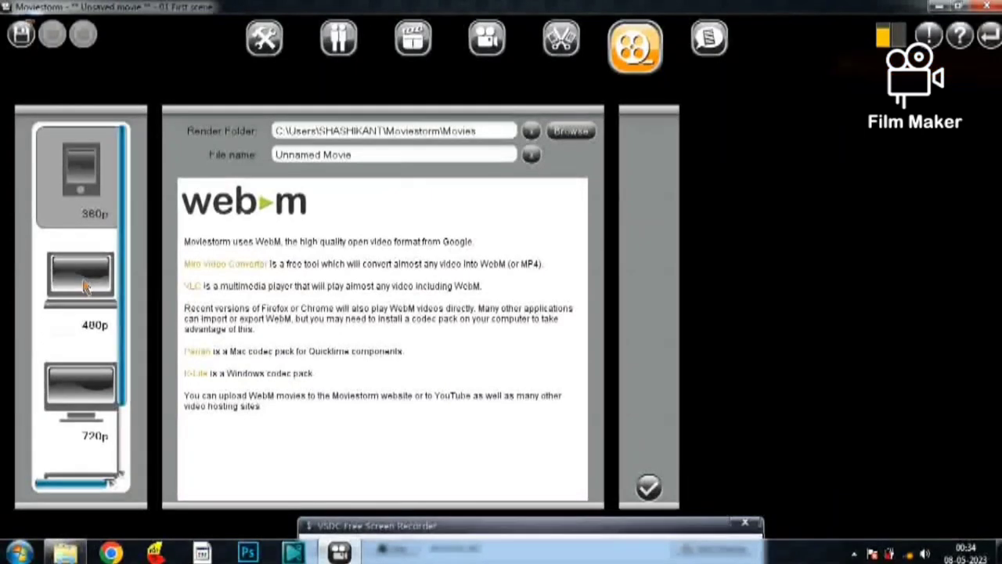
{"action": "left_click", "coordinate": [105, 326]}
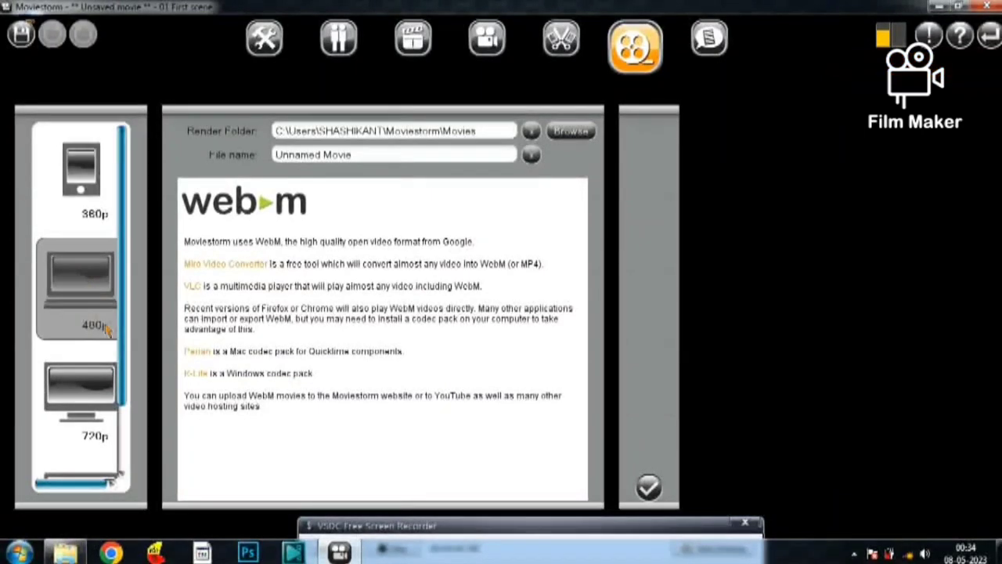
{"action": "left_click", "coordinate": [84, 393]}
{"action": "scroll", "coordinate": [78, 376], "scroll_direction": "down", "scroll_amount": 2}
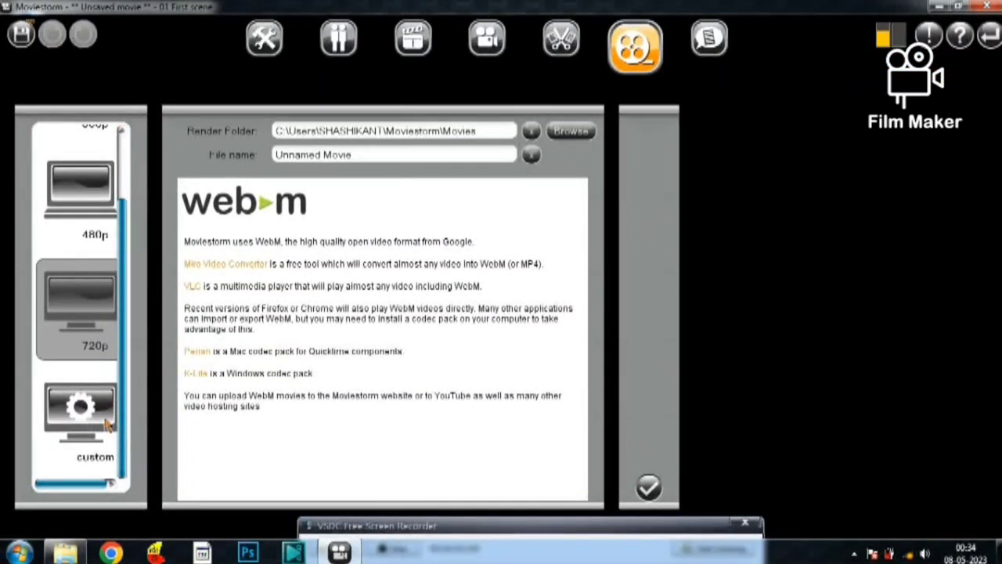
{"action": "left_click", "coordinate": [88, 418]}
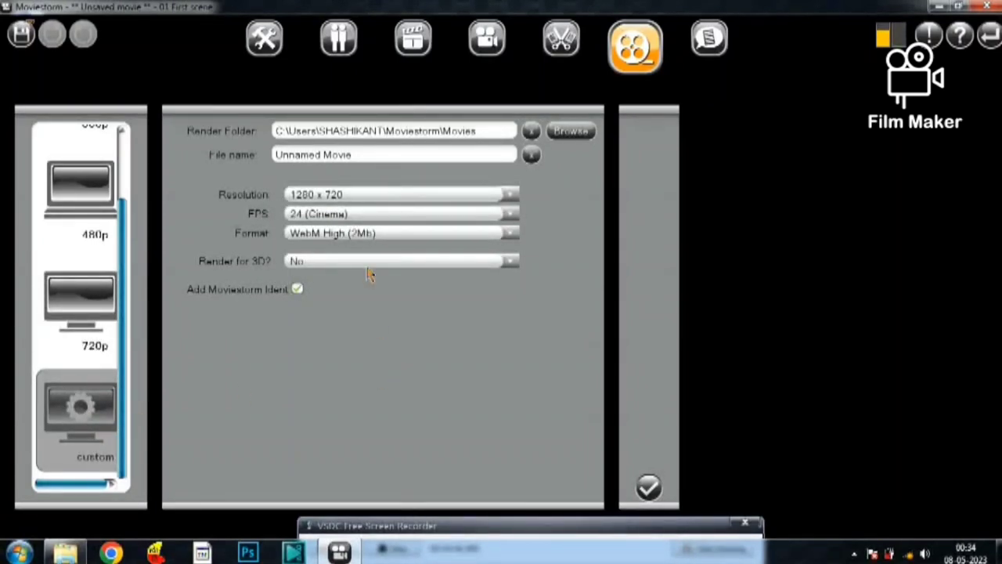
Step: Set the render format to AVI MSMPEG4v2 6Mb (for legacy use only) and start rendering the movie despite the resolution check
{"action": "left_click", "coordinate": [509, 233]}
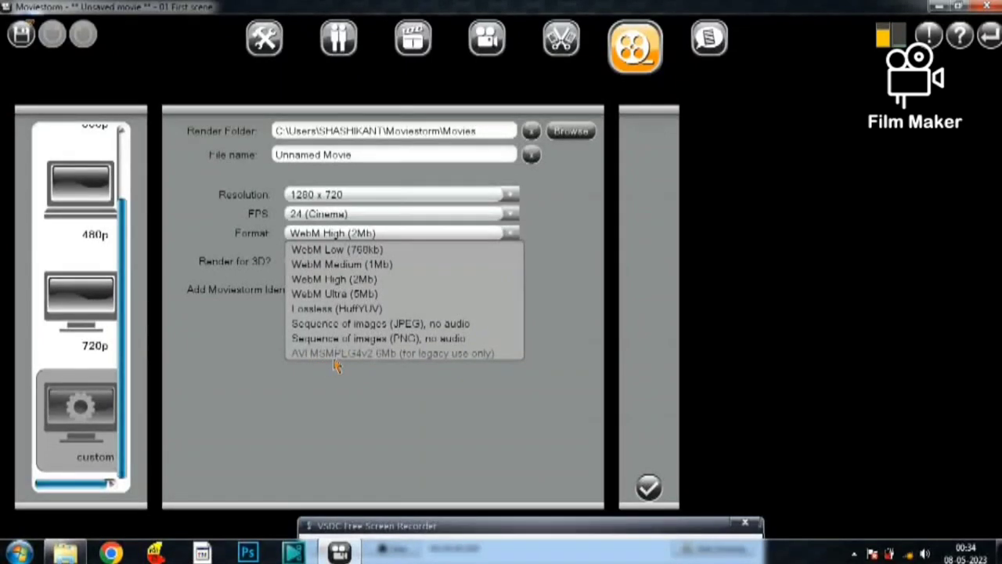
{"action": "left_click", "coordinate": [391, 355]}
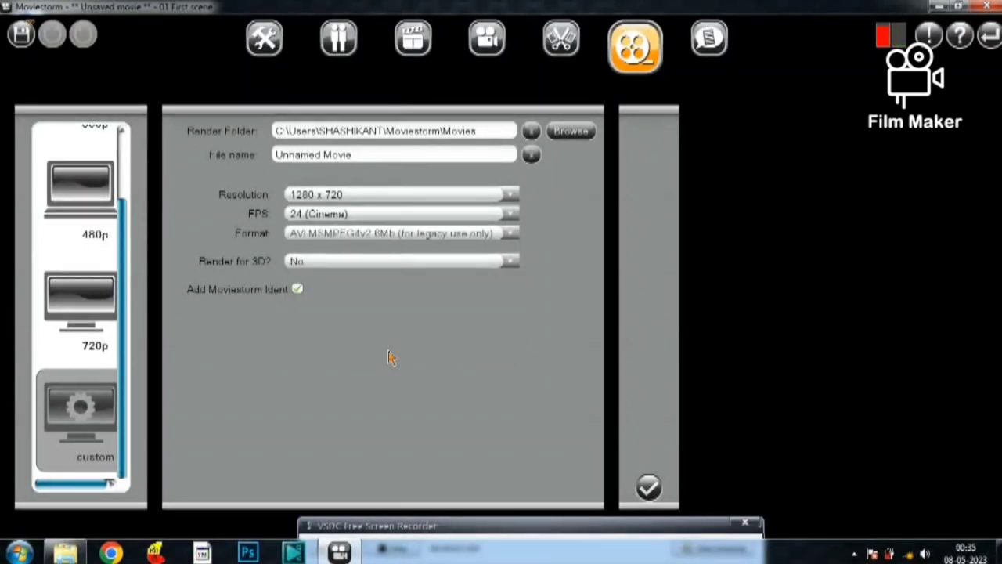
{"action": "left_click", "coordinate": [650, 488]}
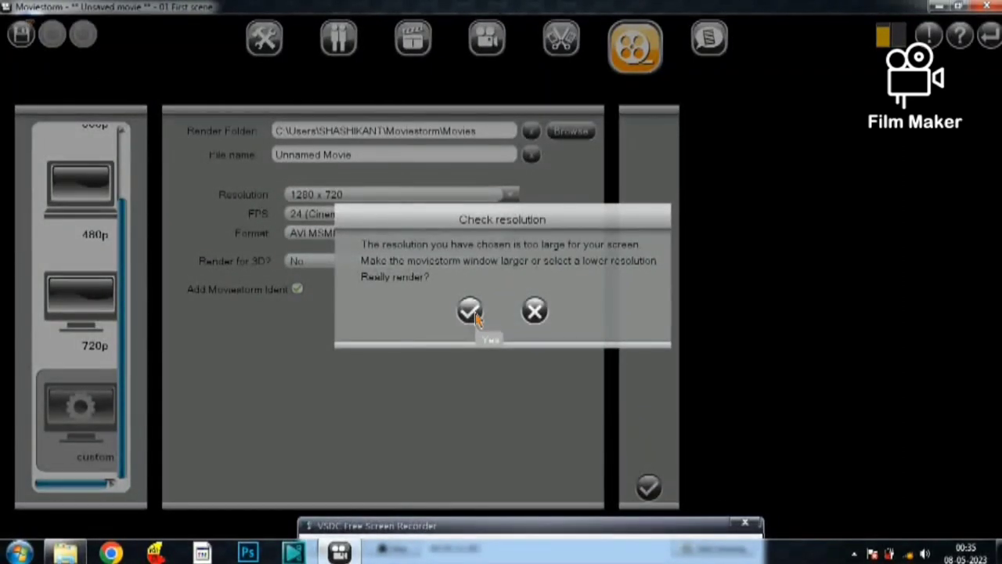
{"action": "left_click", "coordinate": [471, 311]}
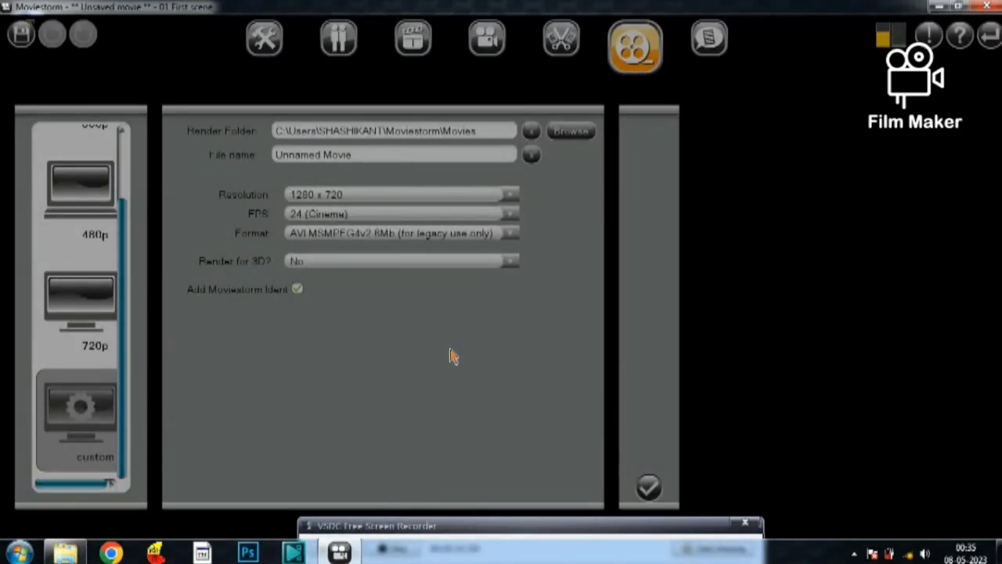